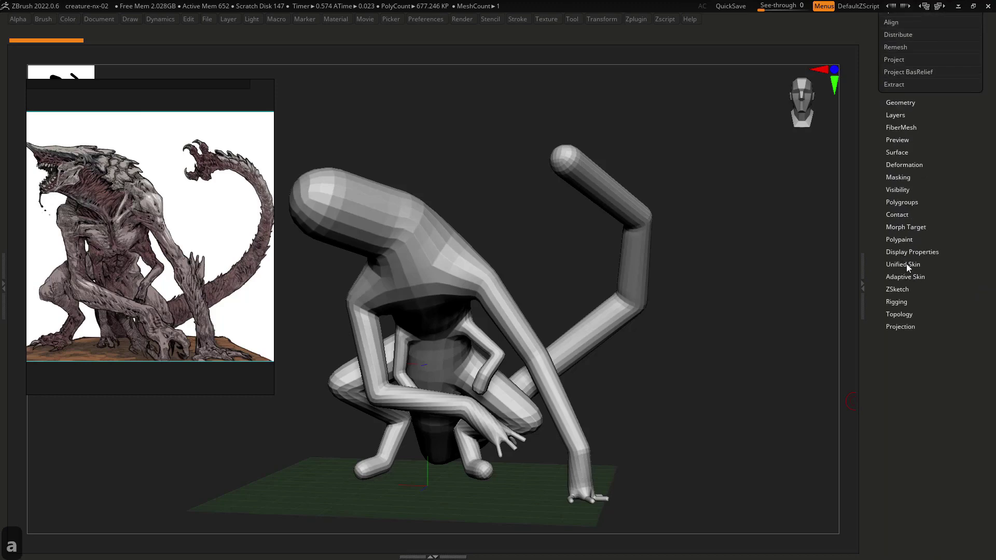
# - Open the adaptive skin settings, set the DynaMesh resolution to 128 and rebuild the creature's skin preview
pyautogui.click(907, 263)
pyautogui.click(919, 190)
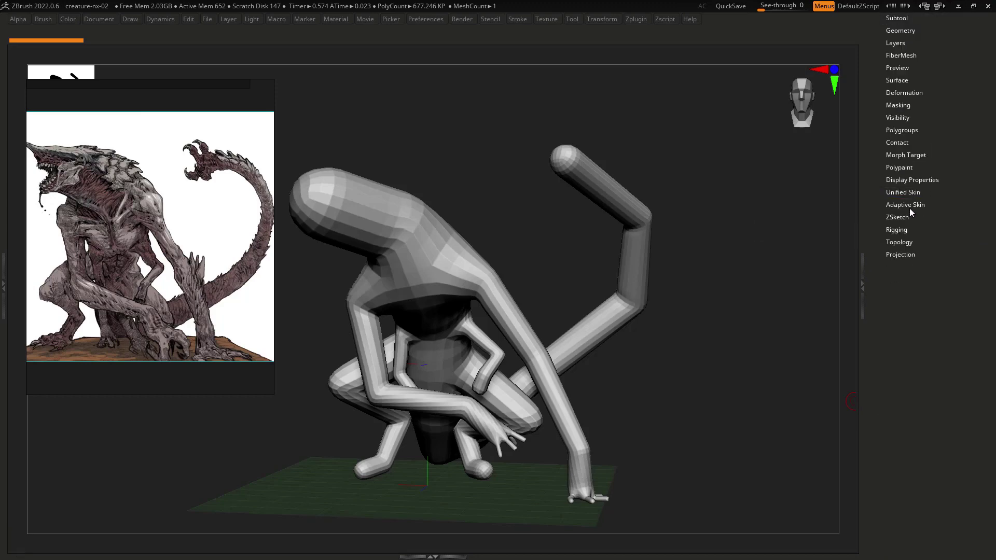
pyautogui.click(910, 207)
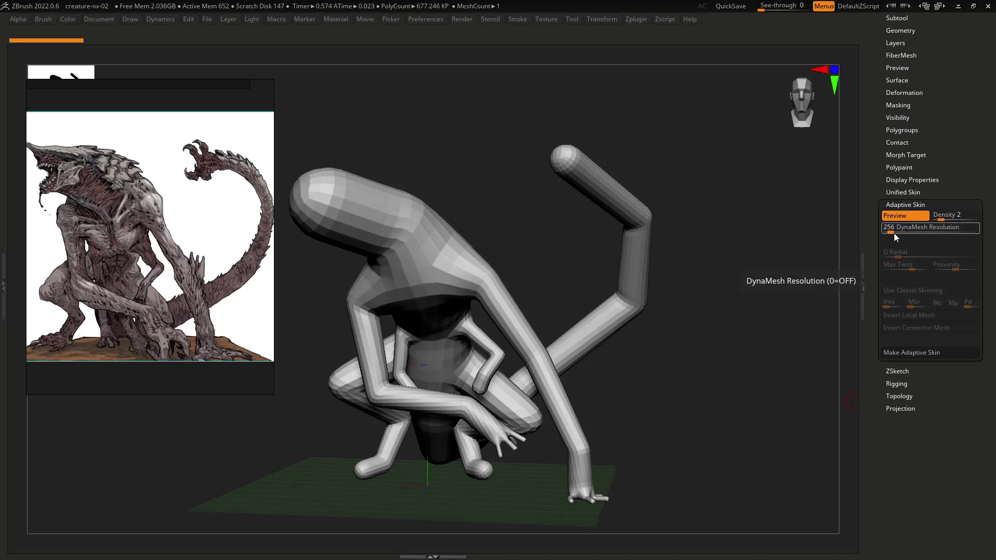
pyautogui.hotkey('shift', 'f')
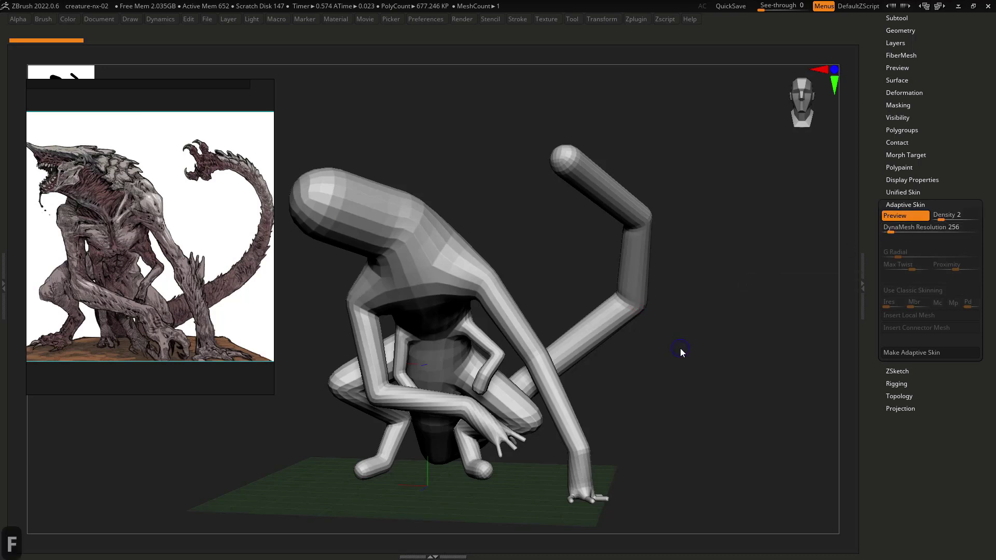
pyautogui.write('12')
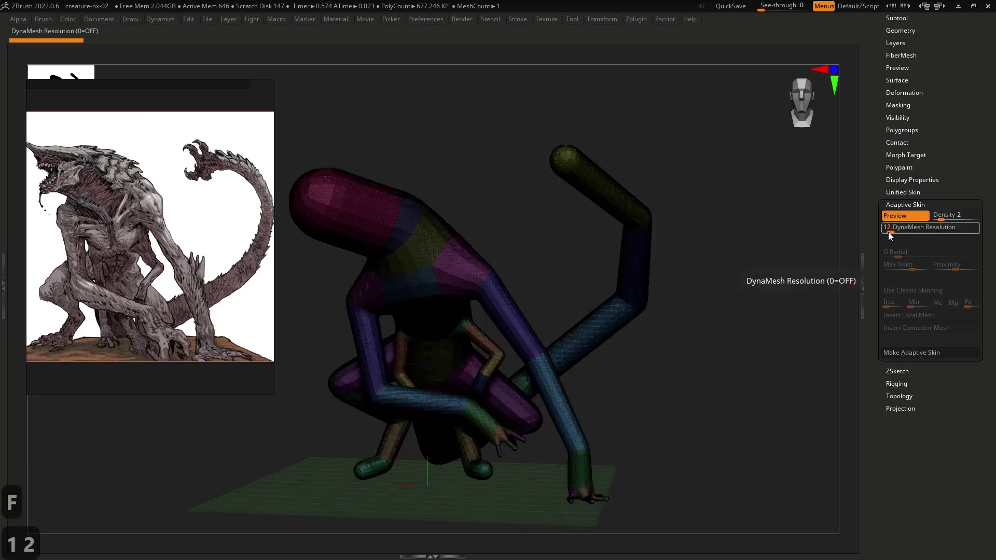
pyautogui.write('8')
pyautogui.press('Return')
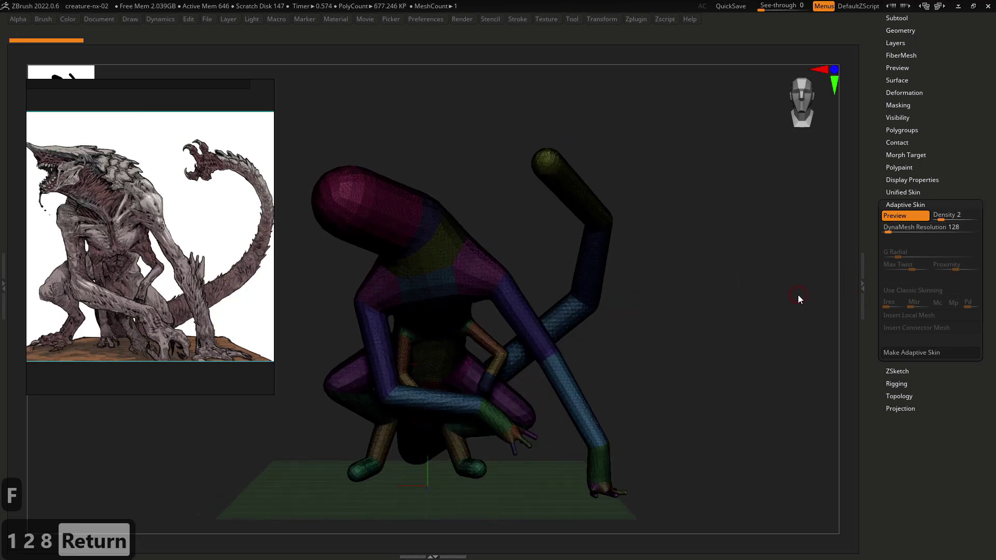
pyautogui.press('a')
pyautogui.press('a')
pyautogui.hotkey('shift', 'f')
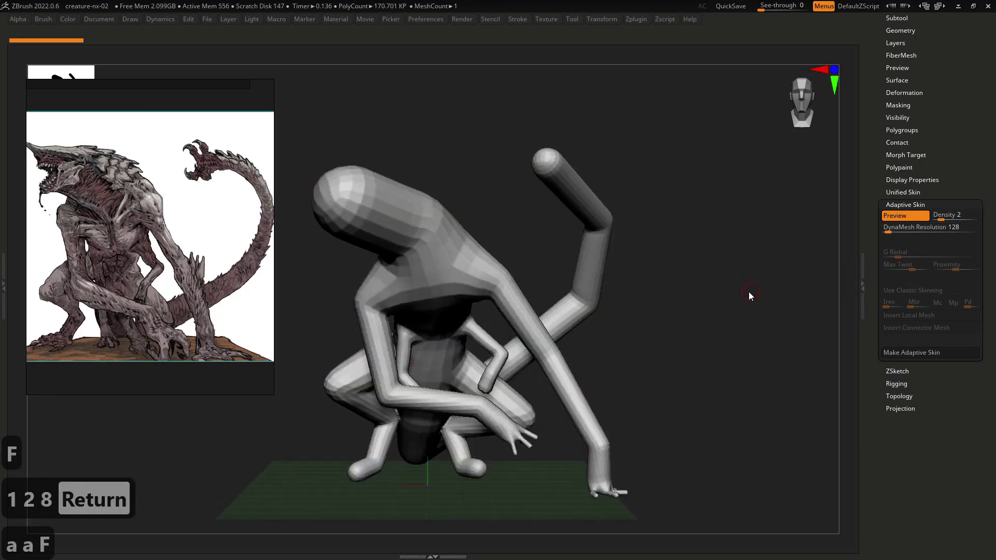
# - Return to the ZSpheres, set the adaptive skin density to 1 and preview the skin
pyautogui.press('a')
pyautogui.press('a')
pyautogui.moveTo(743, 291); pyautogui.dragTo(753, 286)
pyautogui.press('a')
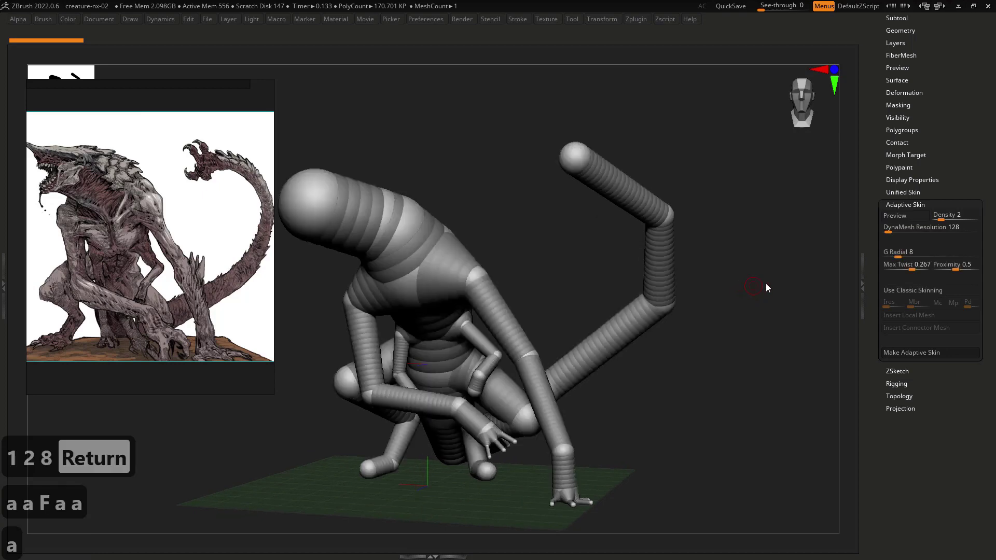
pyautogui.moveTo(941, 218); pyautogui.dragTo(932, 219)
pyautogui.press('a')
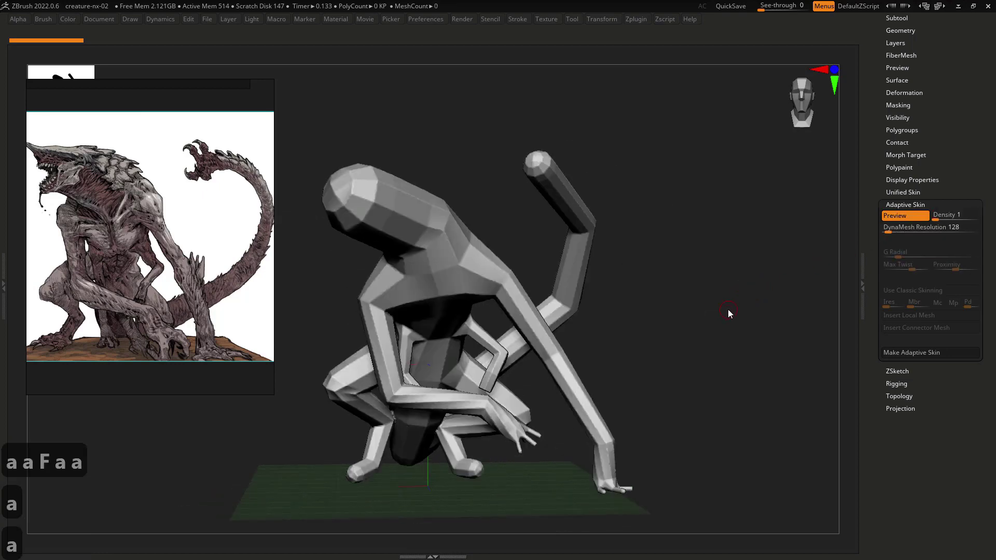
pyautogui.moveTo(728, 309); pyautogui.dragTo(725, 297)
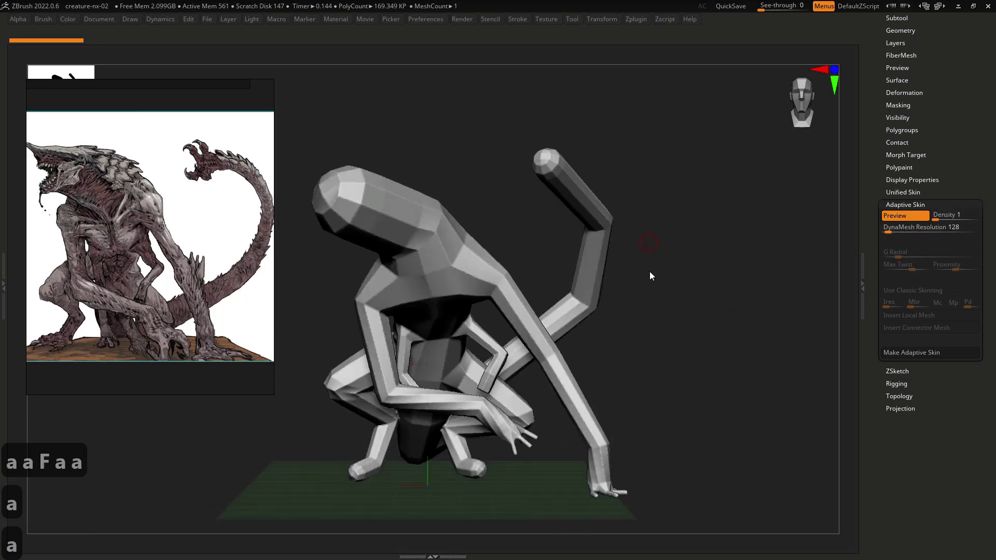
# - Set the adaptive skin density to 2 and regenerate the preview
pyautogui.click(938, 219)
pyautogui.write('2')
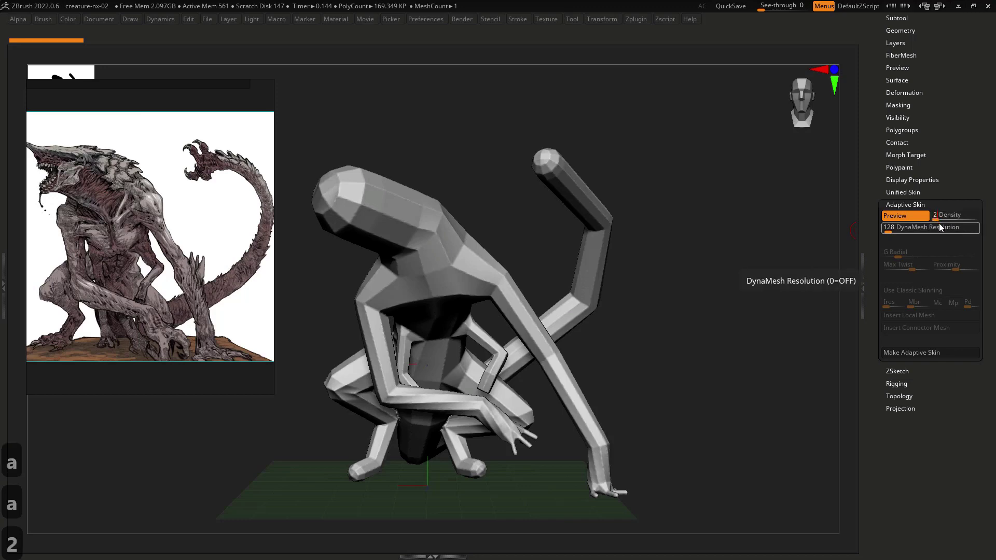
pyautogui.press('Return')
pyautogui.press('a')
pyautogui.press('a')
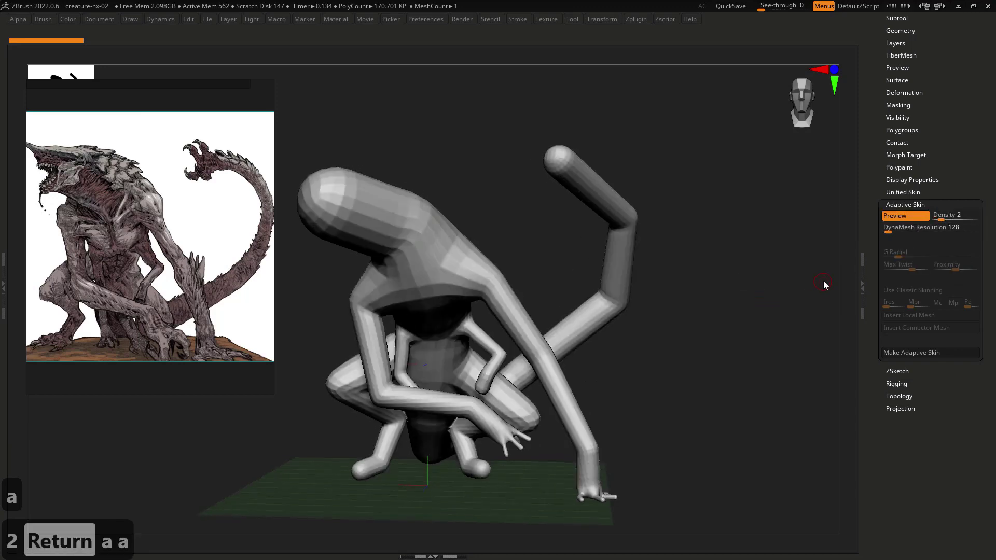
# - Set the DynaMesh resolution to 64, rebuild the skin preview and check its wireframe
pyautogui.press('f')
pyautogui.press('f')
pyautogui.click(885, 234)
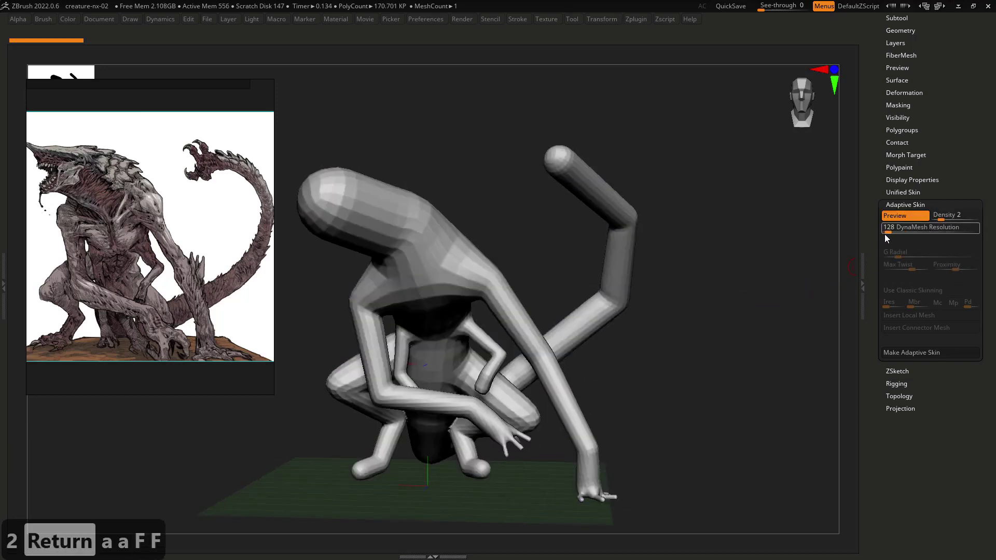
pyautogui.write('64')
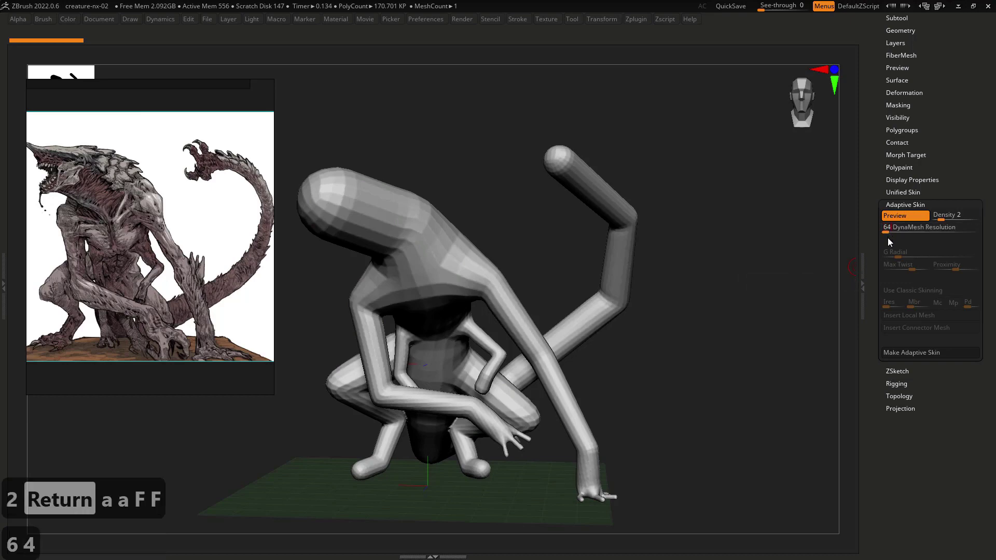
pyautogui.press('Return')
pyautogui.press('a')
pyautogui.press('a')
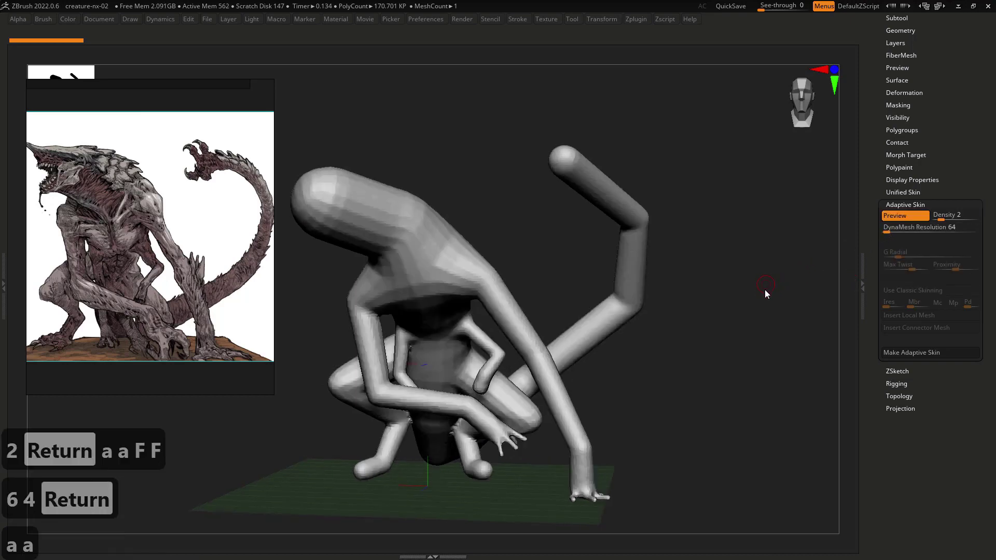
pyautogui.keyDown('shift'); pyautogui.moveTo(765, 289); pyautogui.dragTo(776, 292); pyautogui.keyUp('shift')
pyautogui.press('f')
pyautogui.press('f')
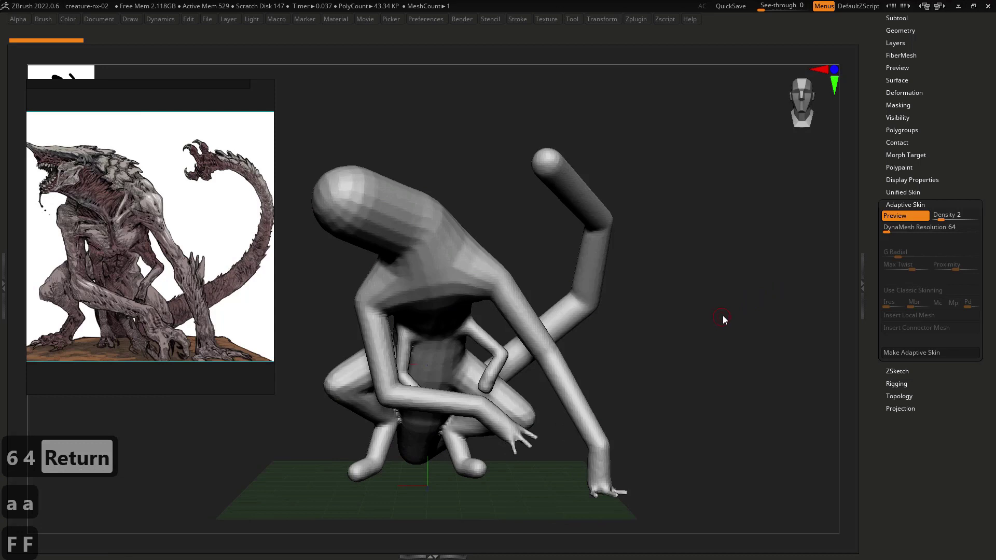
# - Set the adaptive skin density to 4 and rebuild the preview
pyautogui.click(939, 218)
pyautogui.write('4')
pyautogui.press('Return')
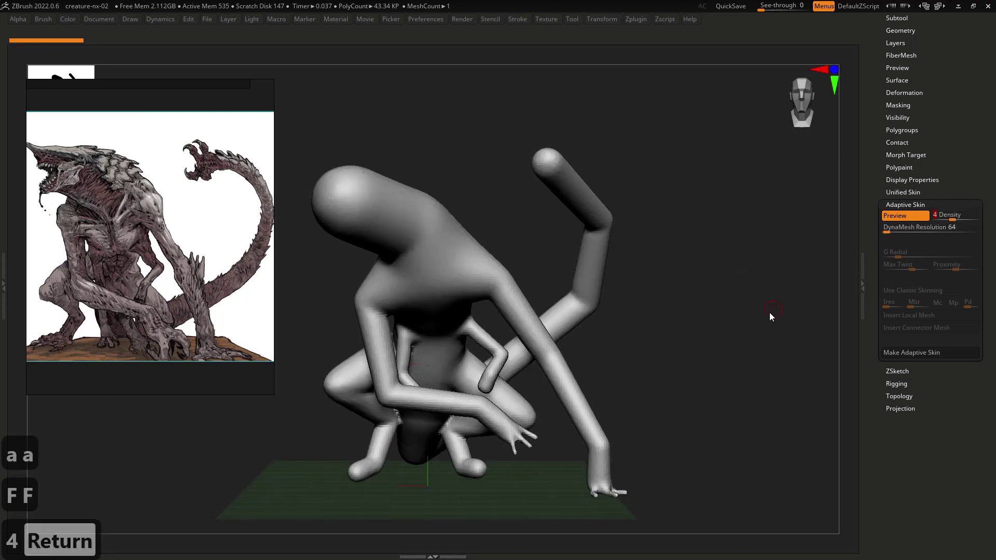
pyautogui.press('a')
pyautogui.press('a')
# - Set the adaptive skin density to 1 and try changing it to 2
pyautogui.click(948, 218)
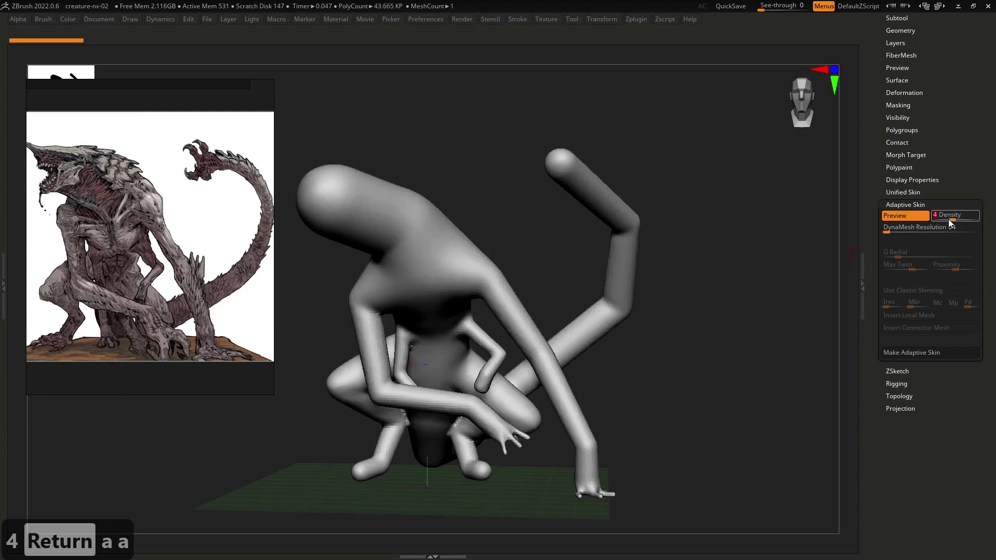
pyautogui.write('1')
pyautogui.press('Return')
pyautogui.click(944, 217)
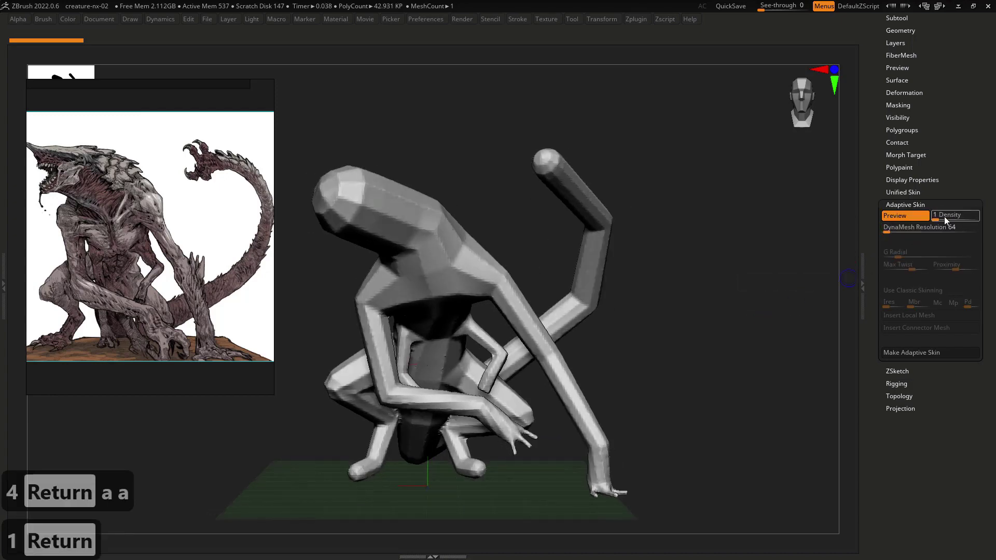
pyautogui.write('2')
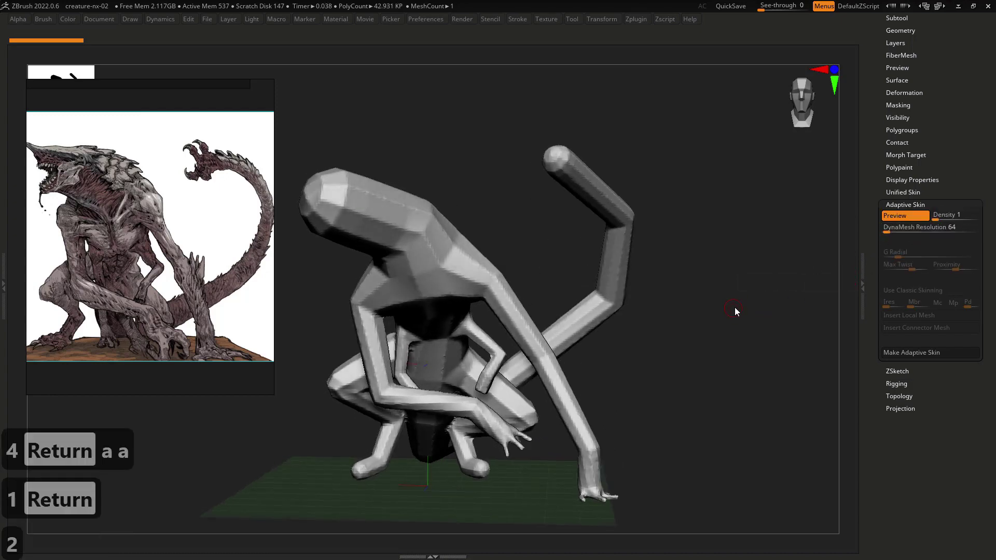
pyautogui.press('Return')
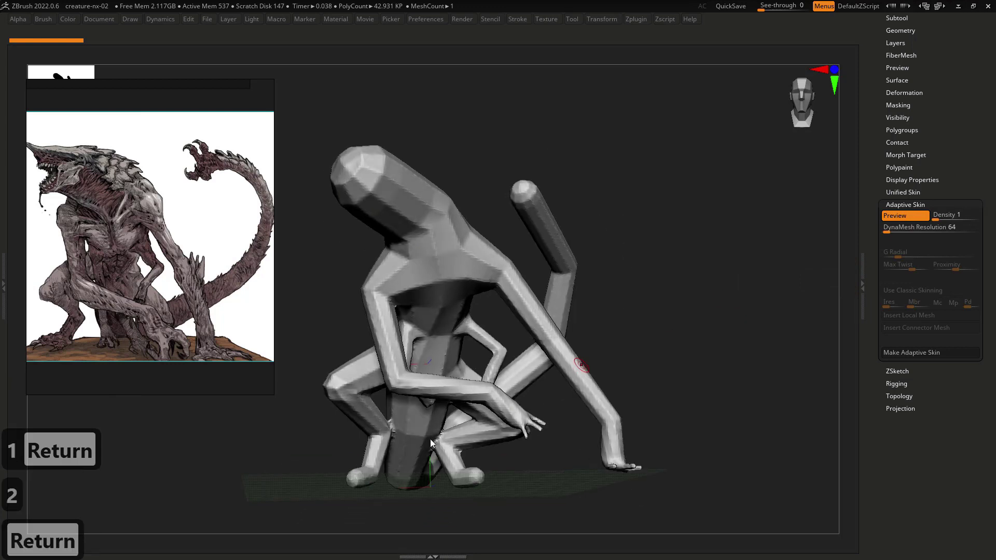
# - Set the DynaMesh resolution to 128 and the adaptive skin density to 2, and rebuild the preview
pyautogui.hotkey('alt', 'a')
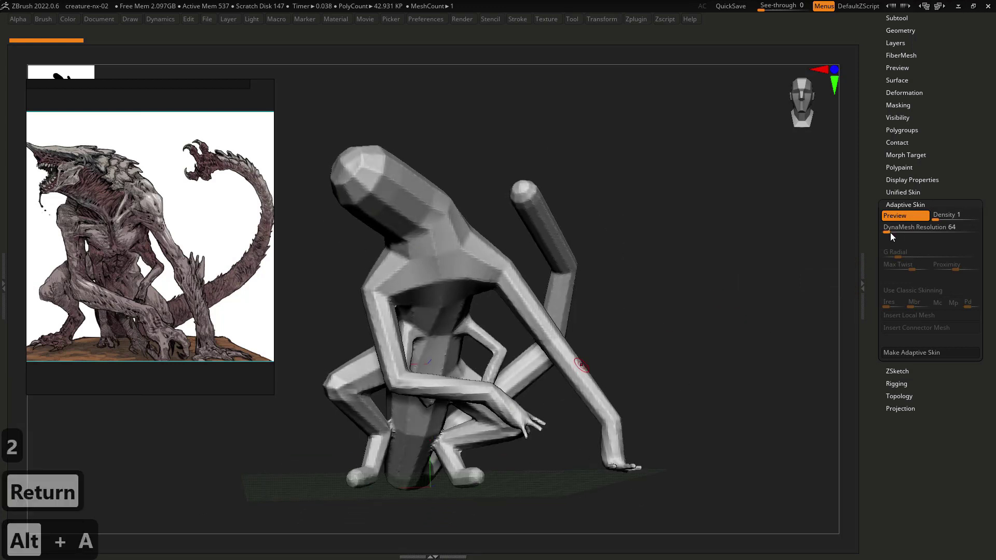
pyautogui.write('128')
pyautogui.press('Return')
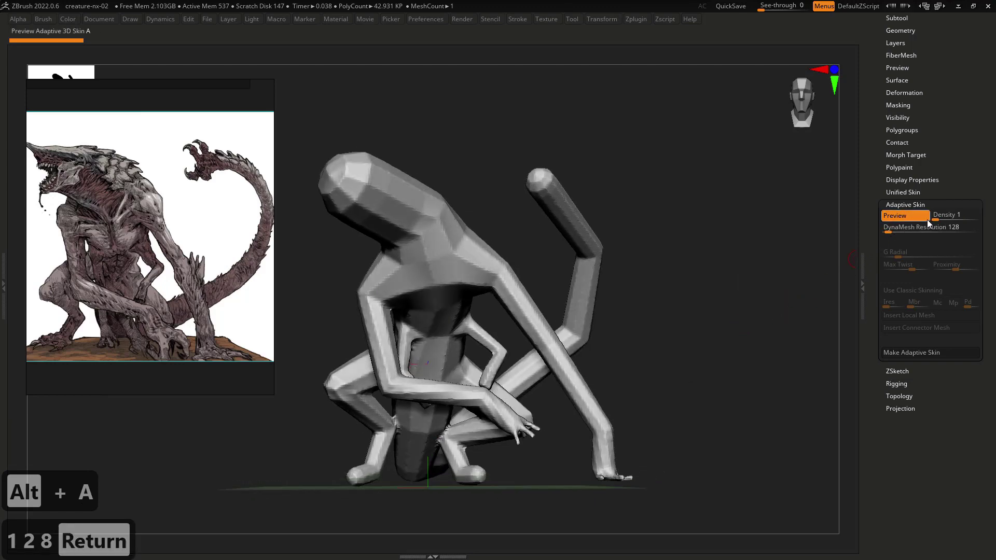
pyautogui.write('2')
pyautogui.press('Return')
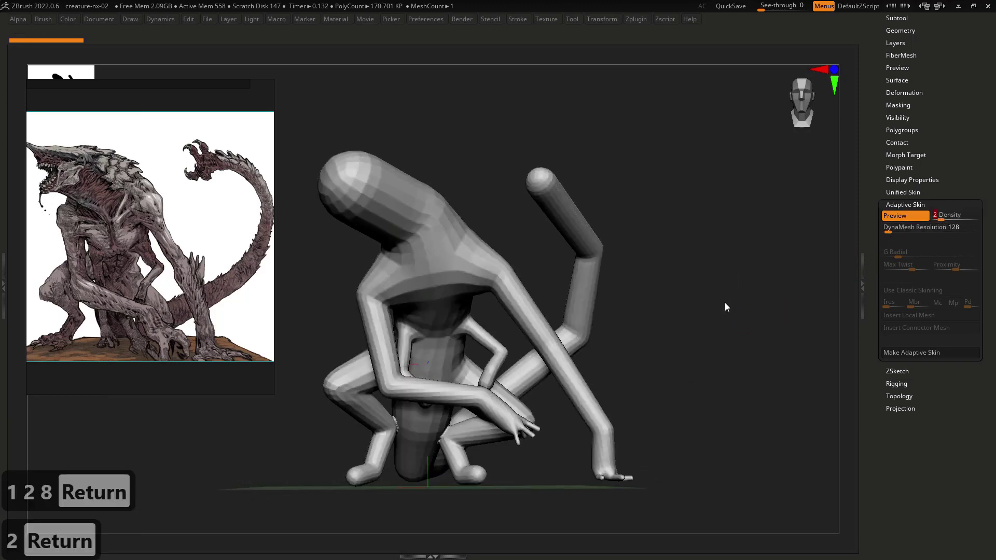
pyautogui.press('a')
pyautogui.press('a')
pyautogui.moveTo(728, 304); pyautogui.dragTo(655, 370)
pyautogui.click(676, 361)
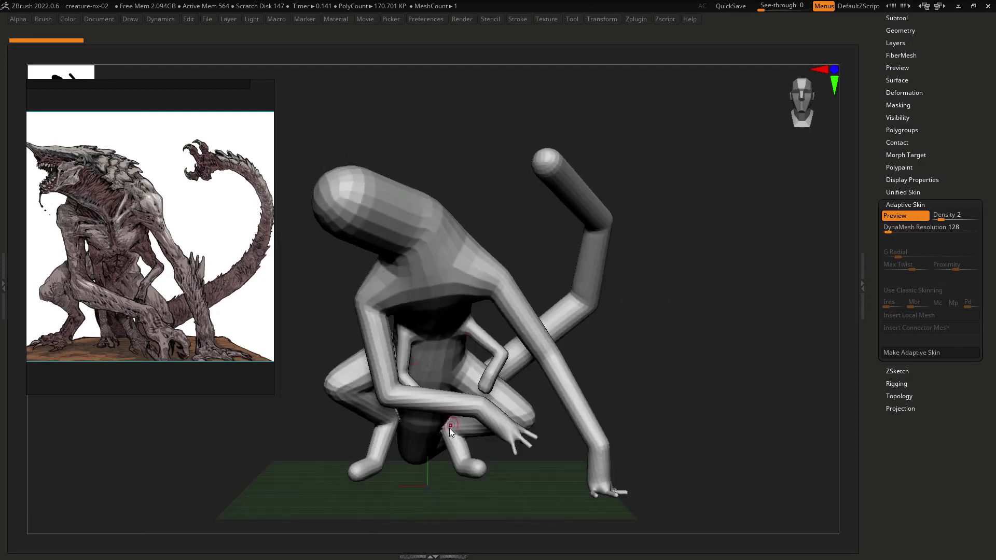
# - Move the joint ZSpheres between knees and feet outward, away from the pelvis, and preview the adaptive skin
pyautogui.moveTo(449, 428); pyautogui.dragTo(524, 382, button='right')
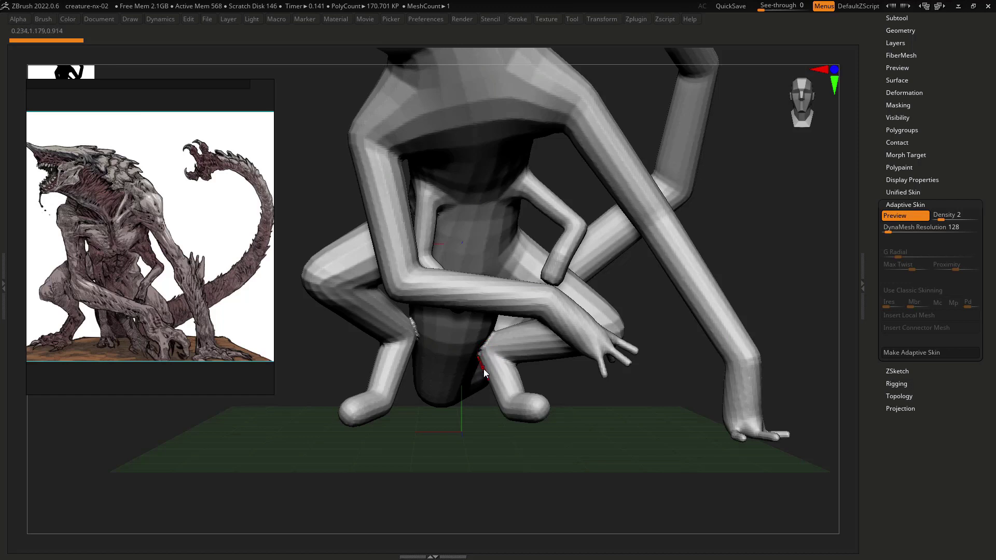
pyautogui.moveTo(489, 375); pyautogui.dragTo(499, 404, button='right')
pyautogui.press('a')
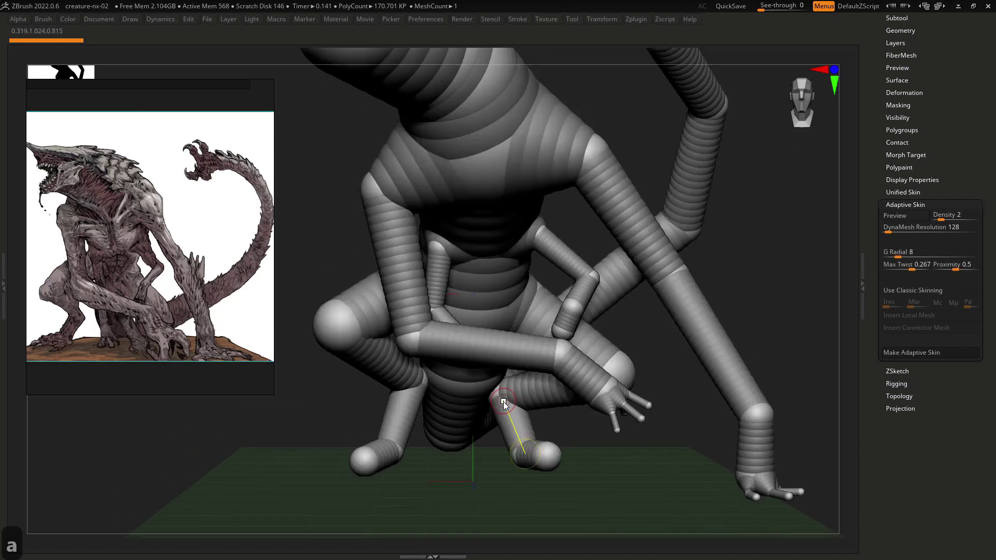
pyautogui.press('r')
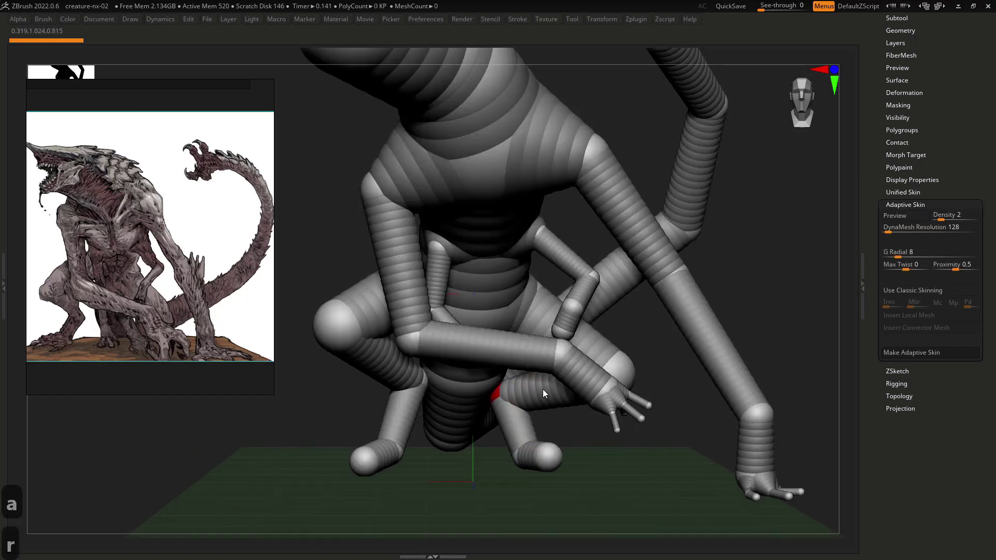
pyautogui.moveTo(542, 394); pyautogui.dragTo(562, 390)
pyautogui.hotkey('ctrl', 'z')
pyautogui.press('w')
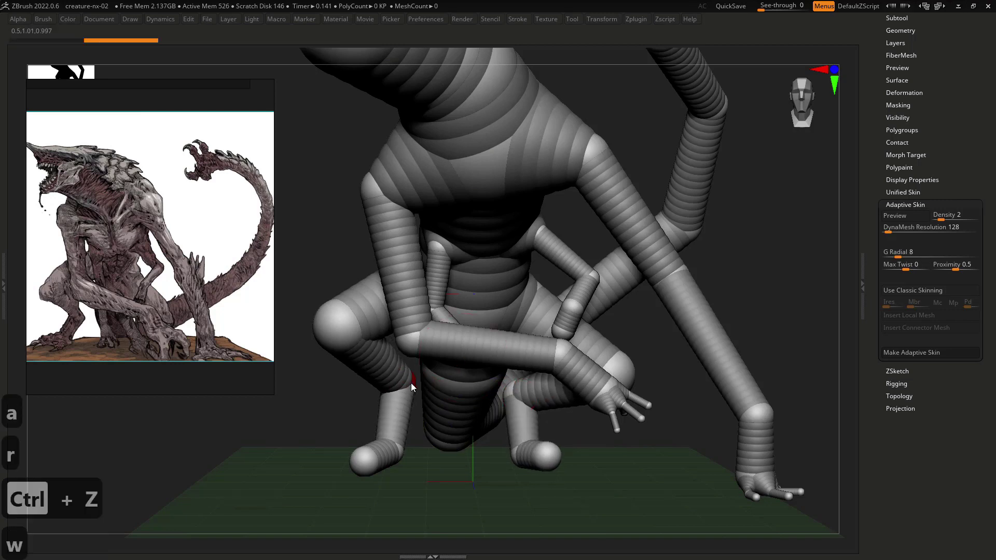
pyautogui.press('a')
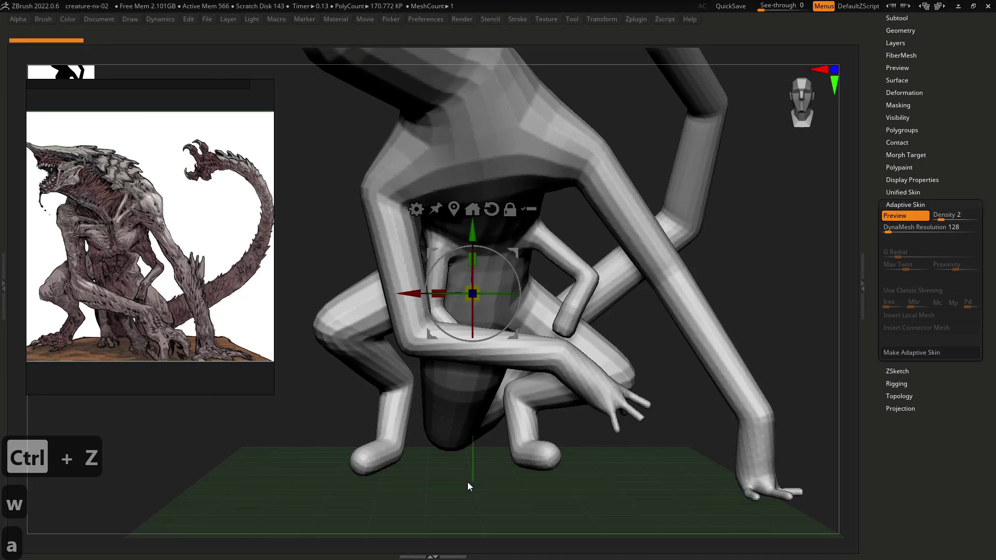
# - Examine the legs and pelvis from the side and front, comparing the ZSpheres with the adaptive skin preview
pyautogui.press('a')
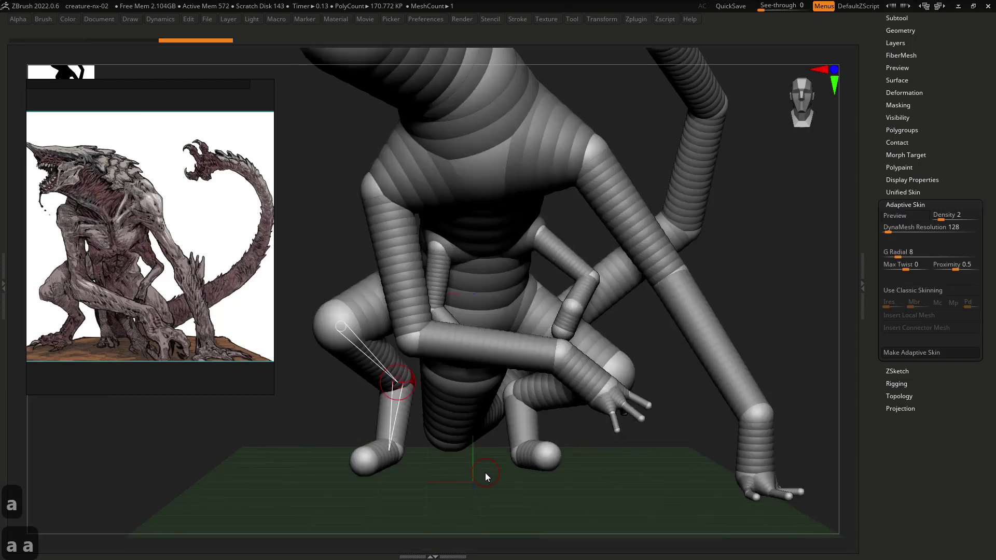
pyautogui.press('a')
pyautogui.moveTo(677, 437); pyautogui.dragTo(641, 437)
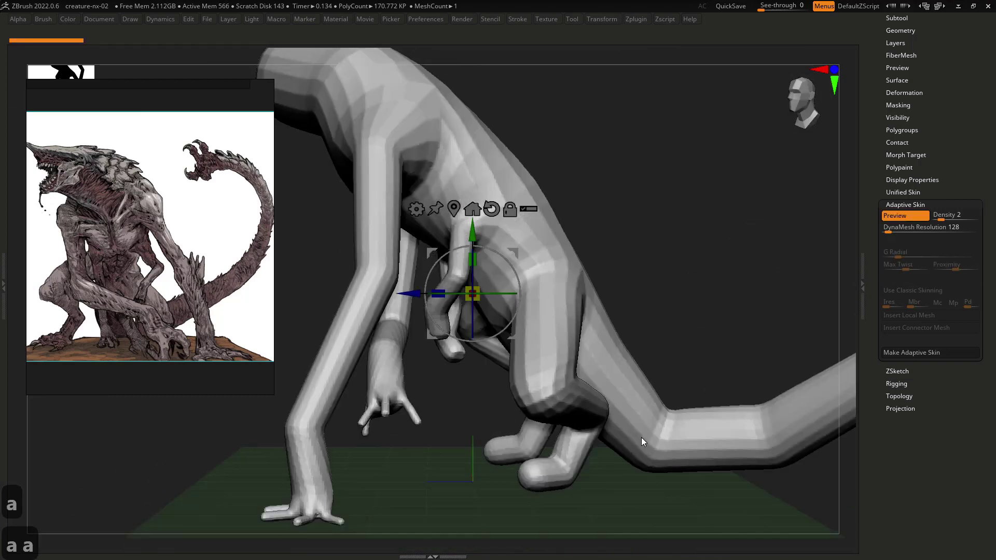
pyautogui.hotkey('shift', 'f')
pyautogui.hotkey('shift', 'f')
pyautogui.moveTo(622, 399); pyautogui.dragTo(669, 397)
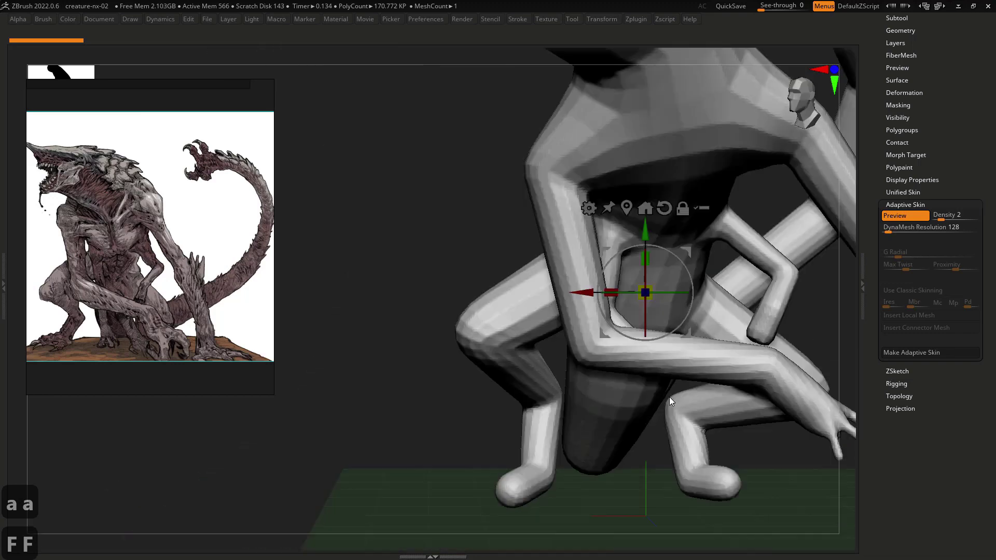
pyautogui.press('a')
pyautogui.press('a')
pyautogui.press('a')
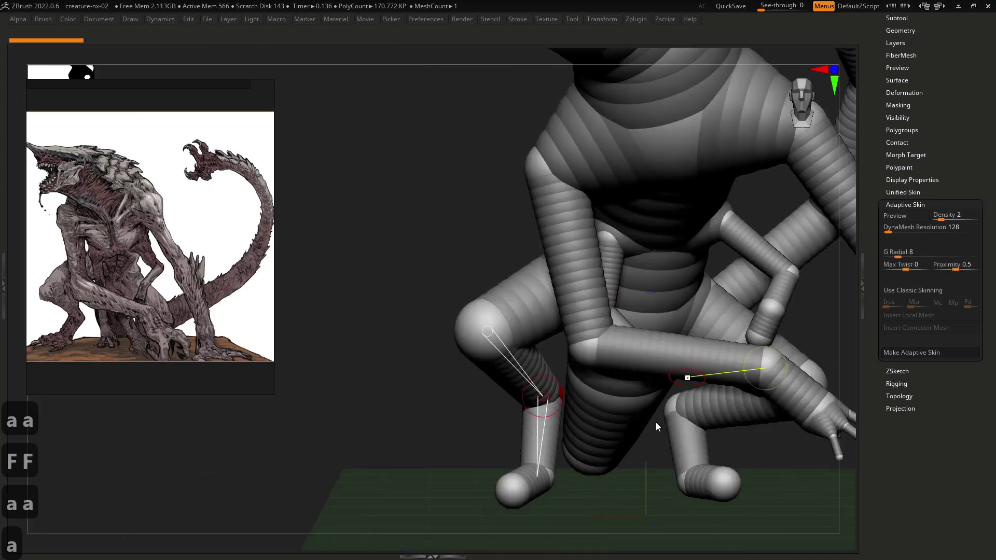
pyautogui.keyDown('alt'); pyautogui.moveTo(609, 438); pyautogui.dragTo(469, 449, button='right'); pyautogui.keyUp('alt')
pyautogui.press('a')
pyautogui.press('a')
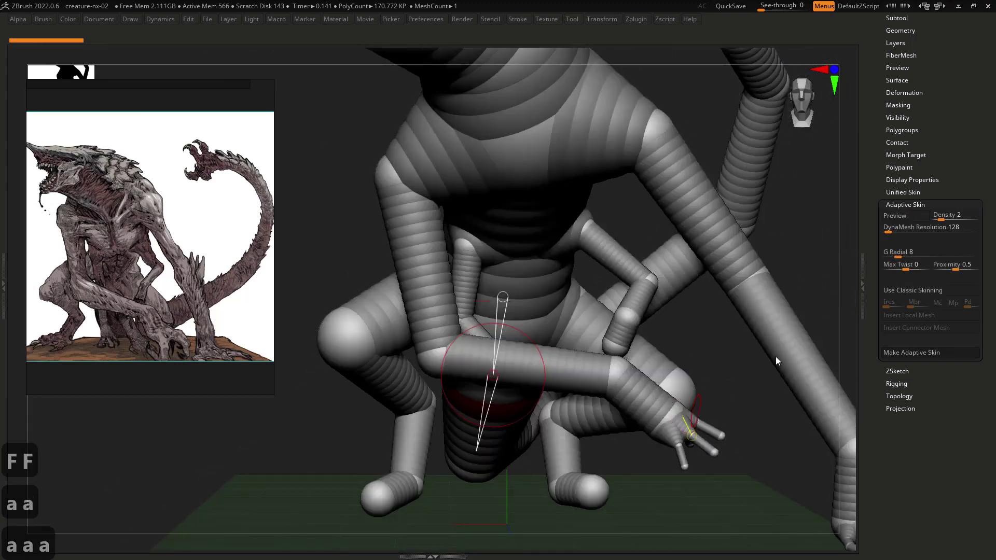
# - Try a DynaMesh resolution of 64 and rebuild the adaptive skin preview of the whole creature
pyautogui.click(886, 233)
pyautogui.write('64')
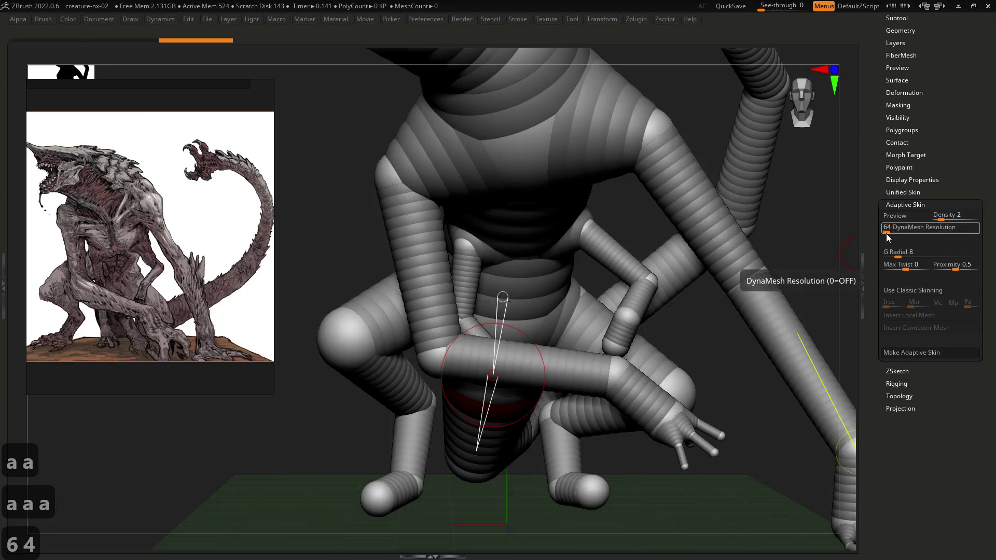
pyautogui.press('Return')
pyautogui.press('a')
pyautogui.moveTo(712, 403); pyautogui.dragTo(756, 350)
pyautogui.press('f')
pyautogui.press('f')
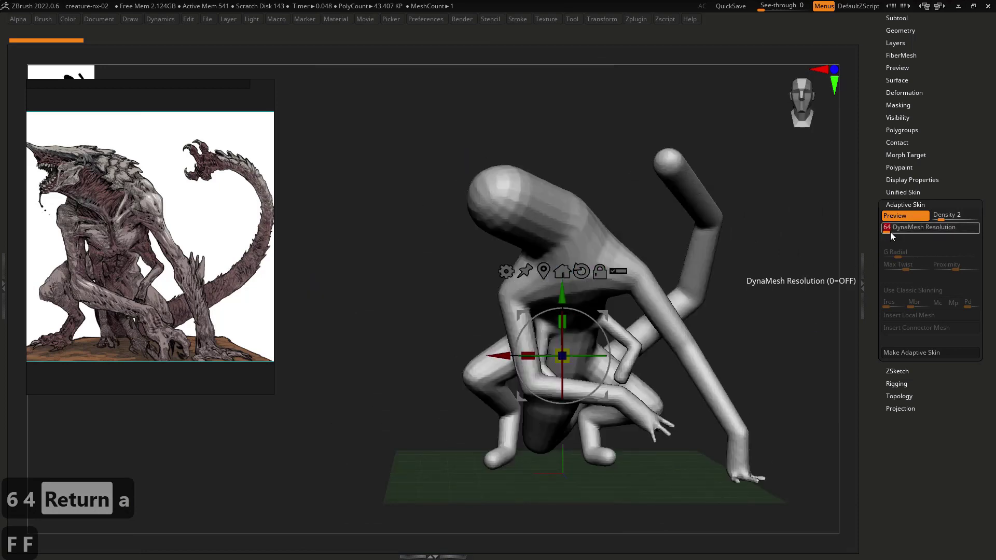
# - Try a DynaMesh resolution of 32 and inspect the preview's topology and shape with and without the wireframe
pyautogui.write('32')
pyautogui.press('Return')
pyautogui.press('a')
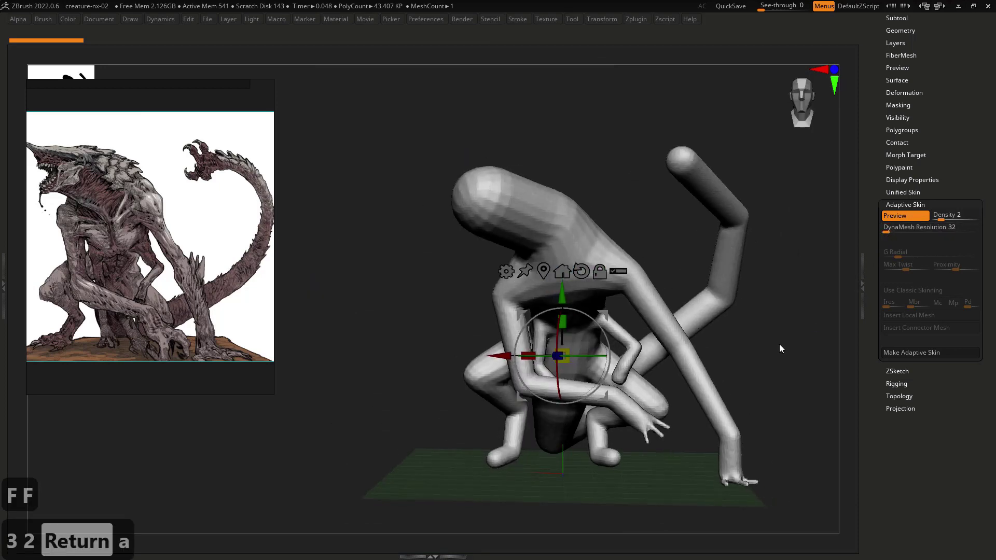
pyautogui.press('a')
pyautogui.hotkey('shift', 'f')
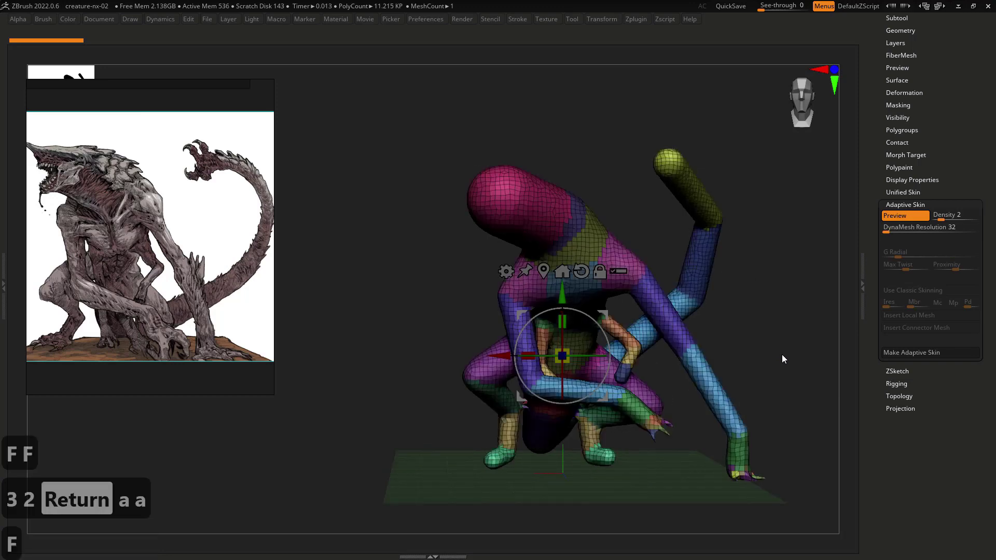
pyautogui.hotkey('shift', 'f')
pyautogui.press('q')
pyautogui.moveTo(777, 360); pyautogui.dragTo(773, 330)
pyautogui.hotkey('shift', 'f')
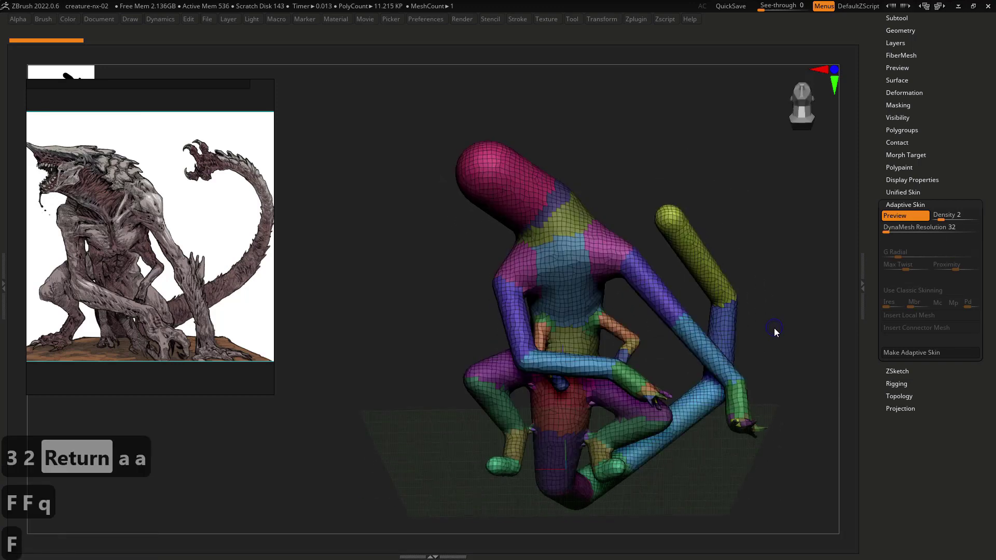
pyautogui.hotkey('shift', 'f')
pyautogui.moveTo(749, 362); pyautogui.dragTo(678, 420)
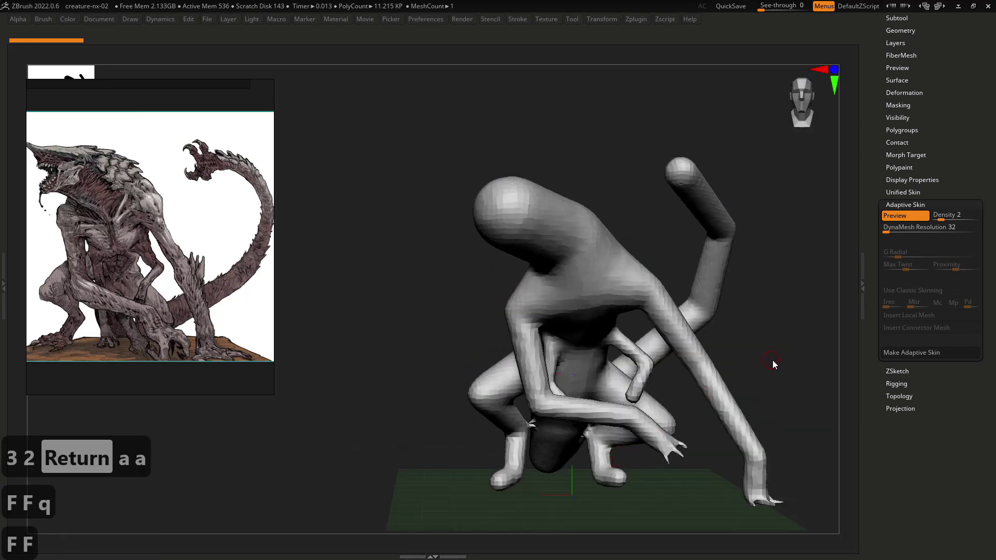
pyautogui.moveTo(773, 362); pyautogui.dragTo(776, 375)
# - Set the DynaMesh resolution to 64 and rebuild the adaptive skin preview
pyautogui.press('a')
pyautogui.press('a')
pyautogui.moveTo(883, 232); pyautogui.dragTo(885, 234)
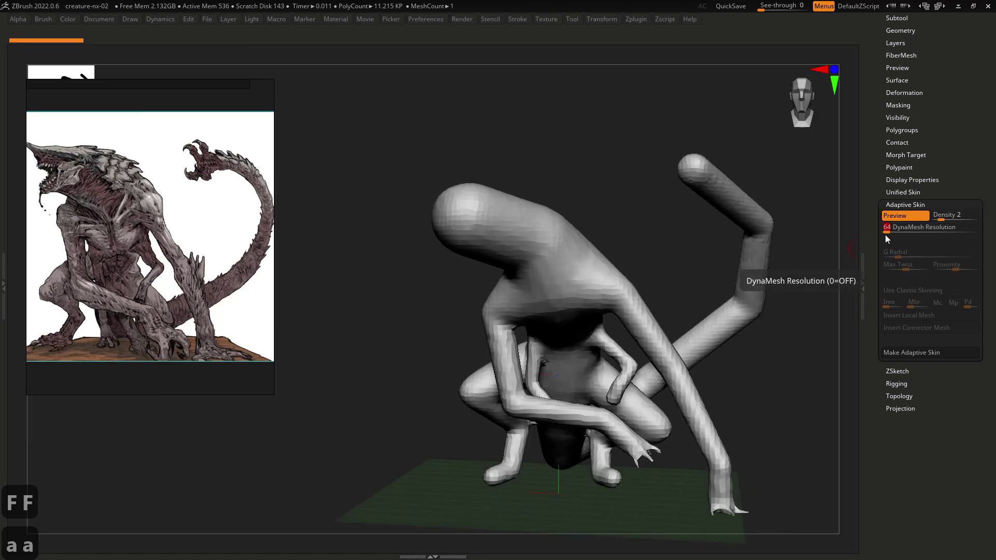
pyautogui.press('a')
pyautogui.moveTo(757, 371)
pyautogui.mouseDown()
pyautogui.moveTo(776, 388)
pyautogui.moveTo(674, 388)
pyautogui.moveTo(761, 362)
pyautogui.mouseUp()
pyautogui.press('a')
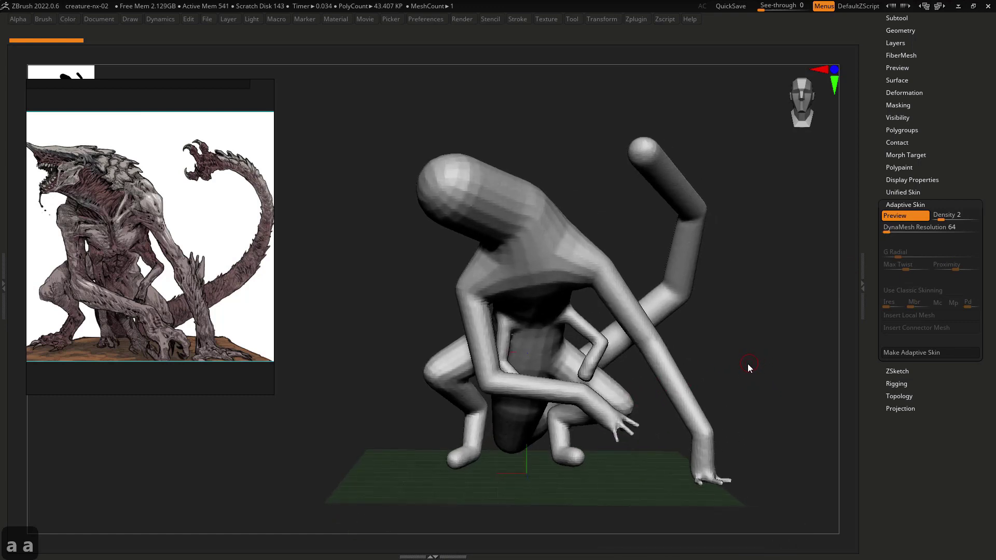
# - Make an adaptive skin mesh from the ZSphere creature and switch to the generated skin tool
pyautogui.moveTo(741, 360); pyautogui.dragTo(817, 307)
pyautogui.hotkey('ctrl', 'z')
pyautogui.hotkey('alt', 'a')
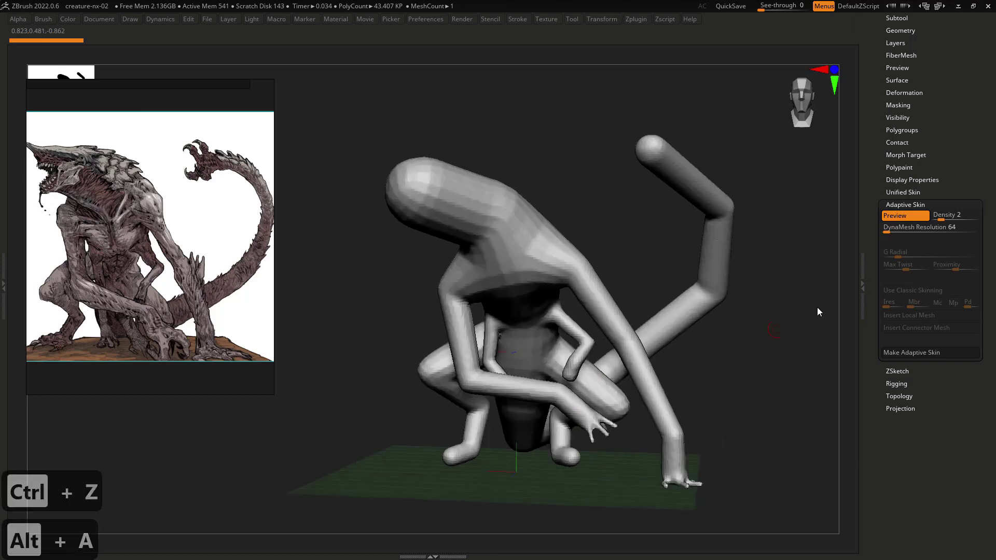
pyautogui.click(911, 352)
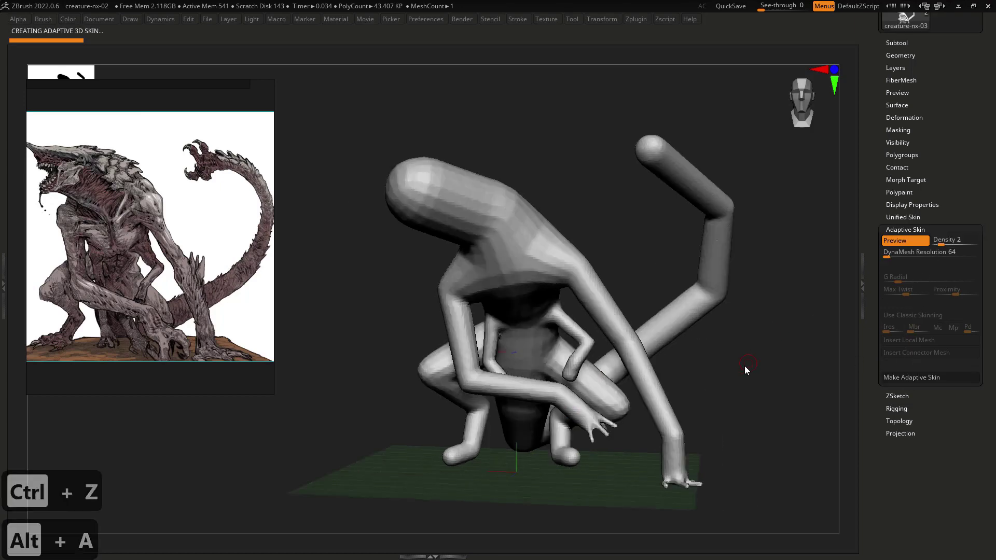
pyautogui.moveTo(745, 368); pyautogui.dragTo(714, 364)
pyautogui.moveTo(946, 185); pyautogui.dragTo(935, 234)
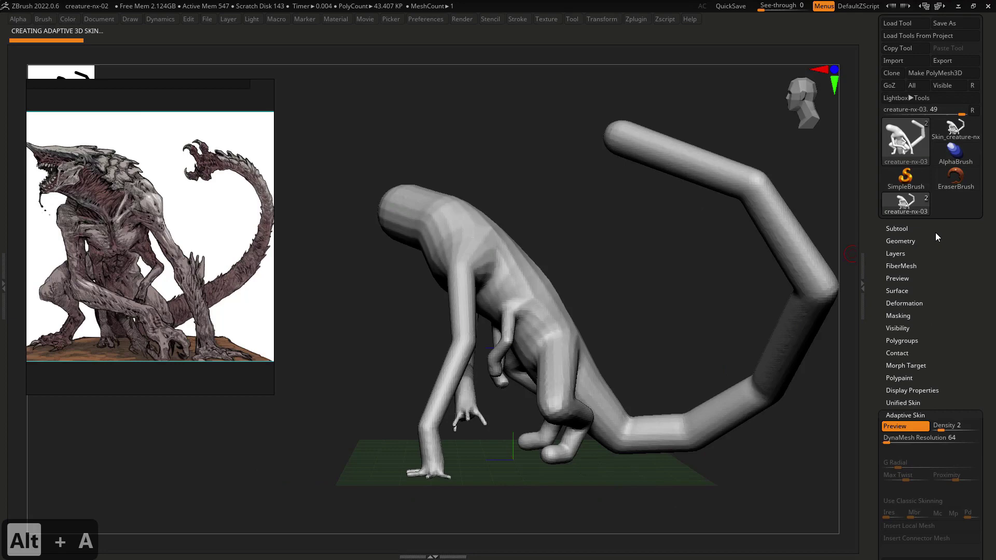
pyautogui.click(956, 136)
pyautogui.press('f')
pyautogui.press('f')
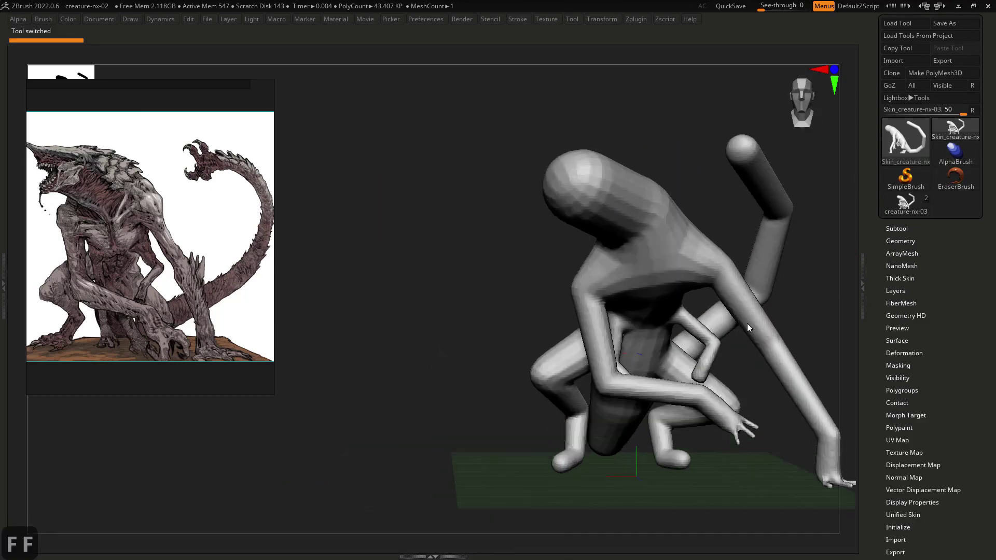
pyautogui.keyDown('alt'); pyautogui.moveTo(747, 324); pyautogui.dragTo(603, 315); pyautogui.keyUp('alt')
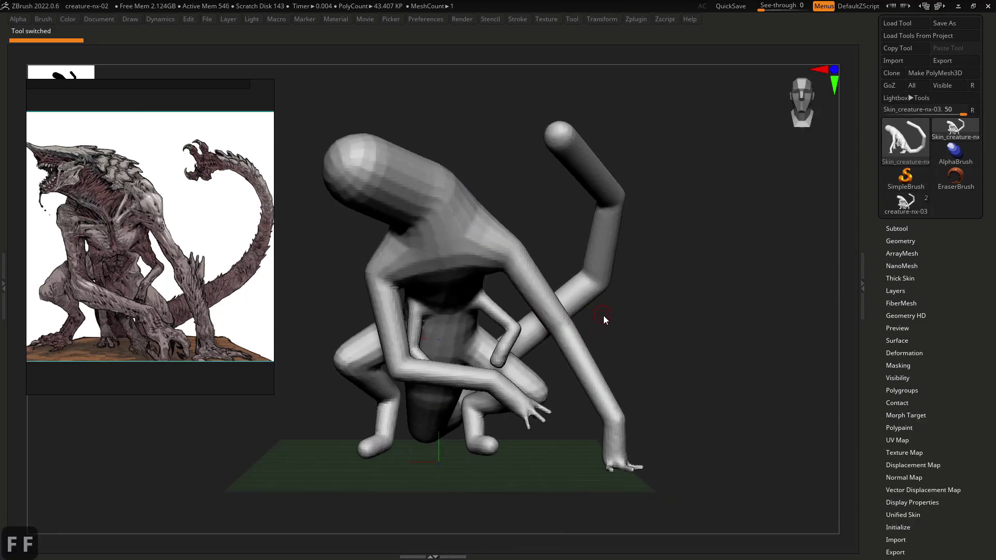
# - Append the generated skin mesh to the ZSphere creature's subtools and select the appended mesh
pyautogui.click(898, 229)
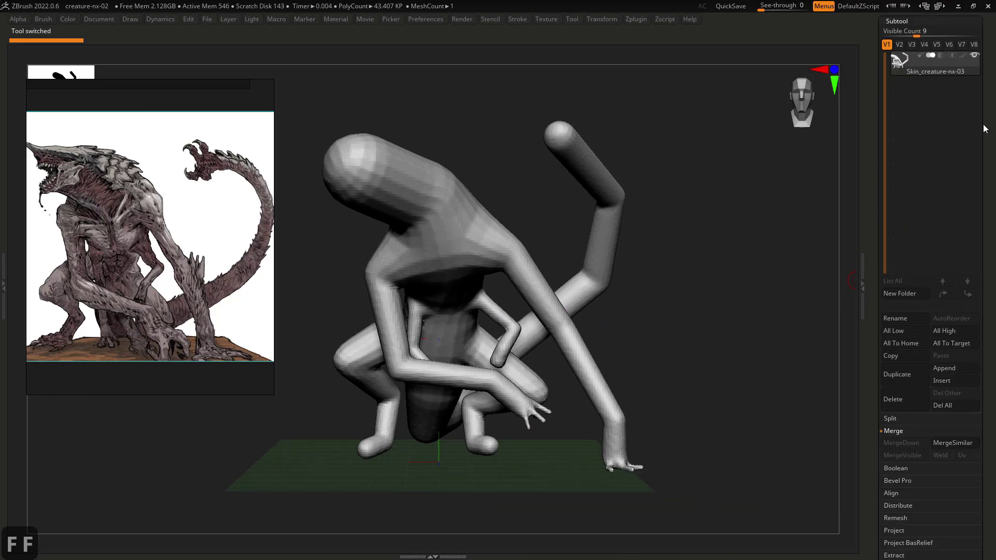
pyautogui.moveTo(985, 128); pyautogui.dragTo(971, 140)
pyautogui.click(902, 81)
pyautogui.moveTo(907, 174)
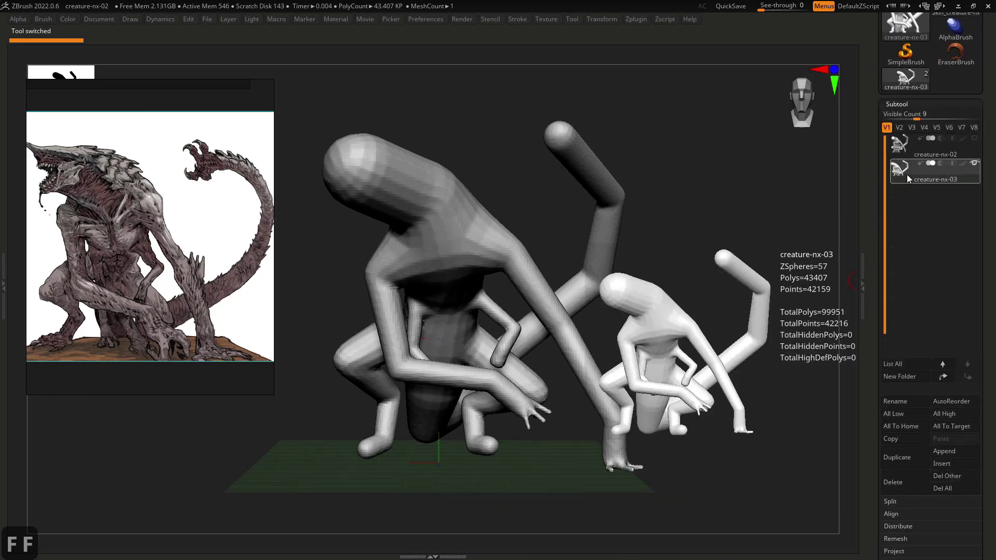
pyautogui.press('a')
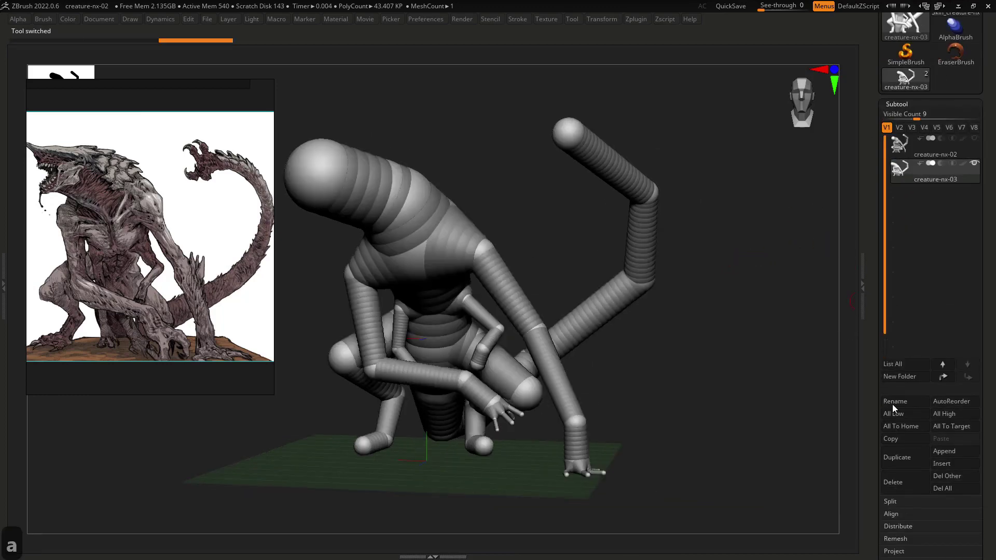
pyautogui.click(945, 451)
pyautogui.click(642, 350)
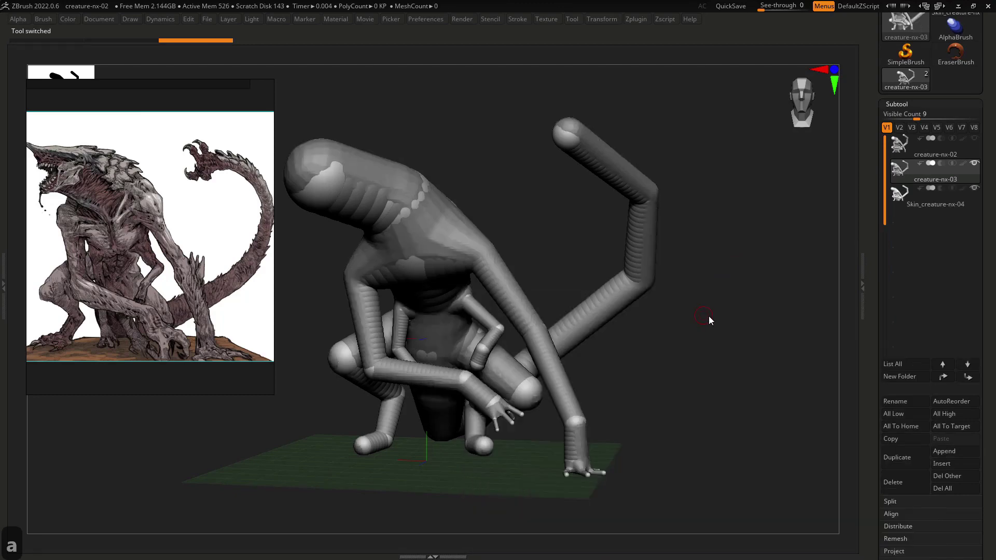
pyautogui.click(907, 207)
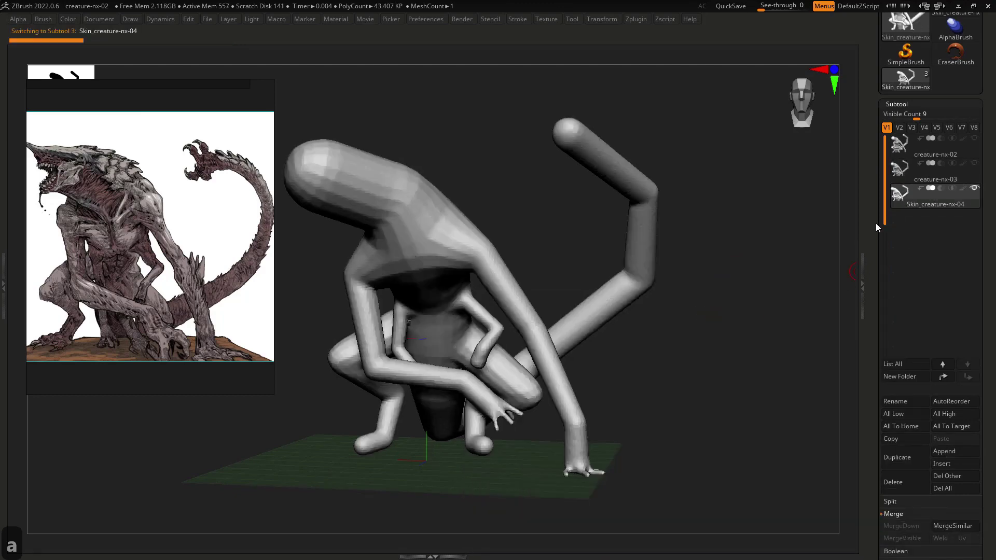
# - Display the skin mesh's polygroups and isolate the thigh polygroup
pyautogui.hotkey('shift', 'f')
pyautogui.moveTo(714, 366); pyautogui.dragTo(615, 316)
pyautogui.keyDown('ctrl'); pyautogui.keyDown('shift'); pyautogui.click(611, 316); pyautogui.keyUp('shift'); pyautogui.keyUp('ctrl')
pyautogui.press('q')
pyautogui.press('q')
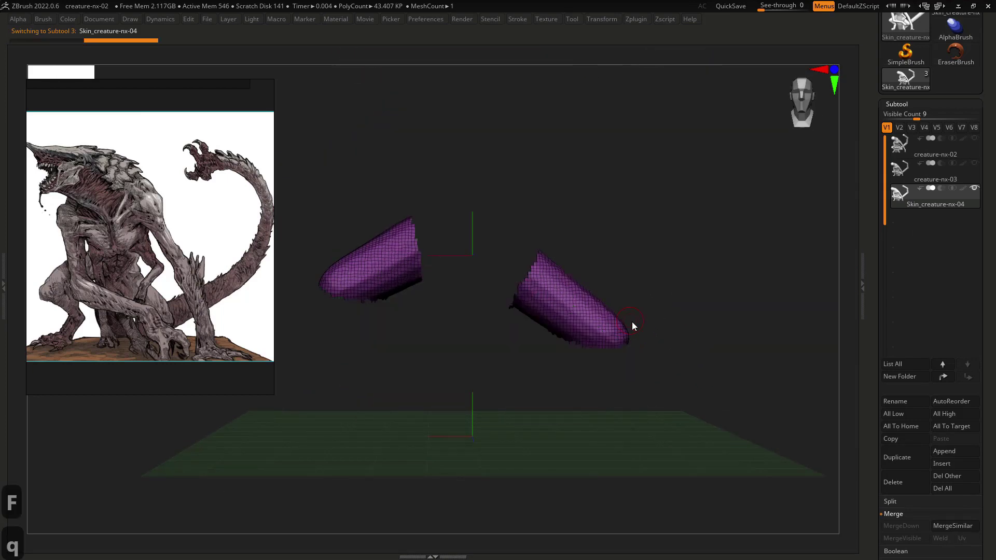
# - Hide the leg polygroups from thighs to feet, leaving the torso, arms and tail visible
pyautogui.moveTo(695, 356); pyautogui.dragTo(641, 415)
pyautogui.keyDown('ctrl'); pyautogui.keyDown('shift'); pyautogui.click(673, 403); pyautogui.keyUp('shift'); pyautogui.keyUp('ctrl')
pyautogui.keyDown('ctrl'); pyautogui.keyDown('shift'); pyautogui.click(564, 366); pyautogui.keyUp('shift'); pyautogui.keyUp('ctrl')
pyautogui.keyDown('ctrl'); pyautogui.keyDown('alt'); pyautogui.keyDown('shift'); pyautogui.click(506, 384); pyautogui.keyUp('shift'); pyautogui.keyUp('alt'); pyautogui.keyUp('ctrl')
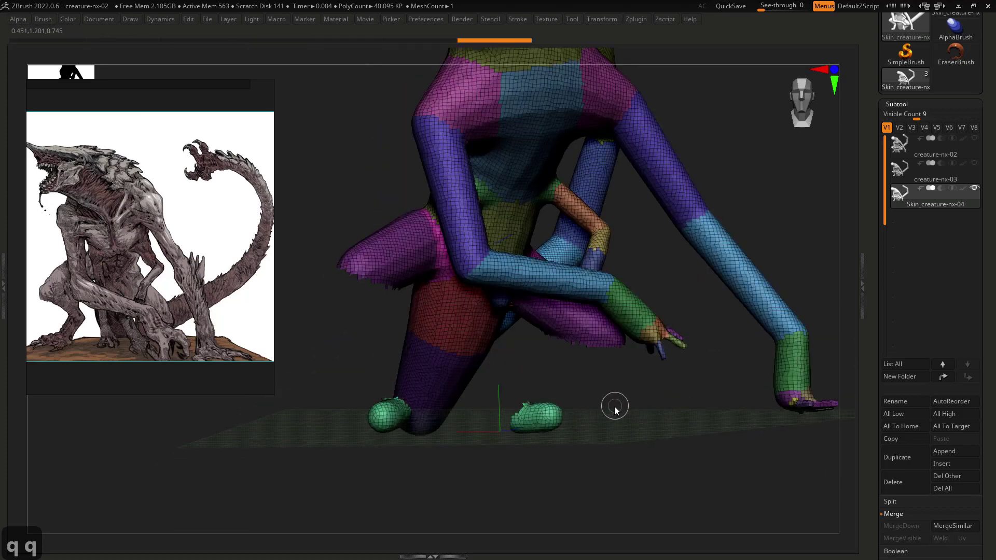
pyautogui.keyDown('ctrl'); pyautogui.keyDown('alt'); pyautogui.keyDown('shift'); pyautogui.click(556, 412); pyautogui.keyUp('shift'); pyautogui.keyUp('alt'); pyautogui.keyUp('ctrl')
pyautogui.moveTo(584, 343); pyautogui.dragTo(667, 248)
pyautogui.keyDown('ctrl'); pyautogui.keyDown('alt'); pyautogui.keyDown('shift'); pyautogui.click(668, 250); pyautogui.keyUp('shift'); pyautogui.keyUp('alt'); pyautogui.keyUp('ctrl')
pyautogui.moveTo(601, 323); pyautogui.dragTo(667, 331)
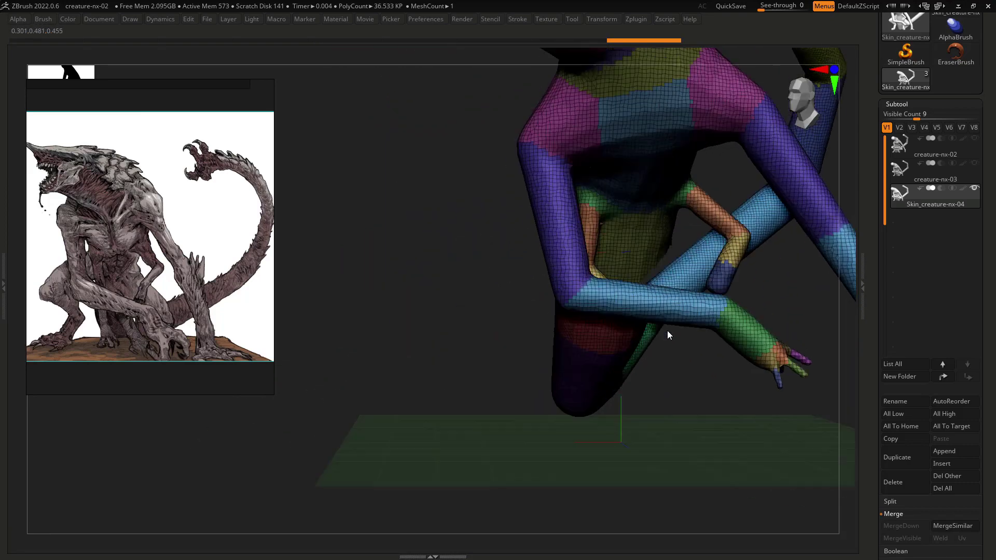
pyautogui.keyDown('alt'); pyautogui.moveTo(640, 395); pyautogui.dragTo(707, 381); pyautogui.keyUp('alt')
# - Delete the hidden leg geometry and duplicate the remaining body as a separate subtool
pyautogui.press('Tab')
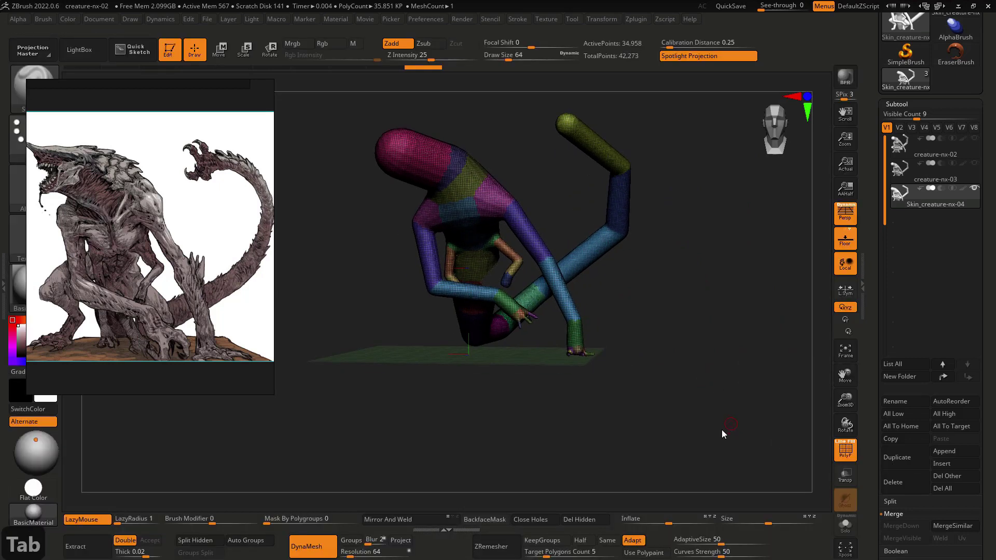
pyautogui.click(595, 521)
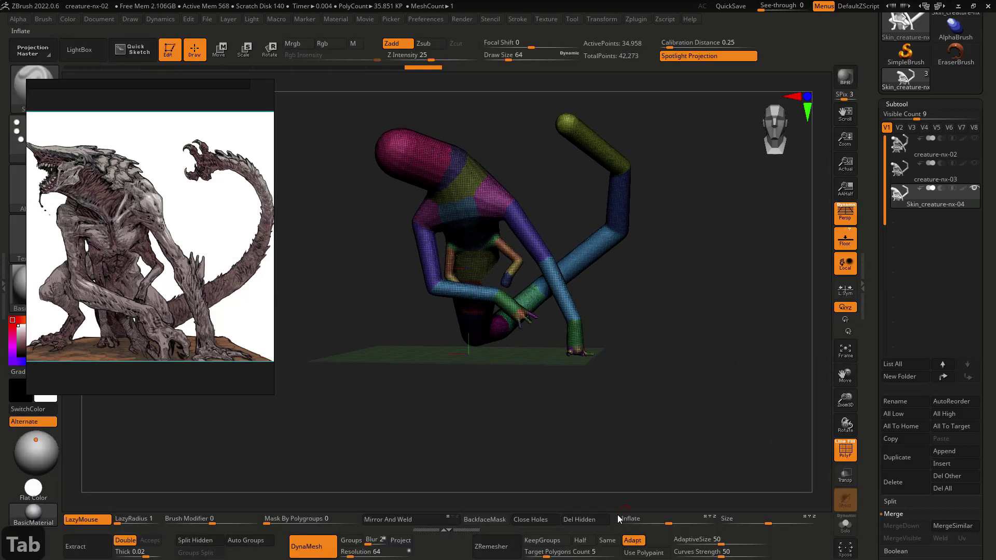
pyautogui.click(589, 520)
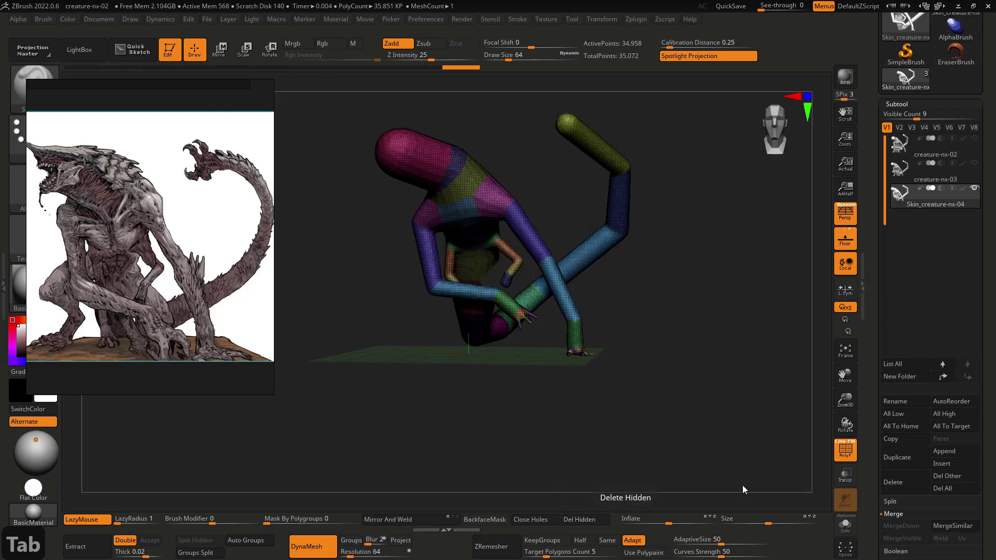
pyautogui.click(891, 462)
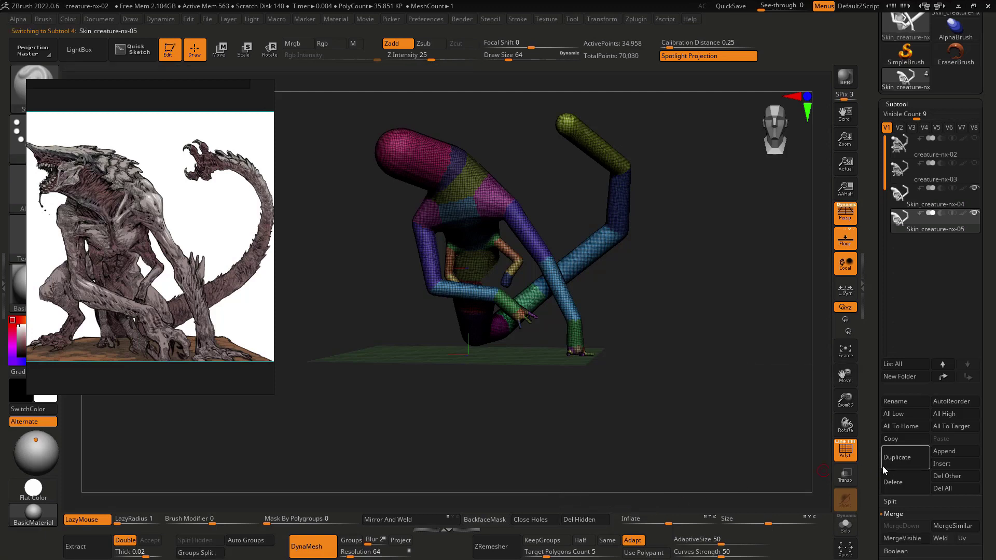
# - Undo the leg deletion on the original skin mesh and delete its hidden body so only the legs remain
pyautogui.hotkey('ctrl', 'z')
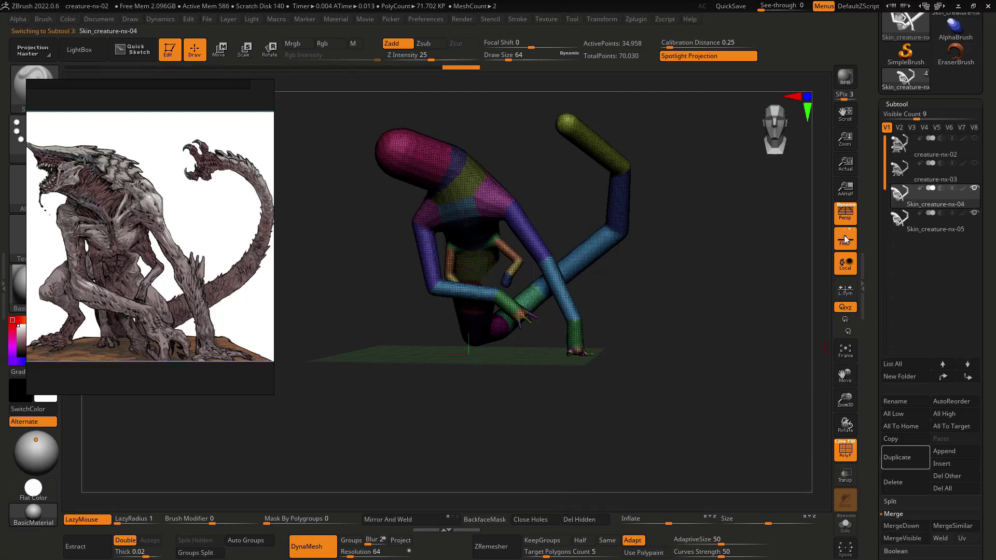
pyautogui.hotkey('ctrl', 'z')
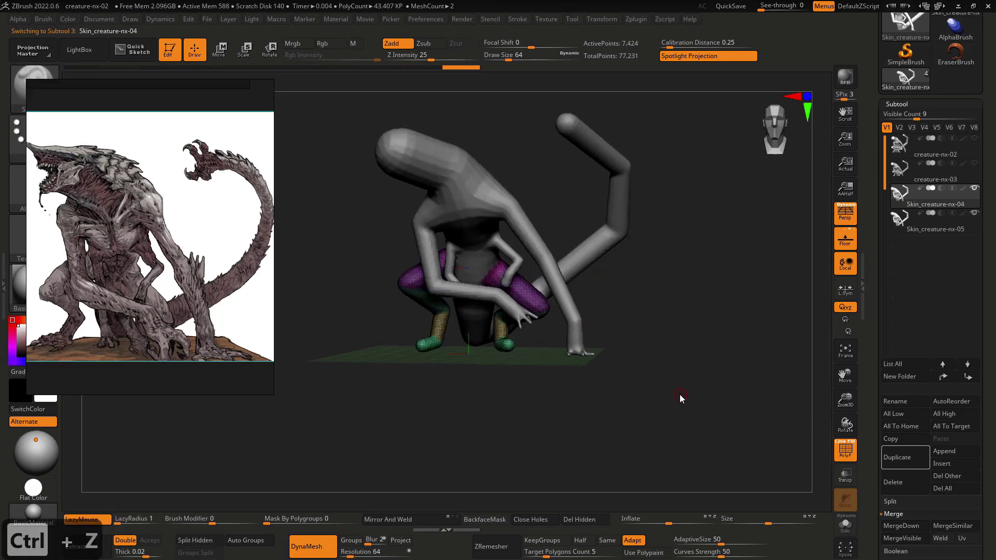
pyautogui.hotkey('alt', 's')
pyautogui.click(602, 521)
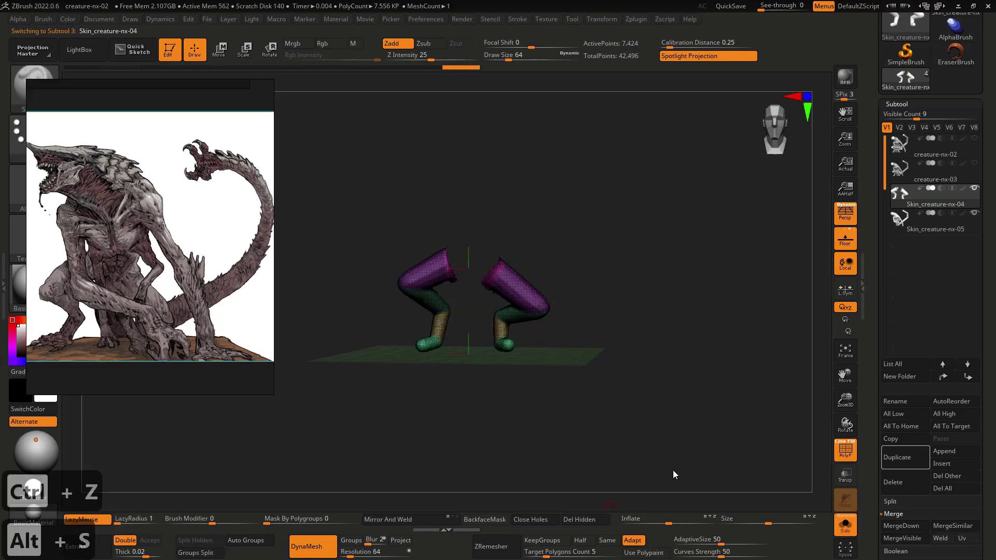
# - Move the legless body subtool above the legs subtool and try to delete hidden geometry on it
pyautogui.moveTo(905, 228); pyautogui.dragTo(902, 204)
pyautogui.click(903, 202)
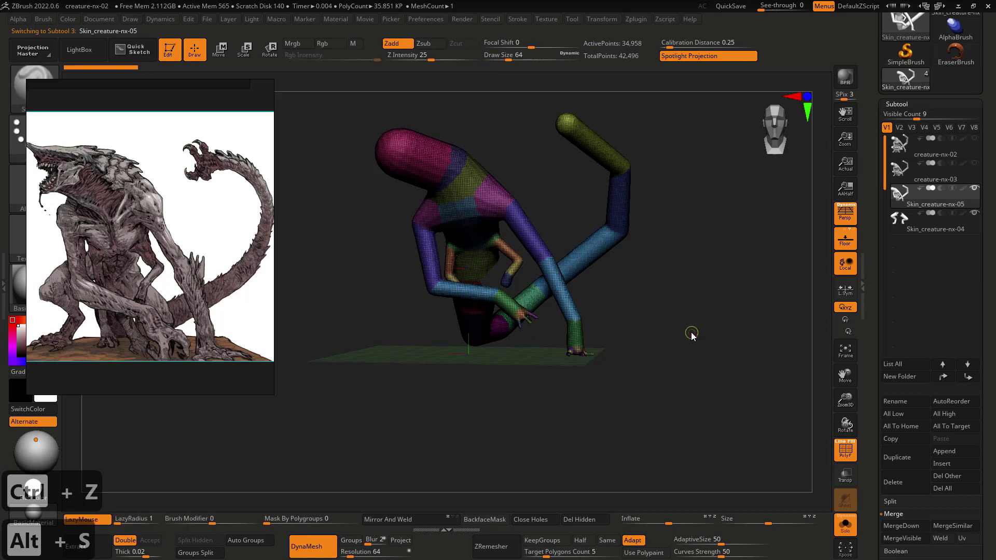
pyautogui.moveTo(693, 341); pyautogui.dragTo(681, 353)
pyautogui.click(581, 520)
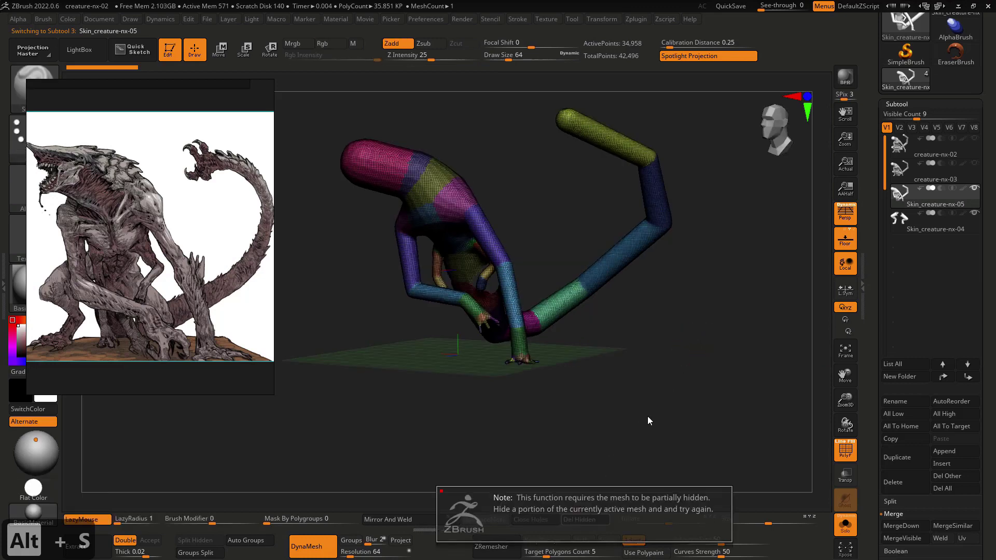
# - Select the legs subtool, turn off the polygroup display, and examine the legs together with the body
pyautogui.moveTo(683, 396); pyautogui.dragTo(747, 358)
pyautogui.click(901, 225)
pyautogui.hotkey('shift', 'f')
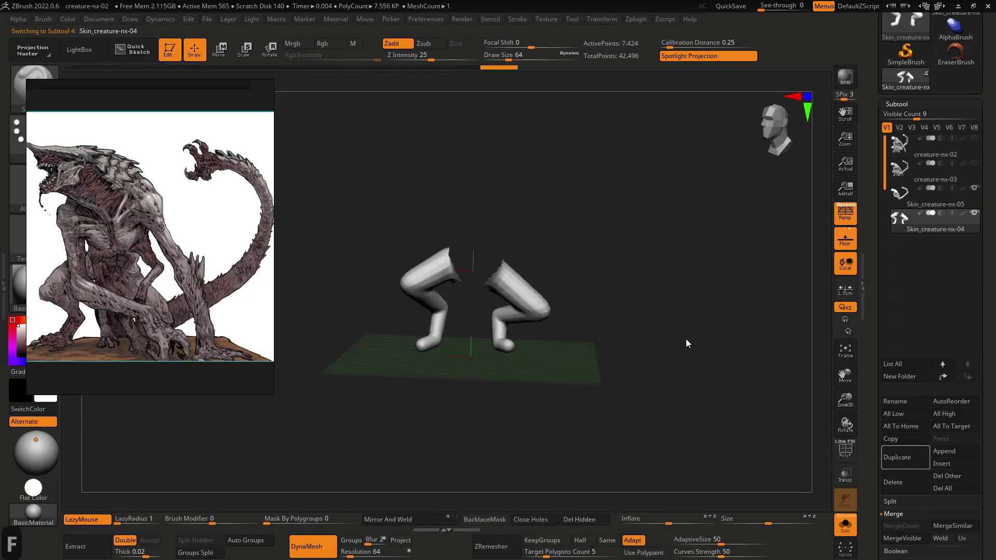
pyautogui.hotkey('alt', 's')
pyautogui.moveTo(648, 344)
pyautogui.mouseDown()
pyautogui.moveTo(552, 332)
pyautogui.moveTo(659, 331)
pyautogui.mouseUp()
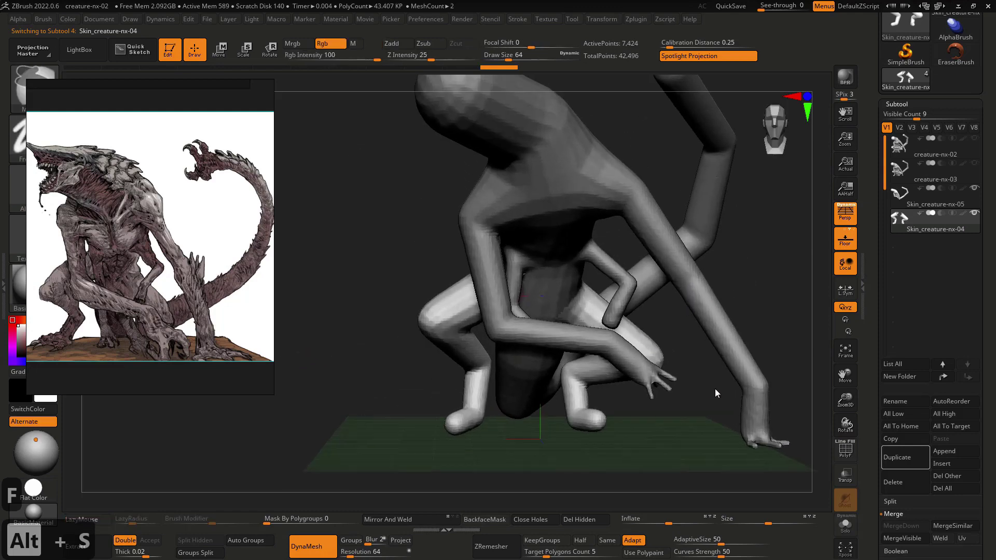
pyautogui.keyDown('ctrl'); pyautogui.moveTo(715, 388); pyautogui.dragTo(628, 424, button='right'); pyautogui.keyUp('ctrl')
pyautogui.rightClick(576, 442)
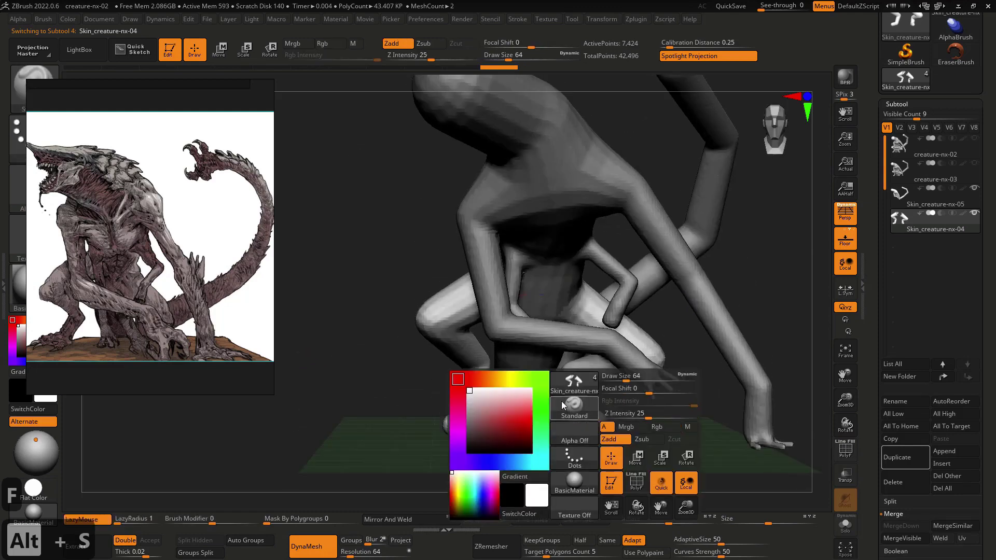
pyautogui.keyDown('ctrl'); pyautogui.moveTo(686, 326); pyautogui.dragTo(741, 339, button='right'); pyautogui.keyUp('ctrl')
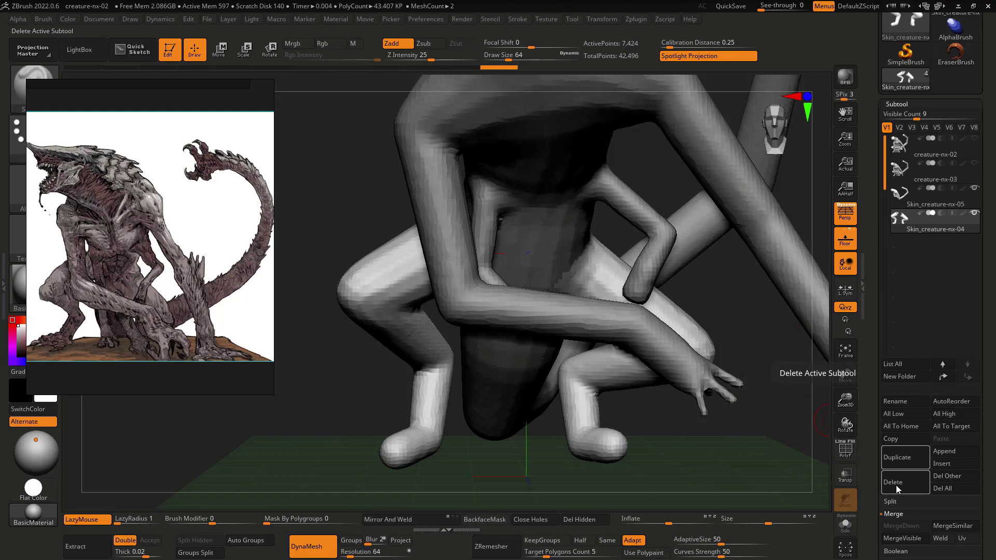
# - Hide the skin body and select the creature-nx-03 ZSphere subtool, showing it alone
pyautogui.click(973, 189)
pyautogui.click(915, 181)
pyautogui.hotkey('alt', 's')
pyautogui.hotkey('alt', 's')
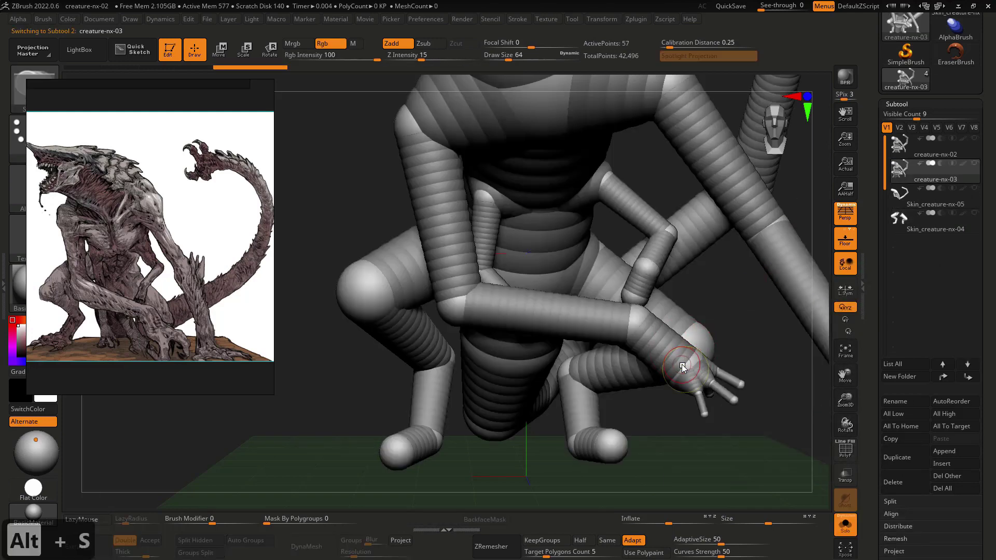
# - Select the creature-nx-02 ZSphere subtool and delete the pelvis ZSpheres on the lower body between the legs
pyautogui.click(905, 153)
pyautogui.moveTo(544, 396); pyautogui.dragTo(528, 368, button='right')
pyautogui.press('q')
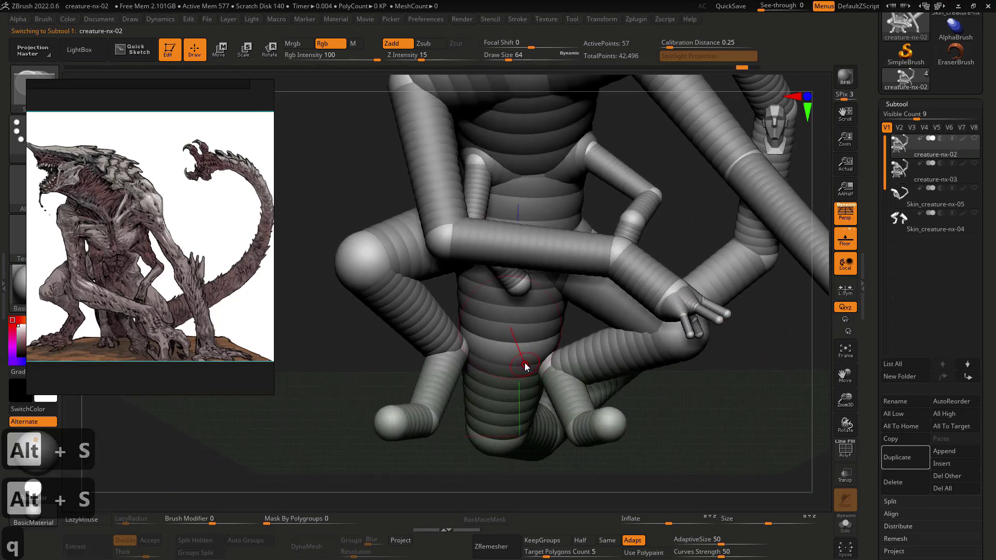
pyautogui.keyDown('alt'); pyautogui.click(528, 357); pyautogui.keyUp('alt')
pyautogui.moveTo(681, 415)
pyautogui.mouseDown(button='right')
pyautogui.moveTo(407, 413)
pyautogui.moveTo(636, 425)
pyautogui.moveTo(631, 434)
pyautogui.mouseUp(button='right')
pyautogui.keyDown('alt'); pyautogui.click(380, 408); pyautogui.keyUp('alt')
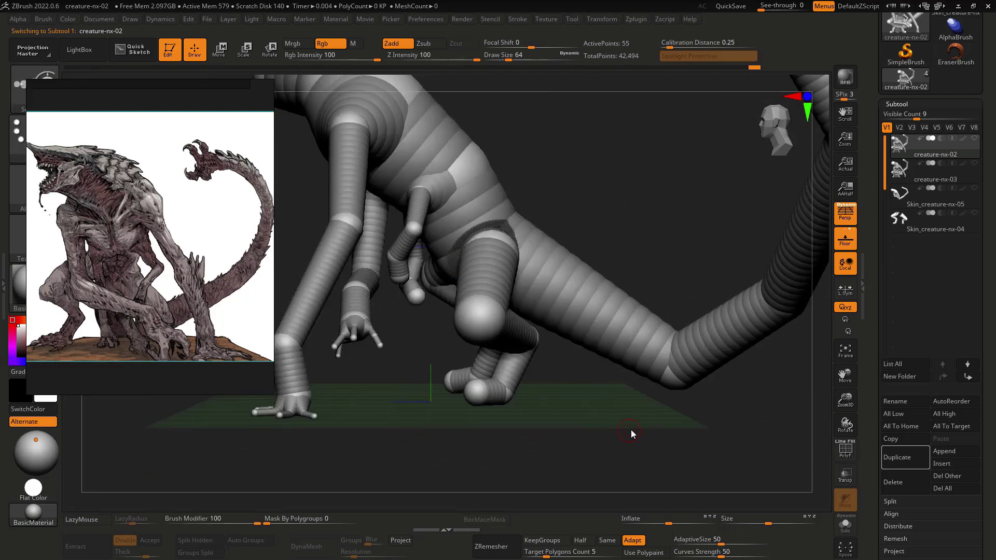
# - Duplicate the edited creature-nx-02 ZSphere subtool and display the copy alone
pyautogui.click(895, 460)
pyautogui.hotkey('alt', 's')
pyautogui.hotkey('alt', 's')
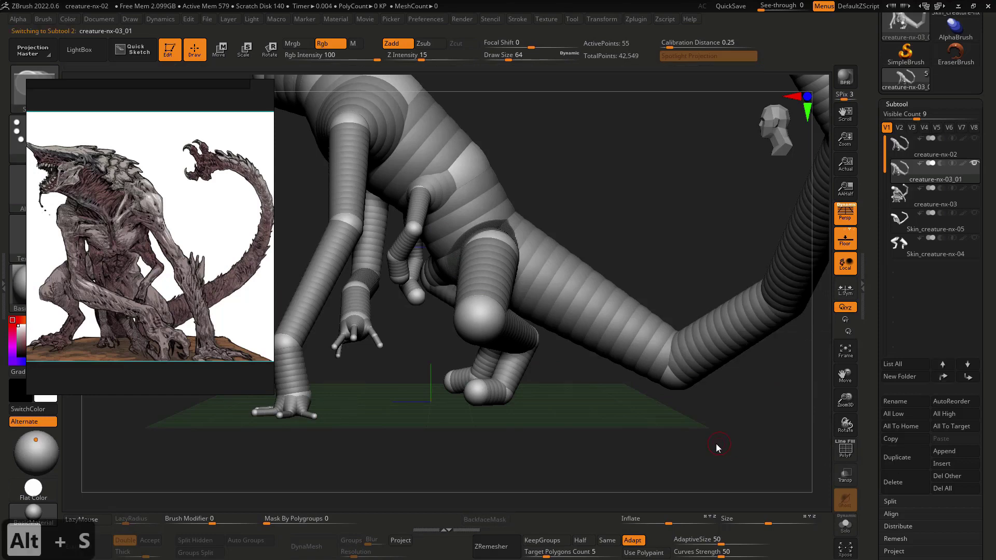
pyautogui.hotkey('alt', 's')
# - Preview the ZSphere copy as an adaptive skin and examine its polygroups from the front
pyautogui.scroll(-5, 983, 434)
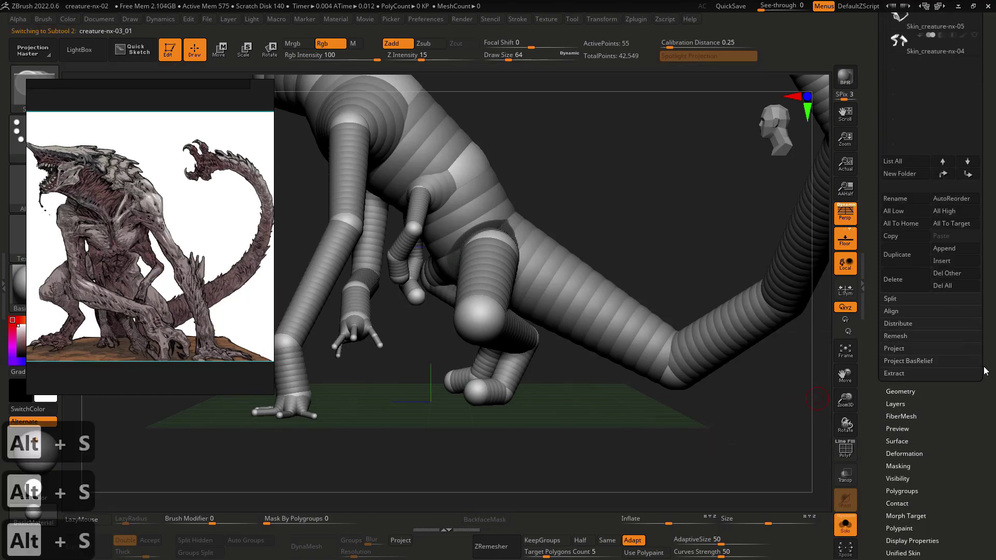
pyautogui.press('a')
pyautogui.moveTo(677, 431); pyautogui.dragTo(719, 446, button='right')
pyautogui.hotkey('shift', 'f')
pyautogui.hotkey('shift', 'f')
pyautogui.press('a')
# - Set the adaptive skin's DynaMesh resolution to 128 and make an adaptive skin from the ZSphere copy
pyautogui.scroll(-5, 934, 451)
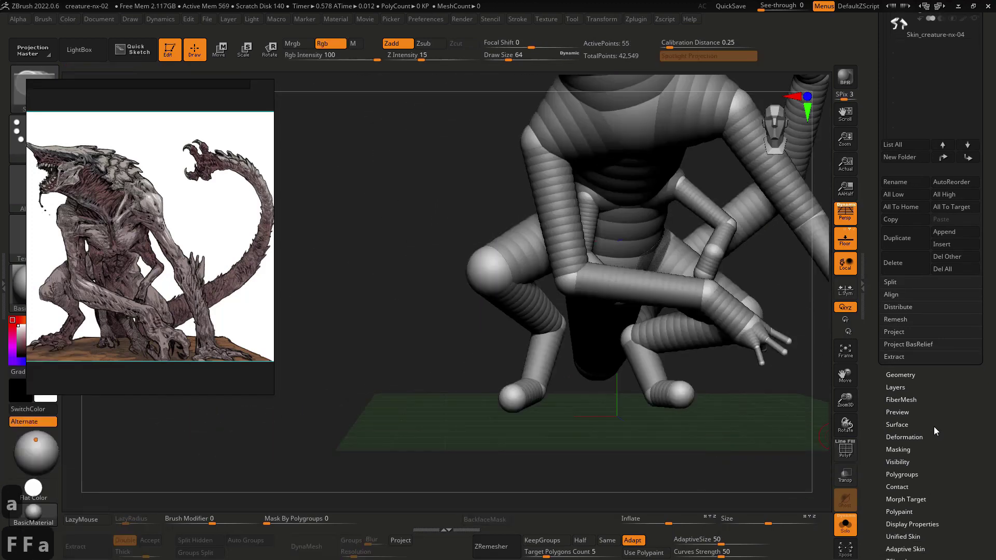
pyautogui.click(916, 453)
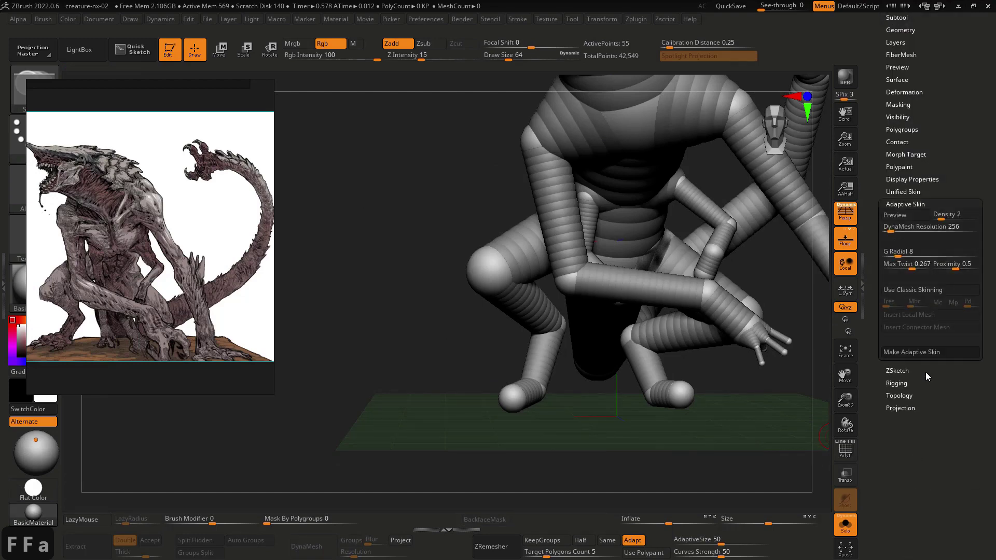
pyautogui.write('12')
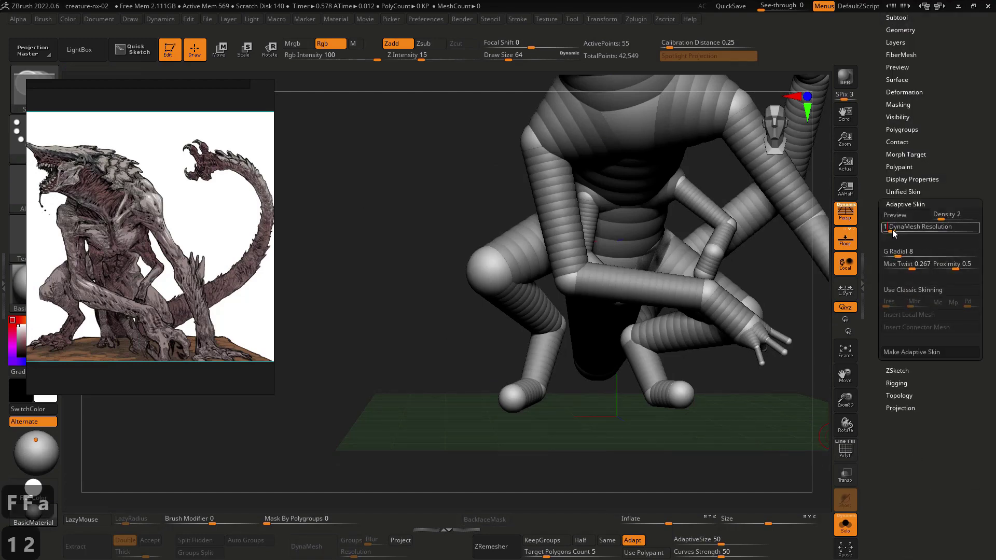
pyautogui.write('8')
pyautogui.press('Return')
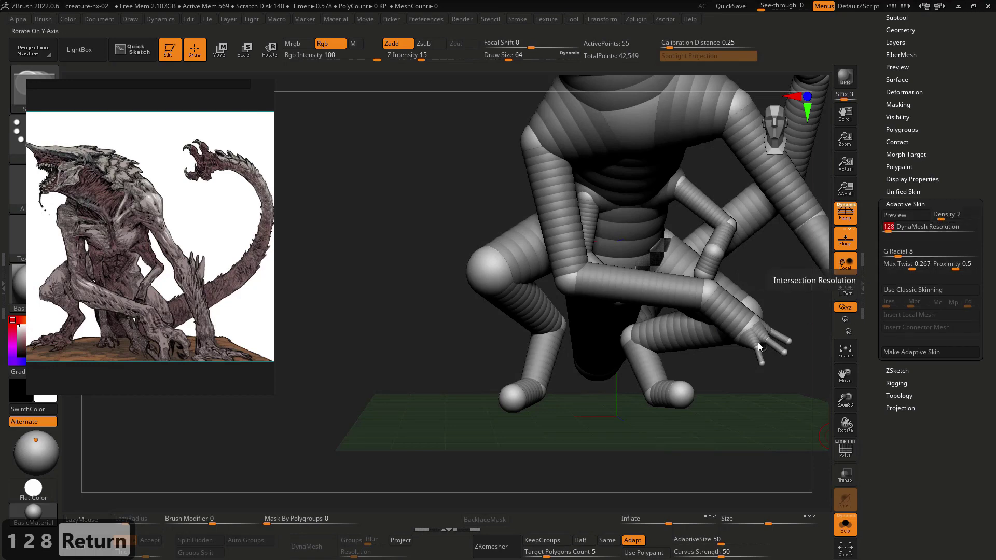
pyautogui.moveTo(758, 342); pyautogui.dragTo(705, 427)
pyautogui.press('a')
pyautogui.press('a')
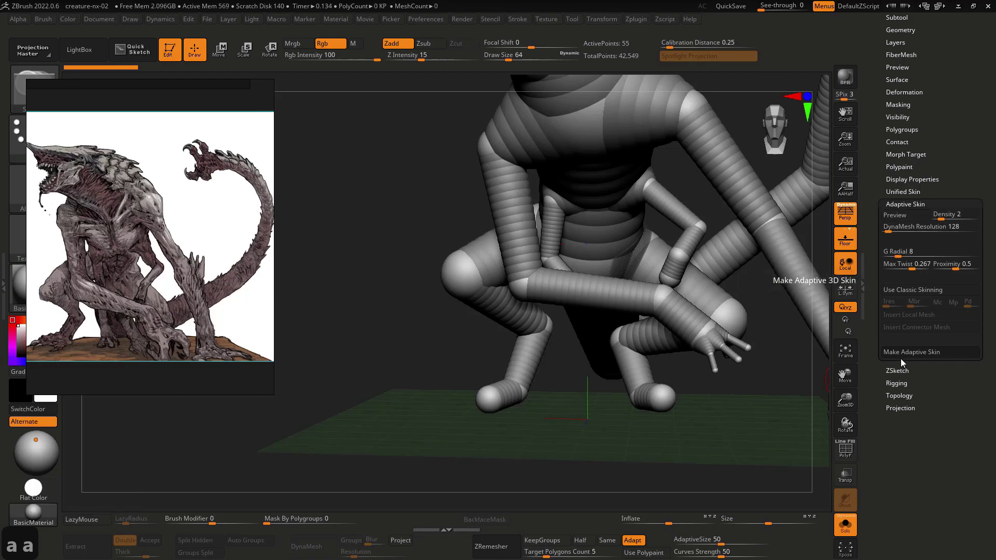
pyautogui.click(957, 353)
pyautogui.scroll(5, 938, 468)
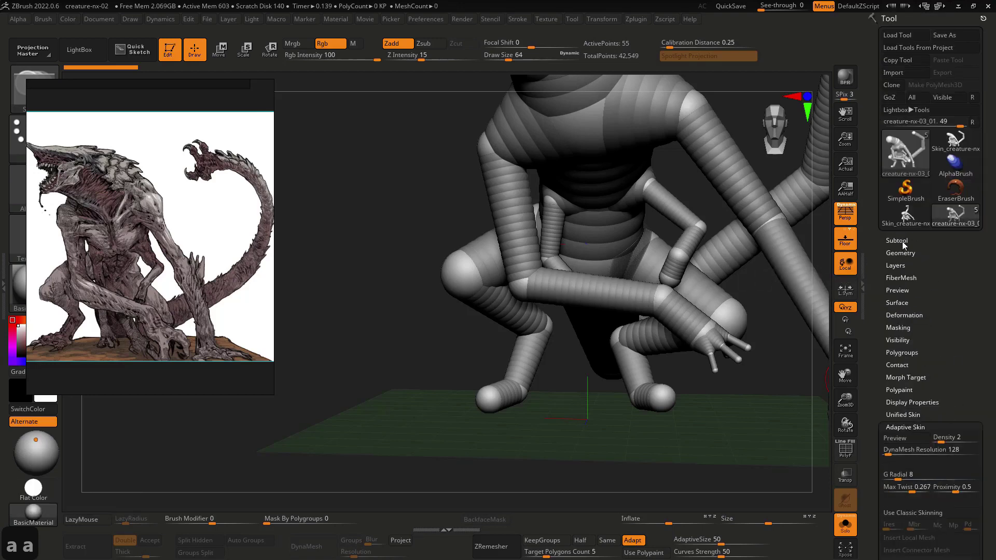
# - Undo the recent edits on the creature-nx-03_01 ZSphere copy and toggle its solo display
pyautogui.hotkey('ctrl', 'z')
pyautogui.hotkey('ctrl', 'z')
pyautogui.hotkey('ctrl', 'z')
pyautogui.hotkey('ctrl', 'z')
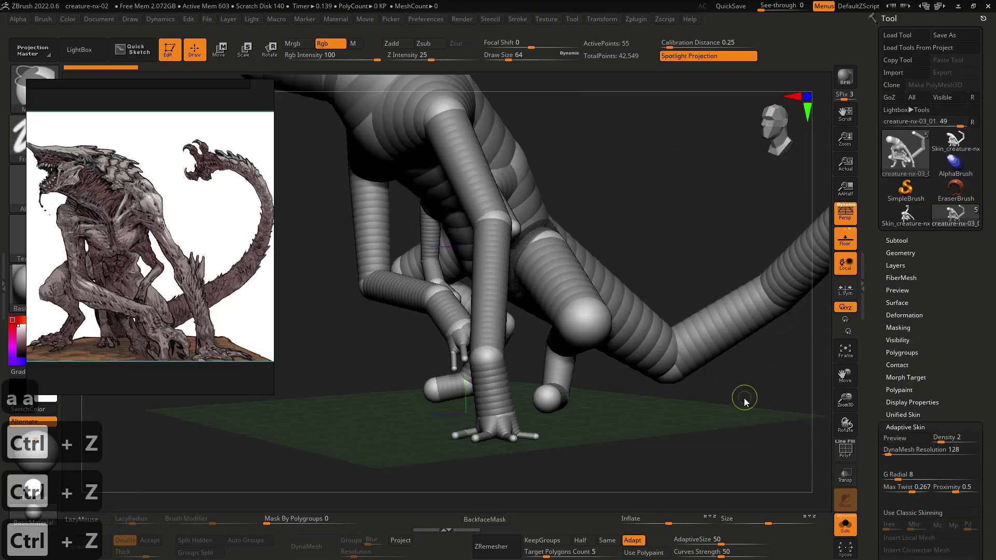
pyautogui.hotkey('ctrl', 'z')
pyautogui.hotkey('alt', 's')
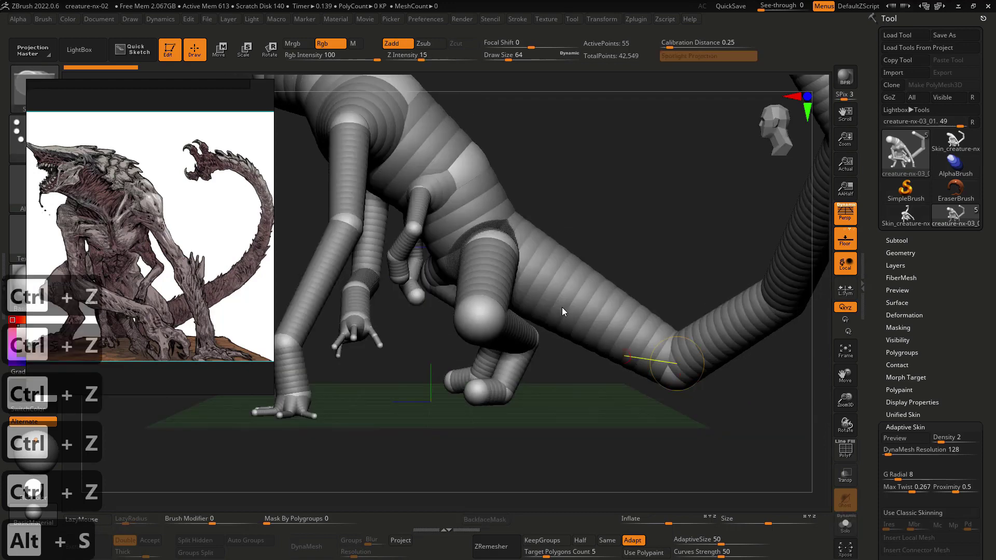
pyautogui.hotkey('alt', 's')
# - Open the subtool list and compare the creature-nx-02 and creature-nx-03 ZSphere versions around the hips
pyautogui.click(206, 21)
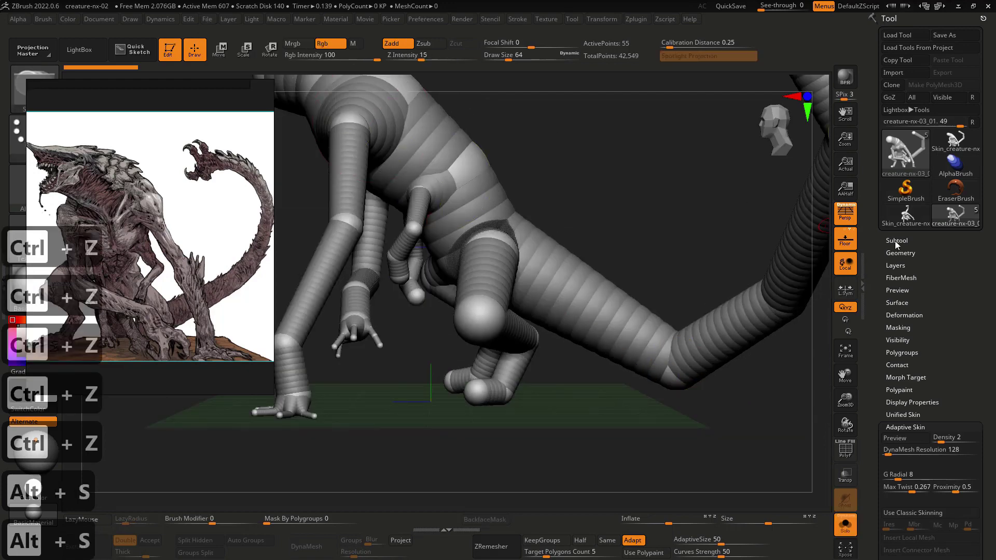
pyautogui.click(889, 241)
pyautogui.hotkey('alt', 's')
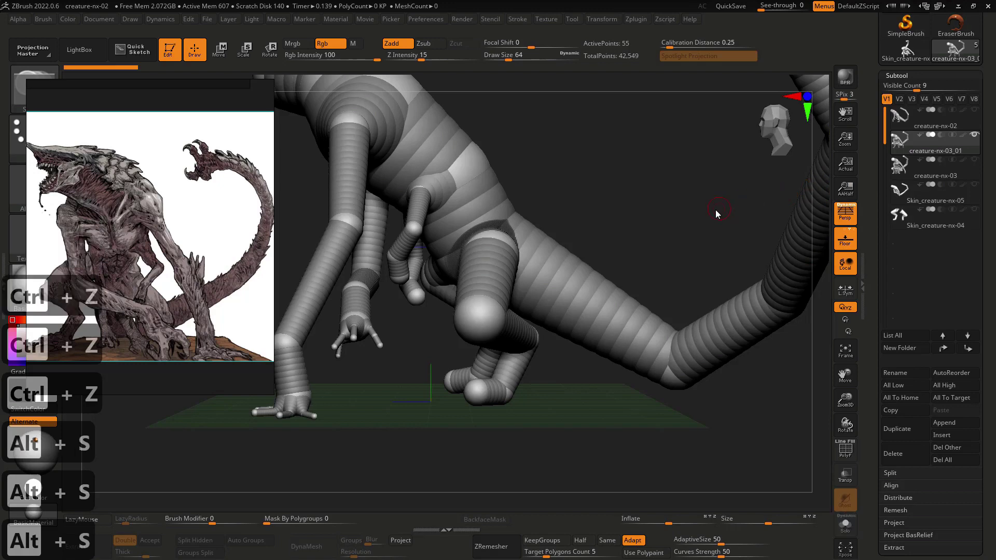
pyautogui.hotkey('alt', 's')
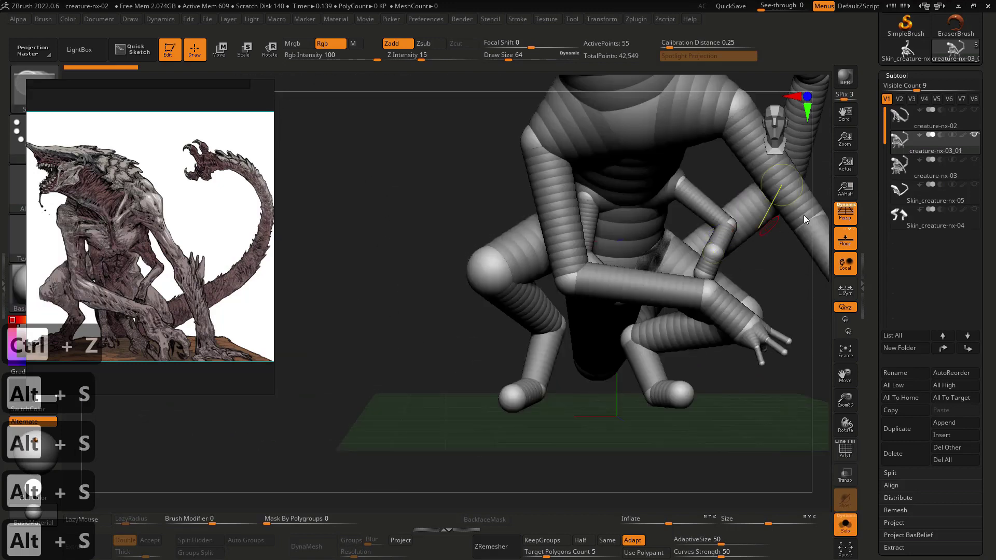
pyautogui.click(900, 119)
pyautogui.keyDown('shift'); pyautogui.moveTo(740, 285); pyautogui.dragTo(672, 242, button='right'); pyautogui.keyUp('shift')
pyautogui.click(899, 143)
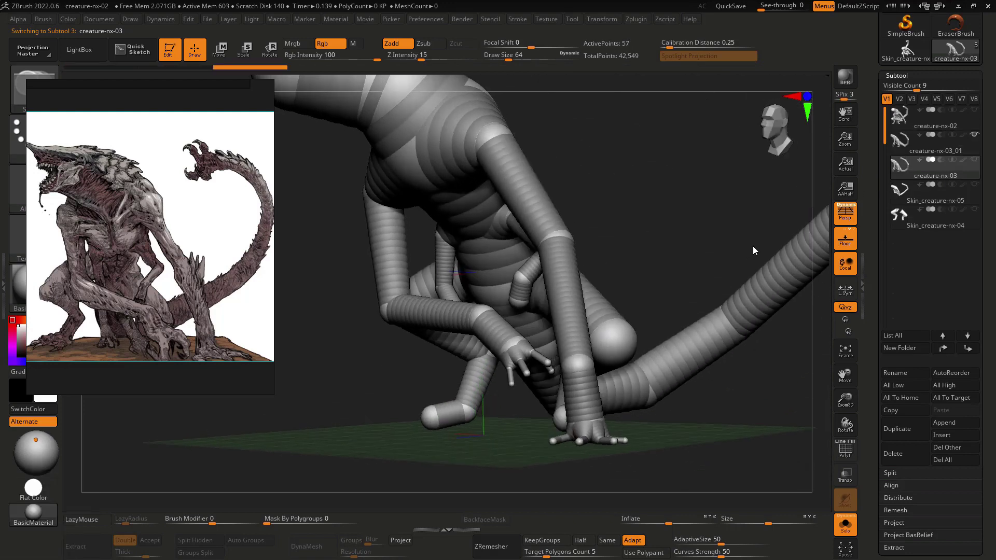
pyautogui.hotkey('ctrl', 'z')
pyautogui.hotkey('ctrl', 'z')
pyautogui.hotkey('ctrl', 'z')
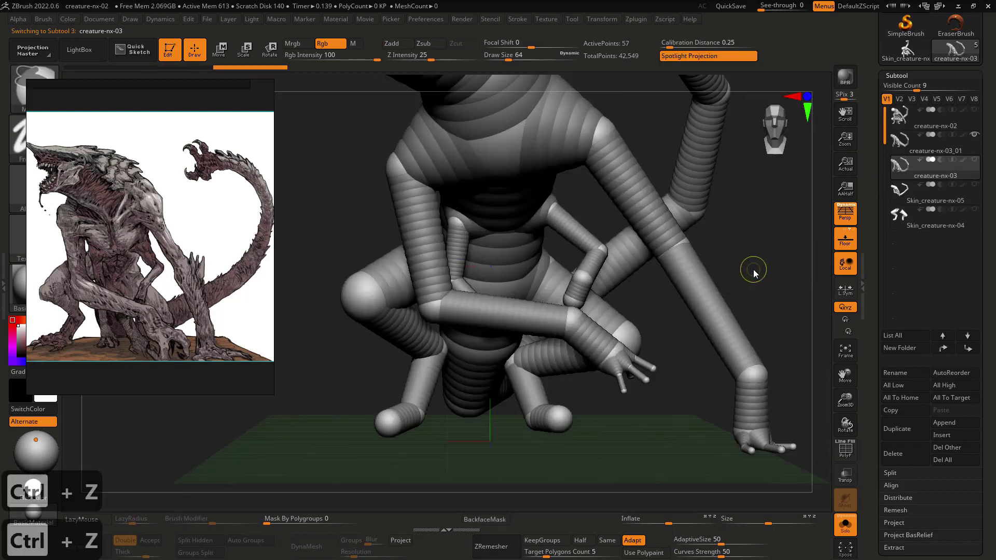
pyautogui.moveTo(755, 273); pyautogui.dragTo(772, 266)
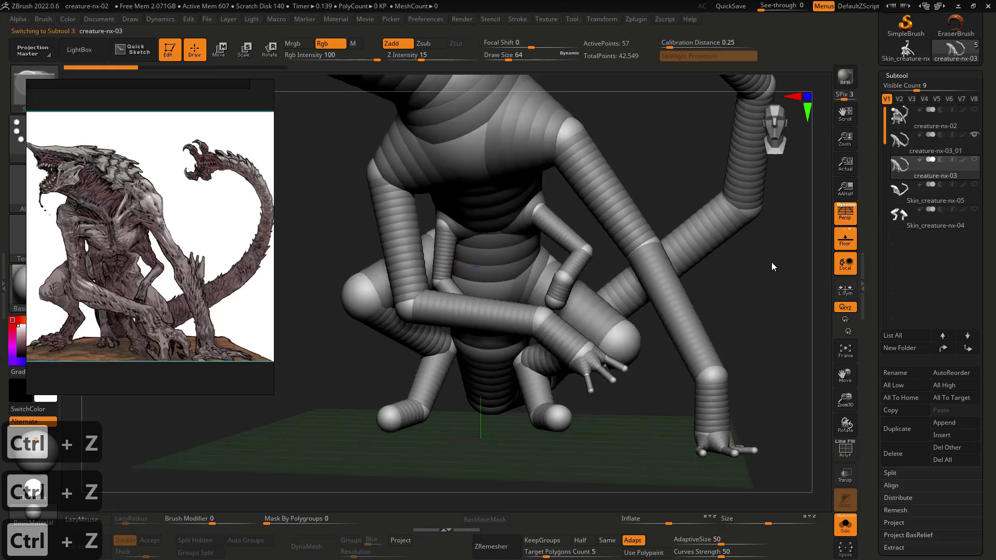
# - Delete the creature-nx-02 and creature-nx-03_01 ZSphere subtools
pyautogui.click(901, 122)
pyautogui.click(897, 454)
pyautogui.click(778, 477)
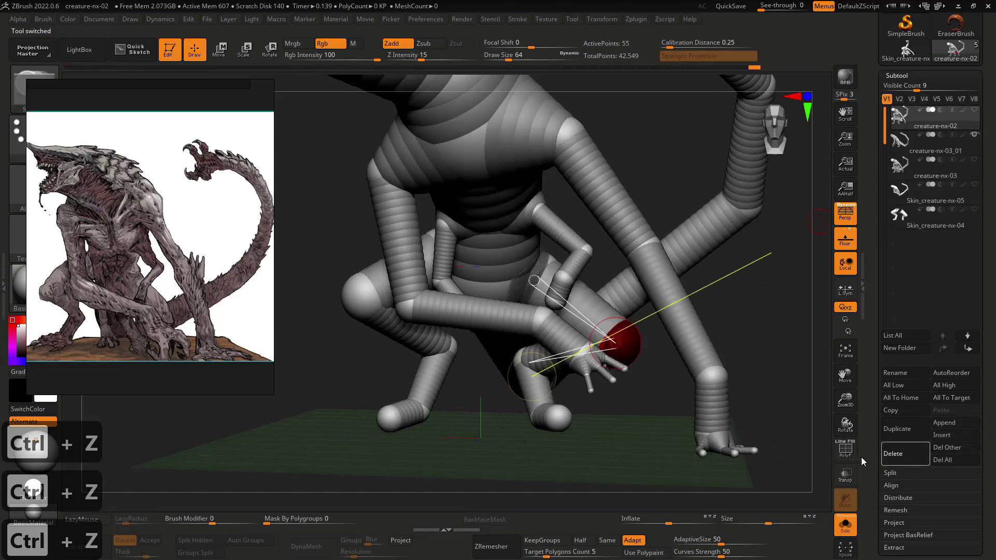
pyautogui.hotkey('alt', 's')
pyautogui.hotkey('alt', 's')
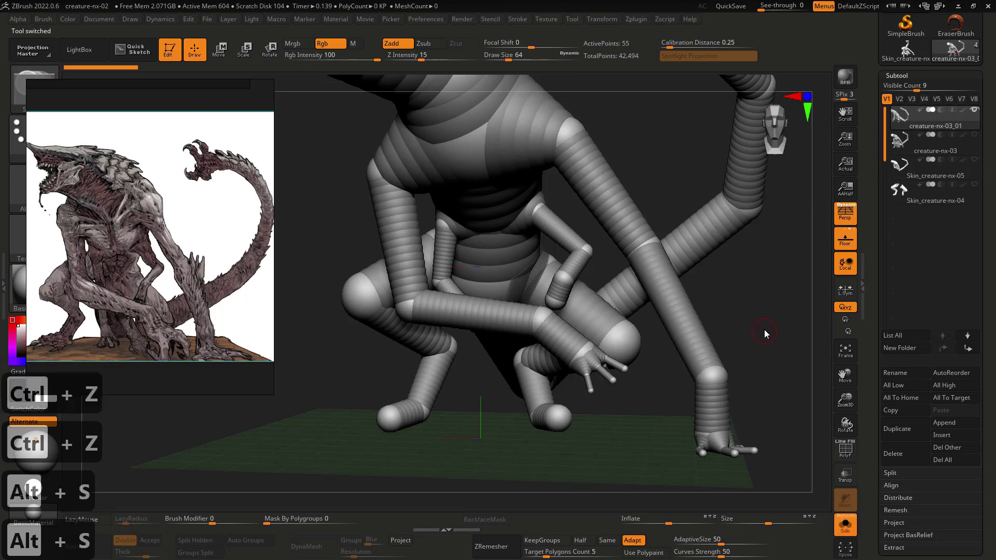
pyautogui.click(889, 465)
pyautogui.click(812, 483)
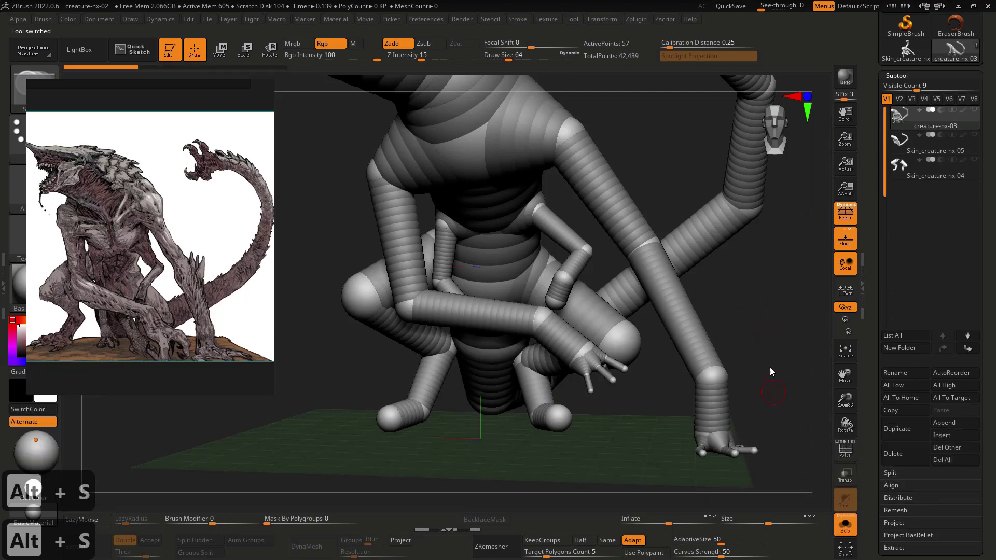
# - Select the old Skin_creature-nx-04 legs subtool and delete it
pyautogui.moveTo(770, 367); pyautogui.dragTo(824, 247)
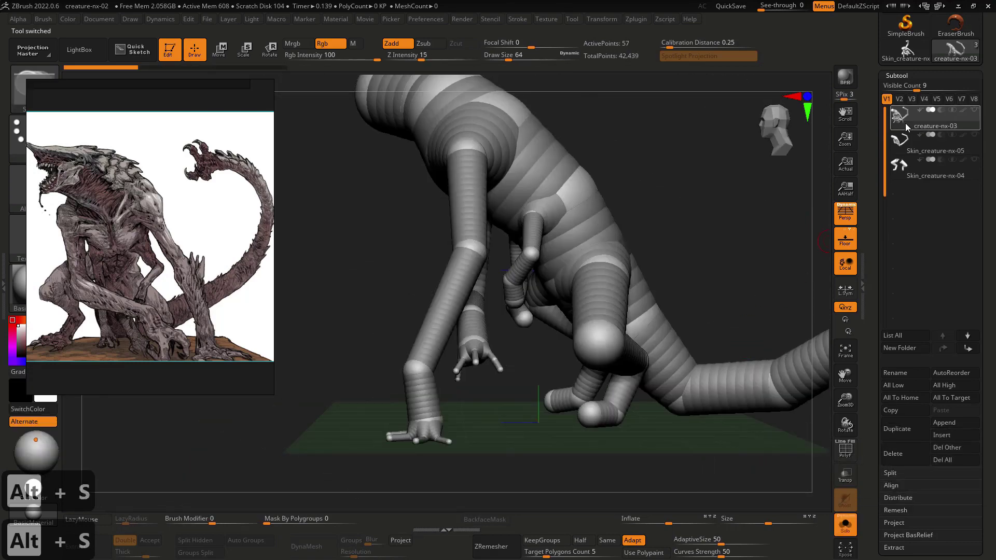
pyautogui.click(908, 177)
pyautogui.click(892, 459)
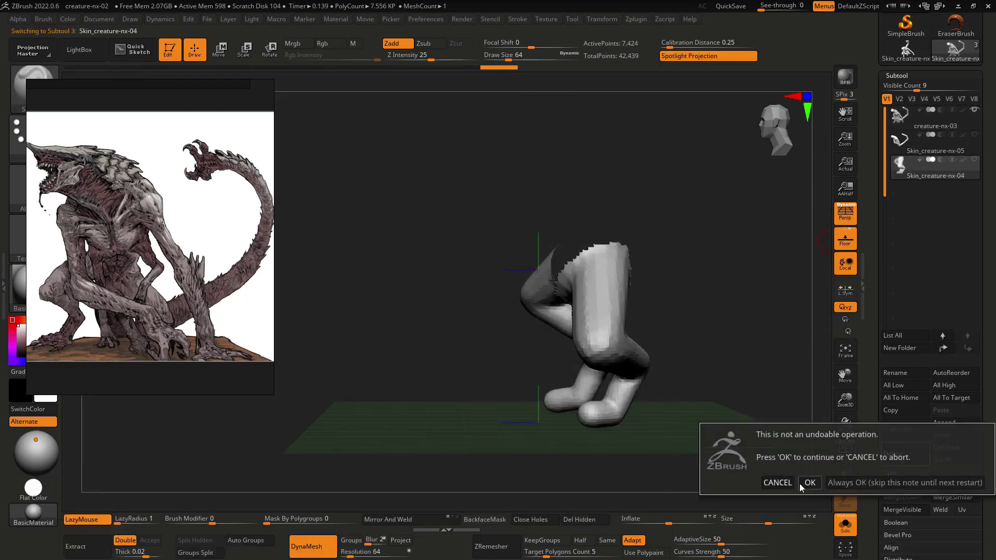
pyautogui.click(808, 482)
pyautogui.keyDown('shift'); pyautogui.moveTo(742, 306); pyautogui.dragTo(783, 290); pyautogui.keyUp('shift')
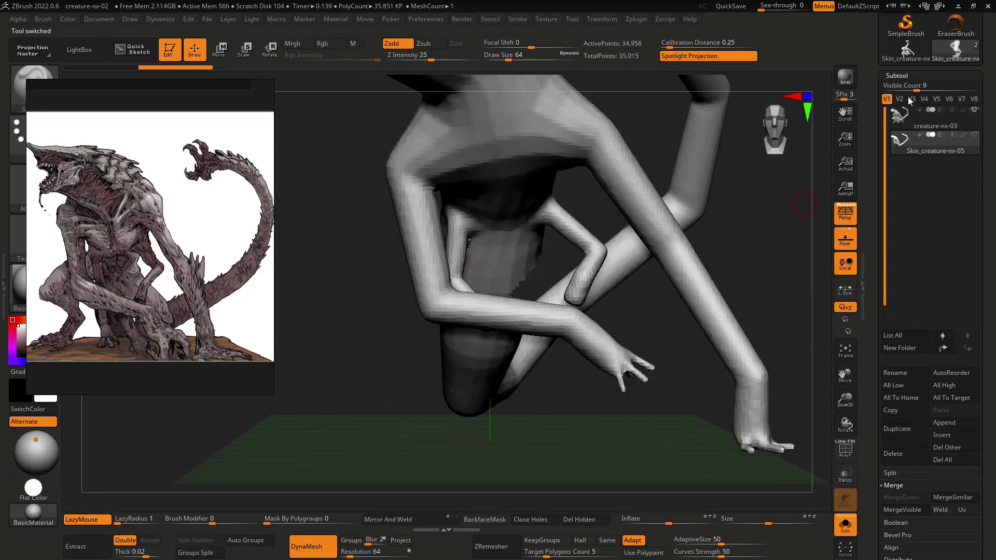
# - Switch to the Skin_creature-nx-03_01 tool, isolate the leg polygroups, and delete the hidden body so only the legs remain
pyautogui.press('f')
pyautogui.press('f')
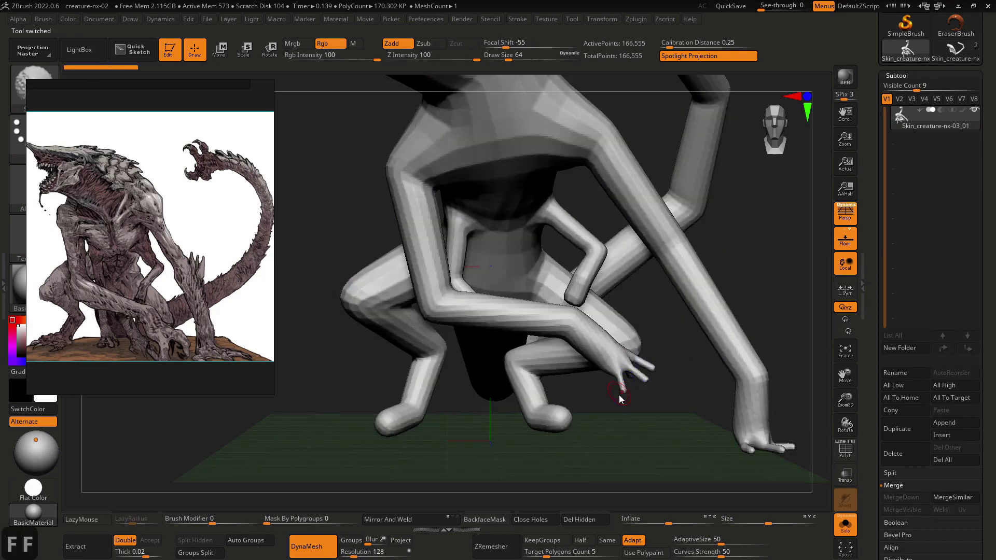
pyautogui.keyDown('ctrl'); pyautogui.keyDown('shift'); pyautogui.click(409, 357); pyautogui.keyUp('shift'); pyautogui.keyUp('ctrl')
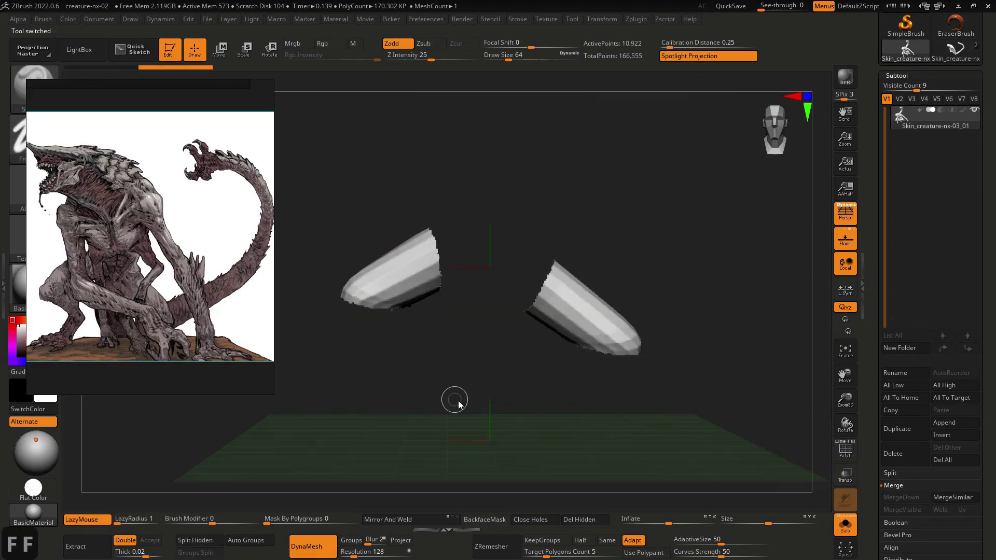
pyautogui.keyDown('ctrl'); pyautogui.keyDown('shift'); pyautogui.click(451, 400); pyautogui.keyUp('shift'); pyautogui.keyUp('ctrl')
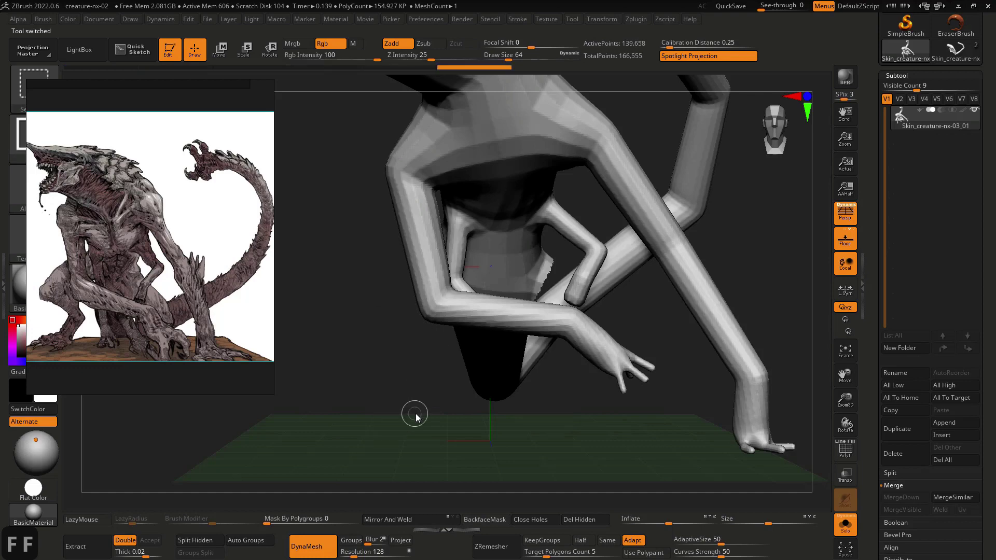
pyautogui.moveTo(414, 414); pyautogui.dragTo(581, 385)
pyautogui.hotkey('shift', 'f')
pyautogui.hotkey('shift', 'f')
pyautogui.keyDown('ctrl'); pyautogui.keyDown('shift'); pyautogui.moveTo(698, 399); pyautogui.dragTo(746, 388); pyautogui.keyUp('shift'); pyautogui.keyUp('ctrl')
pyautogui.press('shift')
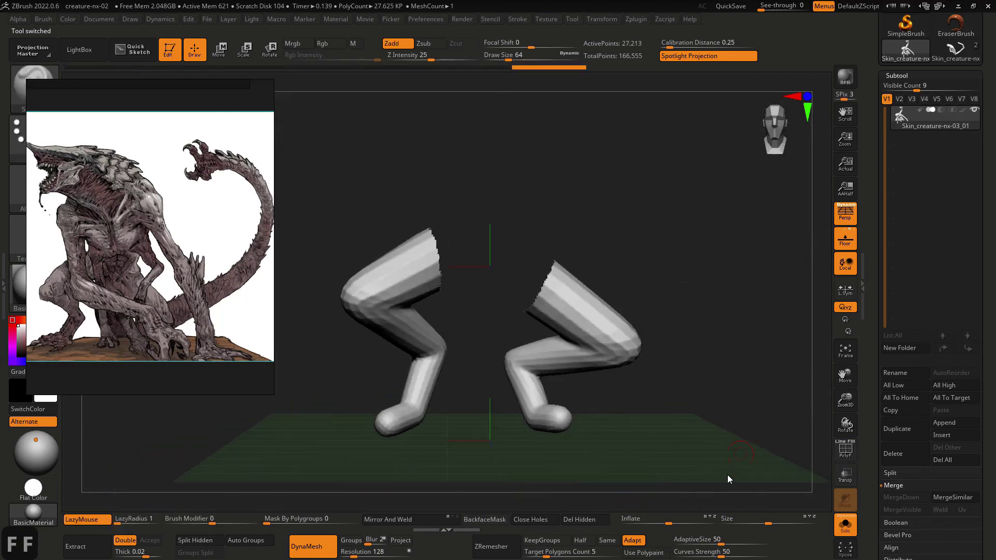
# - Check the body tool, return to the isolated legs mesh, and rename its subtool to legs
pyautogui.click(954, 52)
pyautogui.click(914, 60)
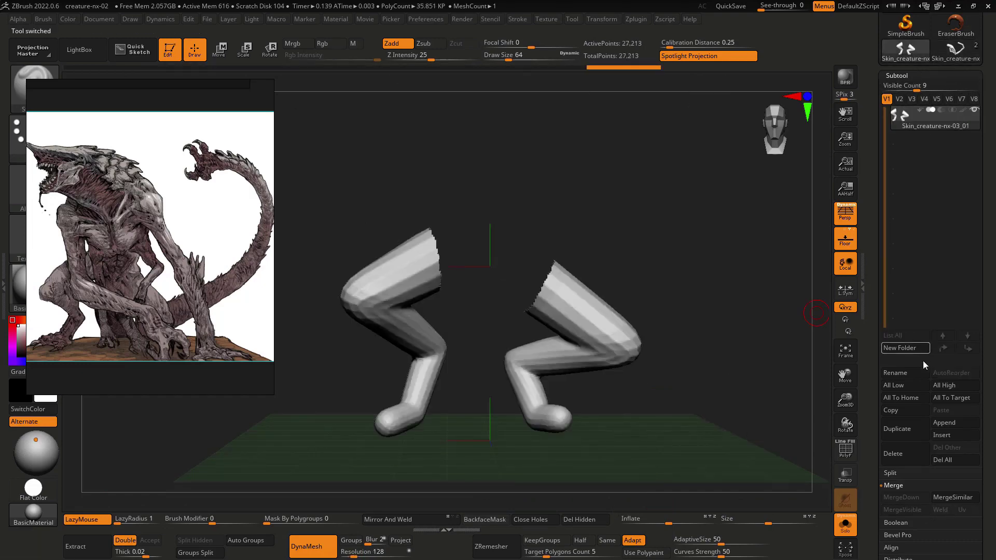
pyautogui.click(889, 374)
pyautogui.write('legs')
pyautogui.press('Return')
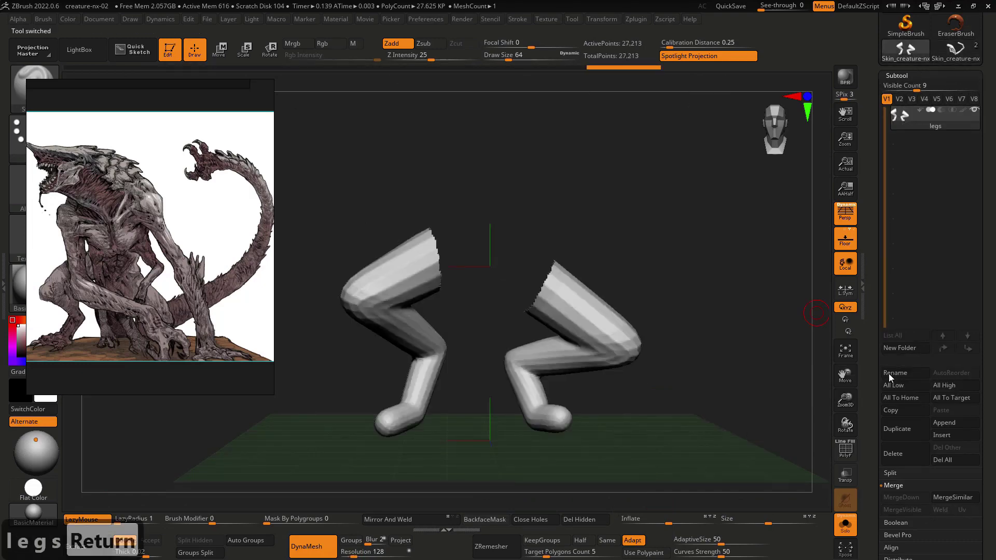
# - Switch back to the Skin_creature-nx-05 body tool and append the legs mesh as a subtool
pyautogui.click(953, 52)
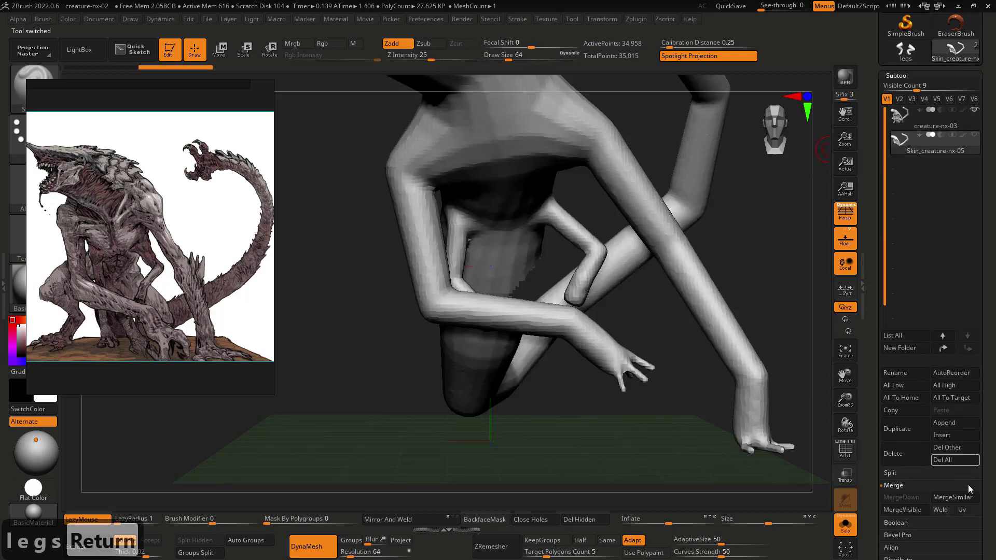
pyautogui.click(960, 423)
pyautogui.click(643, 337)
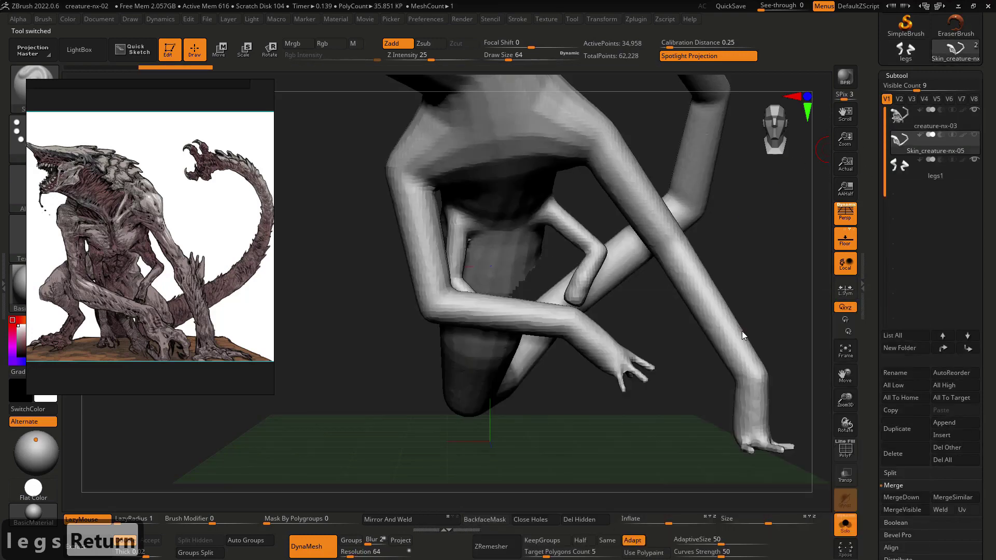
# - Leave solo display, hide the creature-nx-03 ZSpheres, show the skin body with the legs, and turn on the body's polygroup display
pyautogui.hotkey('alt', 's')
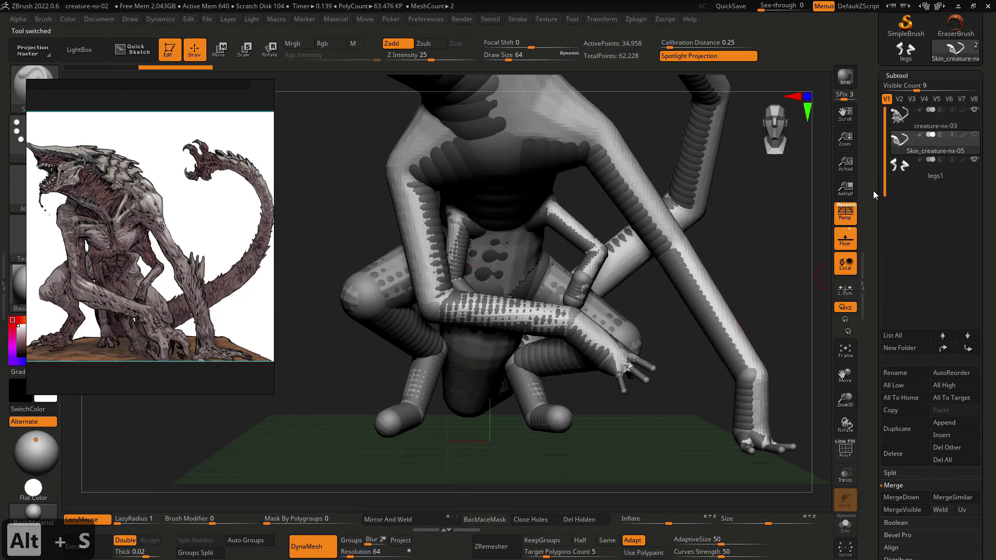
pyautogui.click(974, 110)
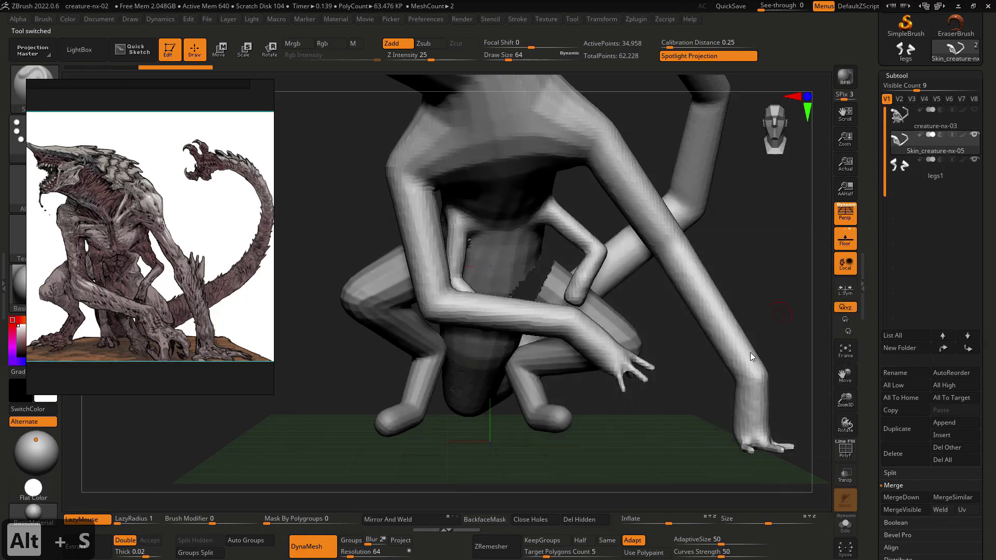
pyautogui.moveTo(788, 299)
pyautogui.mouseDown()
pyautogui.moveTo(687, 304)
pyautogui.moveTo(727, 295)
pyautogui.mouseUp()
pyautogui.hotkey('shift', 'f')
pyautogui.hotkey('shift', 'f')
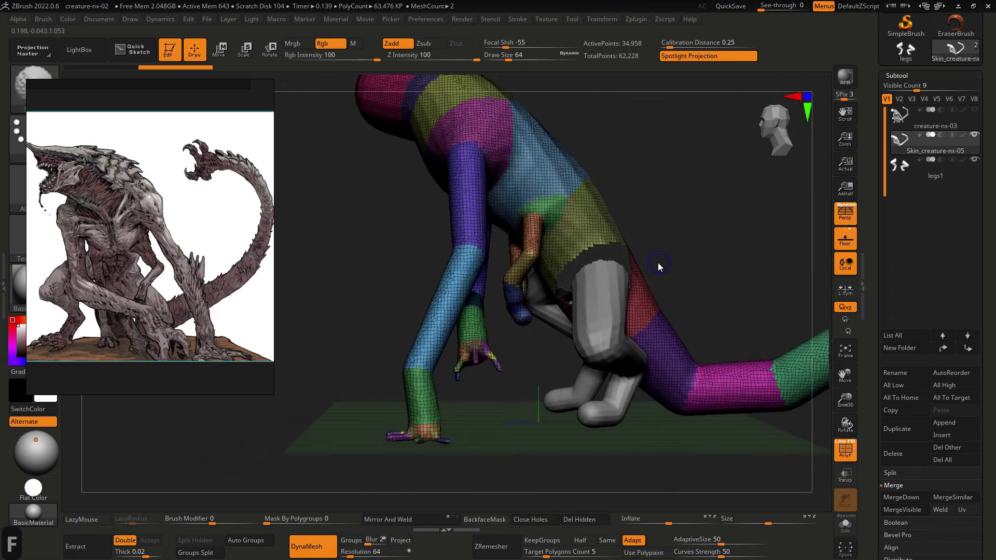
# - Turn off the polygroup display, switch to the separate legs tool, and step its history back to before the body was deleted
pyautogui.moveTo(589, 259); pyautogui.dragTo(628, 265, button='right')
pyautogui.moveTo(702, 260); pyautogui.dragTo(680, 282)
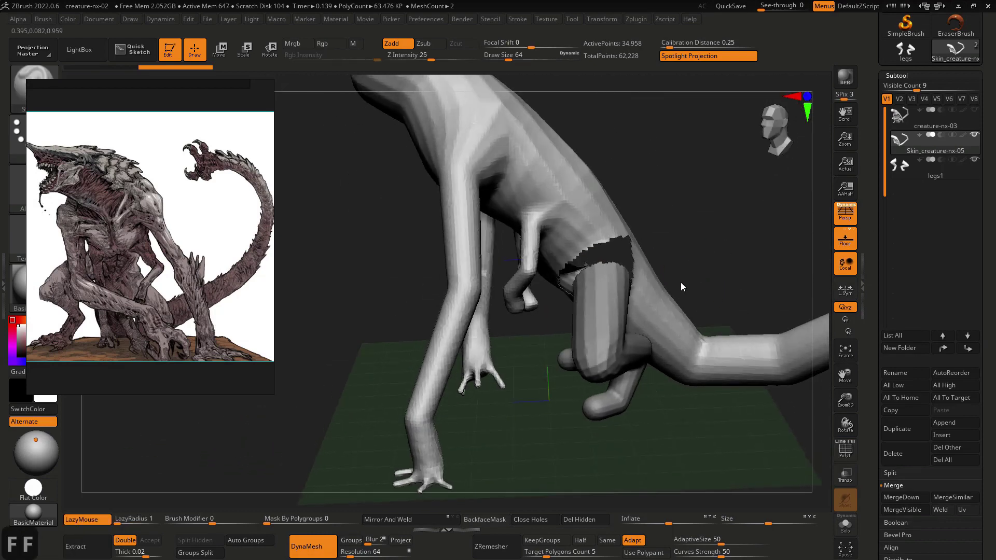
pyautogui.click(907, 52)
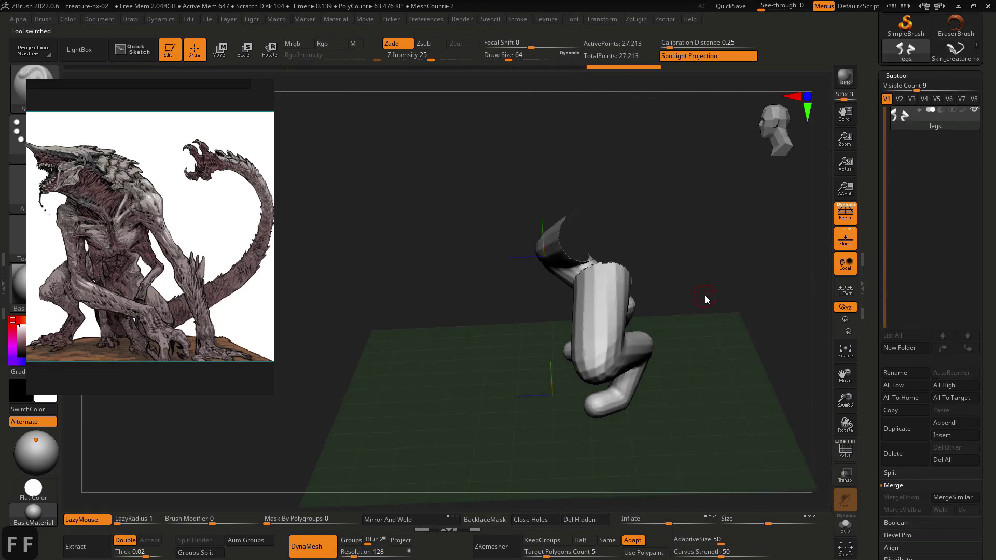
pyautogui.hotkey('ctrl', 'z')
pyautogui.hotkey('ctrl', 'z')
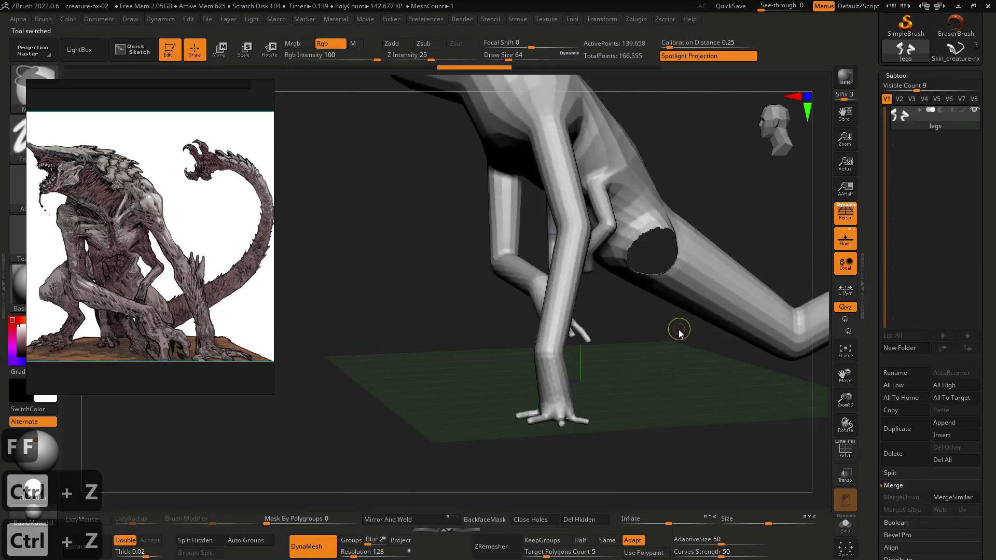
pyautogui.hotkey('ctrl', 'z')
pyautogui.hotkey('ctrl', 'z')
pyautogui.hotkey('ctrl', 'z')
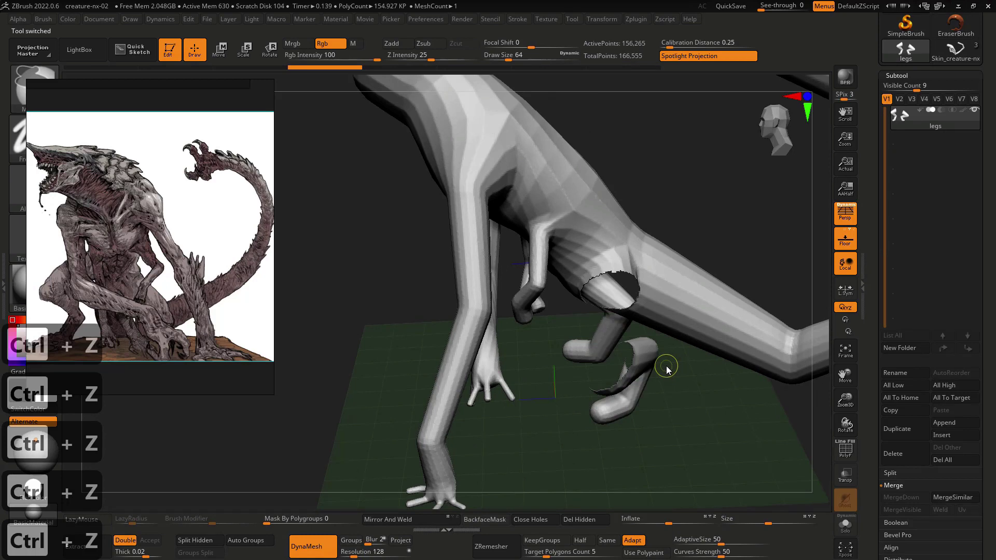
pyautogui.hotkey('ctrl', 'shift', 'z')
pyautogui.hotkey('ctrl', 'shift', 'z')
pyautogui.hotkey('ctrl', 'shift', 'z')
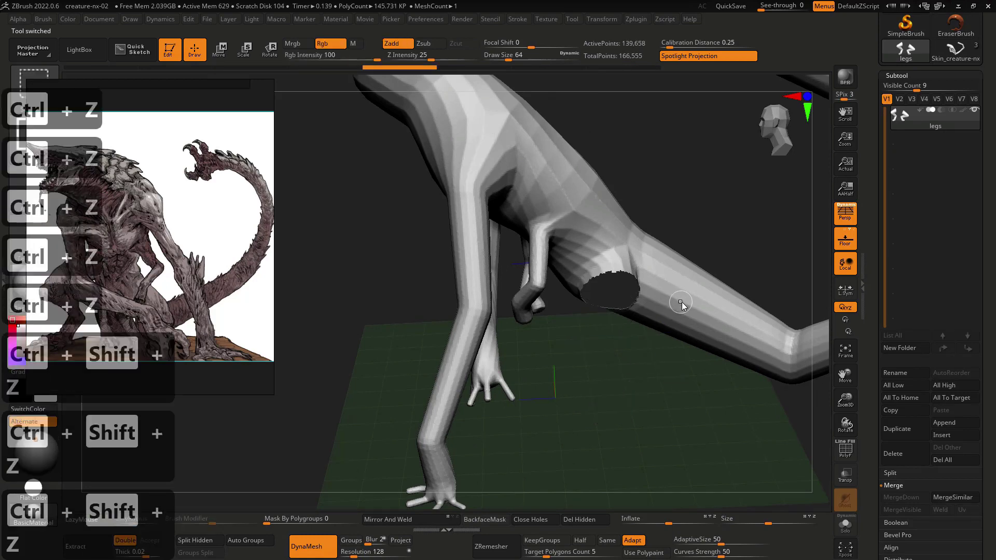
# - Show the polygroups, isolate the leg groups including the narrow bands at the hip ends, and delete the hidden rest of the body
pyautogui.moveTo(683, 316); pyautogui.dragTo(723, 410)
pyautogui.hotkey('shift', 'f')
pyautogui.keyDown('ctrl'); pyautogui.keyDown('shift'); pyautogui.click(645, 279); pyautogui.keyUp('shift'); pyautogui.keyUp('ctrl')
pyautogui.keyDown('ctrl'); pyautogui.keyDown('shift'); pyautogui.click(625, 257); pyautogui.keyUp('shift'); pyautogui.keyUp('ctrl')
pyautogui.keyDown('ctrl'); pyautogui.keyDown('shift'); pyautogui.click(627, 352); pyautogui.keyUp('shift'); pyautogui.keyUp('ctrl')
pyautogui.keyDown('ctrl'); pyautogui.keyDown('shift'); pyautogui.click(632, 366); pyautogui.keyUp('shift'); pyautogui.keyUp('ctrl')
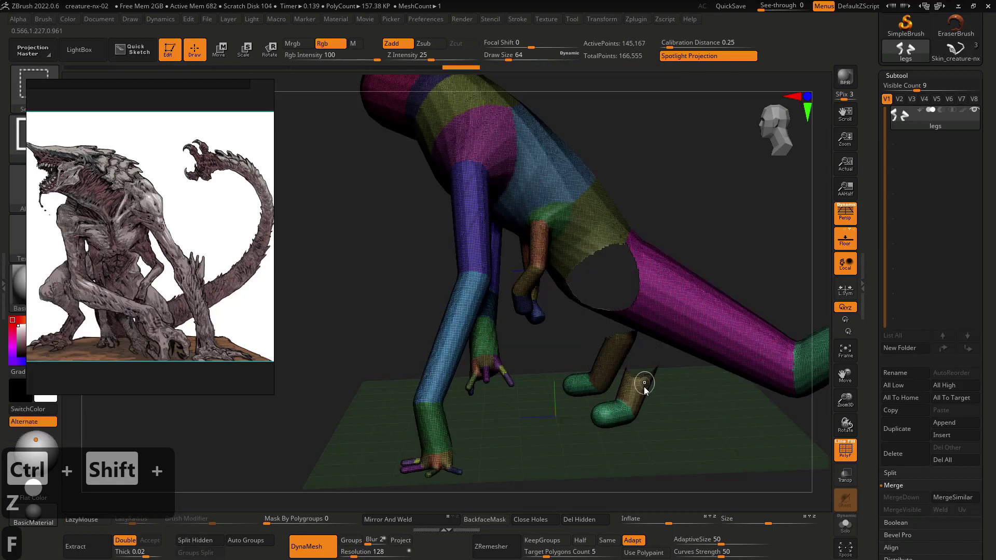
pyautogui.keyDown('ctrl'); pyautogui.keyDown('shift'); pyautogui.click(638, 389); pyautogui.keyUp('shift'); pyautogui.keyUp('ctrl')
pyautogui.keyDown('ctrl'); pyautogui.keyDown('shift'); pyautogui.click(618, 414); pyautogui.keyUp('shift'); pyautogui.keyUp('ctrl')
pyautogui.keyDown('ctrl'); pyautogui.keyDown('shift'); pyautogui.moveTo(650, 407); pyautogui.dragTo(651, 459); pyautogui.keyUp('shift'); pyautogui.keyUp('ctrl')
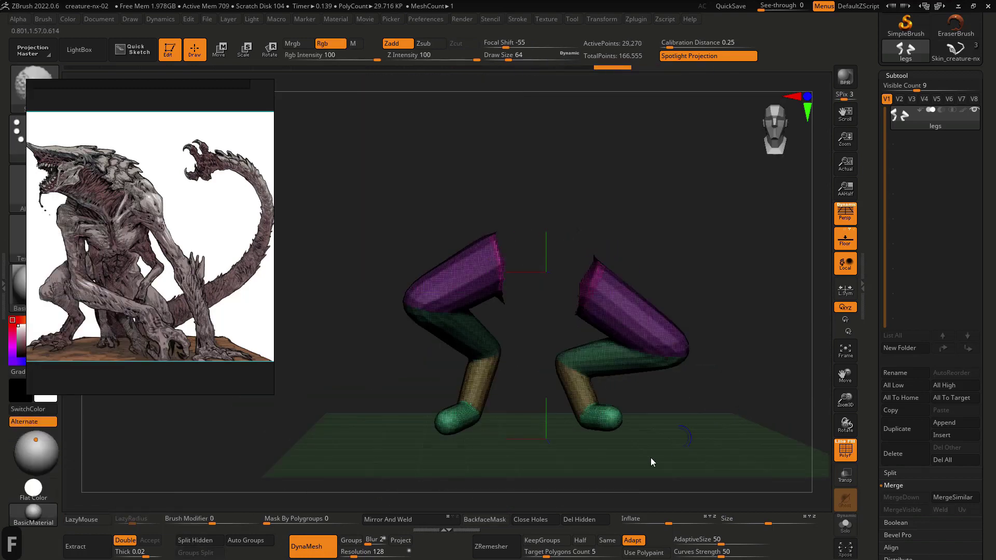
pyautogui.click(602, 519)
# - Switch to the Skin_creature-nx-05 tool and permanently delete its old legs1 subtool
pyautogui.click(955, 52)
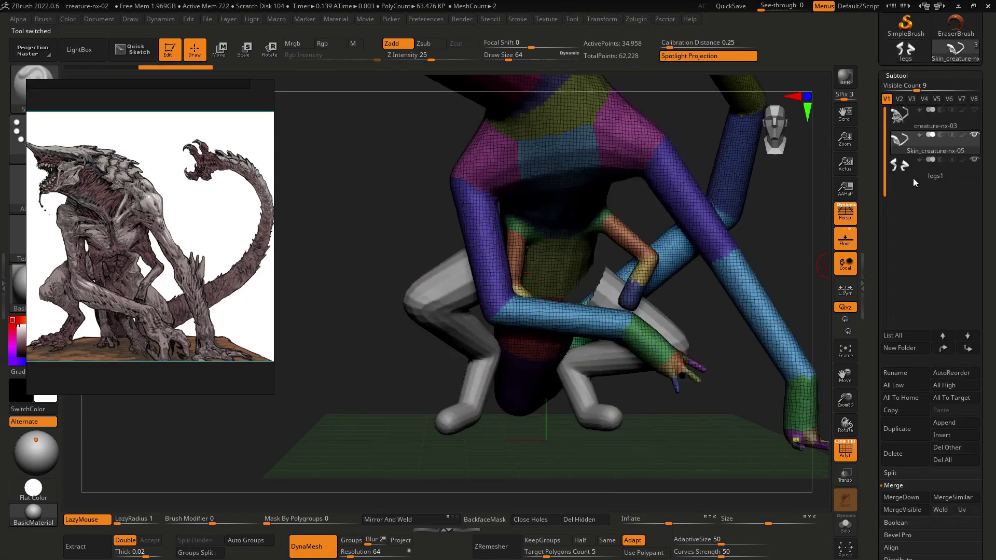
pyautogui.click(913, 173)
pyautogui.click(905, 454)
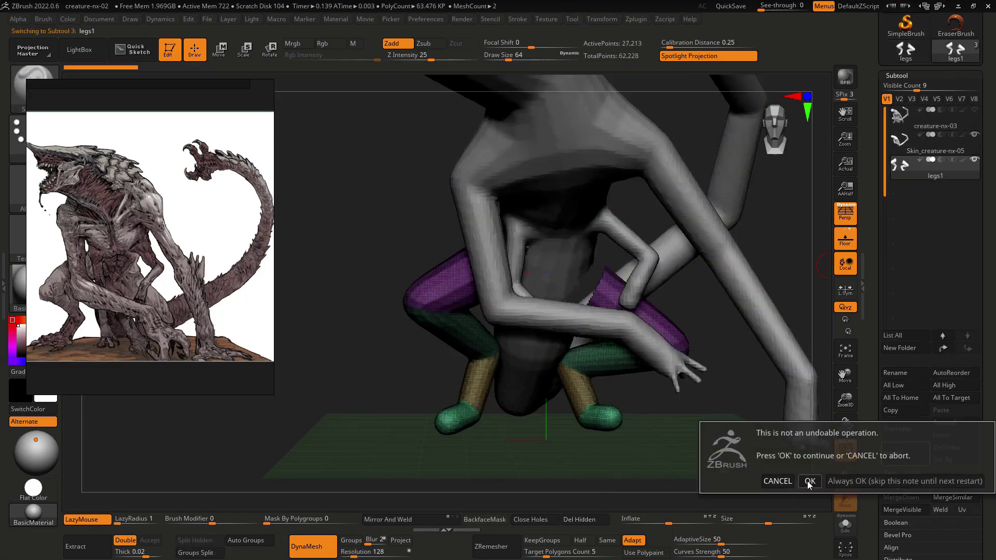
pyautogui.click(809, 486)
# - Check the new legs mesh, return to the Skin_creature-nx-05 tool, and append the legs as a subtool
pyautogui.click(914, 58)
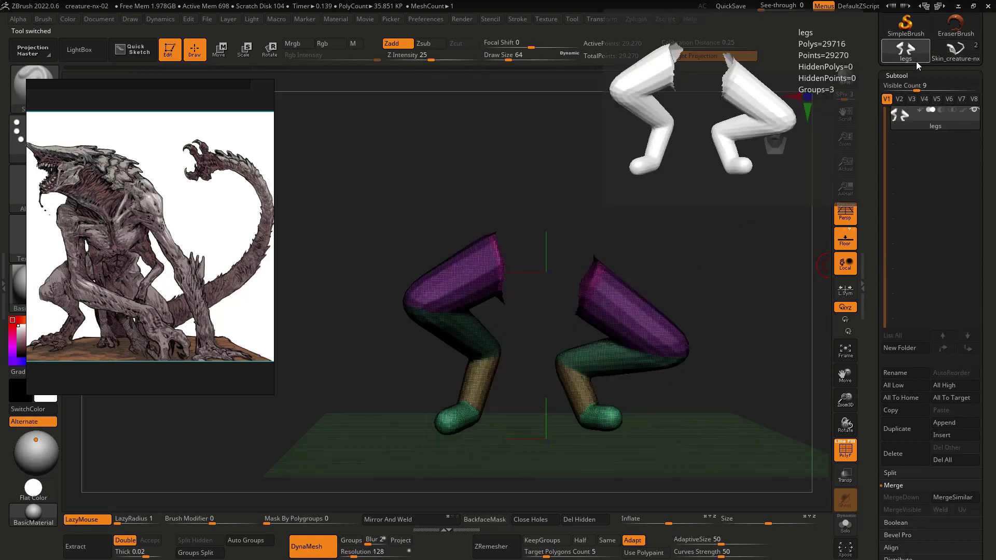
pyautogui.click(951, 55)
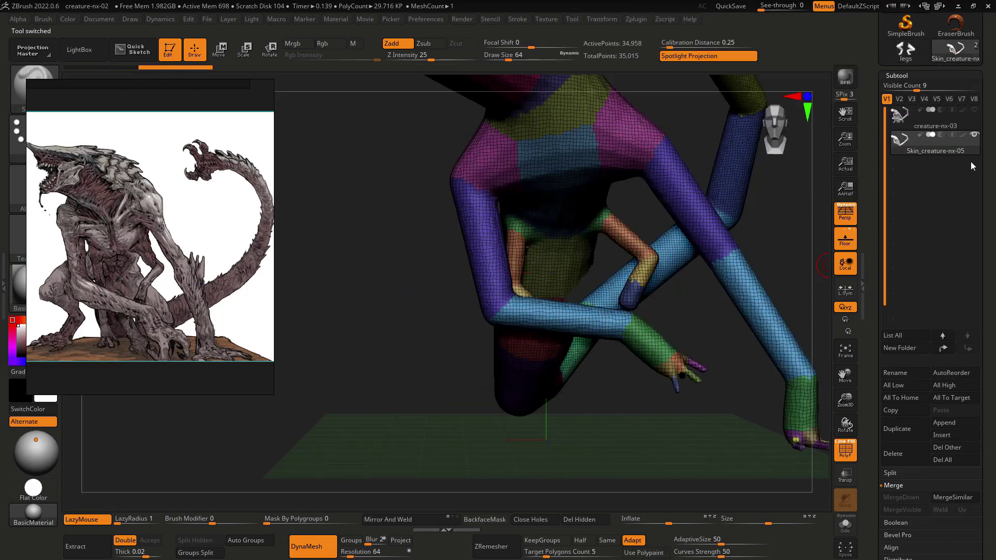
pyautogui.click(954, 423)
pyautogui.click(746, 326)
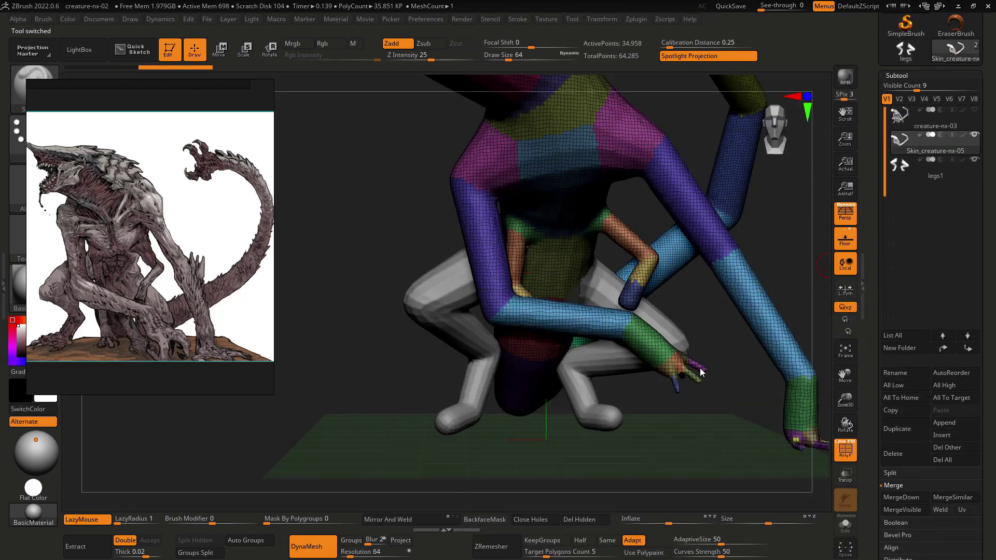
# - Undo the deletion in the legs tool, invert its visibility to show the legless body, and compare it with the Skin_creature-nx-05 body
pyautogui.moveTo(700, 368)
pyautogui.mouseDown(button='right')
pyautogui.moveTo(690, 366)
pyautogui.moveTo(704, 315)
pyautogui.moveTo(701, 344)
pyautogui.moveTo(681, 354)
pyautogui.mouseUp(button='right')
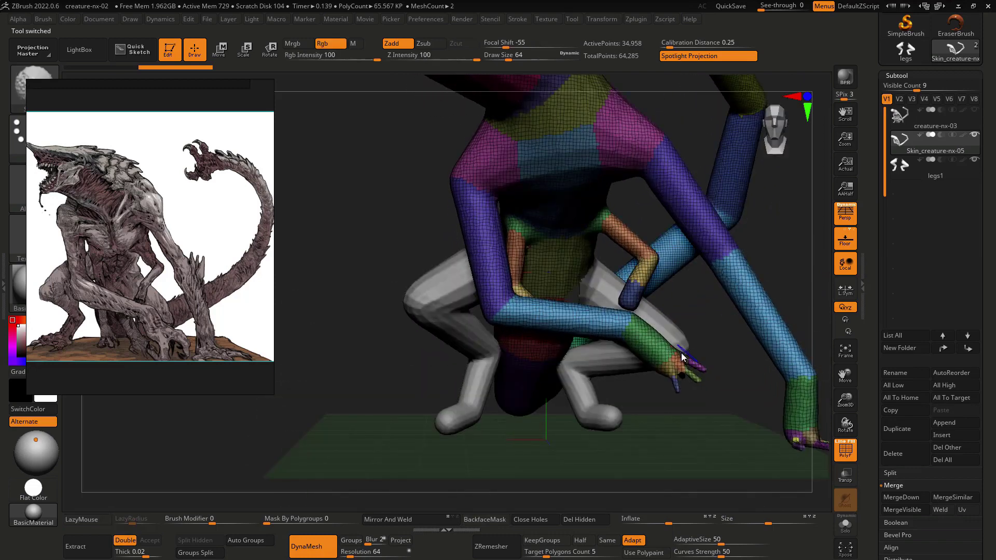
pyautogui.hotkey('alt', 'a')
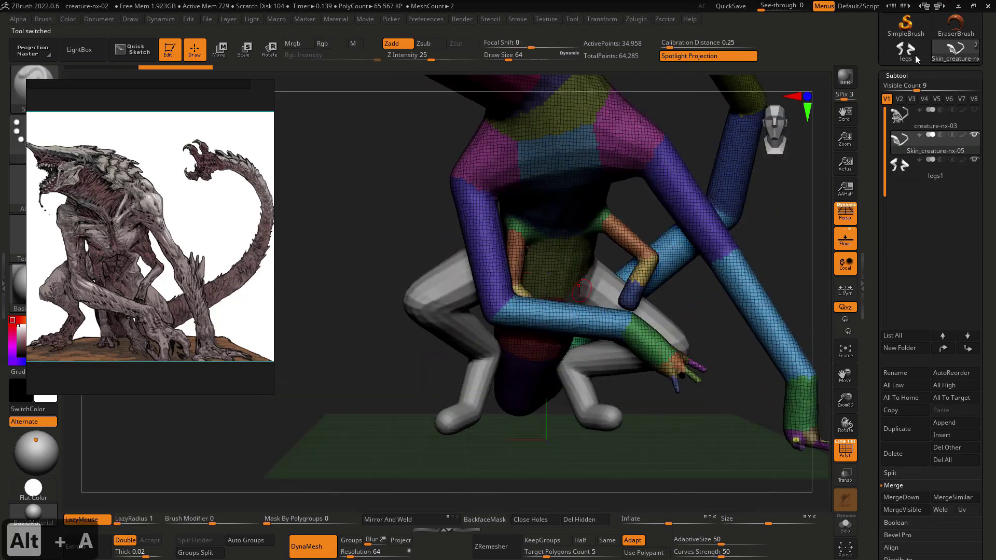
pyautogui.click(915, 55)
pyautogui.hotkey('ctrl', 'z')
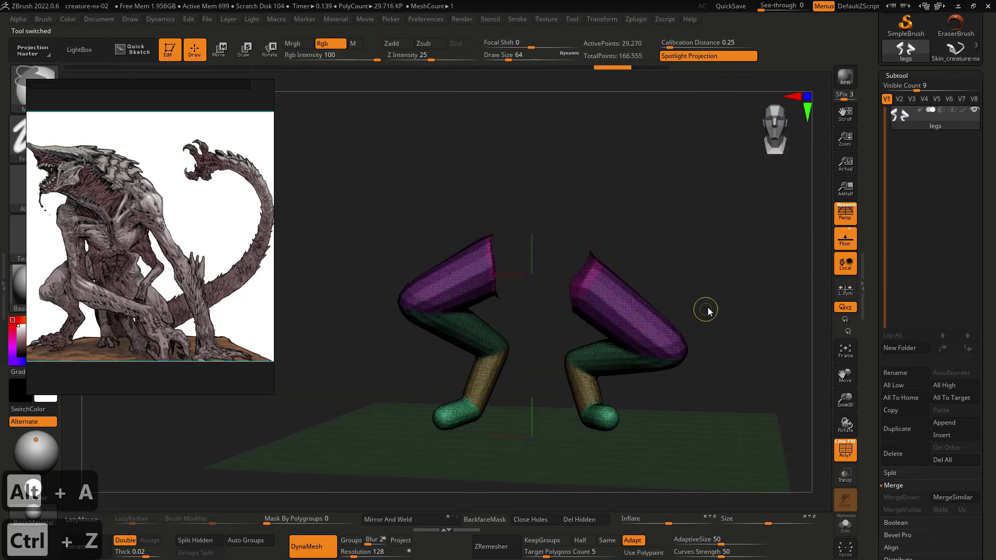
pyautogui.keyDown('ctrl'); pyautogui.keyDown('shift'); pyautogui.moveTo(708, 311); pyautogui.dragTo(733, 336); pyautogui.keyUp('shift'); pyautogui.keyUp('ctrl')
pyautogui.moveTo(671, 390); pyautogui.dragTo(625, 410)
pyautogui.click(955, 51)
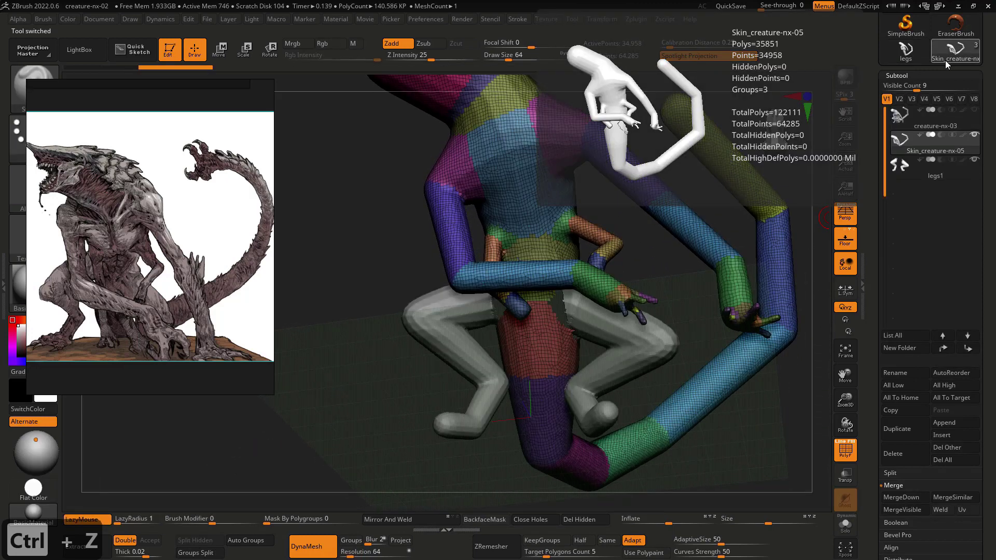
pyautogui.click(913, 60)
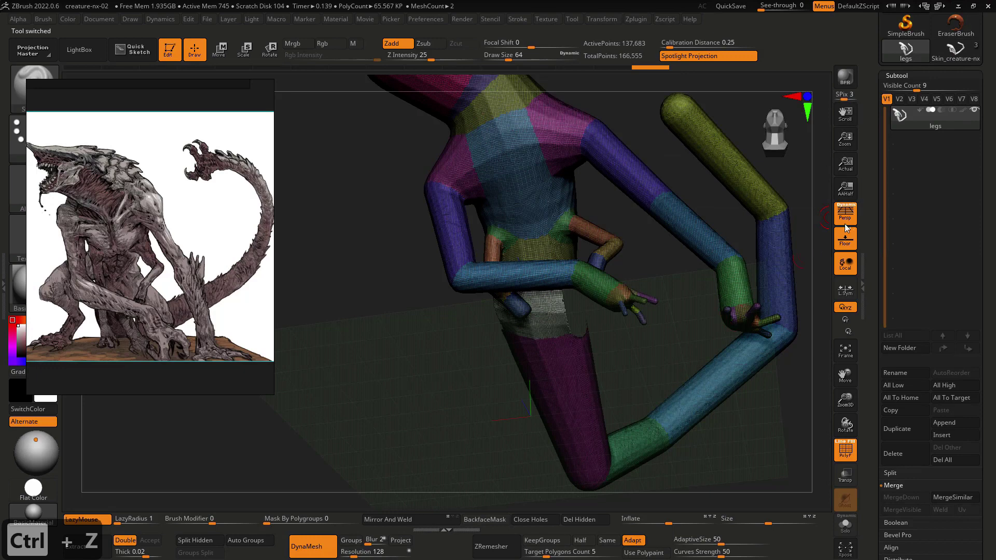
pyautogui.click(953, 59)
# - Turn off the polygroup and floor displays, view the hip gaps closely, and set the draw size to 112
pyautogui.press('f')
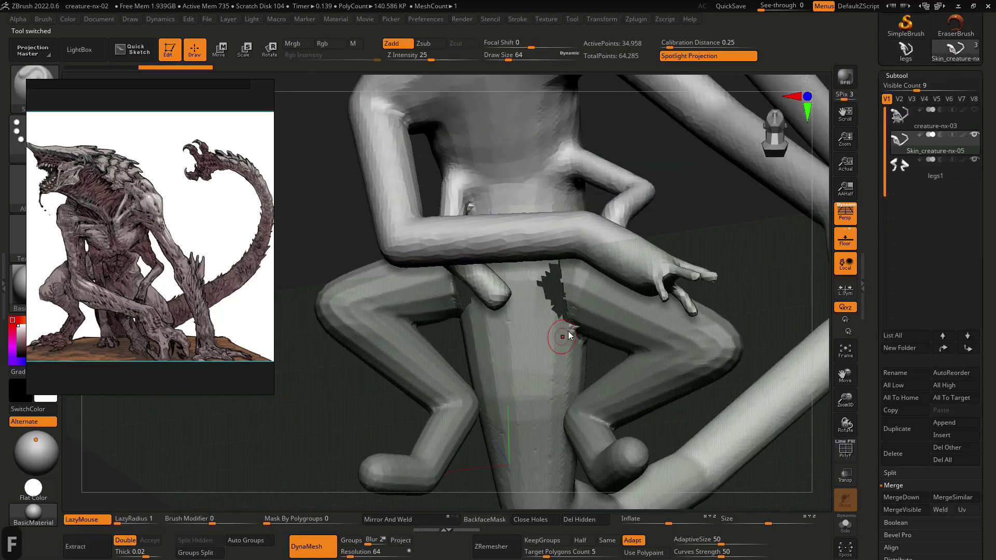
pyautogui.click(845, 239)
pyautogui.press('s')
pyautogui.moveTo(550, 303); pyautogui.dragTo(556, 301)
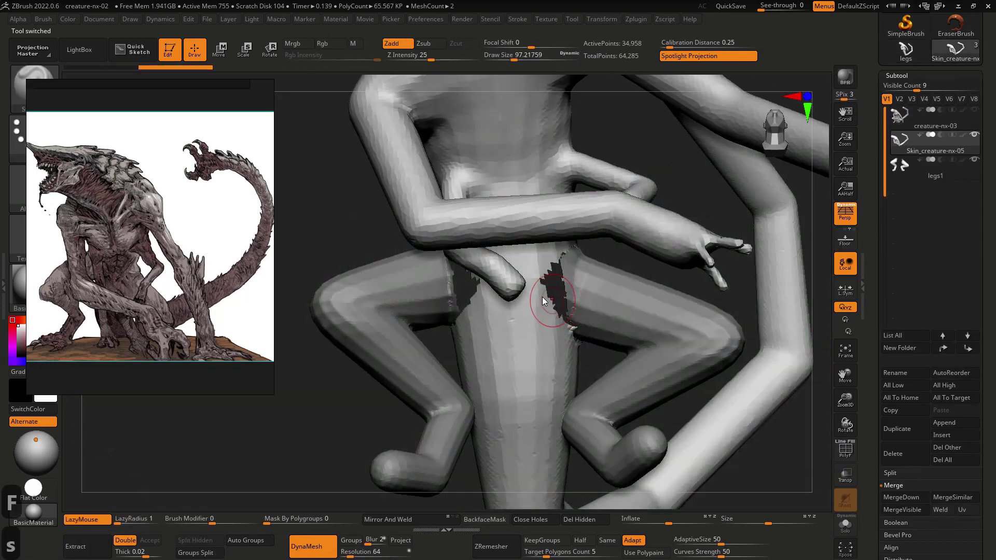
pyautogui.moveTo(548, 293); pyautogui.dragTo(546, 268, button='right')
pyautogui.press('s')
pyautogui.moveTo(545, 305); pyautogui.dragTo(548, 304)
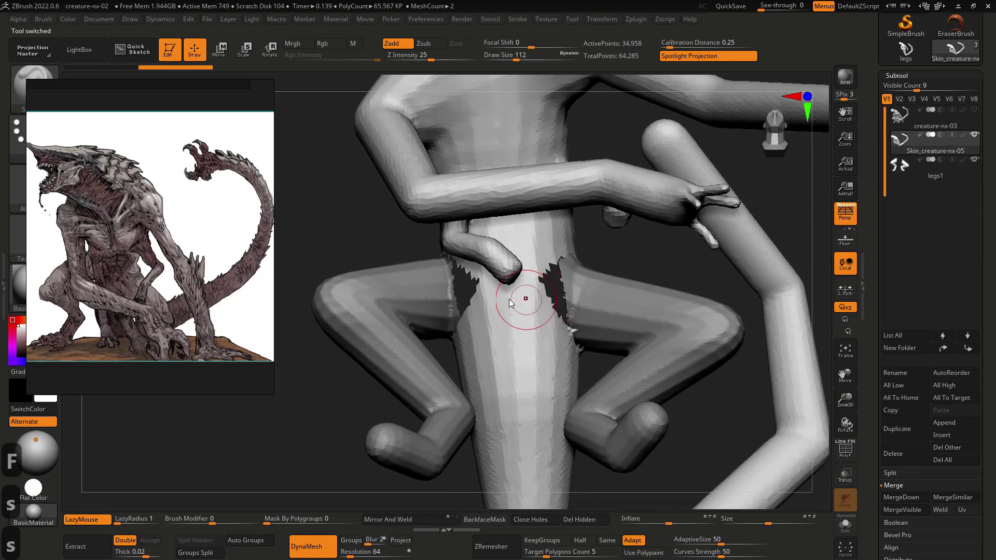
# - Try to move the edge of the body's hip opening toward the thigh, and undo the stroke
pyautogui.press('x')
pyautogui.press('x')
pyautogui.press('s')
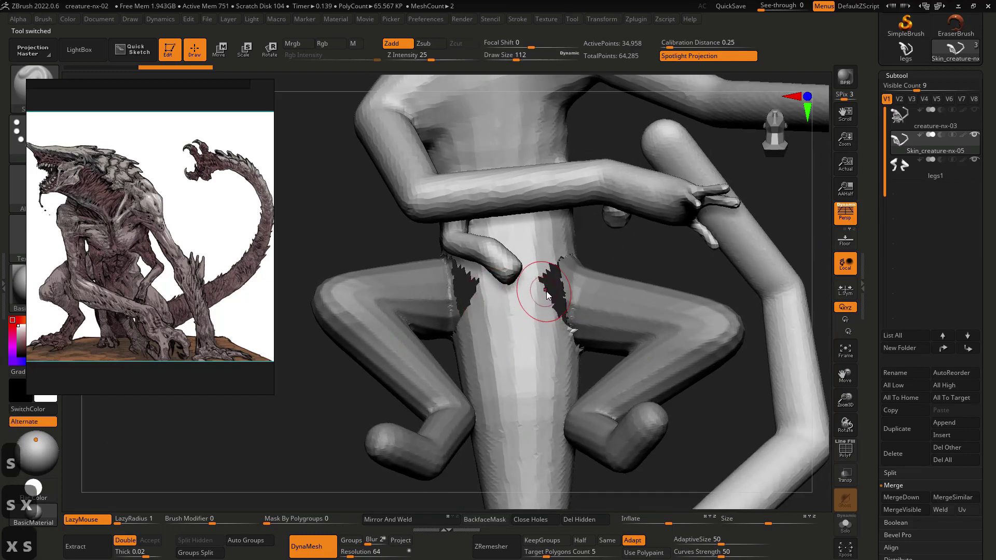
pyautogui.moveTo(546, 293); pyautogui.dragTo(534, 293, button='right')
pyautogui.press('s')
pyautogui.press('2')
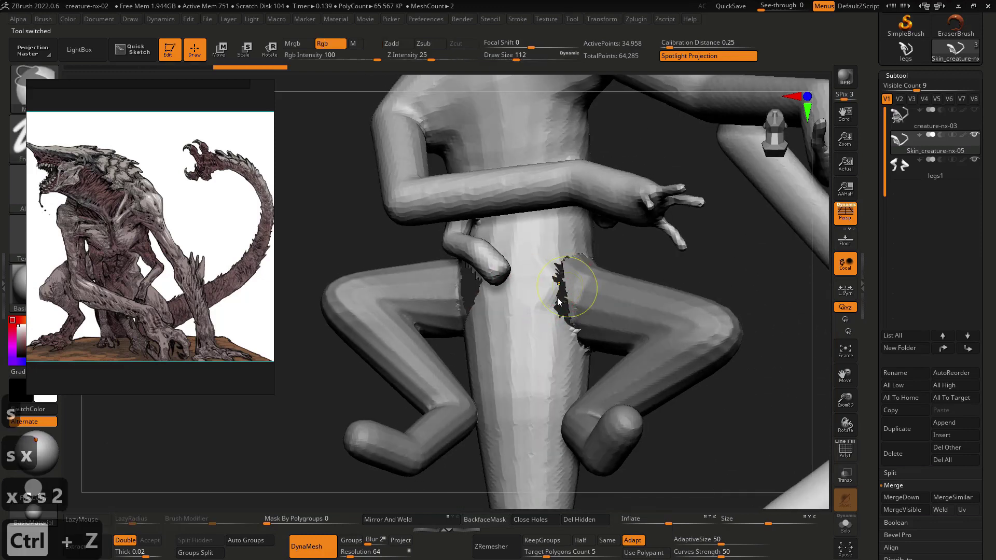
pyautogui.hotkey('ctrl', 'z')
pyautogui.hotkey('shift', 'f')
pyautogui.hotkey('shift', 'f')
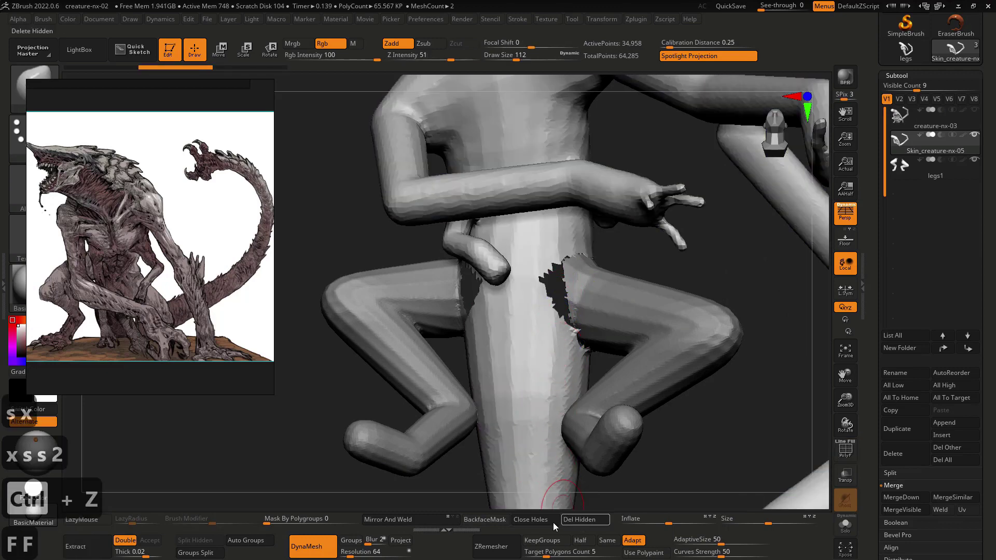
# - Close the holes at the body's hips and set the draw size to about 158
pyautogui.click(553, 520)
pyautogui.press('s')
pyautogui.press('s')
pyautogui.moveTo(562, 300); pyautogui.dragTo(568, 300)
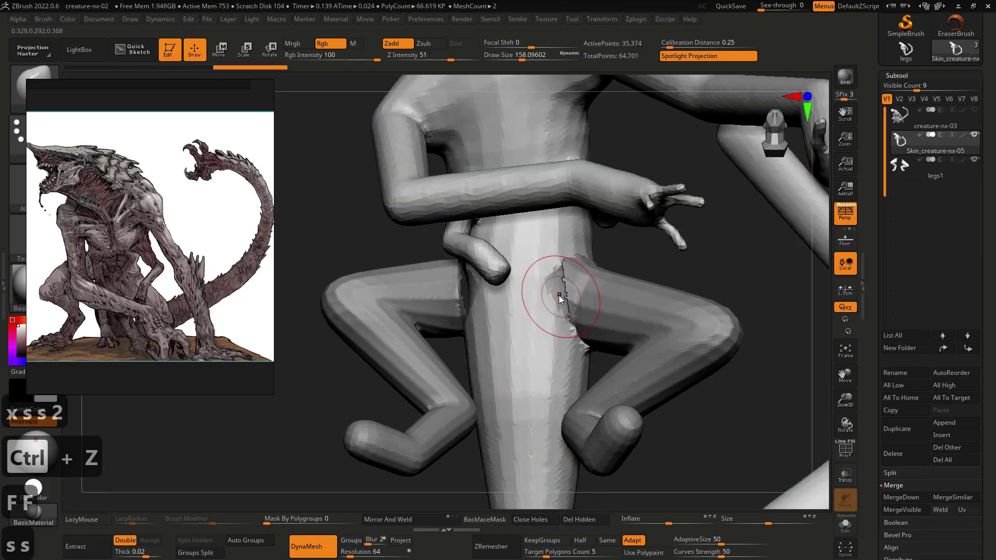
# - Set the draw size to about 245 and pull the body's hip surfaces outward to meet the thighs
pyautogui.moveTo(507, 296); pyautogui.dragTo(526, 296, button='right')
pyautogui.press('s')
pyautogui.click(490, 302)
pyautogui.moveTo(458, 294); pyautogui.dragTo(438, 293)
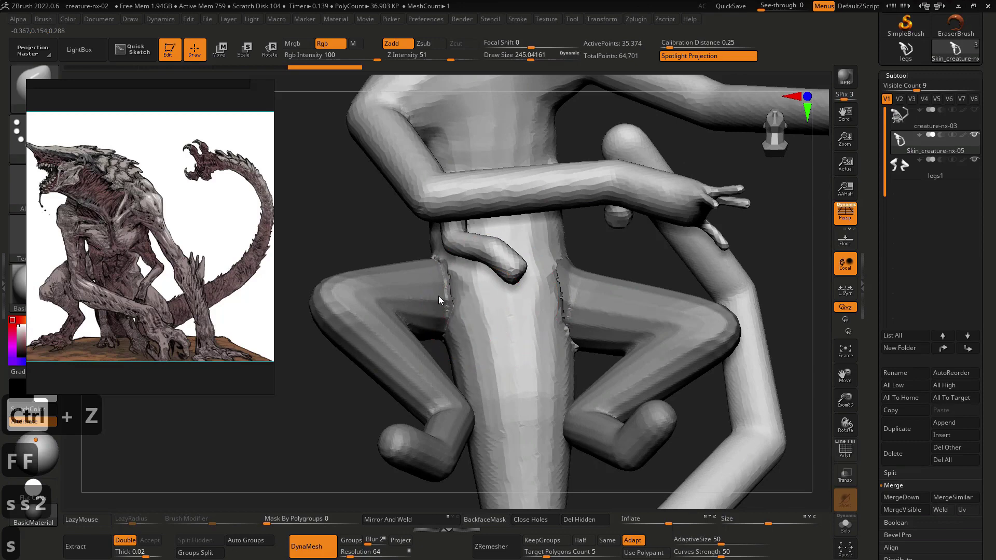
pyautogui.moveTo(459, 296)
pyautogui.mouseDown(button='right')
pyautogui.moveTo(530, 387)
pyautogui.moveTo(512, 356)
pyautogui.moveTo(514, 318)
pyautogui.mouseUp(button='right')
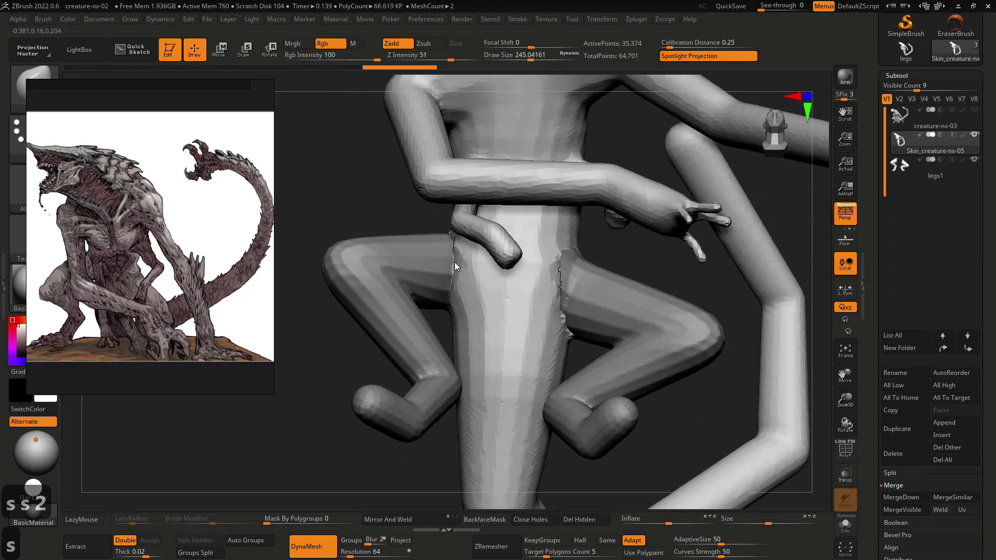
pyautogui.moveTo(562, 287); pyautogui.dragTo(555, 304)
# - Select the legs1 subtool and adjust the thigh tops where they meet the hips, working from the front and back
pyautogui.moveTo(555, 304)
pyautogui.keyDown('shift'); pyautogui.mouseDown(button='right')
pyautogui.moveTo(559, 336)
pyautogui.moveTo(549, 263)
pyautogui.mouseUp(button='right'); pyautogui.keyUp('shift')
pyautogui.keyDown('alt'); pyautogui.click(577, 279); pyautogui.keyUp('alt')
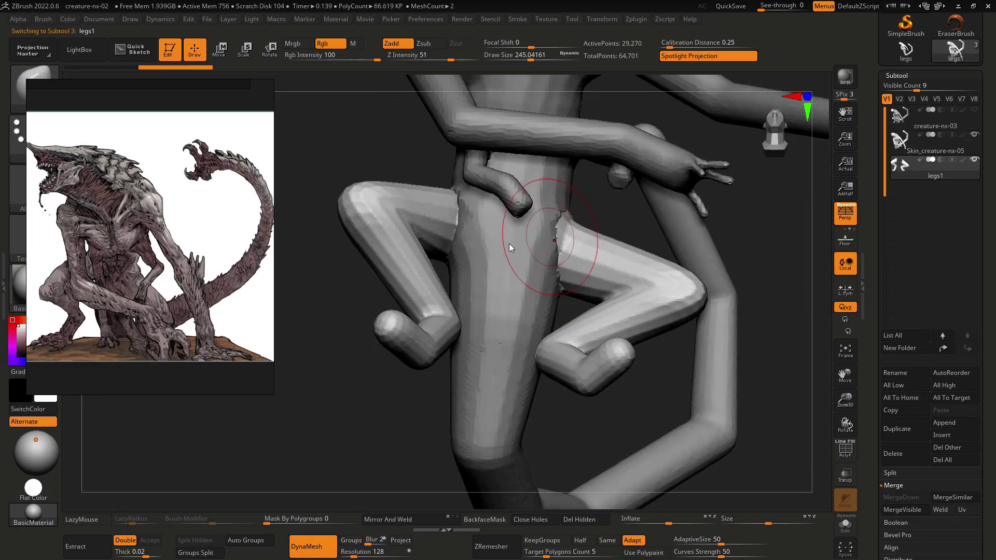
pyautogui.hotkey('ctrl', 'z')
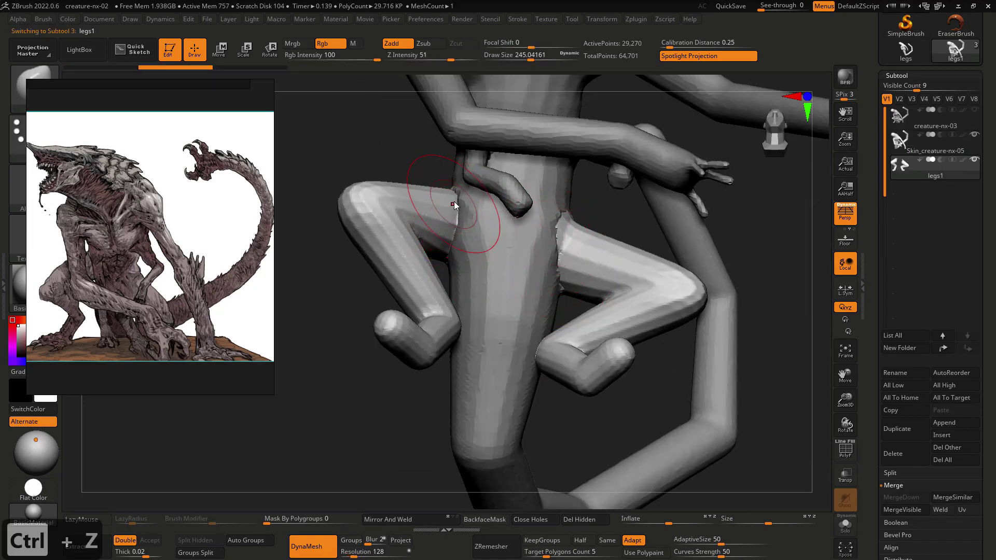
pyautogui.moveTo(469, 268); pyautogui.dragTo(567, 397, button='right')
pyautogui.click(559, 336)
pyautogui.moveTo(558, 336); pyautogui.dragTo(552, 382, button='right')
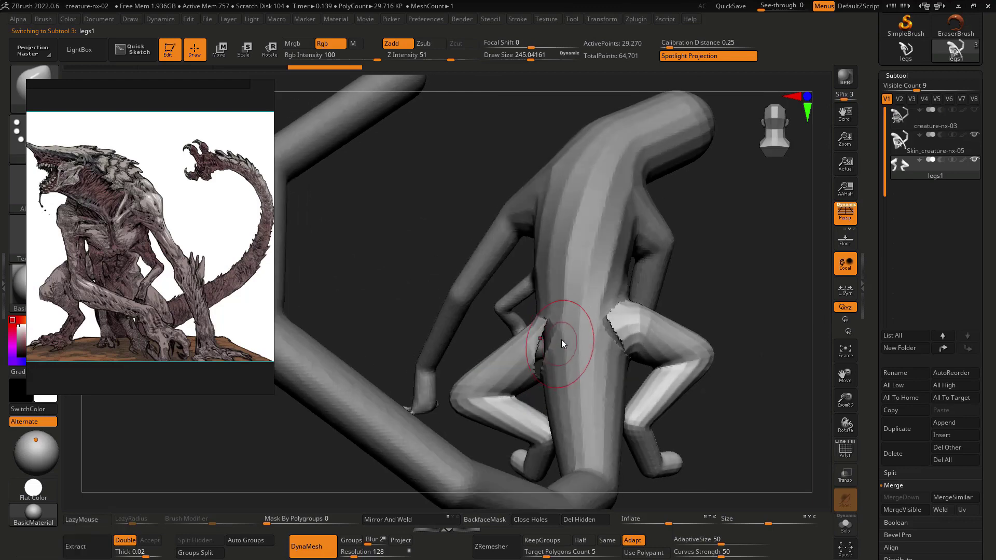
# - Select the body subtool, set the draw size to about 268, and pull the rear hip surfaces over the gaps beside the legs
pyautogui.keyDown('alt'); pyautogui.click(563, 336); pyautogui.keyUp('alt')
pyautogui.moveTo(553, 336)
pyautogui.mouseDown()
pyautogui.moveTo(543, 338)
pyautogui.moveTo(558, 356)
pyautogui.mouseUp()
pyautogui.hotkey('ctrl', 'z')
pyautogui.press('s')
pyautogui.moveTo(549, 356)
pyautogui.mouseDown(button='right')
pyautogui.moveTo(565, 355)
pyautogui.moveTo(555, 348)
pyautogui.mouseUp(button='right')
pyautogui.moveTo(544, 347); pyautogui.dragTo(532, 349)
pyautogui.hotkey('ctrl', 'z')
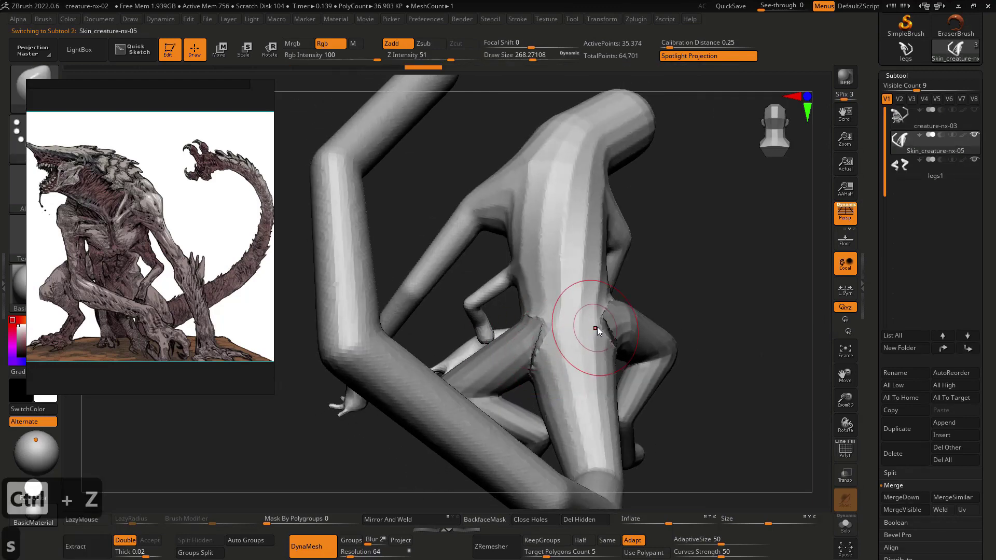
# - Select the legs1 subtool and move the thigh tops against the back of the hips, undoing and redoing strokes to refine the fit
pyautogui.click(555, 337)
pyautogui.moveTo(540, 348)
pyautogui.mouseDown(button='right')
pyautogui.moveTo(596, 347)
pyautogui.moveTo(551, 352)
pyautogui.mouseUp(button='right')
pyautogui.rightClick(556, 348)
pyautogui.hotkey('ctrl', 'z')
pyautogui.hotkey('ctrl', 'z')
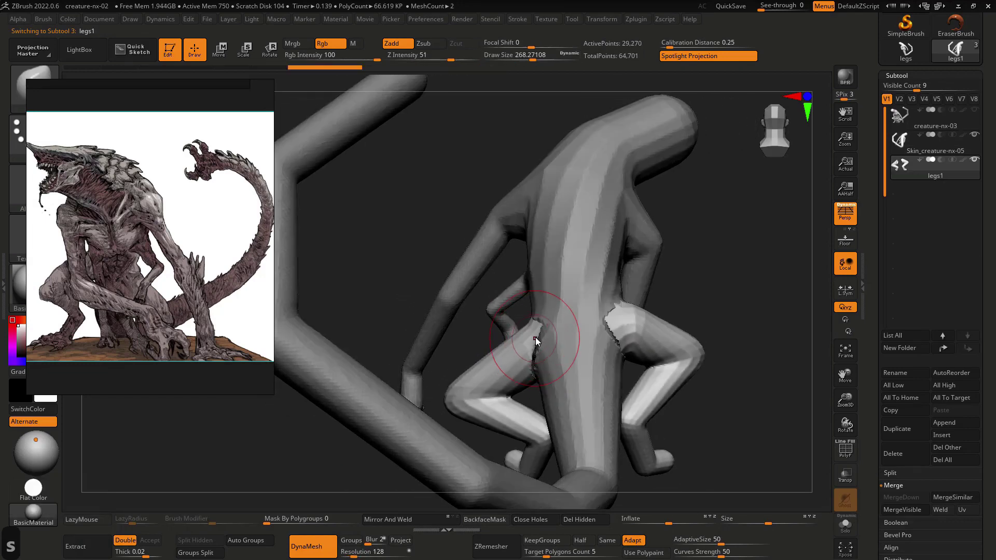
pyautogui.hotkey('ctrl', 'z')
pyautogui.hotkey('ctrl', 'z')
pyautogui.hotkey('ctrl', 'z')
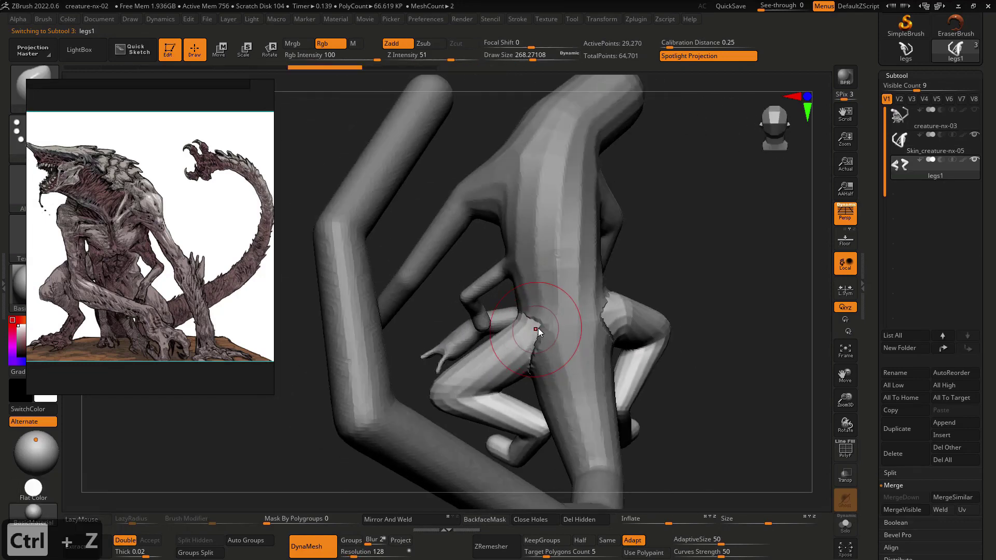
pyautogui.hotkey('ctrl', 'shift', 'z')
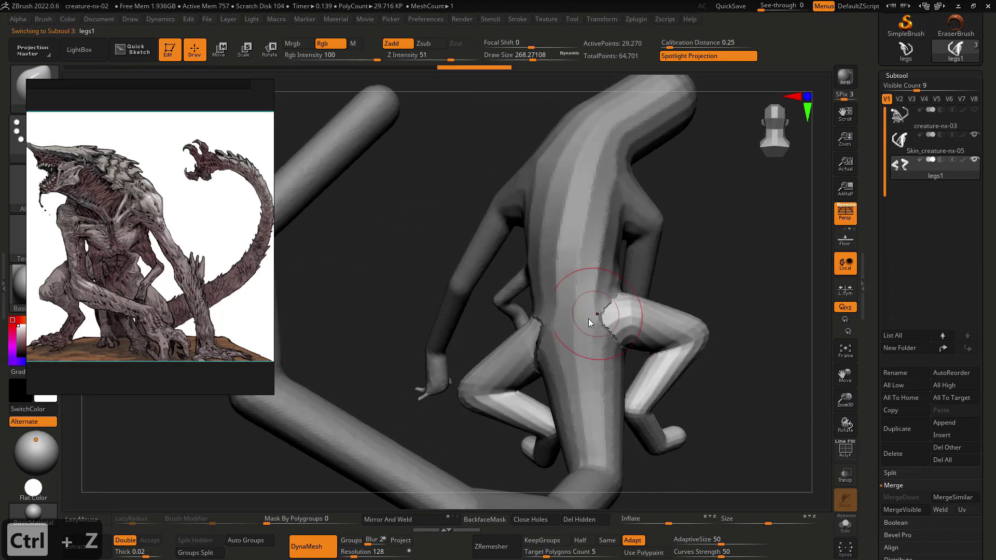
# - Undo the latest hip adjustments and reselect the Skin_creature-nx-05 body subtool in a front view
pyautogui.hotkey('ctrl', 'z')
pyautogui.hotkey('ctrl', 'z')
pyautogui.hotkey('ctrl', 'z')
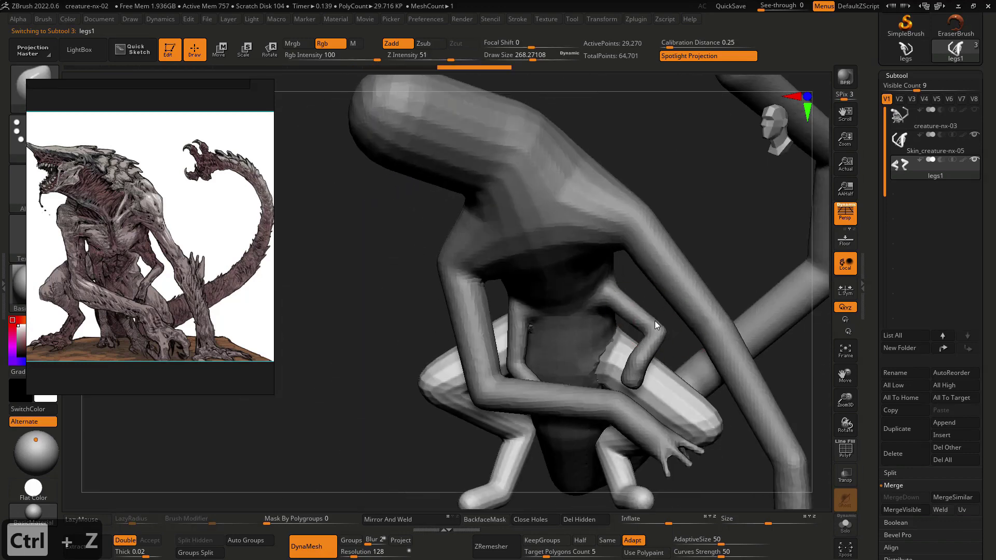
pyautogui.hotkey('ctrl', 'z')
pyautogui.hotkey('ctrl', 'z')
pyautogui.hotkey('ctrl', 'z')
pyautogui.hotkey('ctrl', 'z')
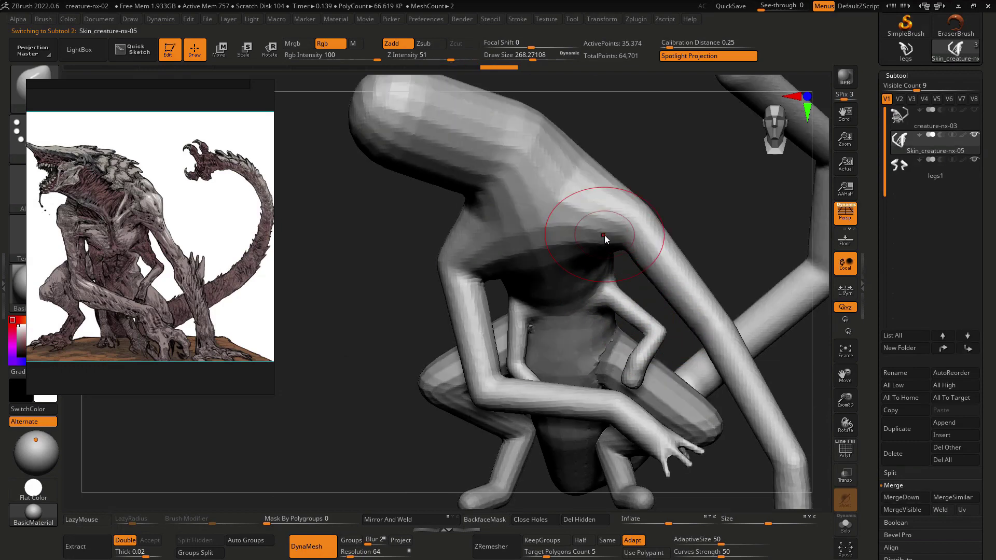
# - Examine the whole posed creature, body and legs together, from the front and compare it with the reference art
pyautogui.hotkey('ctrl', 'z')
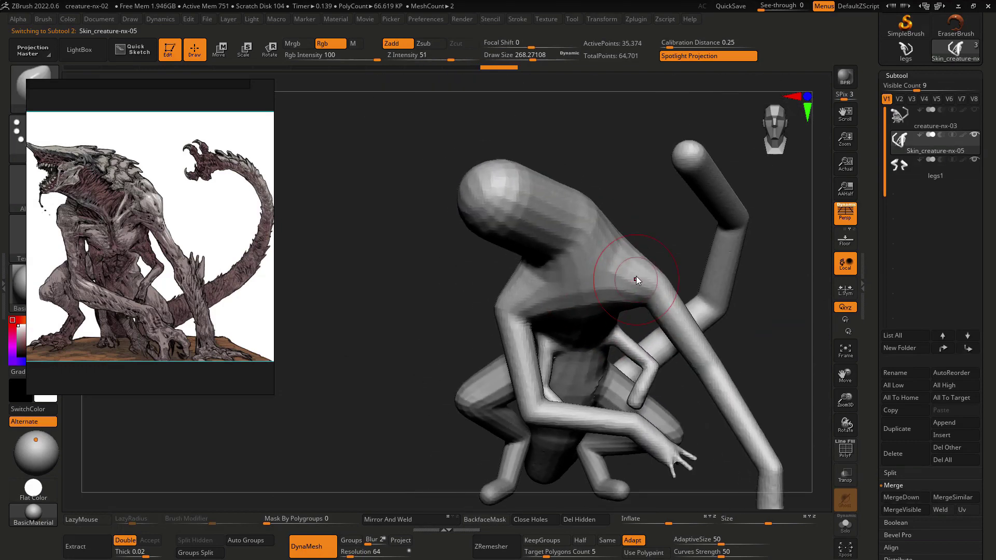
pyautogui.moveTo(575, 234)
pyautogui.mouseDown(button='right')
pyautogui.moveTo(585, 219)
pyautogui.moveTo(583, 237)
pyautogui.mouseUp(button='right')
pyautogui.hotkey('ctrl', 'z')
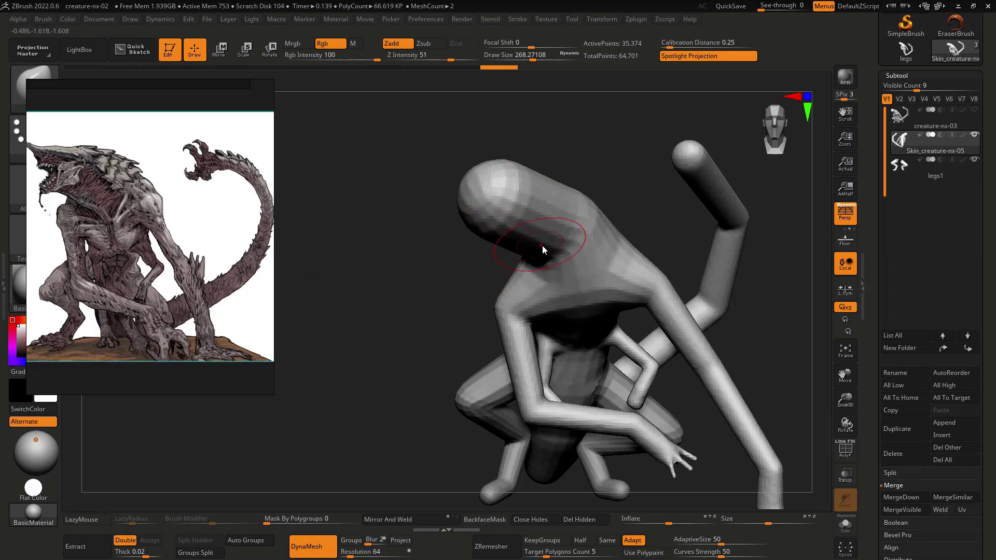
pyautogui.moveTo(531, 262); pyautogui.dragTo(509, 215, button='right')
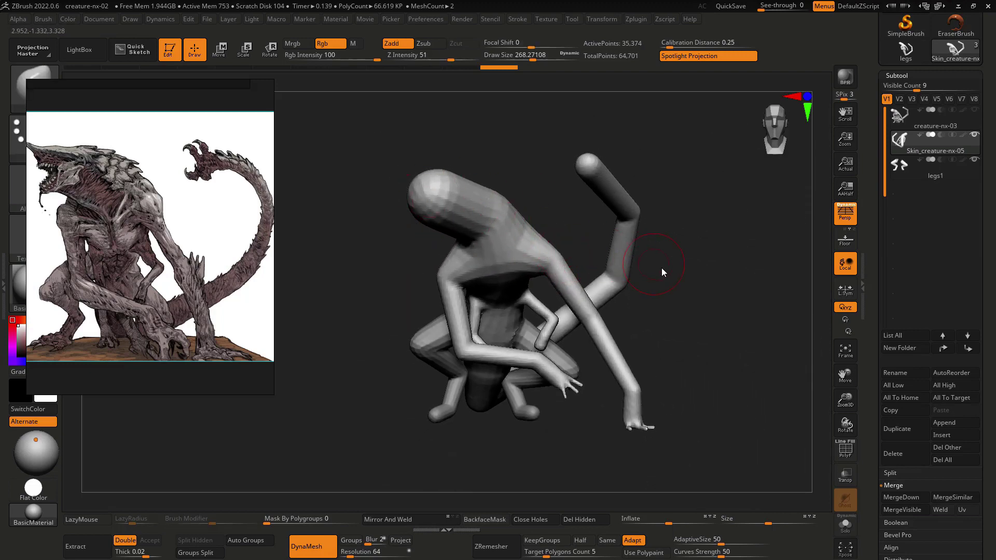
pyautogui.moveTo(693, 259)
pyautogui.mouseDown()
pyautogui.moveTo(636, 259)
pyautogui.moveTo(705, 254)
pyautogui.mouseUp()
pyautogui.press('shift')
pyautogui.moveTo(694, 245)
pyautogui.keyDown('alt'); pyautogui.mouseDown()
pyautogui.moveTo(690, 262)
pyautogui.moveTo(706, 260)
pyautogui.mouseUp(); pyautogui.keyUp('alt')
pyautogui.hotkey('alt', 'a')
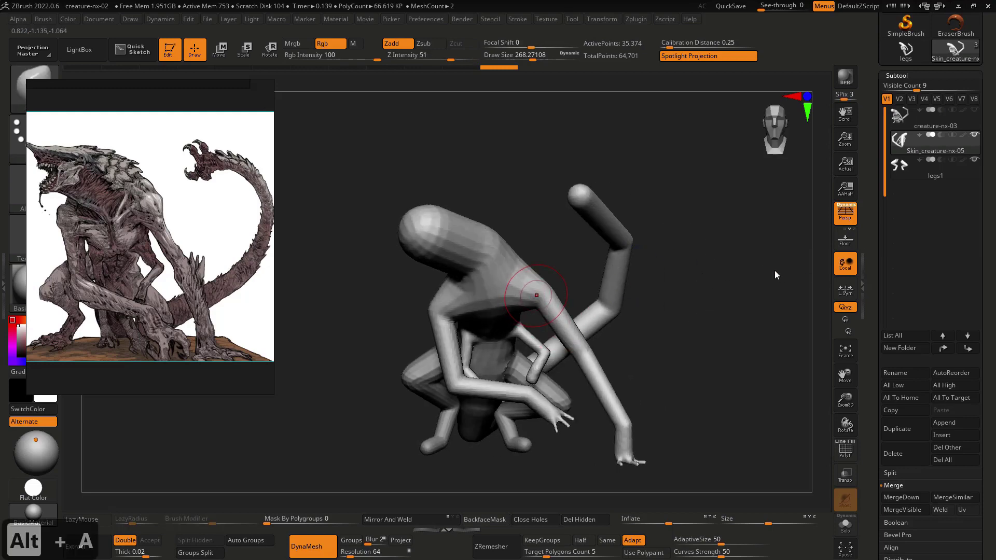
pyautogui.moveTo(774, 271); pyautogui.dragTo(750, 262)
pyautogui.hotkey('shift', 'f')
pyautogui.hotkey('shift', 'f')
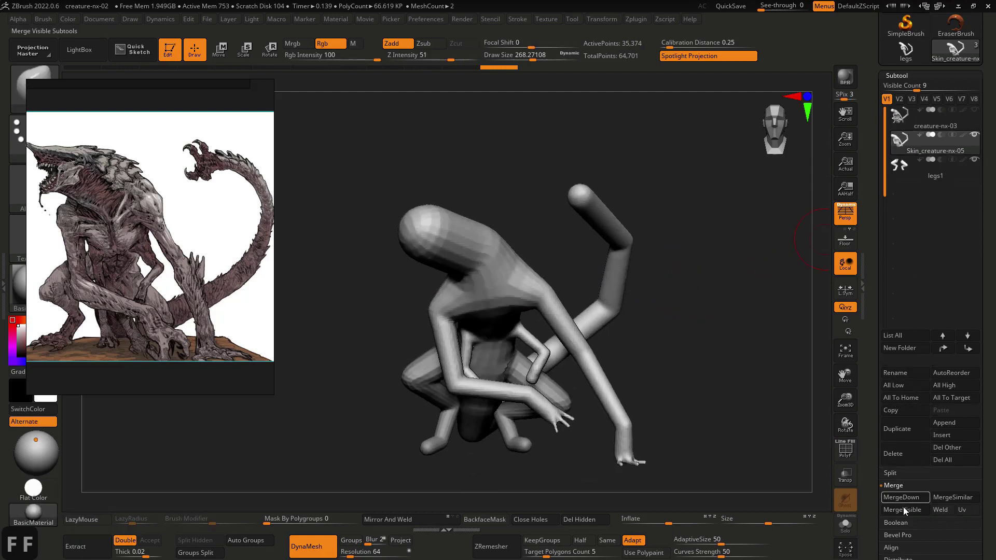
# - Create a subtool folder named posed-dynamesh around the body skin and move the legs1 subtool into it
pyautogui.click(894, 348)
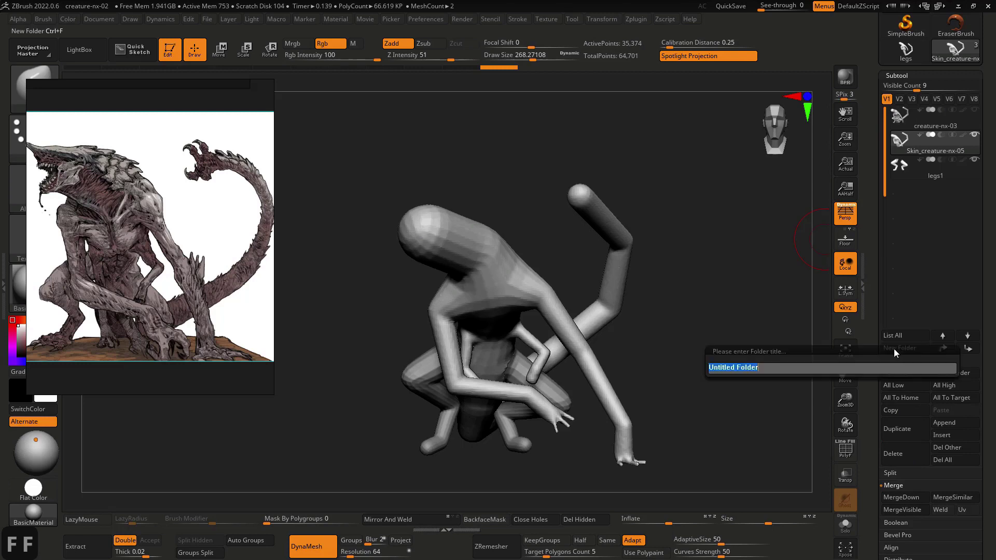
pyautogui.write('pos')
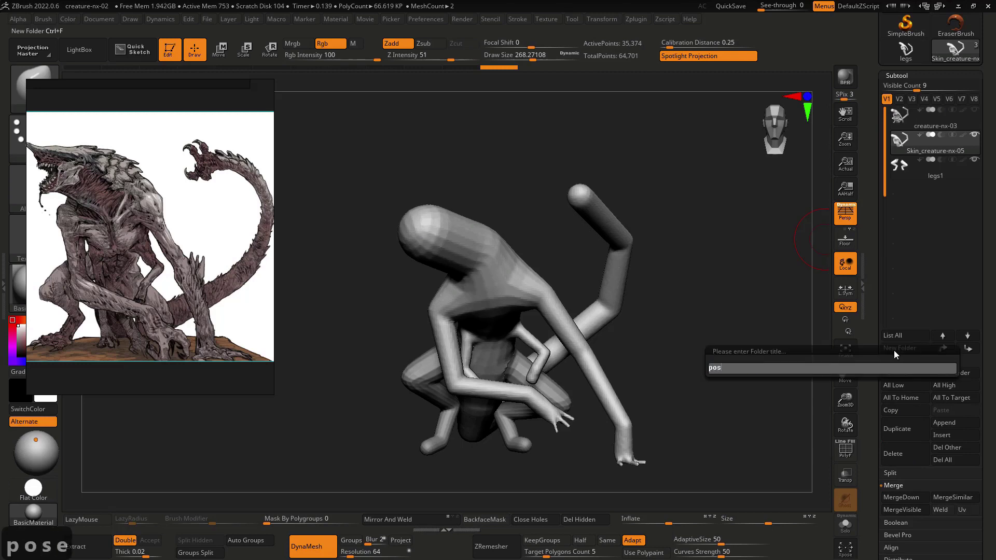
pyautogui.write('ed-dynamesh')
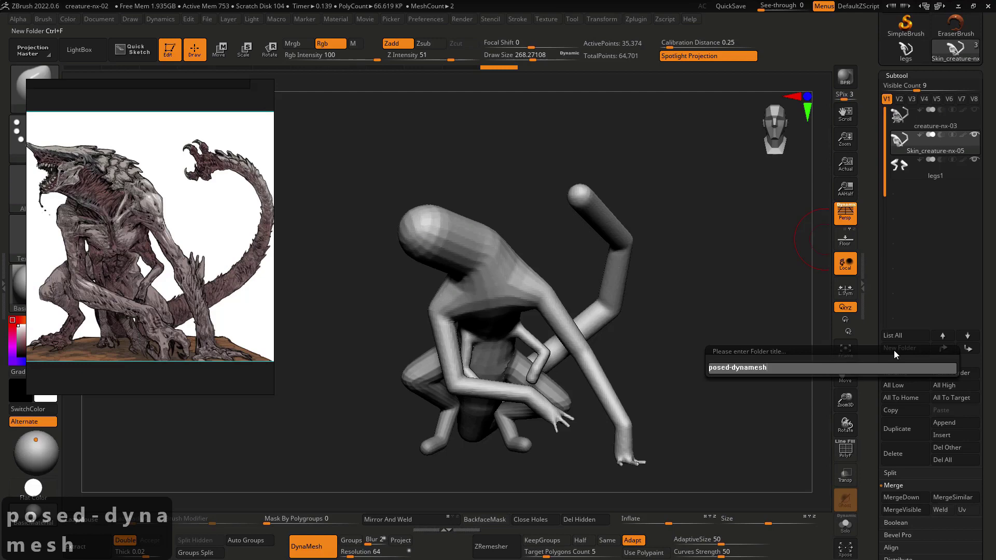
pyautogui.press('Return')
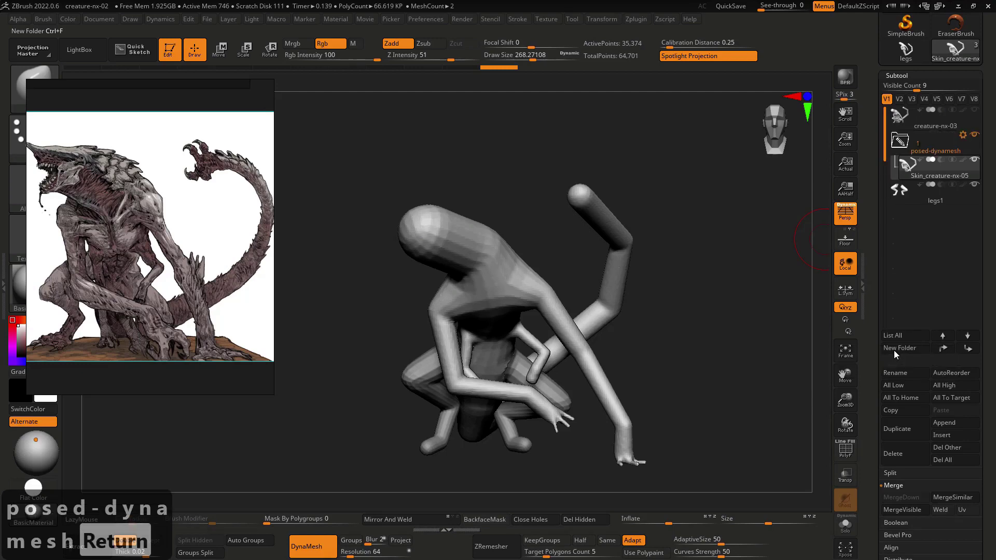
pyautogui.moveTo(923, 191); pyautogui.dragTo(931, 179)
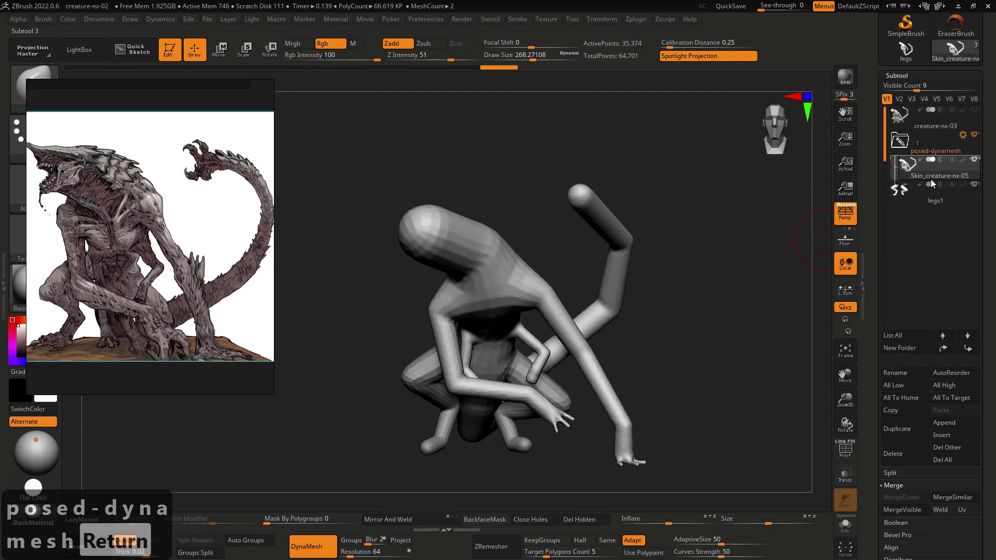
# - Rename the creature-nx-03 subtool as posed-zsphere
pyautogui.click(926, 126)
pyautogui.click(896, 371)
pyautogui.write('po')
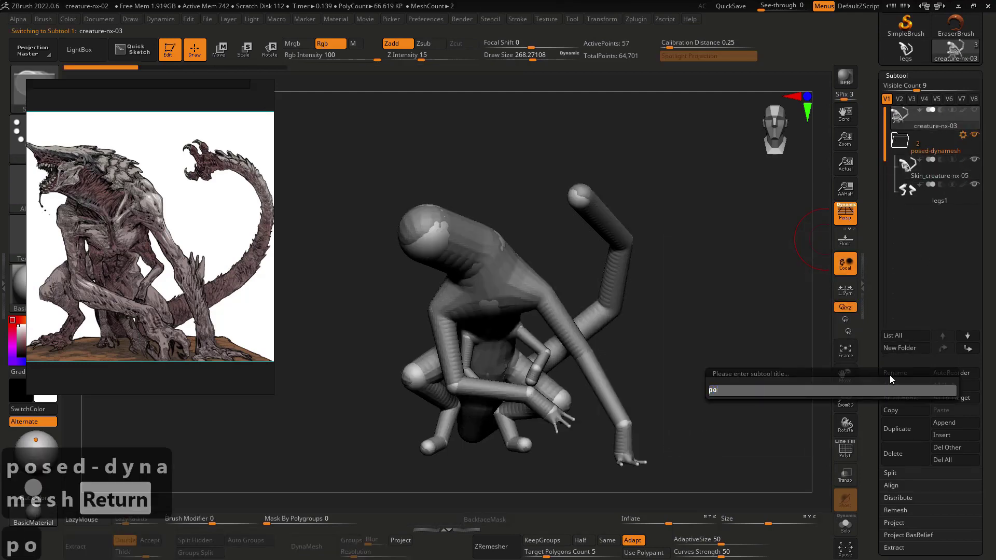
pyautogui.write('sed-zsphere')
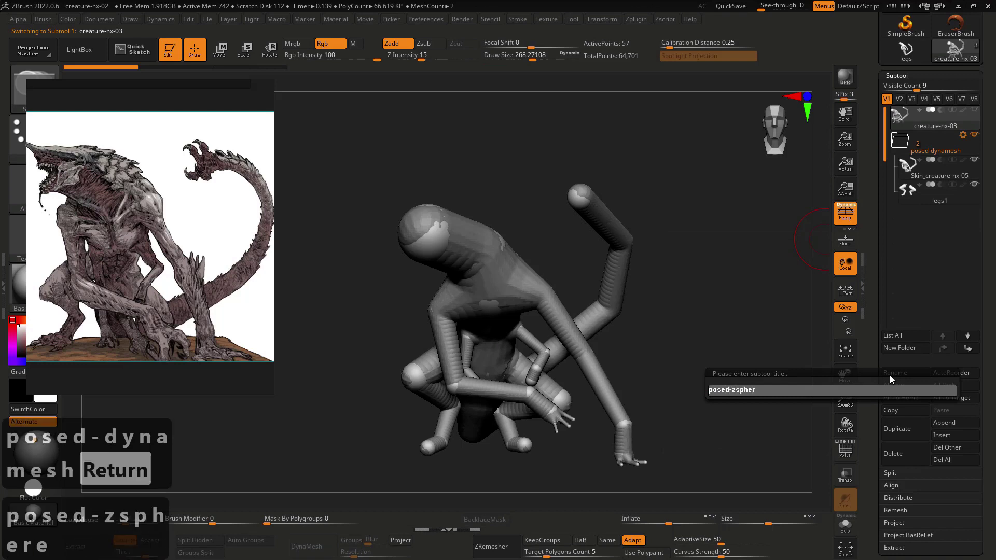
pyautogui.press('Return')
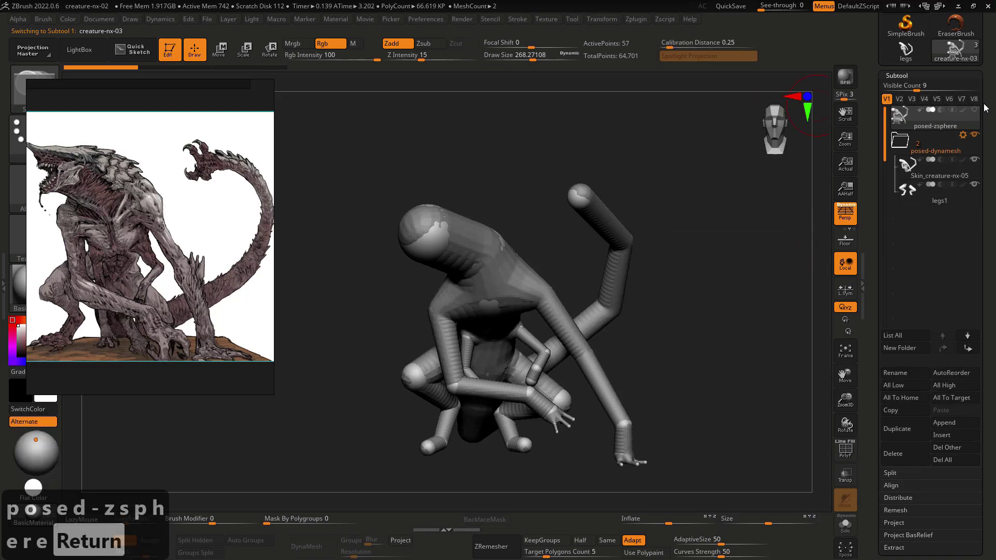
# - Switch to the separate legs tool and delete it completely
pyautogui.moveTo(985, 108); pyautogui.dragTo(986, 154)
pyautogui.click(906, 97)
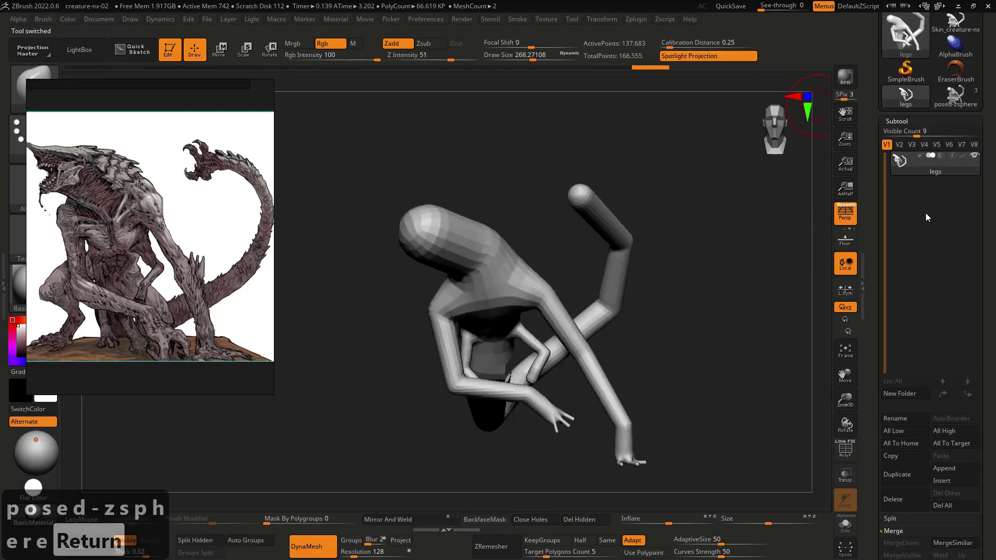
pyautogui.click(942, 508)
pyautogui.click(810, 534)
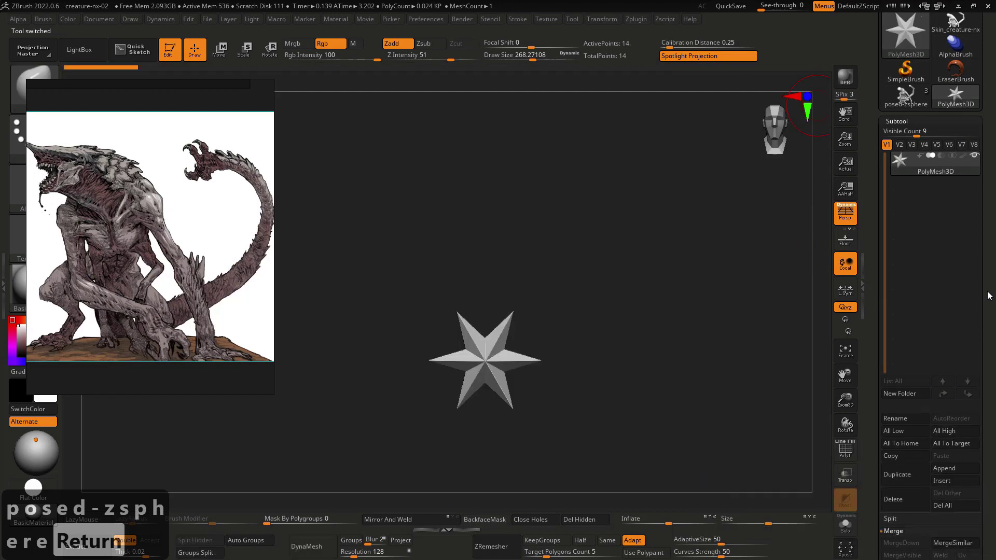
pyautogui.moveTo(988, 295); pyautogui.dragTo(972, 237)
# - Delete the leftover Skin_creature-nx-03 tool and return to the posed-zsphere tool
pyautogui.click(961, 151)
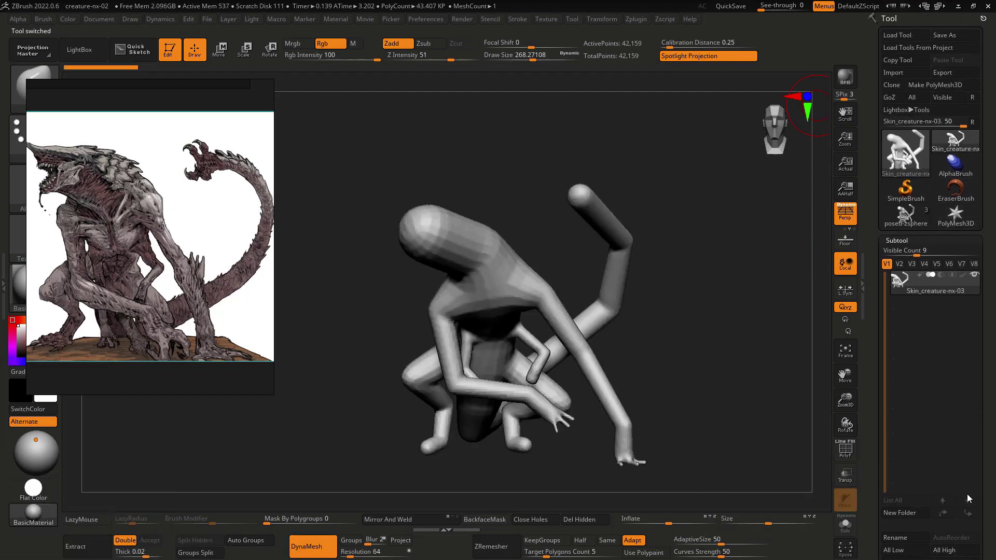
pyautogui.moveTo(985, 465); pyautogui.dragTo(983, 365)
pyautogui.click(954, 524)
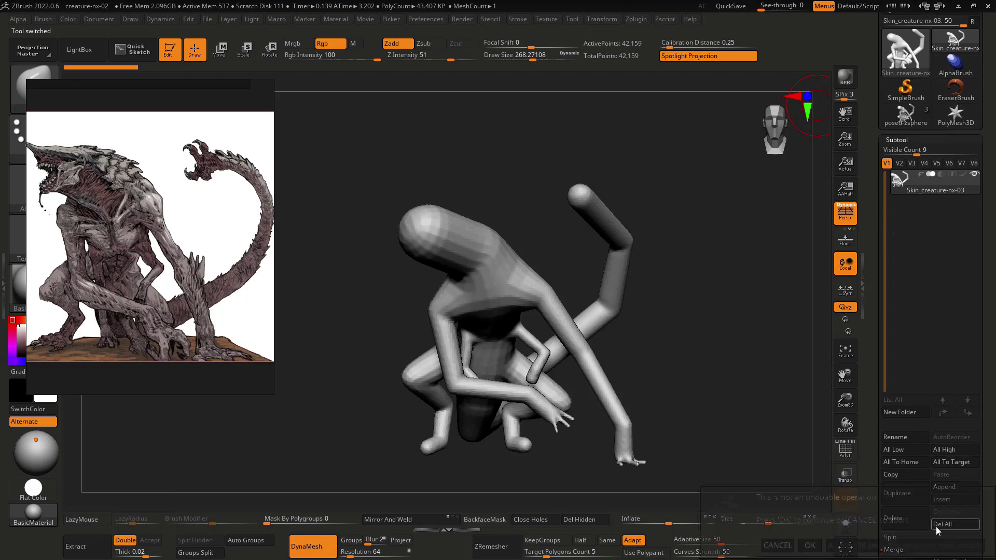
pyautogui.click(810, 548)
pyautogui.click(955, 91)
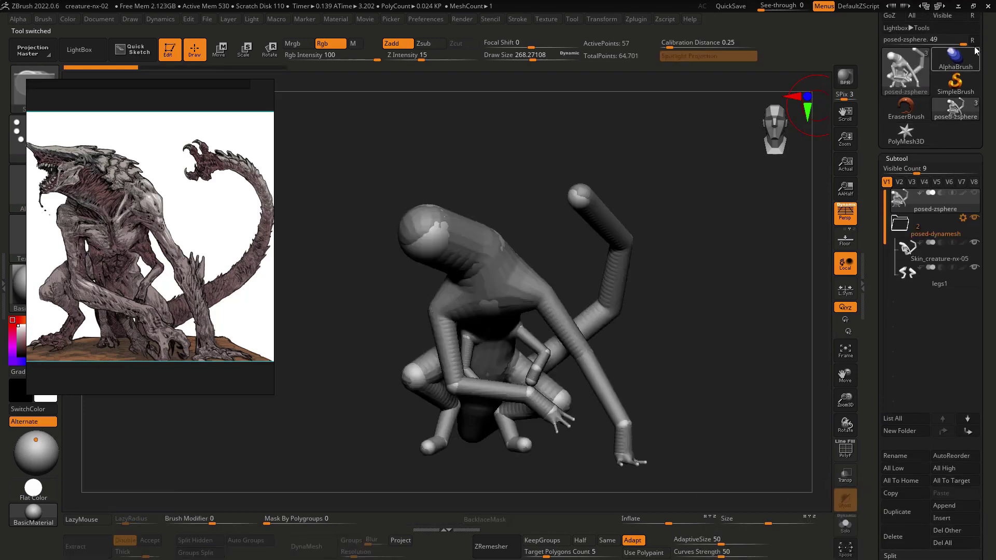
# - Isolate the posed-zsphere subtool with Solo and look over its ZSphere chains from the front
pyautogui.hotkey('alt', 's')
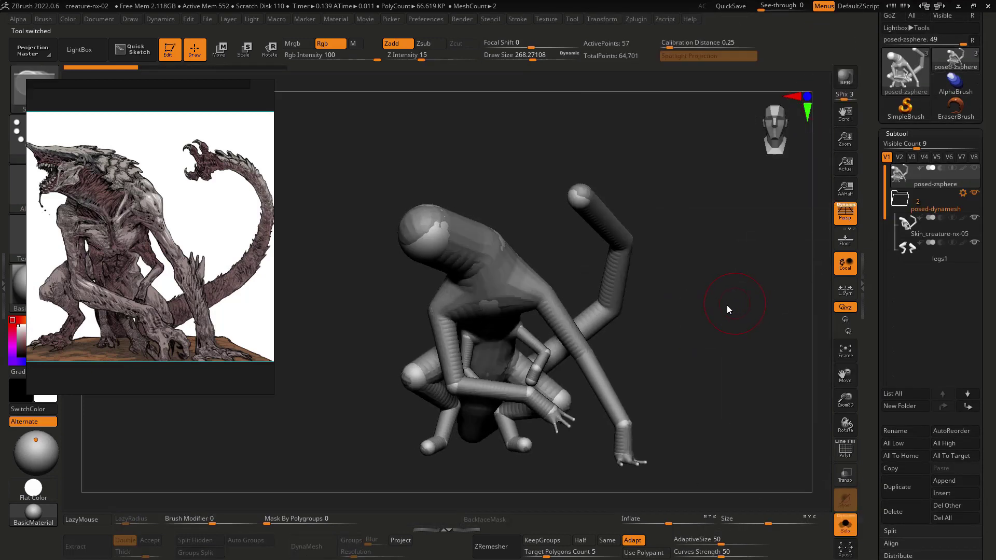
pyautogui.keyDown('alt'); pyautogui.moveTo(621, 357); pyautogui.dragTo(659, 292); pyautogui.keyUp('alt')
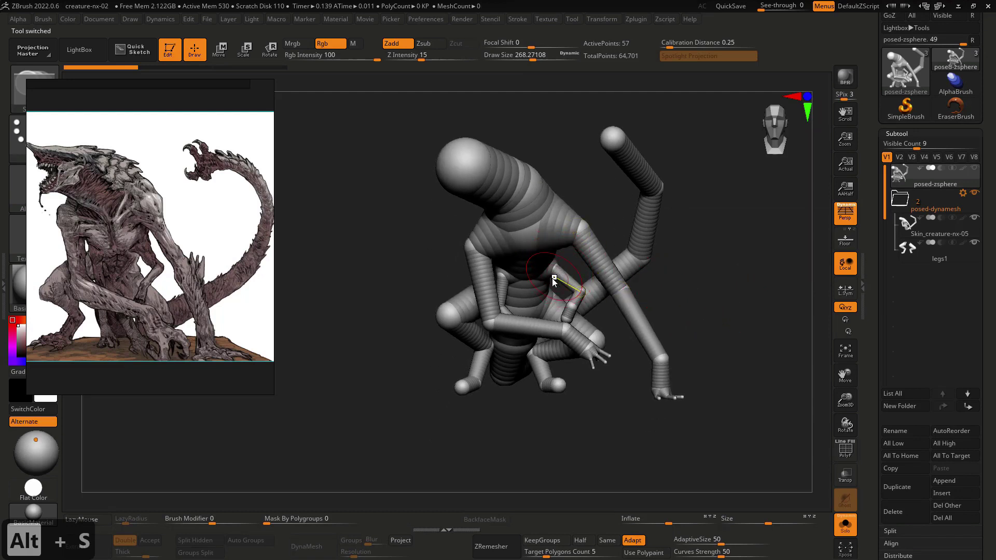
pyautogui.keyDown('alt'); pyautogui.moveTo(570, 286); pyautogui.dragTo(547, 316, button='right'); pyautogui.keyUp('alt')
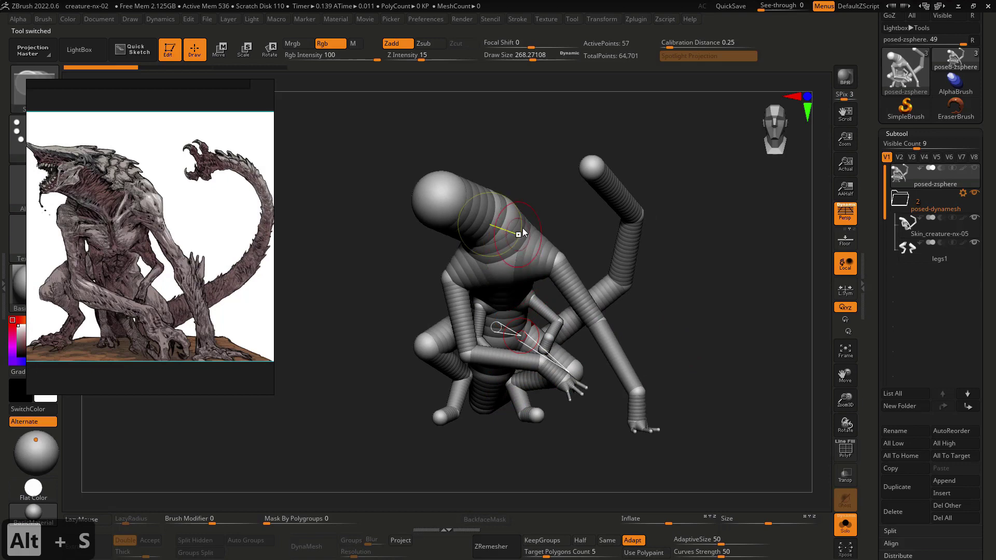
pyautogui.hotkey('alt', 'a')
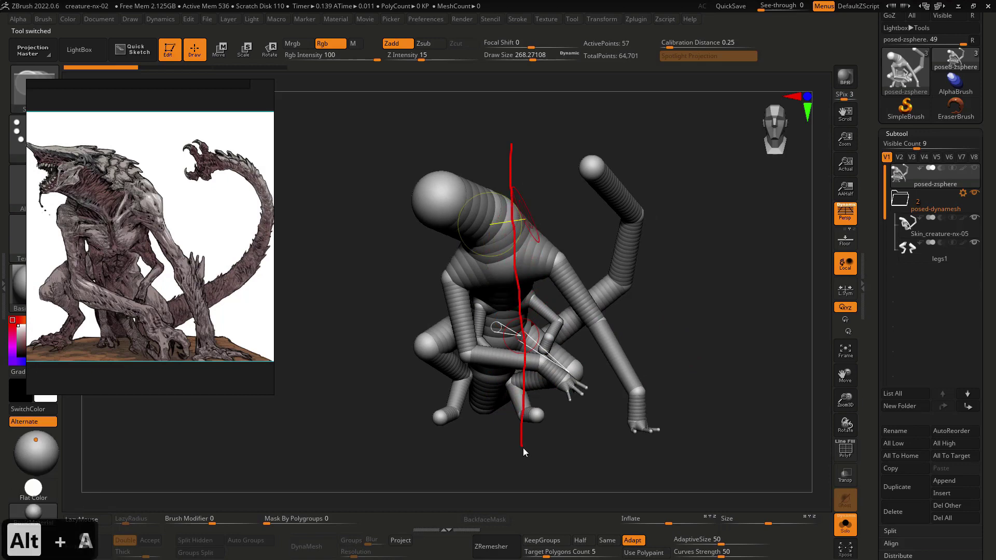
pyautogui.press('f')
pyautogui.press('f')
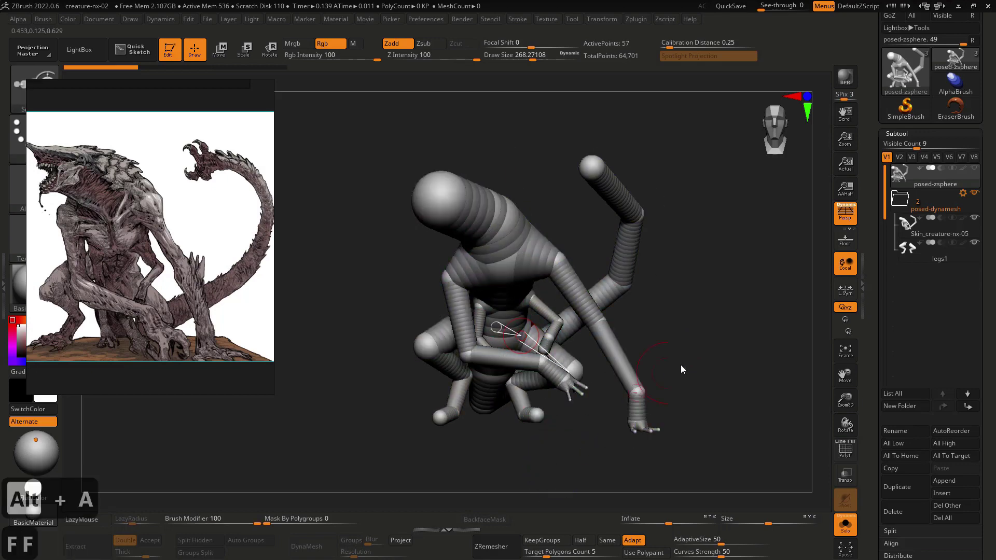
# - Select the Skin_creature-nx-05 body subtool and turn off perspective for a flat front view
pyautogui.click(908, 227)
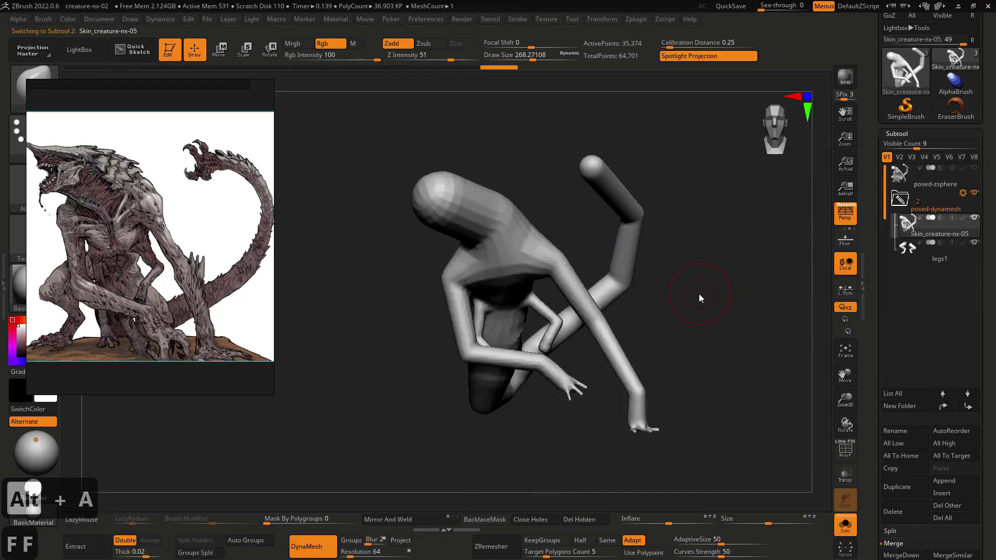
pyautogui.moveTo(693, 298)
pyautogui.mouseDown()
pyautogui.moveTo(695, 200)
pyautogui.moveTo(712, 304)
pyautogui.mouseUp()
pyautogui.press('f')
pyautogui.press('f')
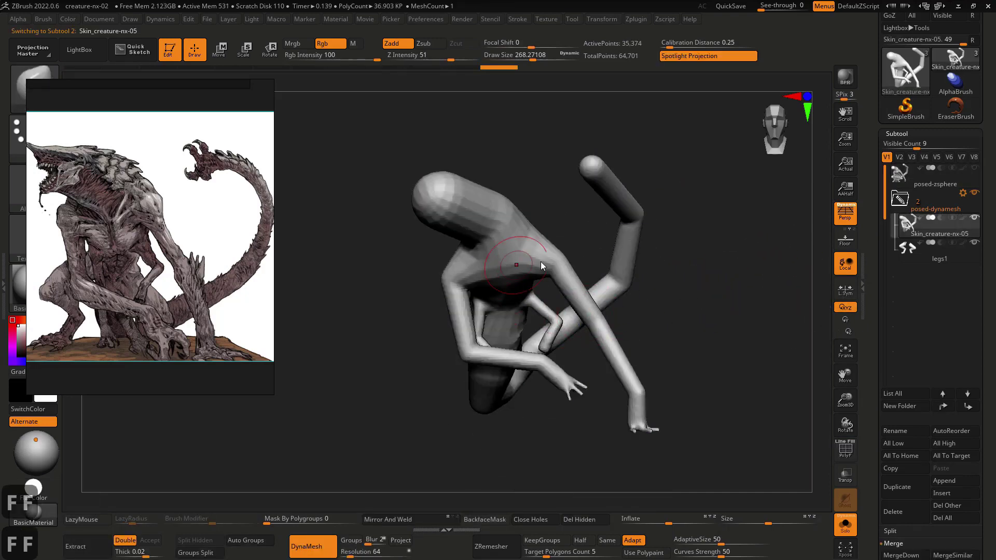
pyautogui.moveTo(706, 330); pyautogui.dragTo(668, 329)
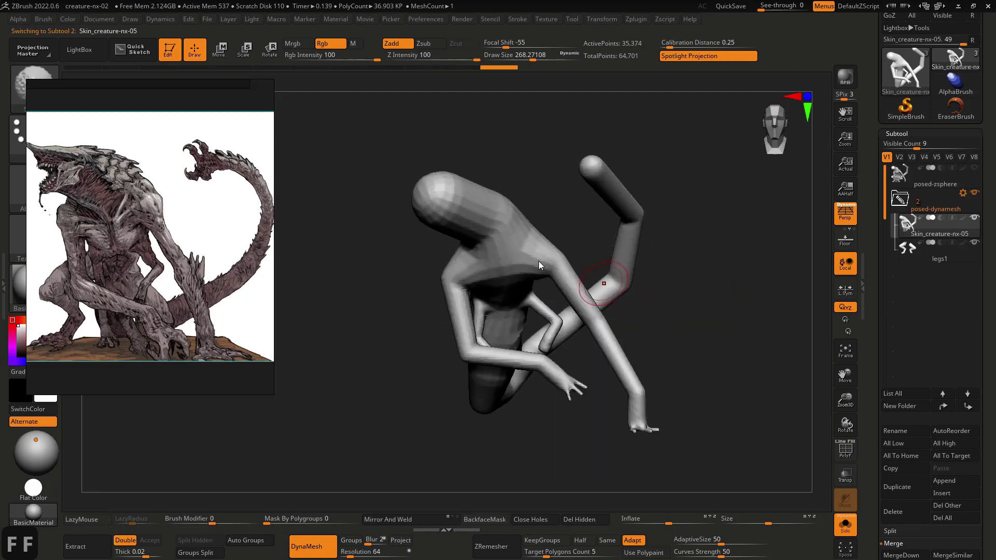
pyautogui.click(847, 214)
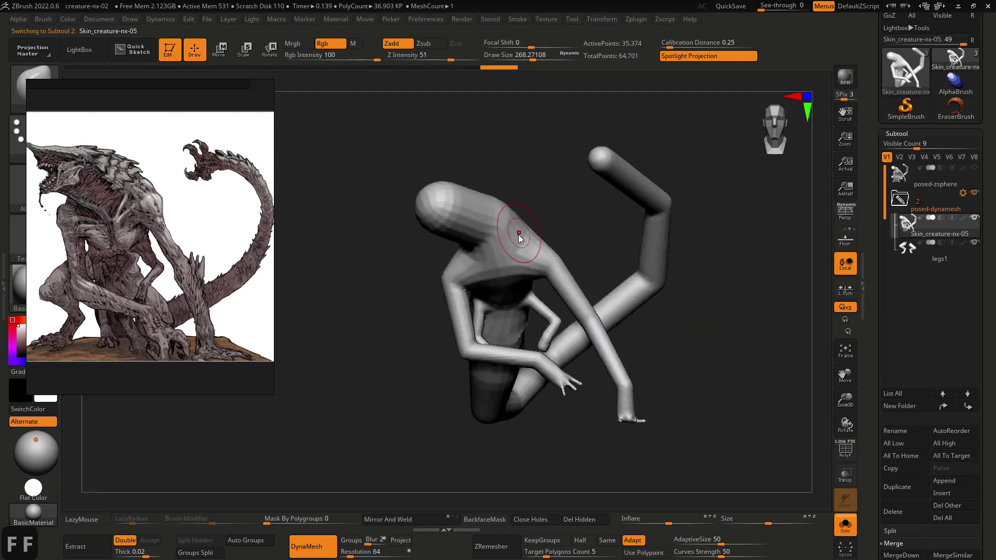
pyautogui.press('x')
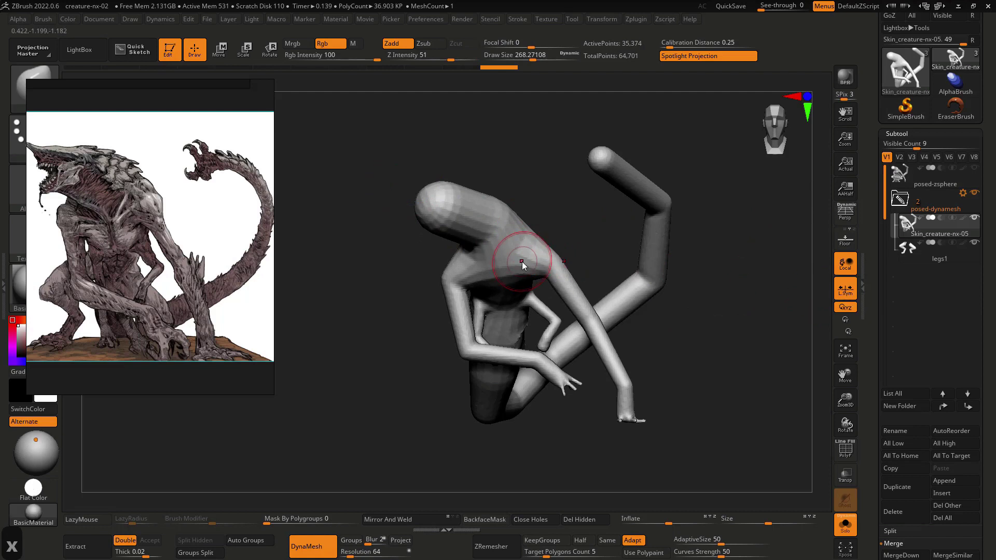
pyautogui.press('x')
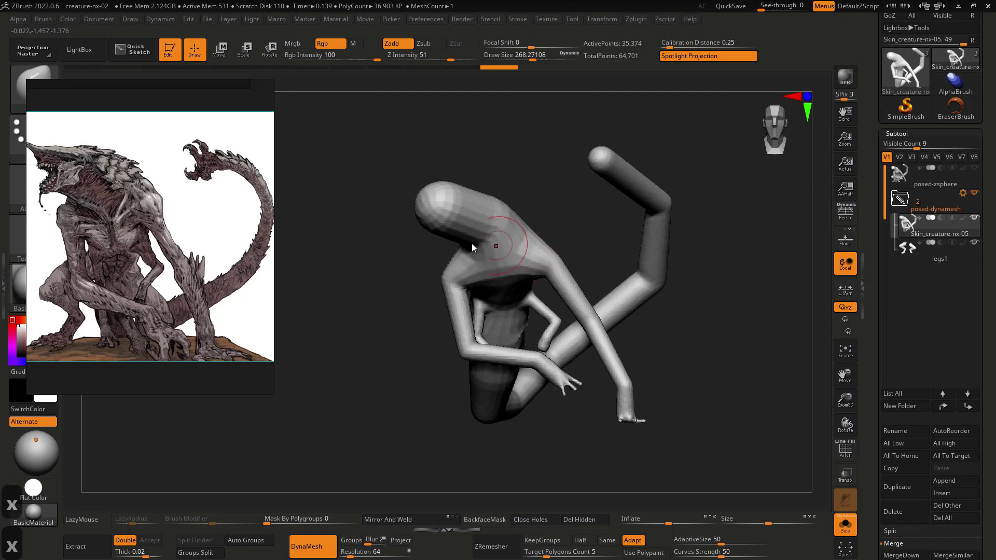
pyautogui.press('x')
pyautogui.press('x')
# - Choose the Move brush and mask the head-side half of the body, splitting it vertically down the torso
pyautogui.press('b')
pyautogui.press('m')
pyautogui.press('v')
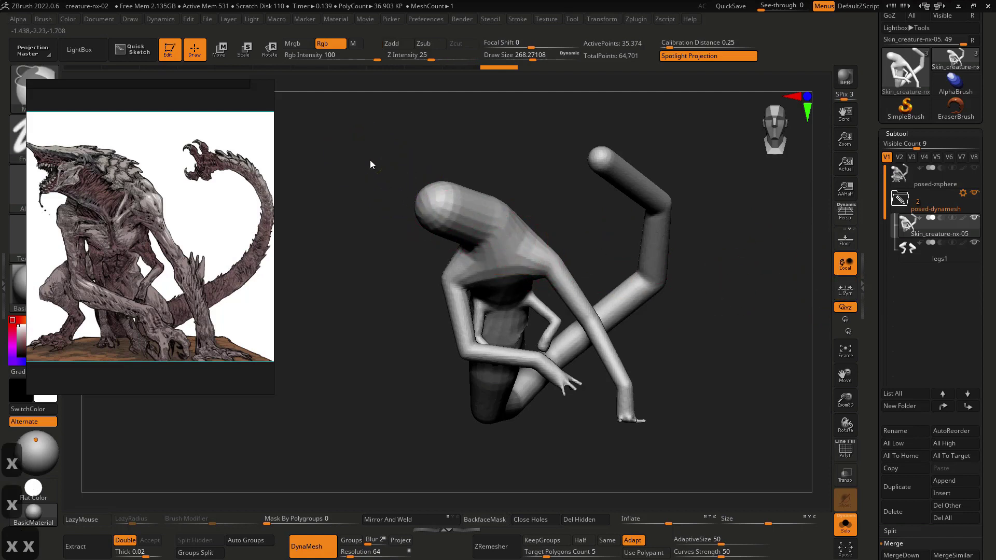
pyautogui.keyDown('ctrl'); pyautogui.moveTo(360, 151); pyautogui.dragTo(501, 499); pyautogui.keyUp('ctrl')
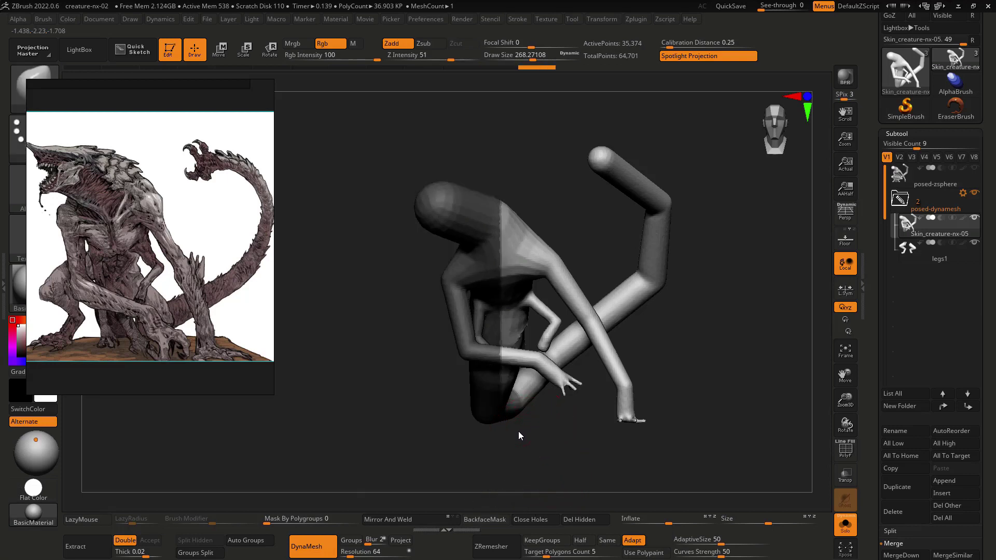
pyautogui.moveTo(519, 431)
pyautogui.mouseDown()
pyautogui.moveTo(477, 433)
pyautogui.moveTo(503, 426)
pyautogui.moveTo(511, 437)
pyautogui.mouseUp()
# - Duplicate the half-masked body subtool and move the copy out of the posed-dynamesh folder, below legs1
pyautogui.click(895, 486)
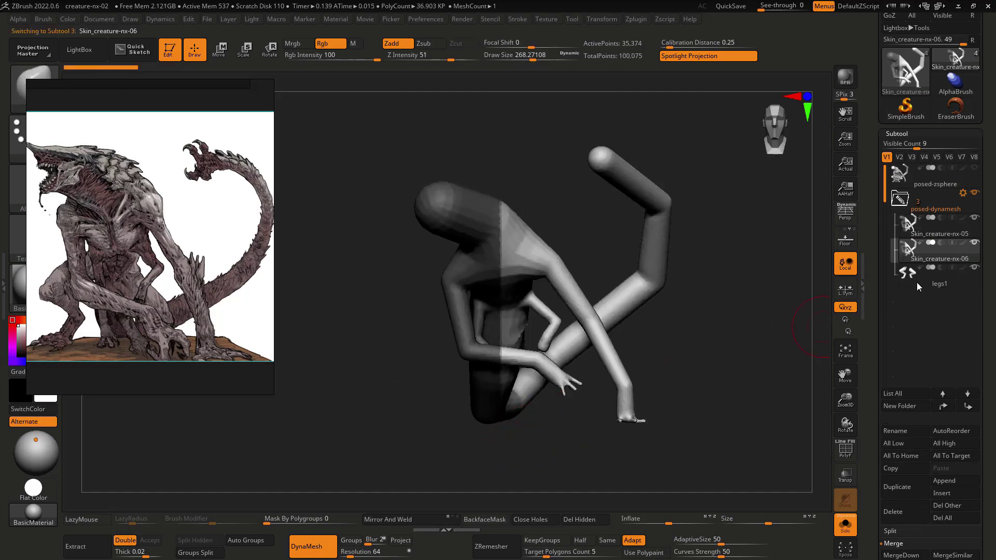
pyautogui.moveTo(929, 297); pyautogui.dragTo(933, 311)
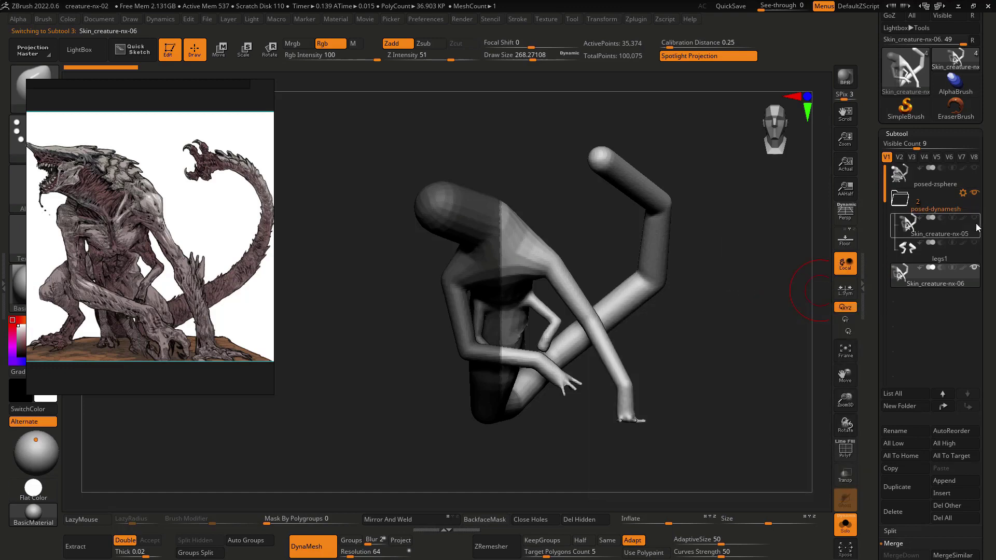
# - Turn the masked half of Skin_creature-nx-06 into its own polygroup and isolate that half
pyautogui.moveTo(699, 338); pyautogui.dragTo(718, 329)
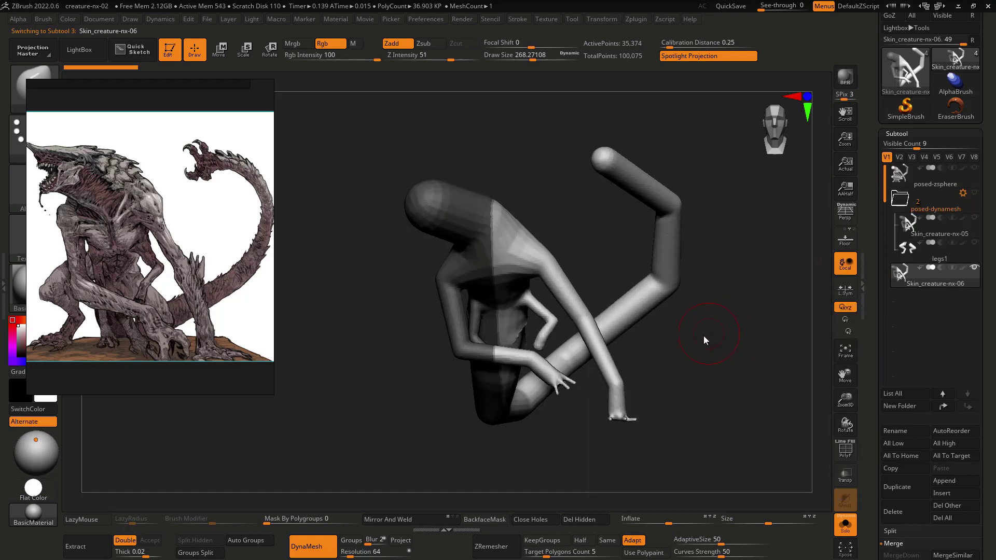
pyautogui.hotkey('ctrl', 'w')
pyautogui.keyDown('ctrl'); pyautogui.keyDown('shift'); pyautogui.click(457, 262); pyautogui.keyUp('shift'); pyautogui.keyUp('ctrl')
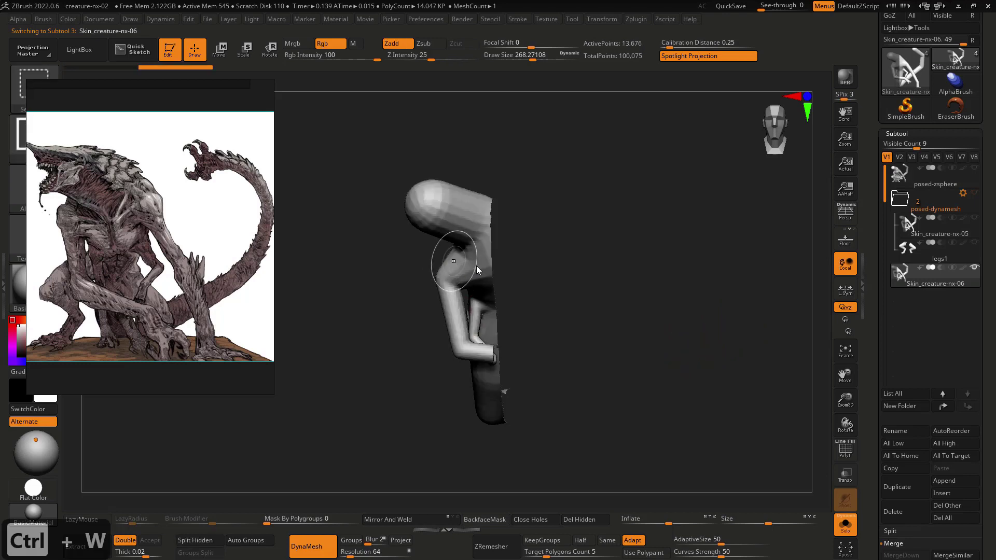
# - Isolate the tail-side half of Skin_creature-nx-06, hiding the head-side half and the stray geometry past the torso's centre line
pyautogui.keyDown('ctrl'); pyautogui.keyDown('shift'); pyautogui.moveTo(687, 357); pyautogui.dragTo(644, 375); pyautogui.keyUp('shift'); pyautogui.keyUp('ctrl')
pyautogui.moveTo(536, 397)
pyautogui.mouseDown()
pyautogui.moveTo(503, 452)
pyautogui.moveTo(521, 484)
pyautogui.moveTo(507, 400)
pyautogui.moveTo(518, 451)
pyautogui.moveTo(440, 381)
pyautogui.moveTo(456, 396)
pyautogui.moveTo(468, 329)
pyautogui.mouseUp()
pyautogui.keyDown('ctrl'); pyautogui.keyDown('alt'); pyautogui.keyDown('shift'); pyautogui.moveTo(495, 294); pyautogui.dragTo(495, 296); pyautogui.keyUp('shift'); pyautogui.keyUp('alt'); pyautogui.keyUp('ctrl')
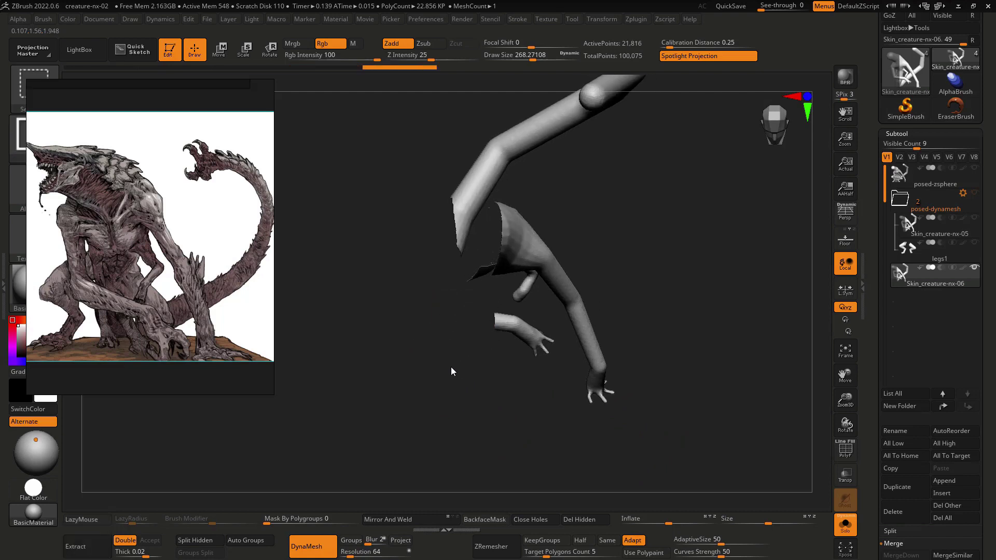
pyautogui.keyDown('ctrl'); pyautogui.keyDown('alt'); pyautogui.keyDown('shift'); pyautogui.moveTo(424, 371); pyautogui.dragTo(465, 310); pyautogui.keyUp('shift'); pyautogui.keyUp('alt'); pyautogui.keyUp('ctrl')
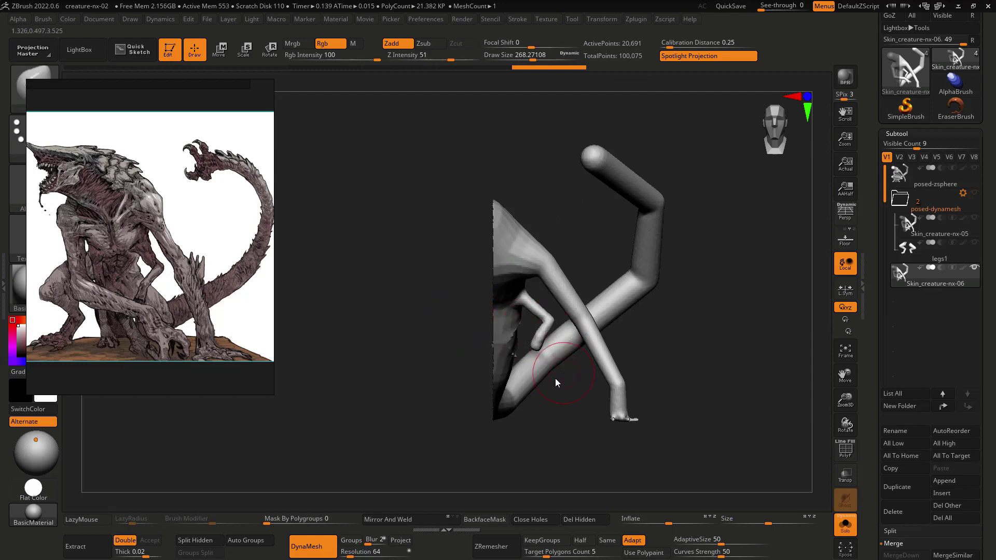
pyautogui.keyDown('alt'); pyautogui.moveTo(555, 378); pyautogui.dragTo(484, 335); pyautogui.keyUp('alt')
# - Turn on double-sided display for the isolated body half so its inner surface is drawn
pyautogui.scroll(-6, 964, 340)
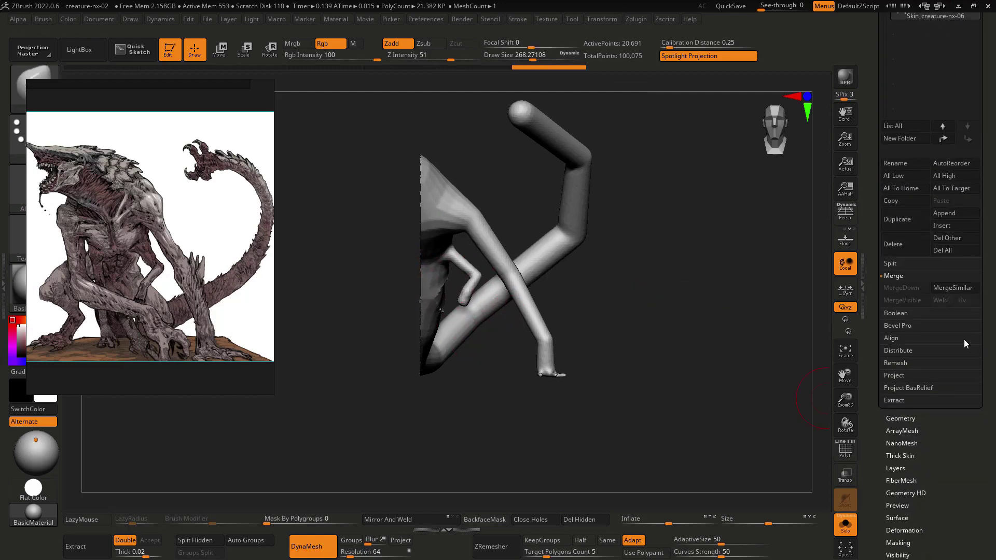
pyautogui.scroll(-5, 970, 432)
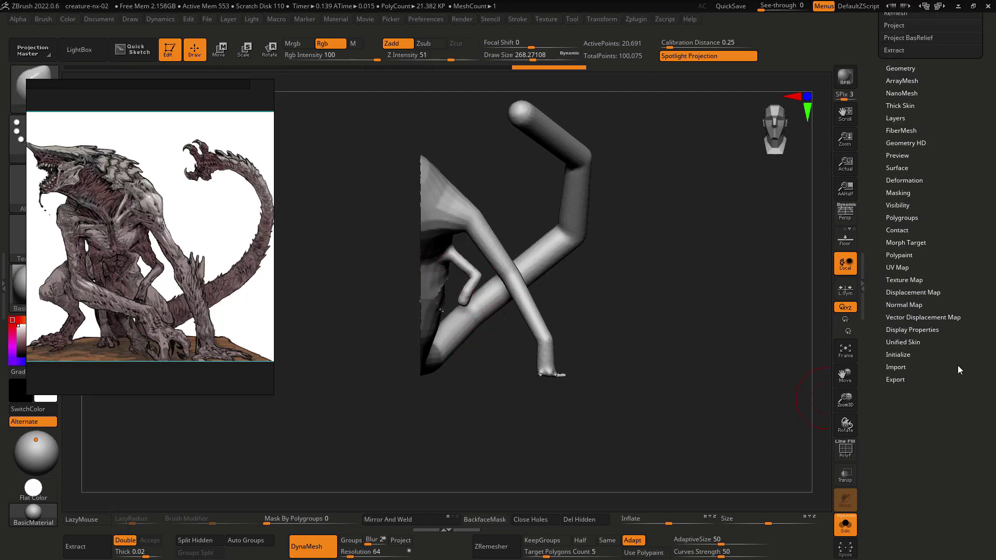
pyautogui.click(916, 330)
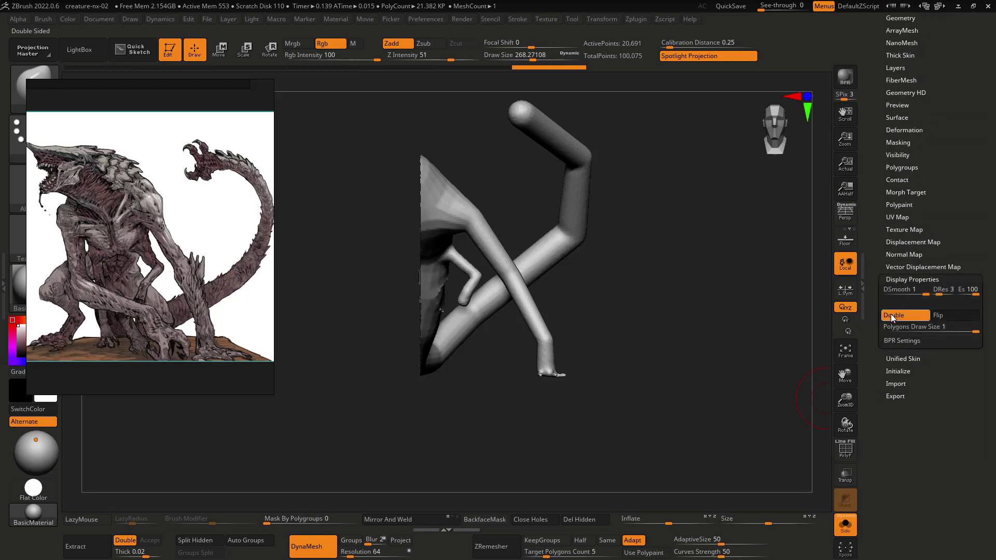
pyautogui.moveTo(688, 363); pyautogui.dragTo(593, 371)
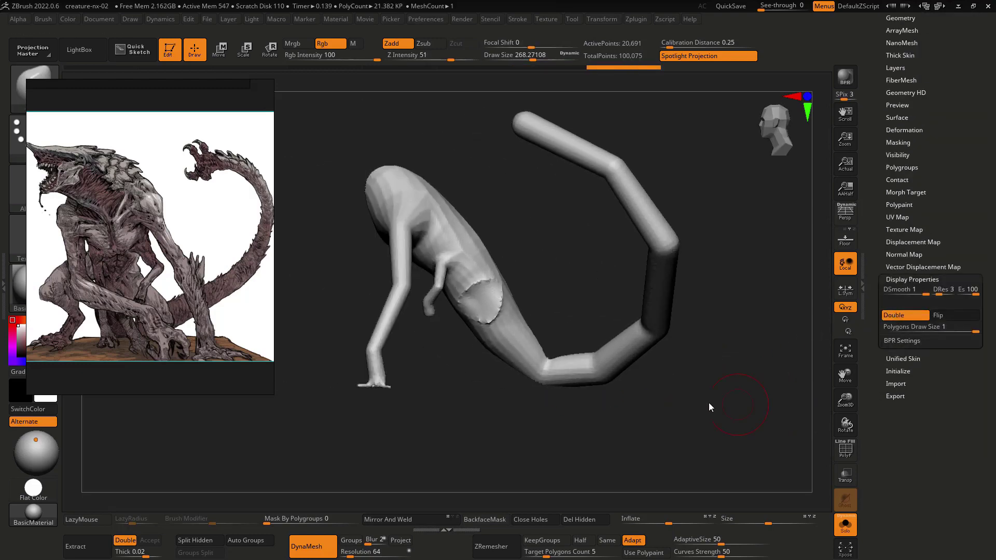
pyautogui.moveTo(708, 403); pyautogui.dragTo(544, 417)
# - Show the floor grid and delete the hidden half of the Skin_creature-nx-06 body
pyautogui.press('w')
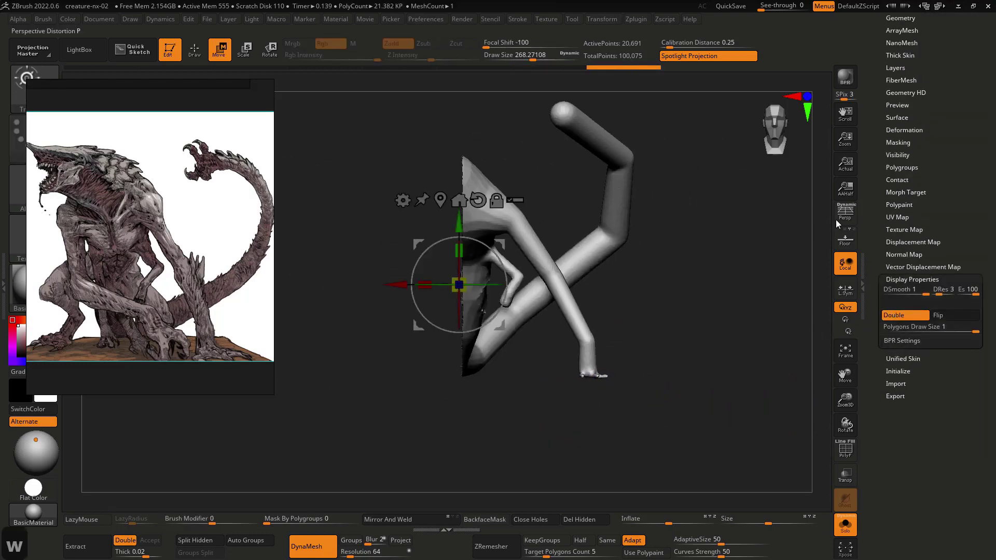
pyautogui.click(845, 239)
pyautogui.keyDown('alt'); pyautogui.moveTo(680, 319); pyautogui.dragTo(559, 406); pyautogui.keyUp('alt')
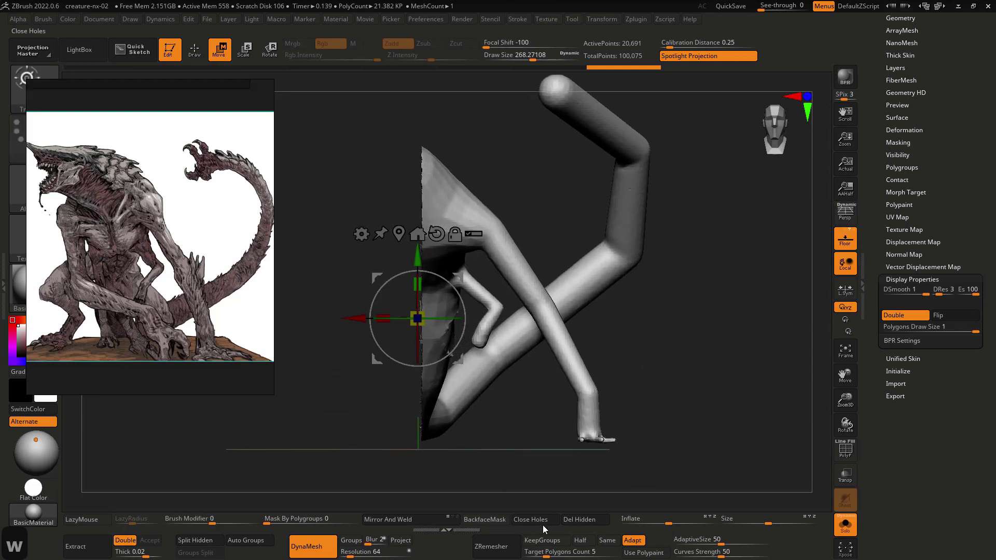
pyautogui.moveTo(513, 431)
pyautogui.mouseDown()
pyautogui.moveTo(440, 428)
pyautogui.moveTo(514, 412)
pyautogui.mouseUp()
pyautogui.moveTo(652, 363); pyautogui.dragTo(632, 356)
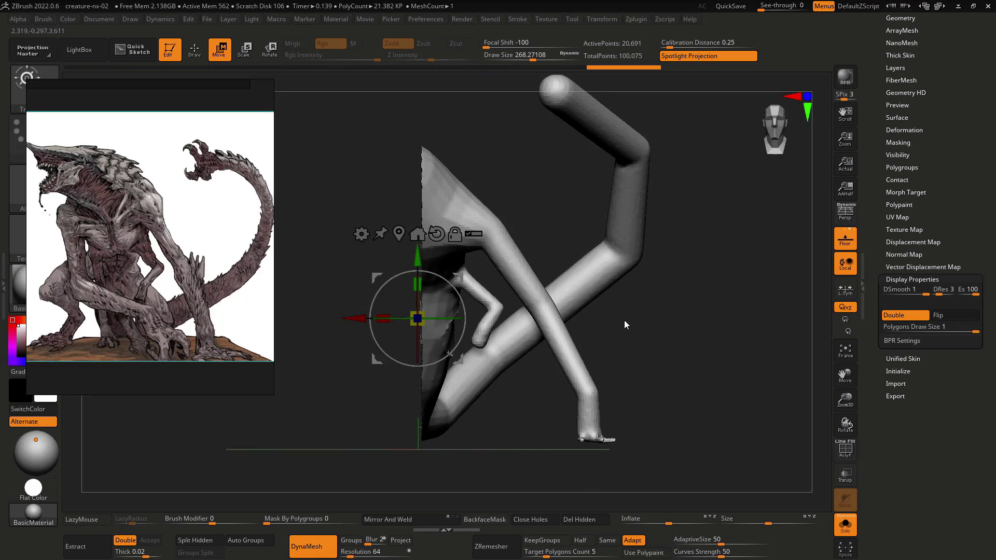
pyautogui.moveTo(660, 343)
pyautogui.mouseDown()
pyautogui.moveTo(621, 343)
pyautogui.moveTo(651, 345)
pyautogui.mouseUp()
pyautogui.click(589, 519)
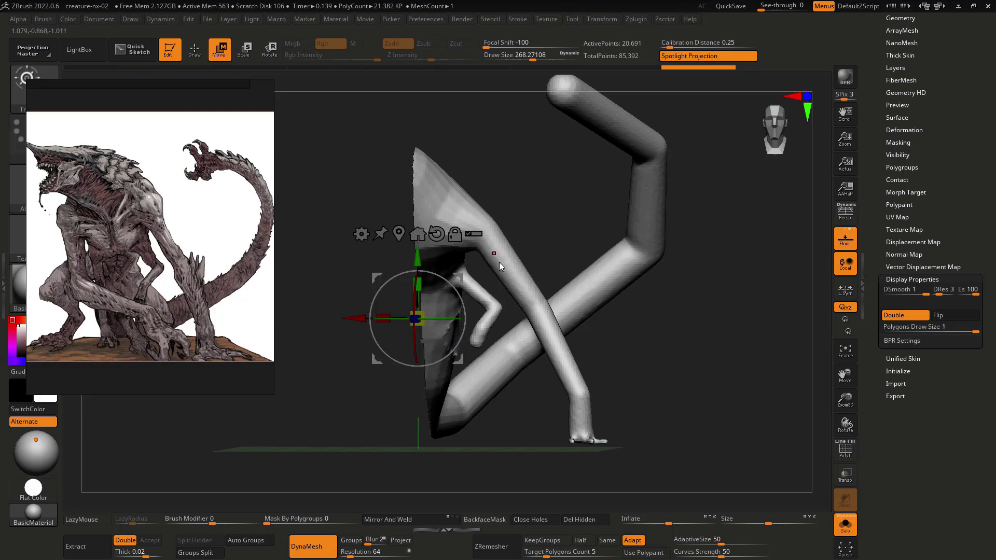
# - Try Mirror and Weld on the remaining body half, and undo it
pyautogui.moveTo(636, 385); pyautogui.dragTo(577, 358)
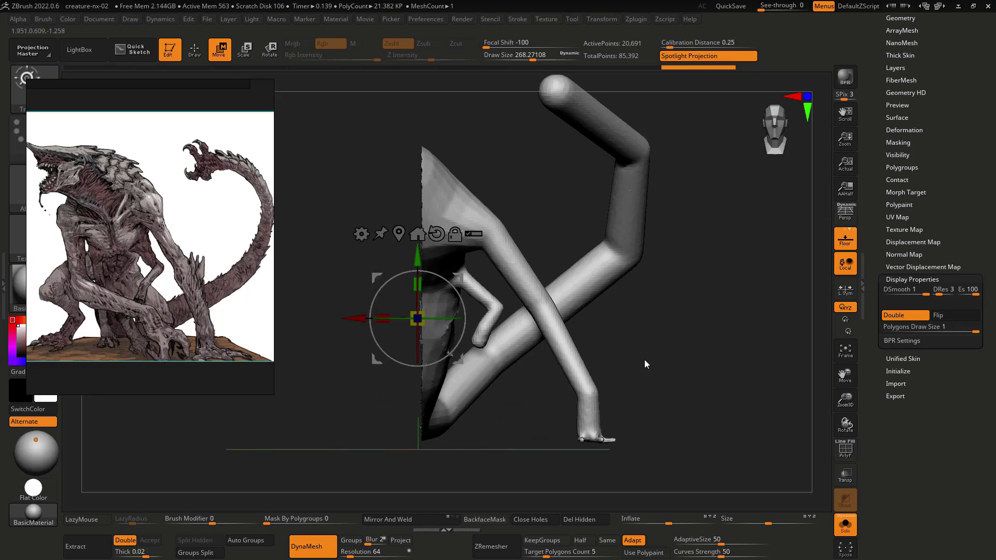
pyautogui.moveTo(641, 359)
pyautogui.mouseDown()
pyautogui.moveTo(599, 357)
pyautogui.moveTo(632, 362)
pyautogui.mouseUp()
pyautogui.click(388, 519)
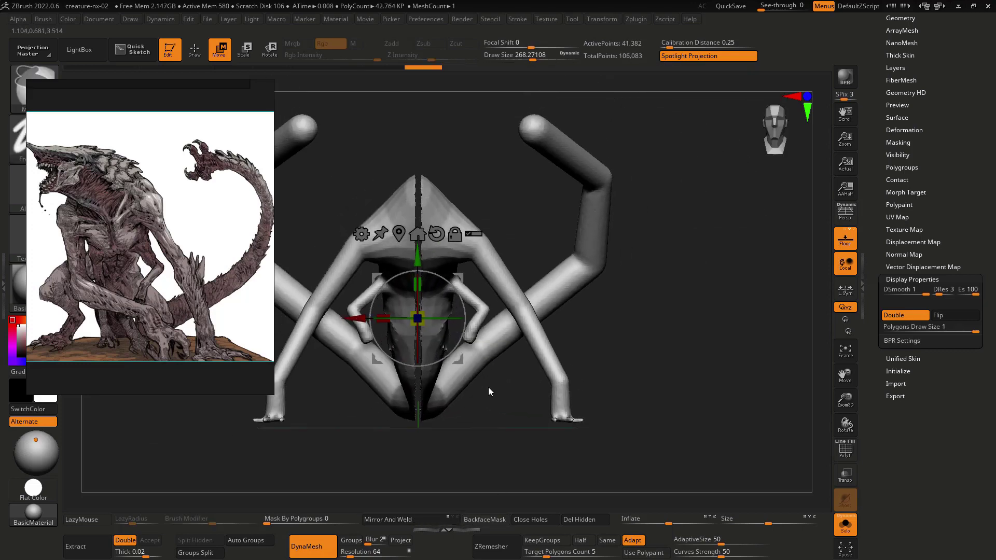
pyautogui.moveTo(489, 391); pyautogui.dragTo(673, 310)
pyautogui.hotkey('ctrl', 'z')
# - Duplicate the posed-zsphere subtool
pyautogui.scroll(6, 954, 163)
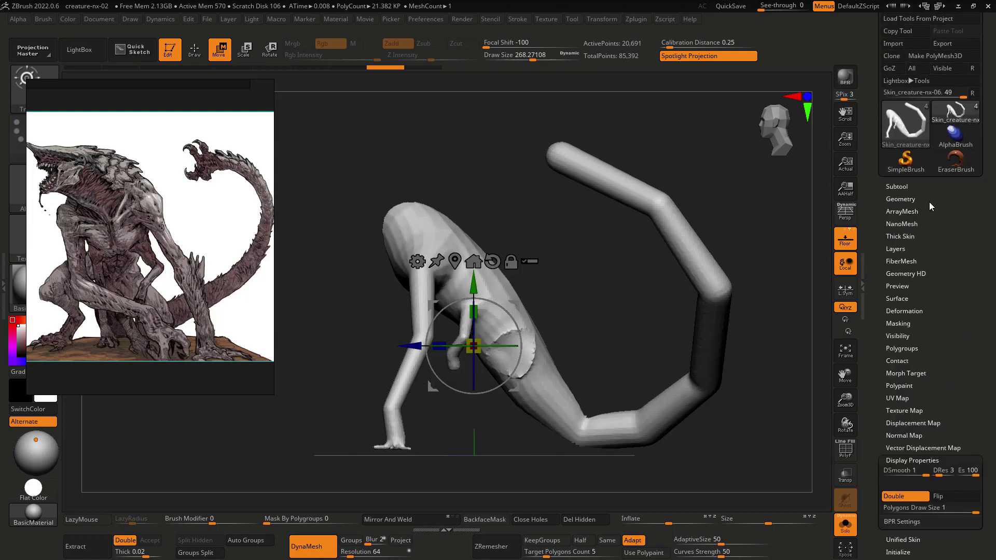
pyautogui.click(917, 183)
pyautogui.scroll(-3, 917, 182)
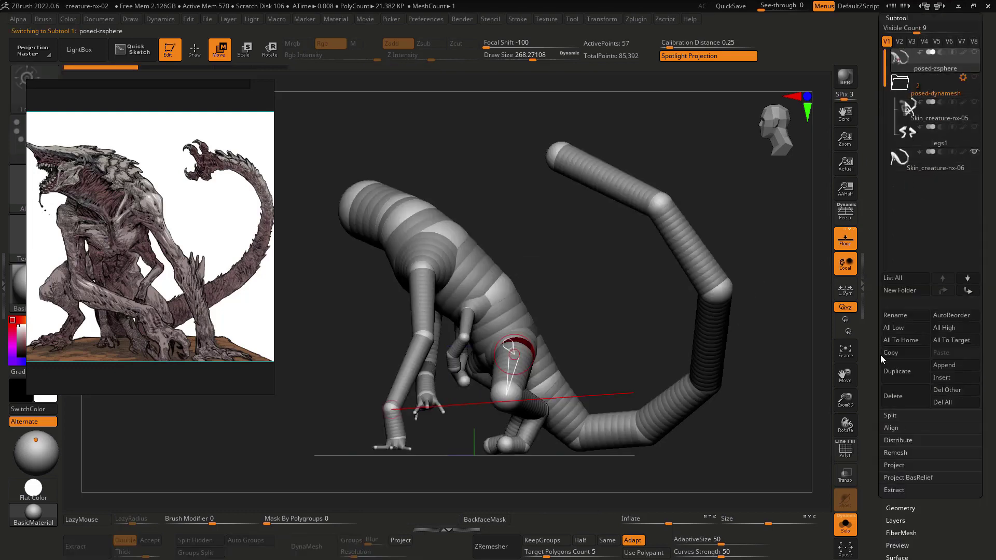
pyautogui.click(904, 371)
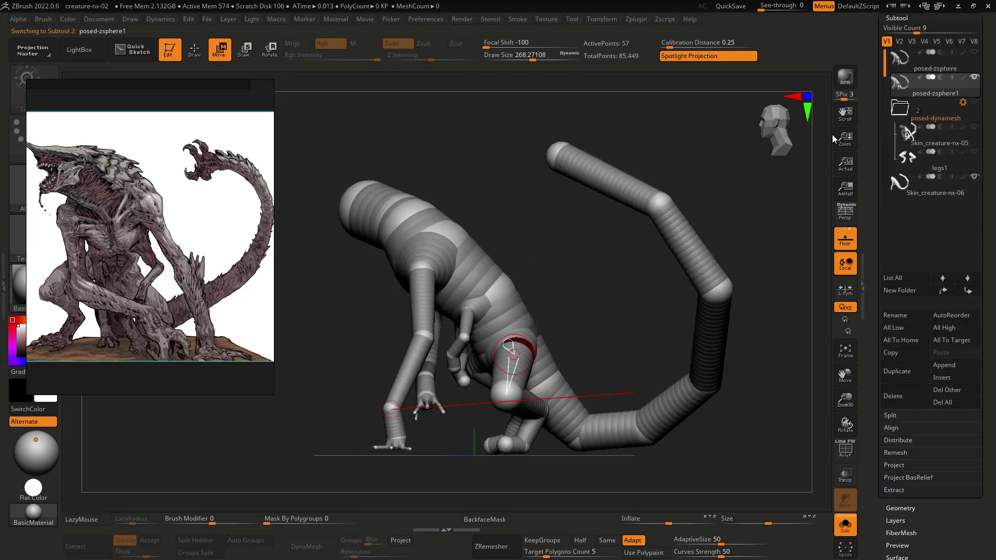
# - Try to pull the posed-zsphere1 tail in towards the torso's centre line, undo it and discard that duplicate
pyautogui.hotkey('alt', 's')
pyautogui.moveTo(774, 298); pyautogui.dragTo(630, 312)
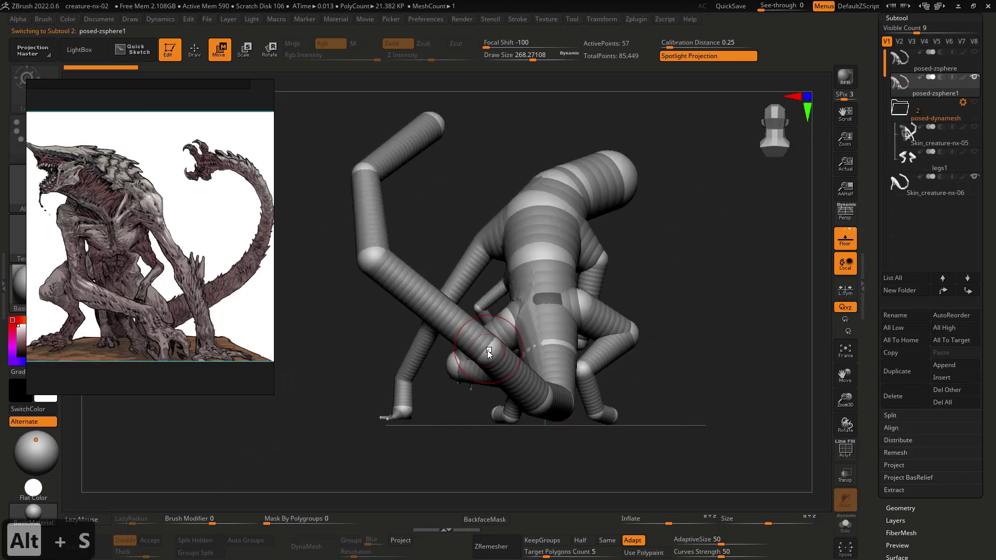
pyautogui.press('x')
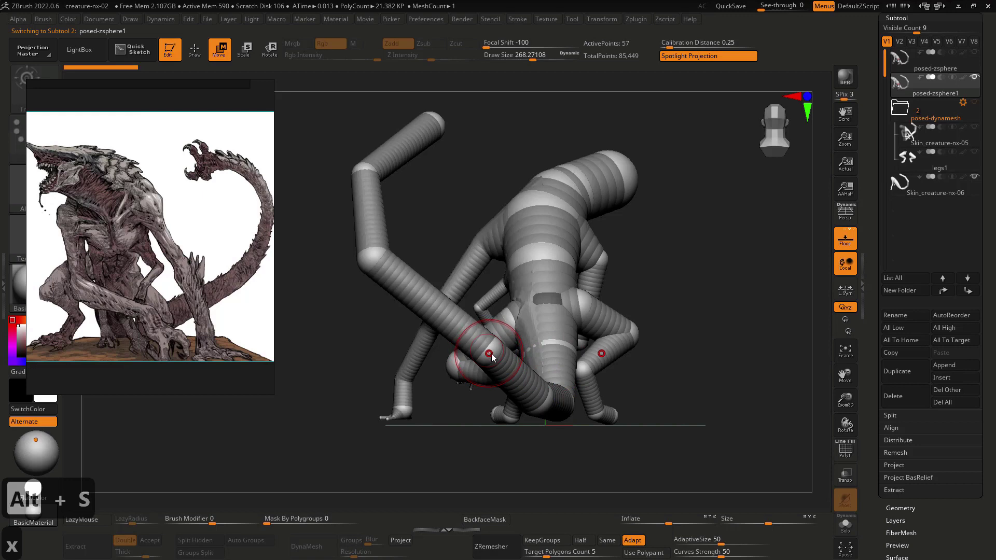
pyautogui.moveTo(492, 357)
pyautogui.mouseDown()
pyautogui.moveTo(549, 341)
pyautogui.moveTo(541, 341)
pyautogui.mouseUp()
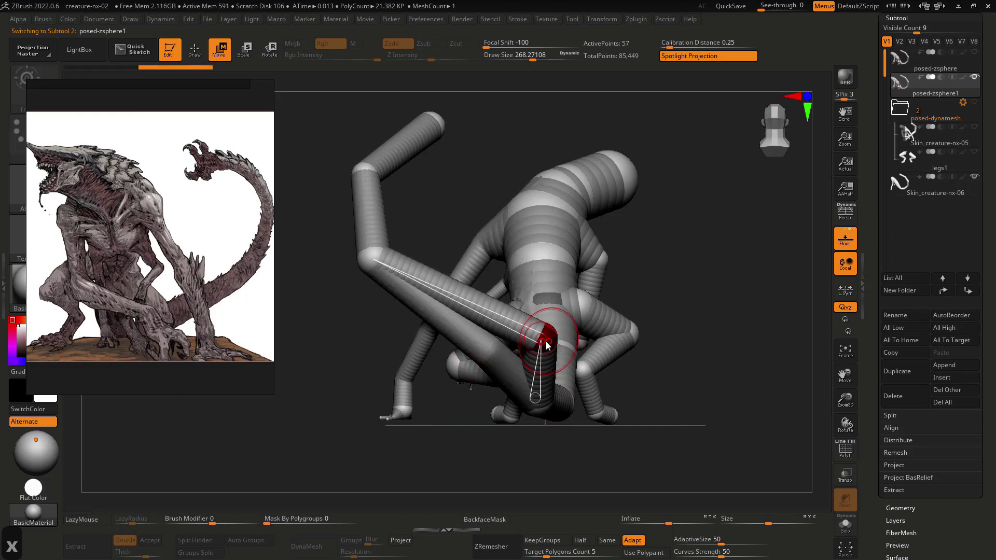
pyautogui.hotkey('alt', 's')
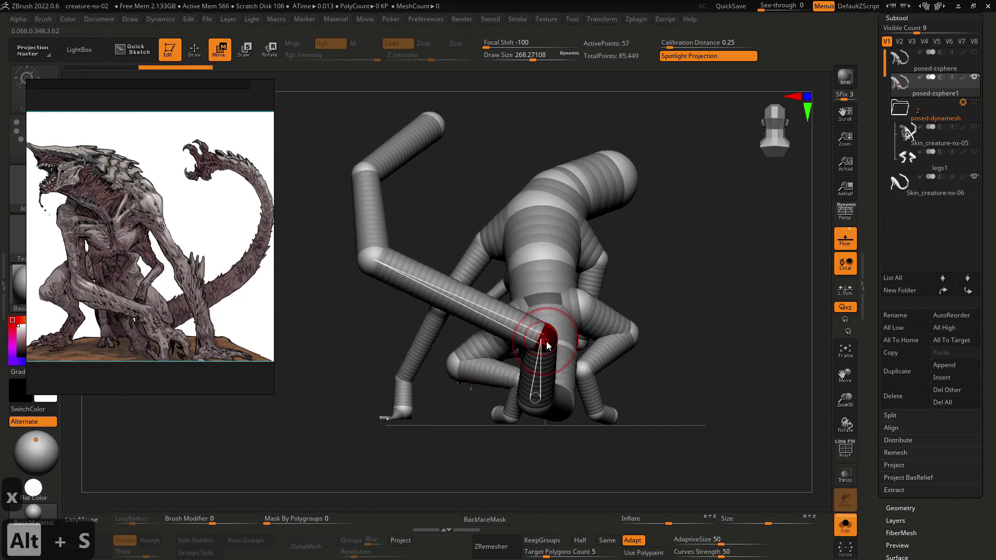
pyautogui.hotkey('ctrl', 'z')
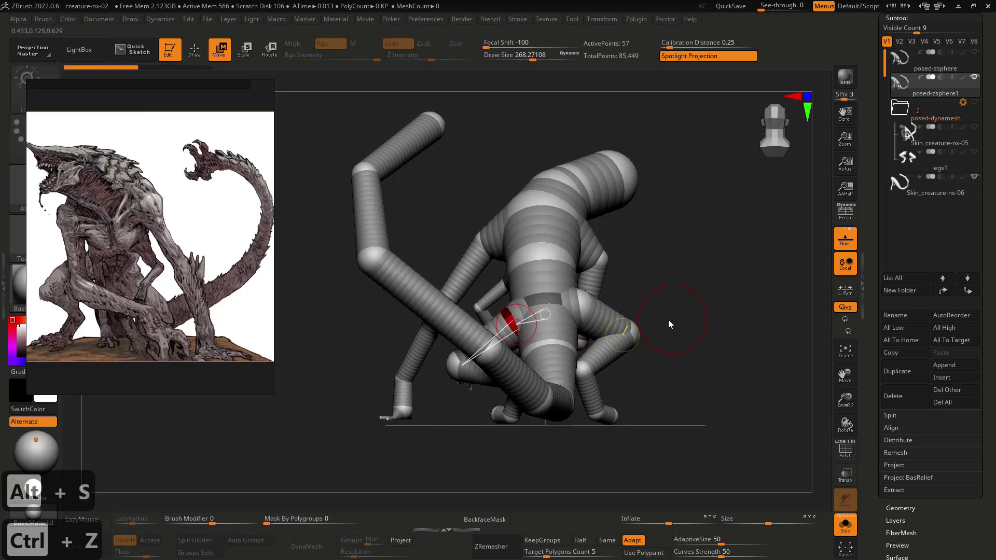
pyautogui.click(897, 398)
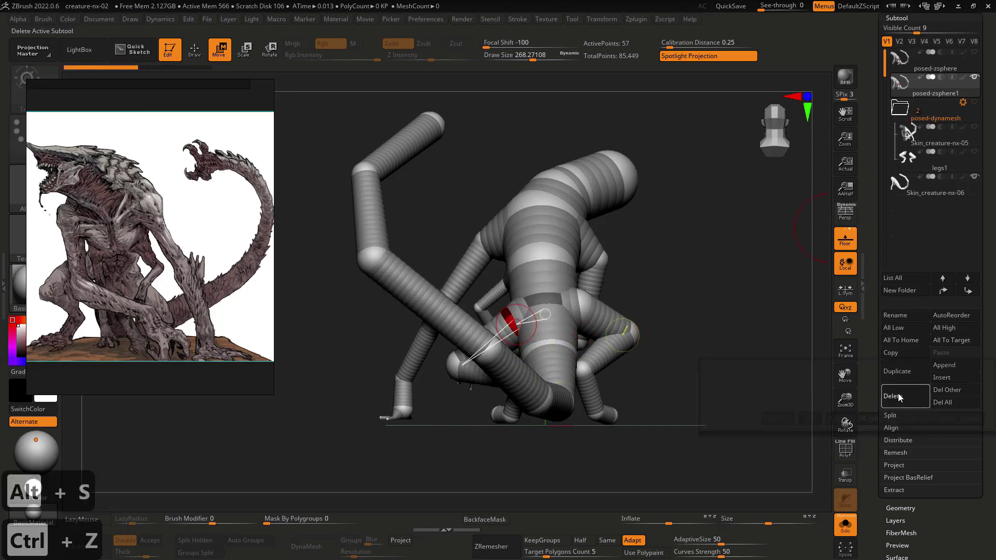
pyautogui.click(810, 419)
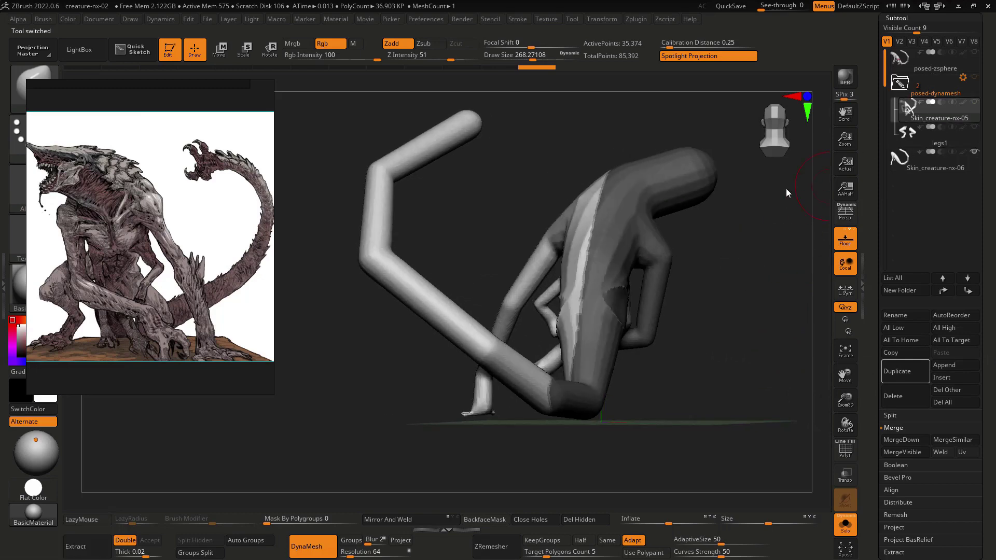
# - Select the half-body subtool Skin_creature-nx-06 and append a new ZSphere below it
pyautogui.click(900, 158)
pyautogui.moveTo(783, 283); pyautogui.dragTo(730, 295)
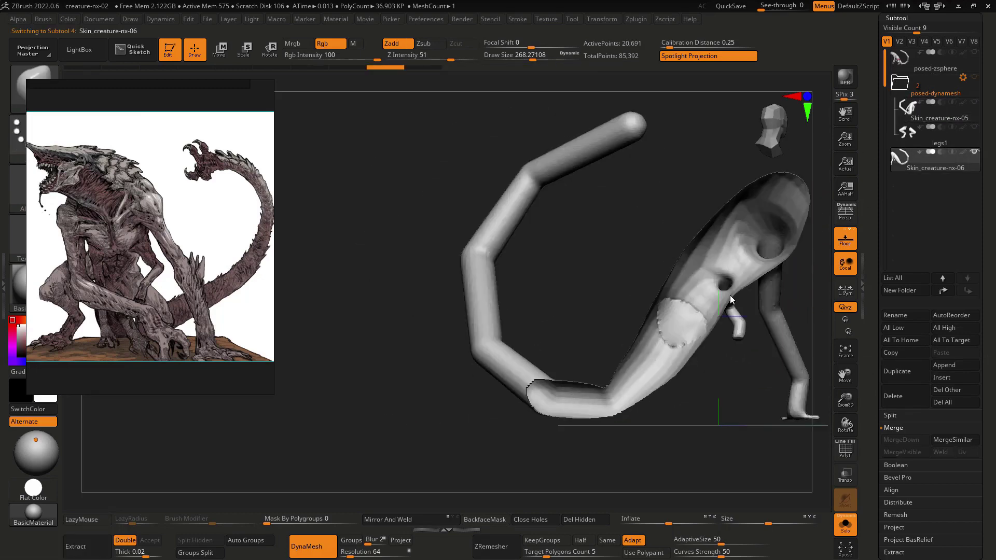
pyautogui.click(958, 367)
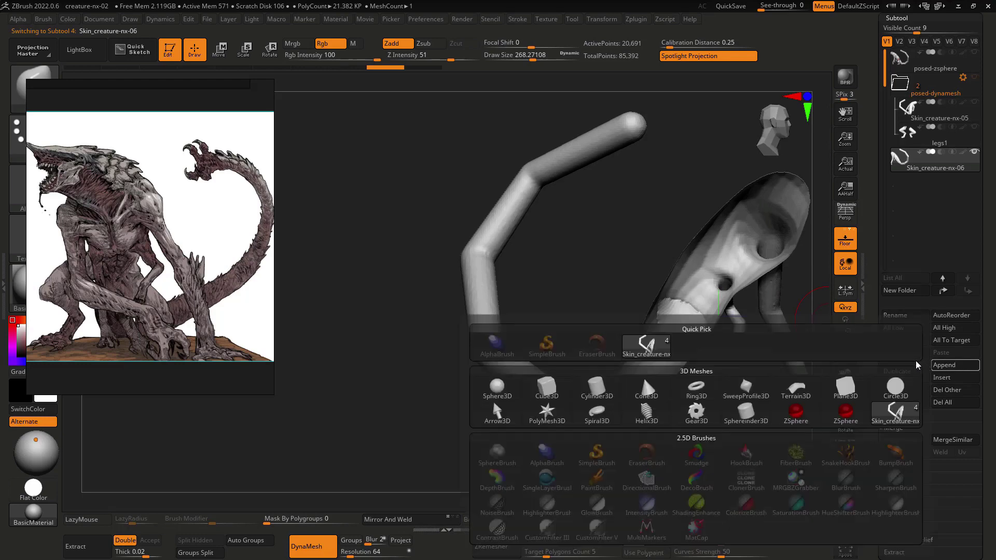
pyautogui.click(792, 419)
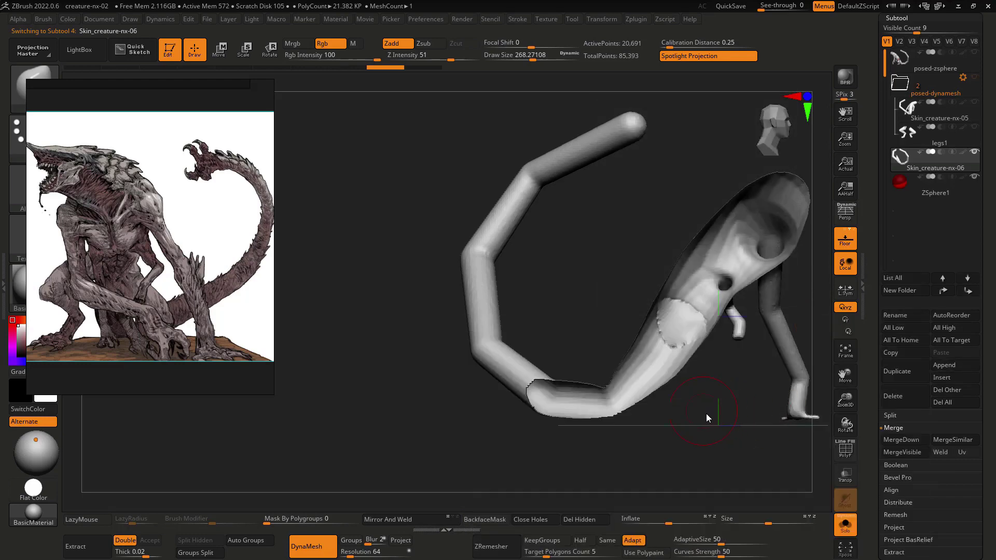
pyautogui.moveTo(706, 414); pyautogui.dragTo(819, 409)
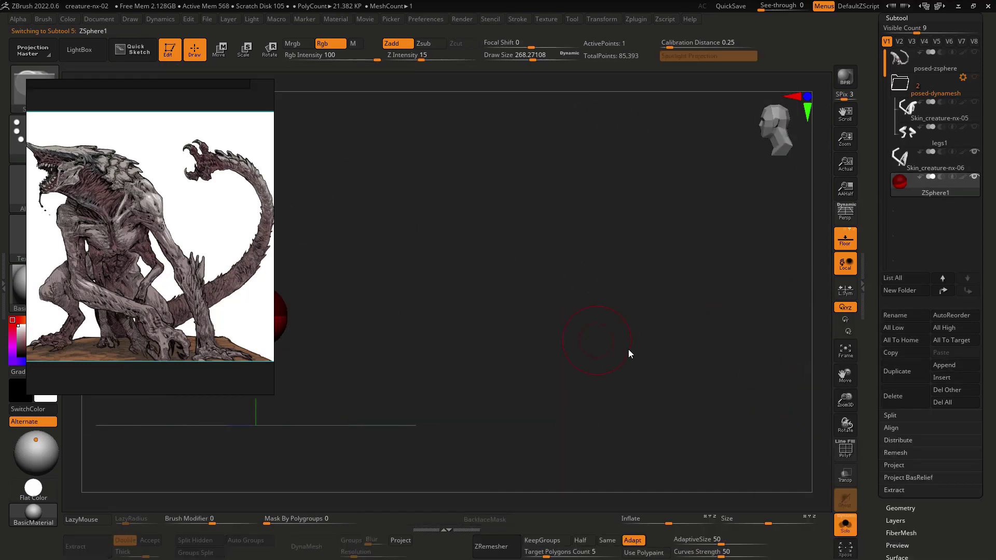
# - Scale down the appended ZSphere and place it at the lower bend of the body where the tail begins
pyautogui.hotkey('alt', 's')
pyautogui.press('w')
pyautogui.moveTo(402, 337); pyautogui.dragTo(515, 408)
pyautogui.hotkey('ctrl', 'z')
pyautogui.press('x')
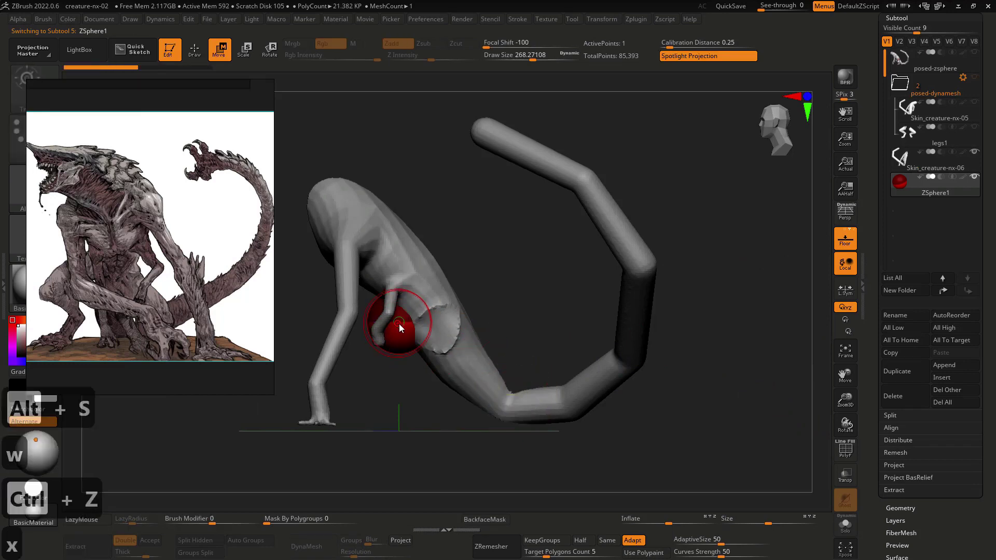
pyautogui.moveTo(407, 328); pyautogui.dragTo(487, 326, button='right')
pyautogui.press('w')
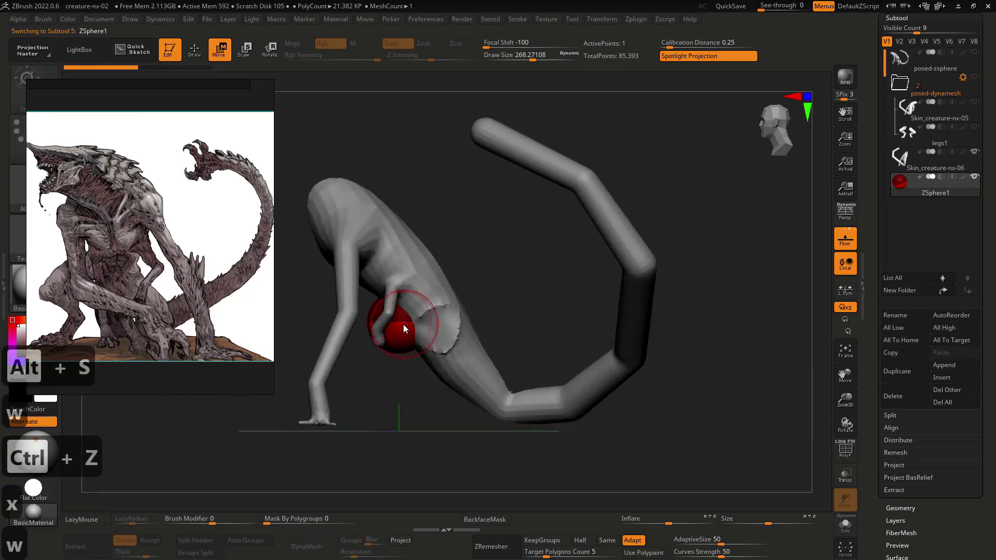
pyautogui.moveTo(405, 332); pyautogui.dragTo(460, 360)
pyautogui.press('e')
pyautogui.moveTo(501, 386); pyautogui.dragTo(416, 356)
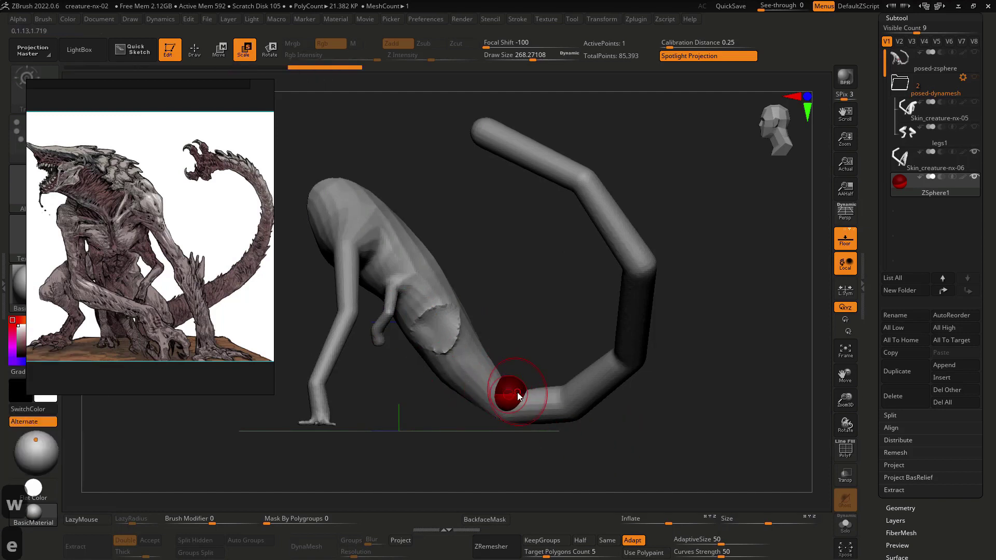
pyautogui.press('w')
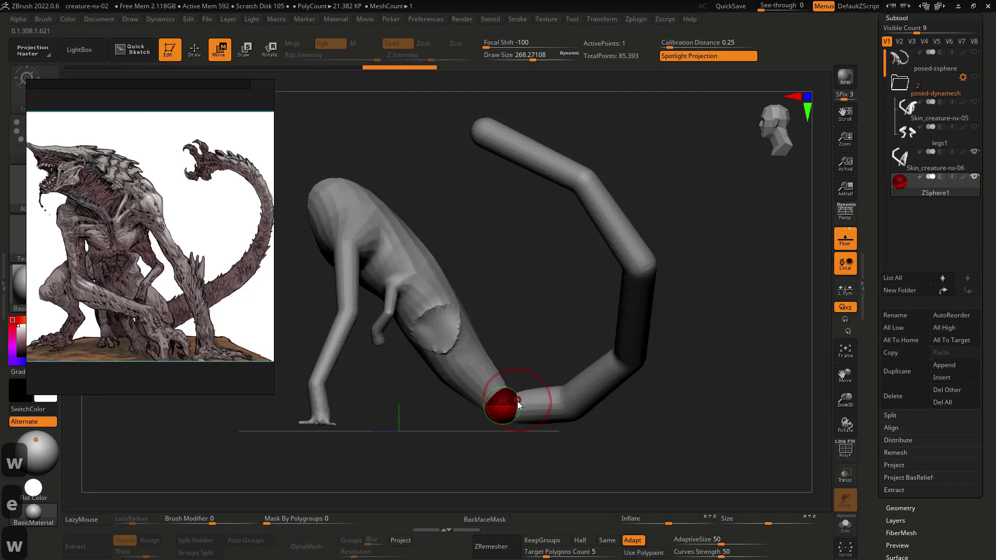
# - Try drawing a child ZSphere from the isolated root sphere in the back view, and undo it
pyautogui.hotkey('alt', 's')
pyautogui.press('q')
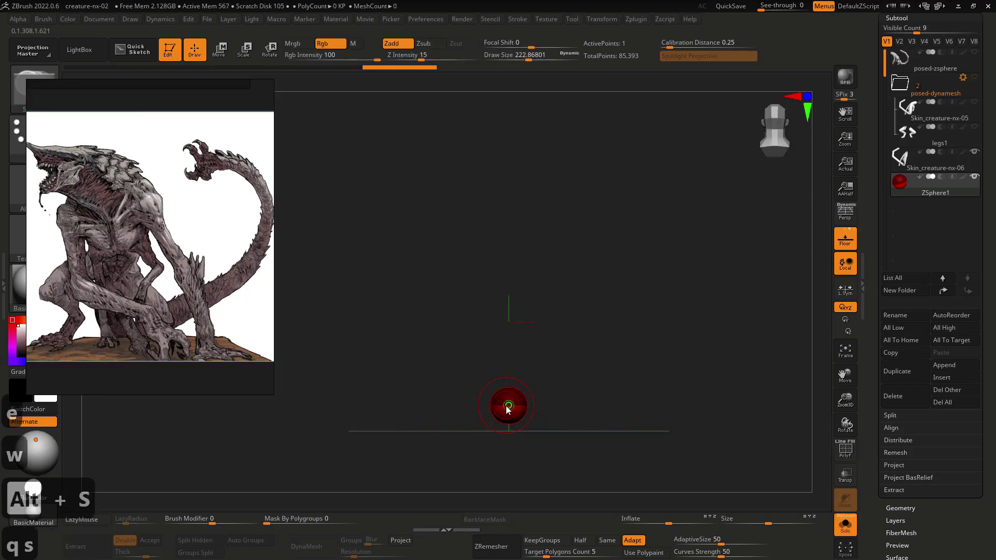
pyautogui.press('s')
pyautogui.click(505, 407)
pyautogui.press('q')
pyautogui.moveTo(508, 406)
pyautogui.mouseDown()
pyautogui.moveTo(571, 425)
pyautogui.moveTo(530, 408)
pyautogui.mouseUp()
pyautogui.hotkey('ctrl', 'z')
pyautogui.hotkey('alt', 's')
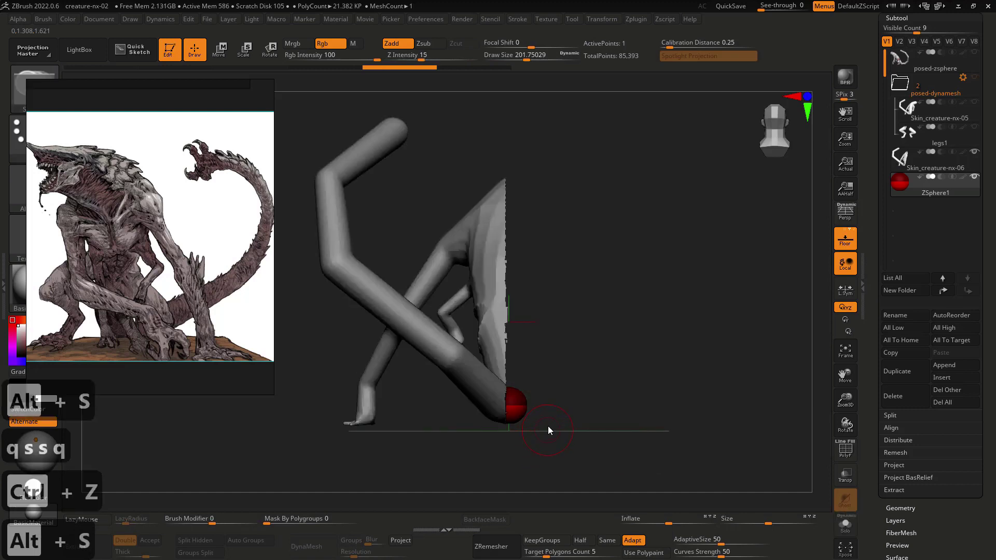
# - Try adding a smaller child ZSphere at the tail base and pulling it upward, and undo it
pyautogui.press('s')
pyautogui.click(511, 410)
pyautogui.keyDown('shift'); pyautogui.click(520, 411); pyautogui.keyUp('shift')
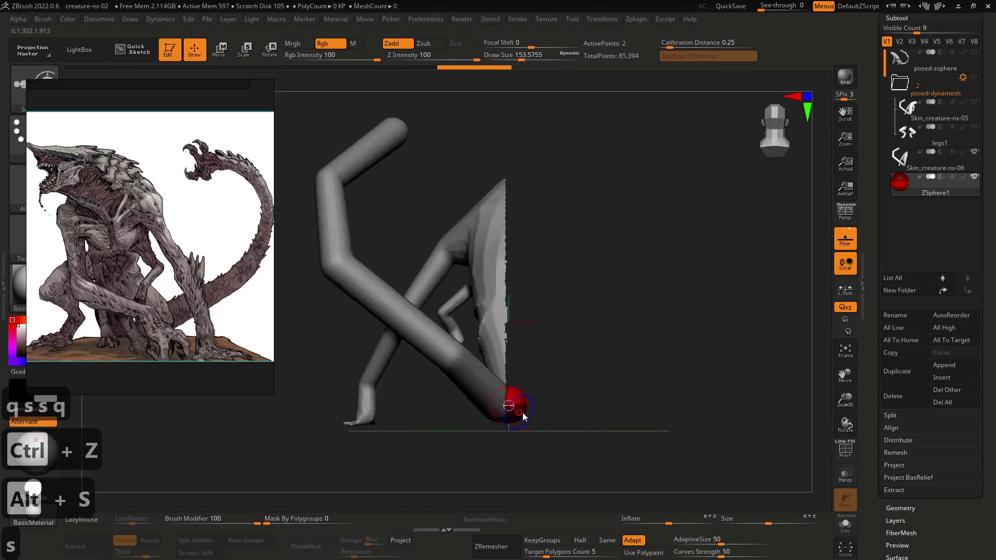
pyautogui.keyDown('shift'); pyautogui.moveTo(522, 413); pyautogui.dragTo(502, 411, button='right'); pyautogui.keyUp('shift')
pyautogui.press('w')
pyautogui.moveTo(505, 409)
pyautogui.mouseDown()
pyautogui.moveTo(475, 407)
pyautogui.moveTo(486, 413)
pyautogui.moveTo(463, 320)
pyautogui.moveTo(516, 275)
pyautogui.mouseUp()
pyautogui.hotkey('ctrl', 'z')
pyautogui.hotkey('ctrl', 'z')
# - Add a child ZSphere on the root sphere, pull it up to the tip of the tail and adjust its size
pyautogui.press('s')
pyautogui.click(501, 412)
pyautogui.press('w')
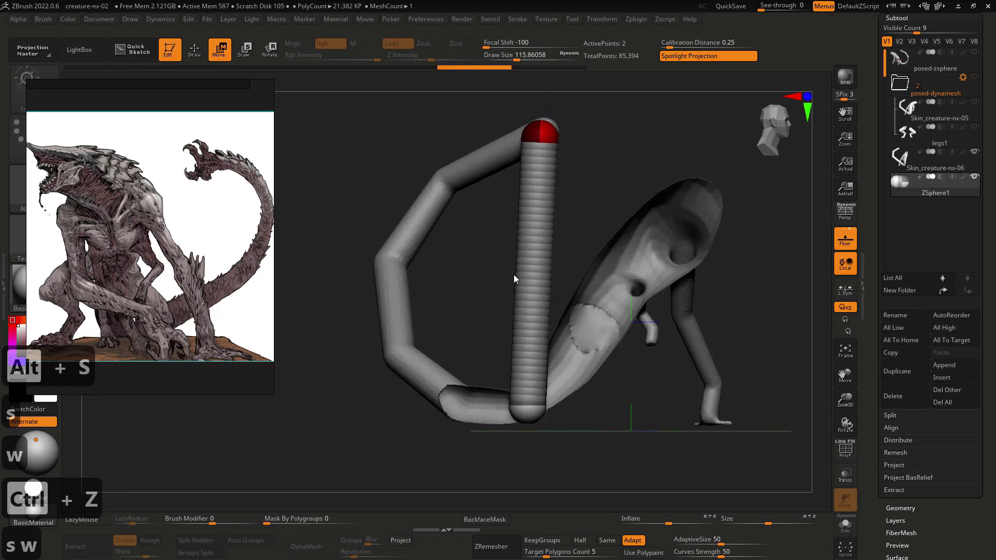
pyautogui.press('e')
pyautogui.moveTo(536, 129)
pyautogui.mouseDown()
pyautogui.moveTo(527, 119)
pyautogui.moveTo(547, 131)
pyautogui.mouseUp()
pyautogui.press('w')
# - Insert two ZSpheres in the upper part of the new tail chain and move them onto the existing tail's upper bends
pyautogui.press('q')
pyautogui.click(544, 181)
pyautogui.press('w')
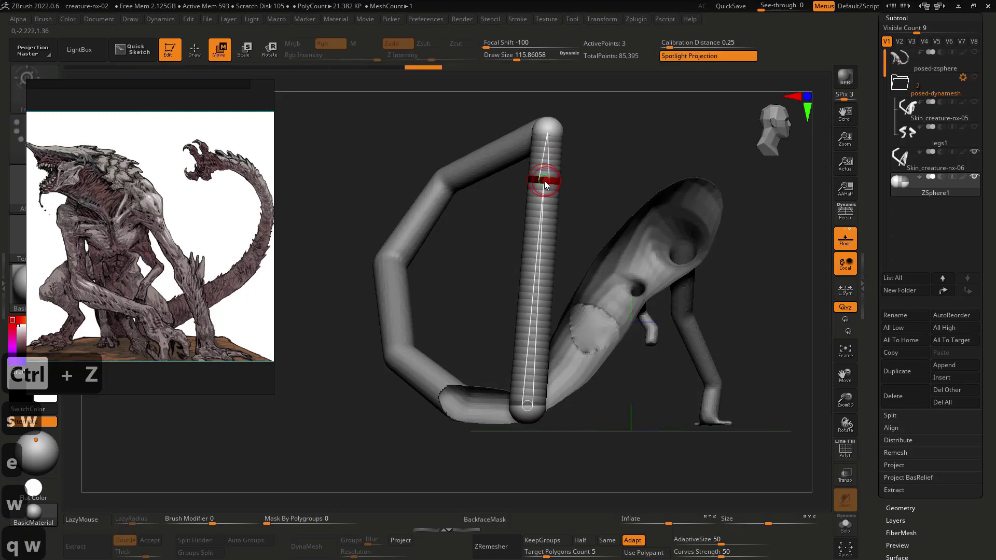
pyautogui.moveTo(544, 181); pyautogui.dragTo(500, 185)
pyautogui.press('q')
pyautogui.click(472, 254)
pyautogui.press('w')
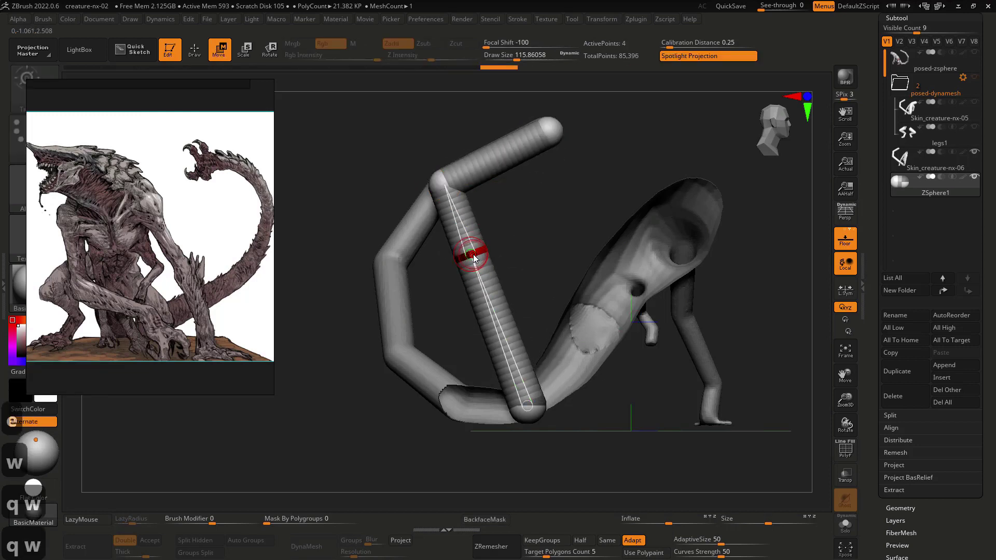
pyautogui.moveTo(472, 254); pyautogui.dragTo(435, 254)
# - Insert two more ZSpheres in the lower part of the chain and move them onto the existing tail's lower bends
pyautogui.press('q')
pyautogui.click(457, 320)
pyautogui.press('w')
pyautogui.moveTo(459, 324); pyautogui.dragTo(422, 334)
pyautogui.press('q')
pyautogui.press('w')
pyautogui.moveTo(468, 383); pyautogui.dragTo(465, 391)
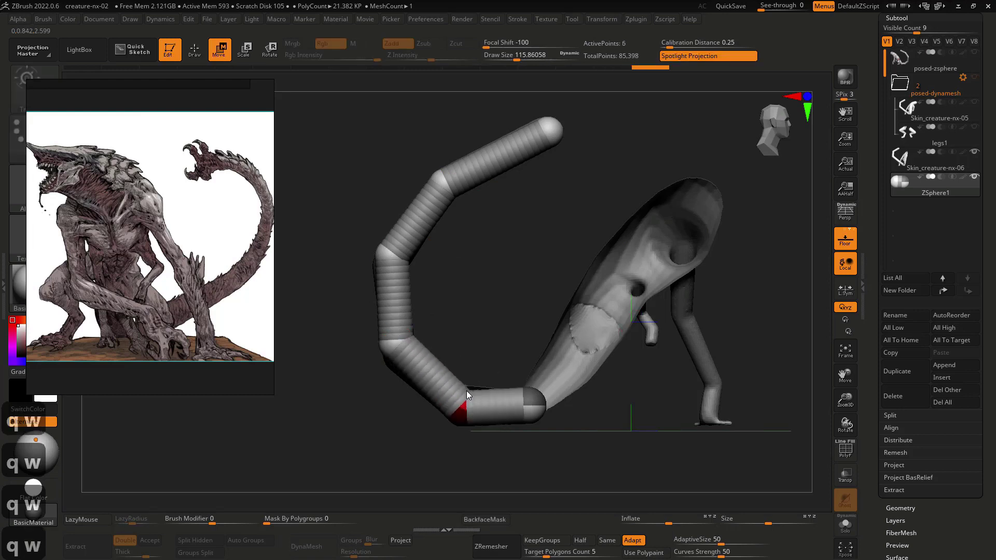
# - Check the new tail alone and against the body, and move its tip and upper bends outward into a larger curve
pyautogui.moveTo(482, 346); pyautogui.dragTo(514, 334)
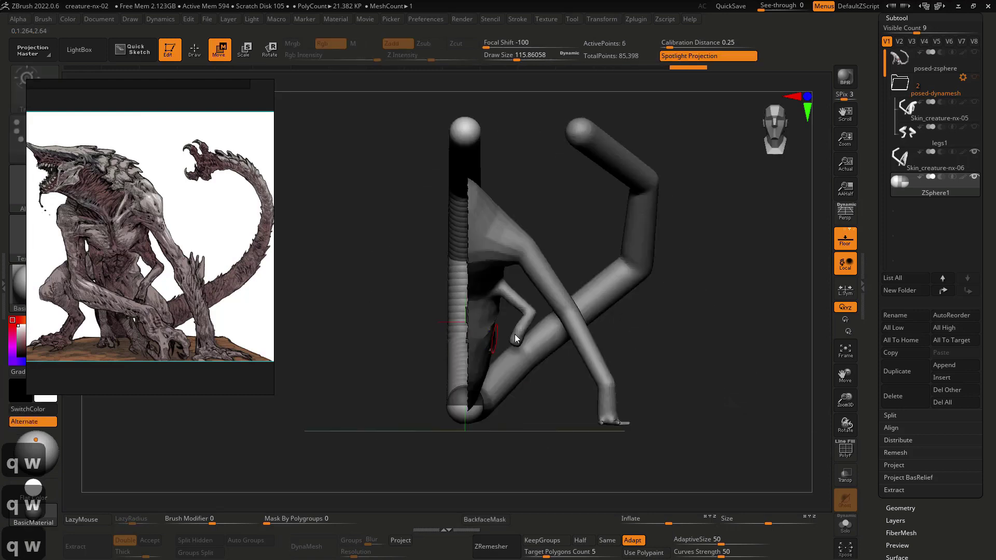
pyautogui.hotkey('alt', 's')
pyautogui.moveTo(502, 217); pyautogui.dragTo(500, 236)
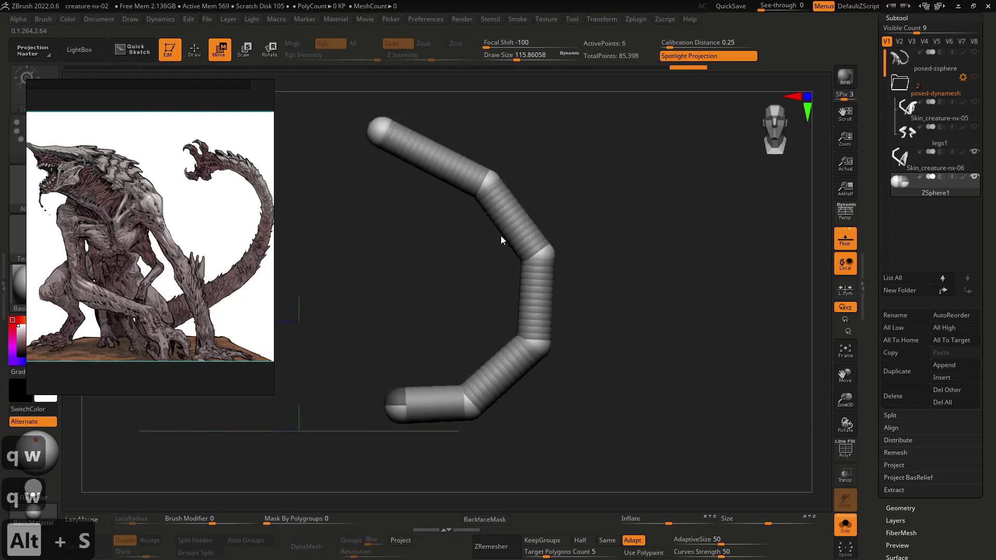
pyautogui.hotkey('alt', 's')
pyautogui.moveTo(590, 232); pyautogui.dragTo(585, 306)
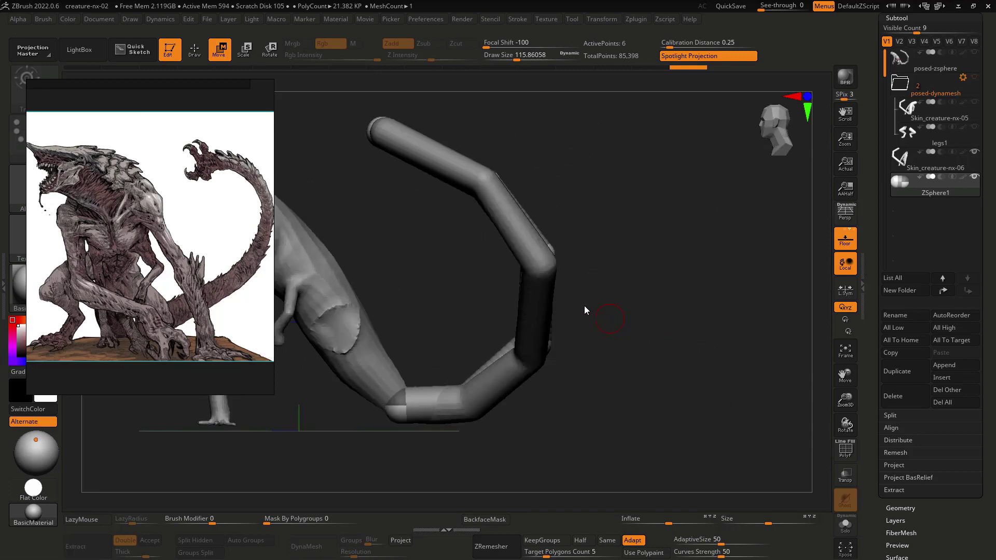
pyautogui.moveTo(574, 250); pyautogui.dragTo(527, 242)
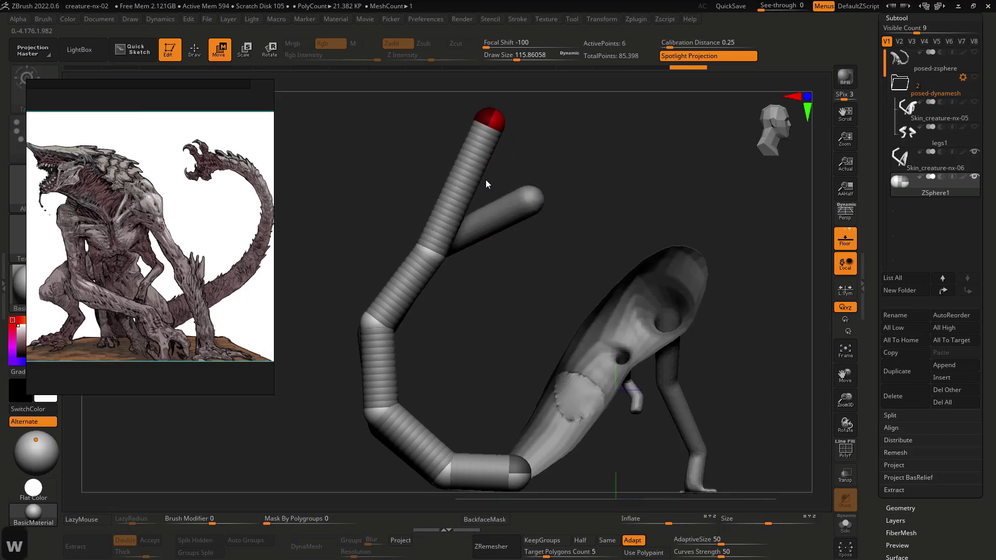
pyautogui.moveTo(435, 235); pyautogui.dragTo(352, 214)
pyautogui.press('w')
pyautogui.press('w')
pyautogui.moveTo(376, 324); pyautogui.dragTo(335, 345)
pyautogui.hotkey('ctrl', 'z')
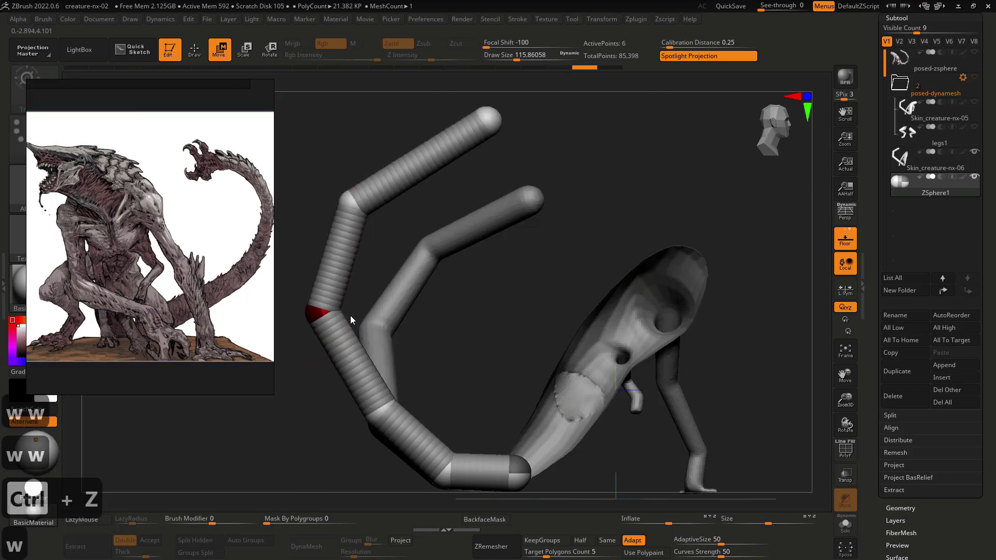
# - Adjust the tail's middle and lower bend ZSpheres outward to round out the larger curve
pyautogui.press('w')
pyautogui.moveTo(382, 402); pyautogui.dragTo(354, 399)
pyautogui.press('w')
pyautogui.press('w')
pyautogui.moveTo(334, 318); pyautogui.dragTo(316, 296)
pyautogui.press('w')
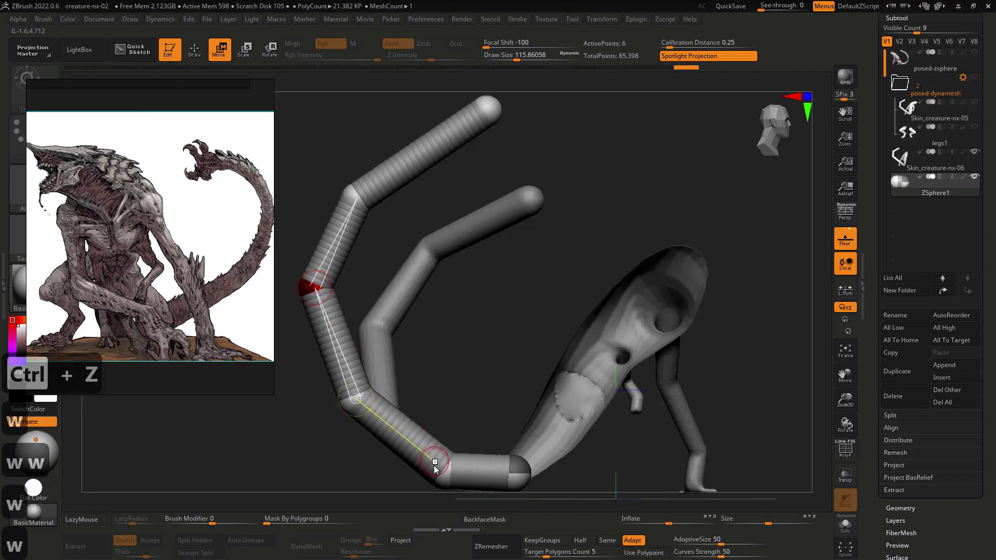
pyautogui.moveTo(430, 471); pyautogui.dragTo(453, 469)
pyautogui.hotkey('ctrl', 'z')
pyautogui.press('w')
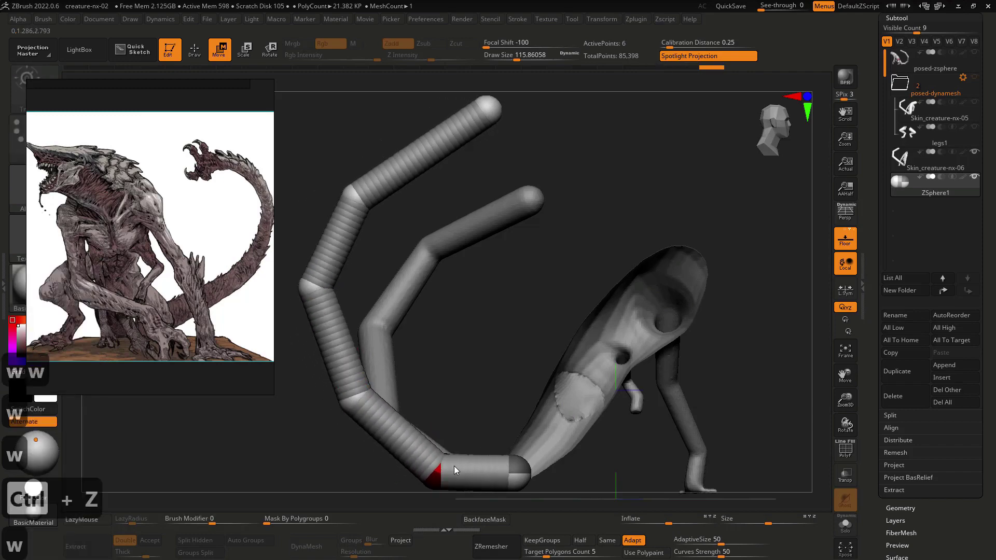
# - Try Mirror And Weld on the half body Skin_creature-nx-06 with its old tail still attached, and undo it
pyautogui.keyDown('shift'); pyautogui.moveTo(409, 401); pyautogui.dragTo(438, 398); pyautogui.keyUp('shift')
pyautogui.keyDown('alt'); pyautogui.moveTo(612, 370); pyautogui.dragTo(557, 400); pyautogui.keyUp('alt')
pyautogui.click(934, 165)
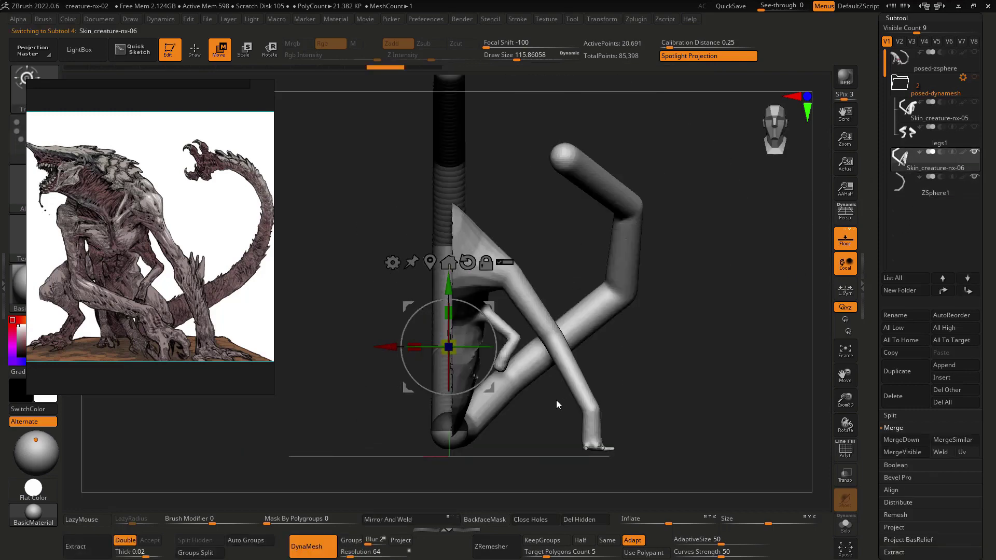
pyautogui.click(395, 519)
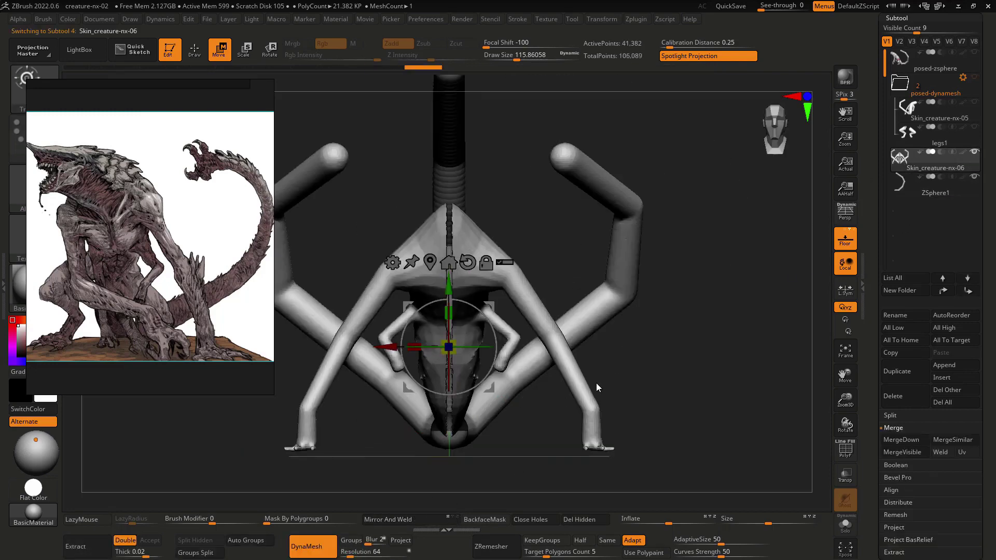
pyautogui.moveTo(673, 373); pyautogui.dragTo(610, 378)
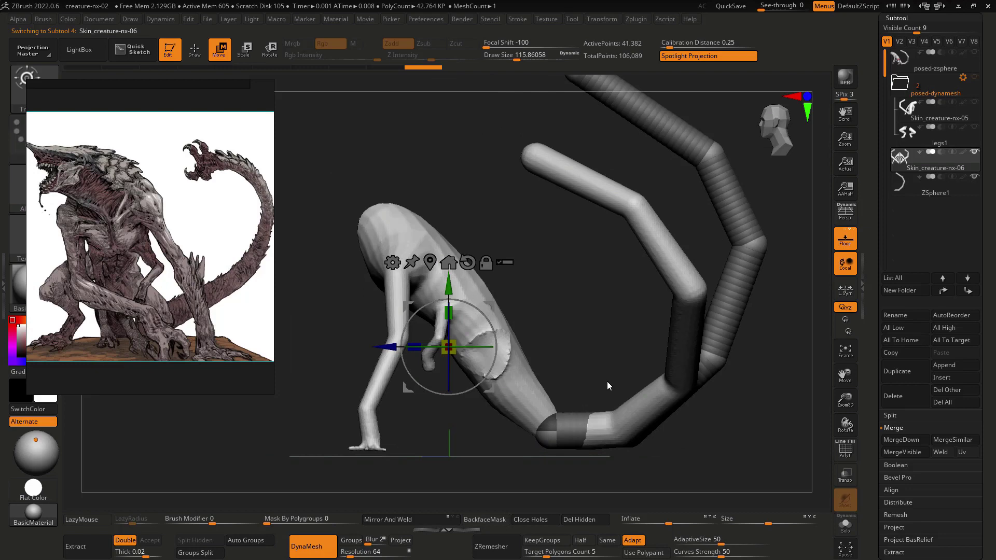
pyautogui.hotkey('ctrl', 'z')
# - Isolate Skin_creature-nx-06, hide its old tail from the lower bend onward and delete the hidden geometry
pyautogui.hotkey('alt', 's')
pyautogui.press('q')
pyautogui.press('q')
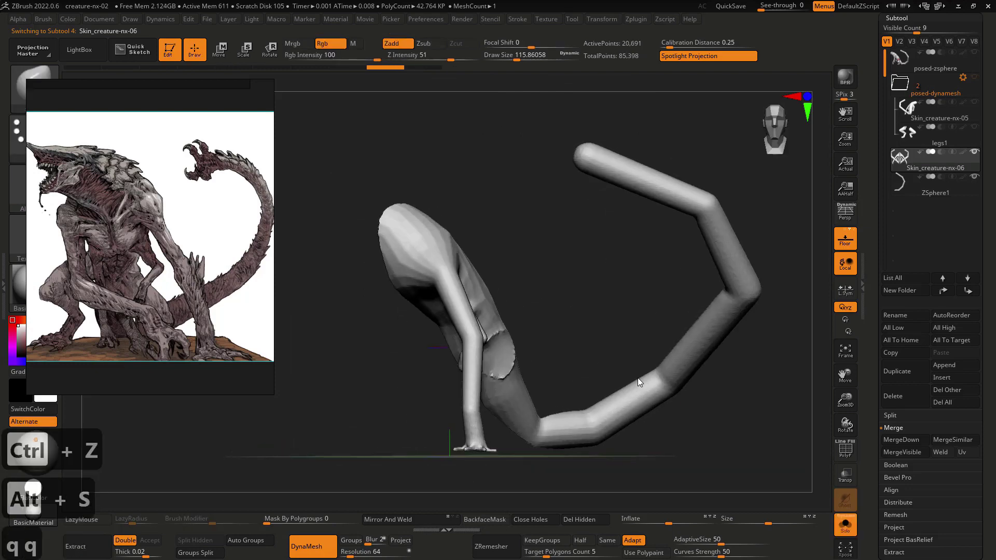
pyautogui.moveTo(638, 383); pyautogui.dragTo(627, 353, button='right')
pyautogui.keyDown('ctrl'); pyautogui.keyDown('alt'); pyautogui.keyDown('shift'); pyautogui.moveTo(551, 185); pyautogui.dragTo(639, 268); pyautogui.keyUp('shift'); pyautogui.keyUp('alt'); pyautogui.keyUp('ctrl')
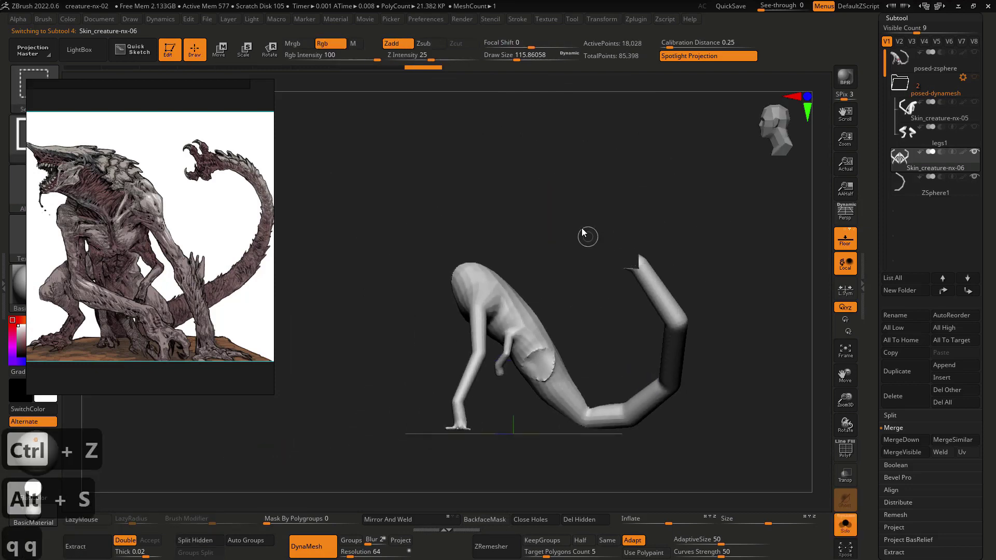
pyautogui.keyDown('ctrl'); pyautogui.keyDown('alt'); pyautogui.keyDown('shift'); pyautogui.moveTo(586, 234); pyautogui.dragTo(767, 453); pyautogui.keyUp('shift'); pyautogui.keyUp('alt'); pyautogui.keyUp('ctrl')
pyautogui.hotkey('alt', 's')
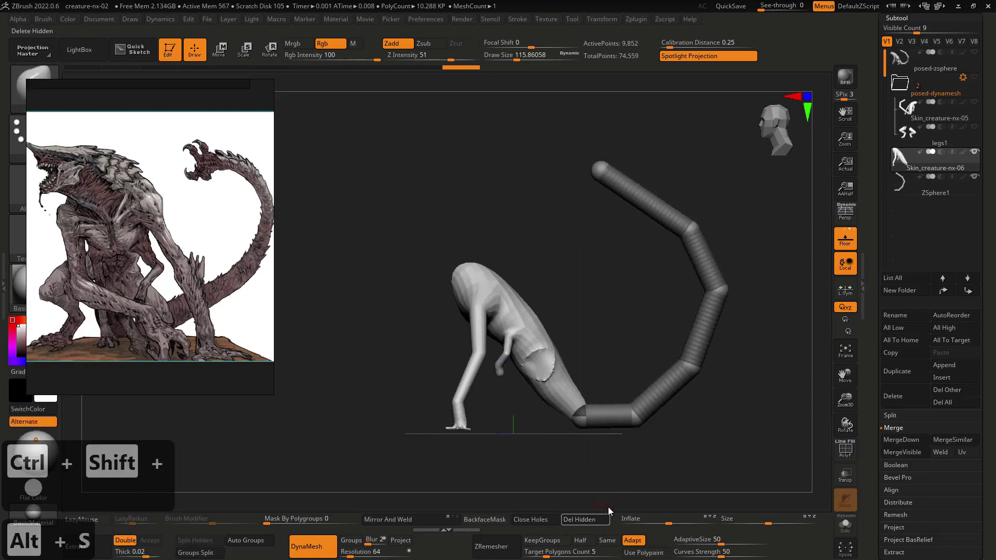
# - Mirror and weld the tailless body half across the centre line and turn on perspective
pyautogui.moveTo(608, 507); pyautogui.dragTo(711, 442)
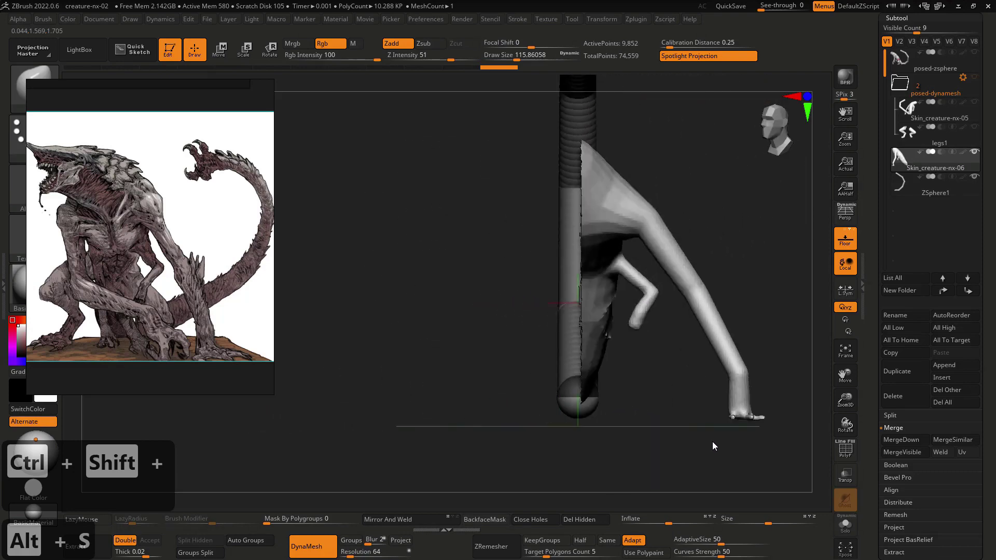
pyautogui.click(407, 520)
pyautogui.keyDown('alt'); pyautogui.moveTo(621, 372); pyautogui.dragTo(750, 325); pyautogui.keyUp('alt')
pyautogui.press('p')
# - Duplicate the legs1 subtool, move the copy out of the folder to below ZSphere1, and compare it alone and with the body
pyautogui.click(913, 136)
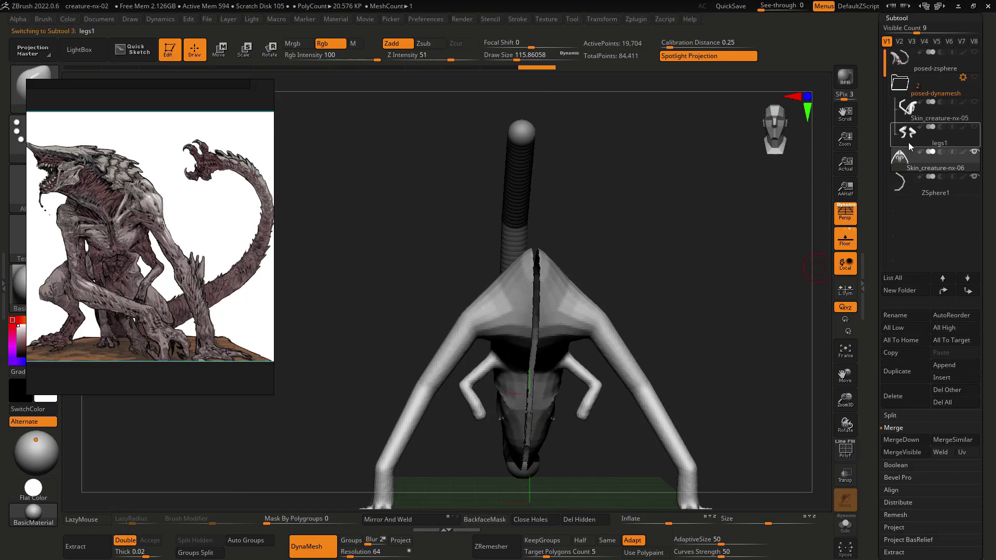
pyautogui.click(905, 371)
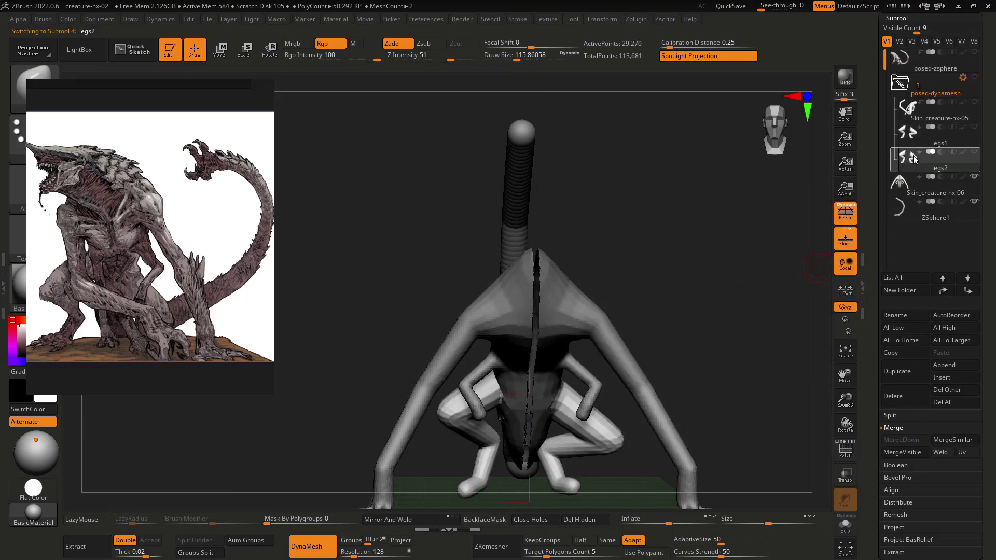
pyautogui.hotkey('alt', 's')
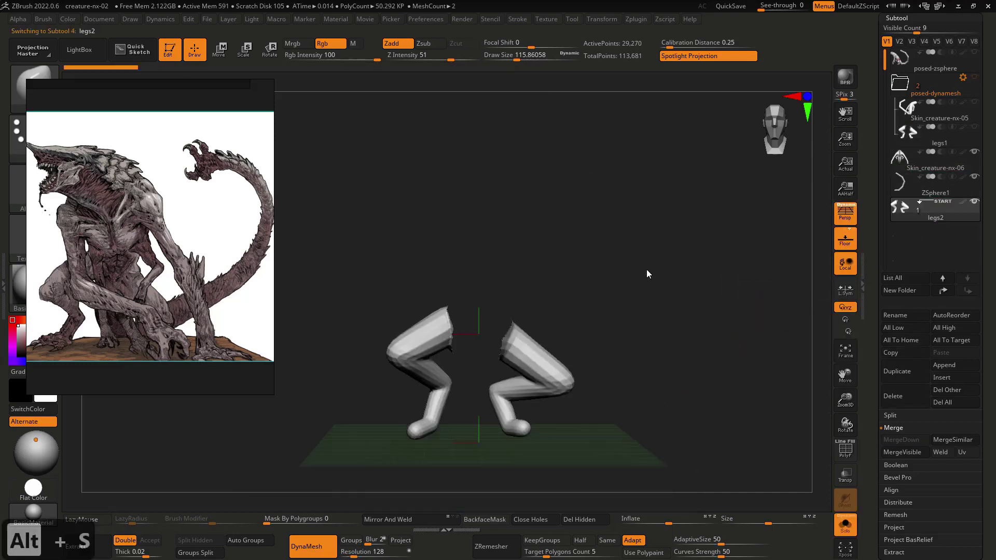
pyautogui.hotkey('alt', 's')
pyautogui.hotkey('alt', 's')
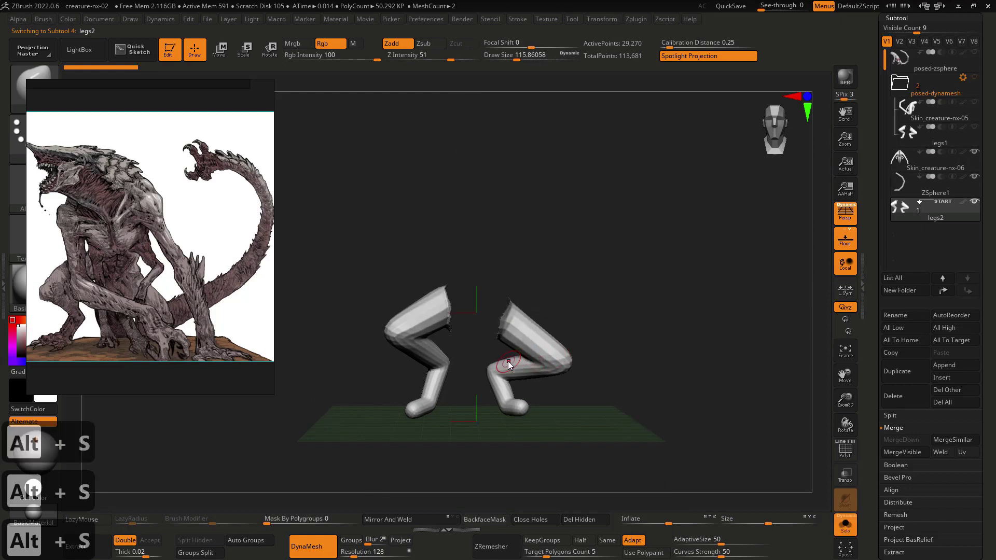
pyautogui.hotkey('alt', 's')
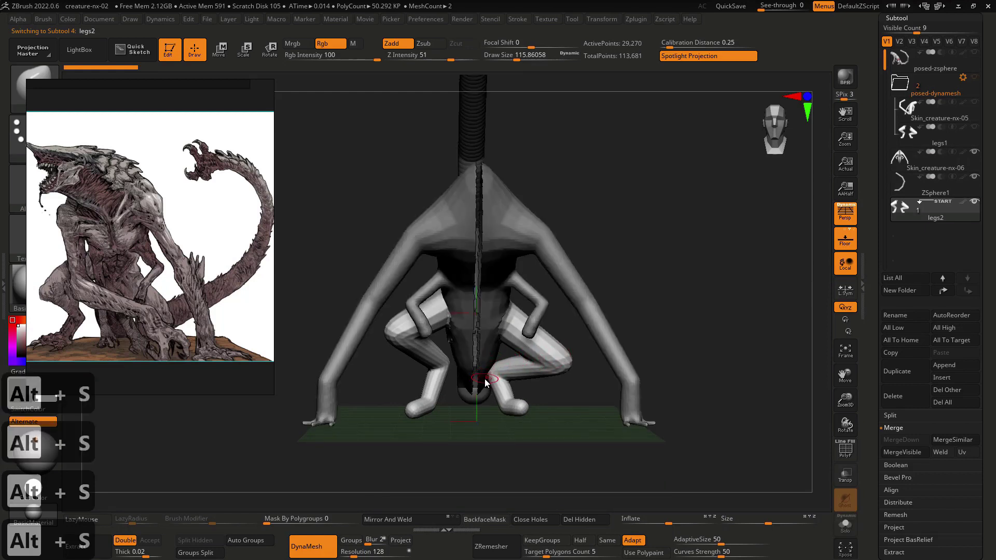
# - Isolate the duplicated legs, hide the leg on the right side of the front view and delete the hidden geometry
pyautogui.hotkey('alt', 's')
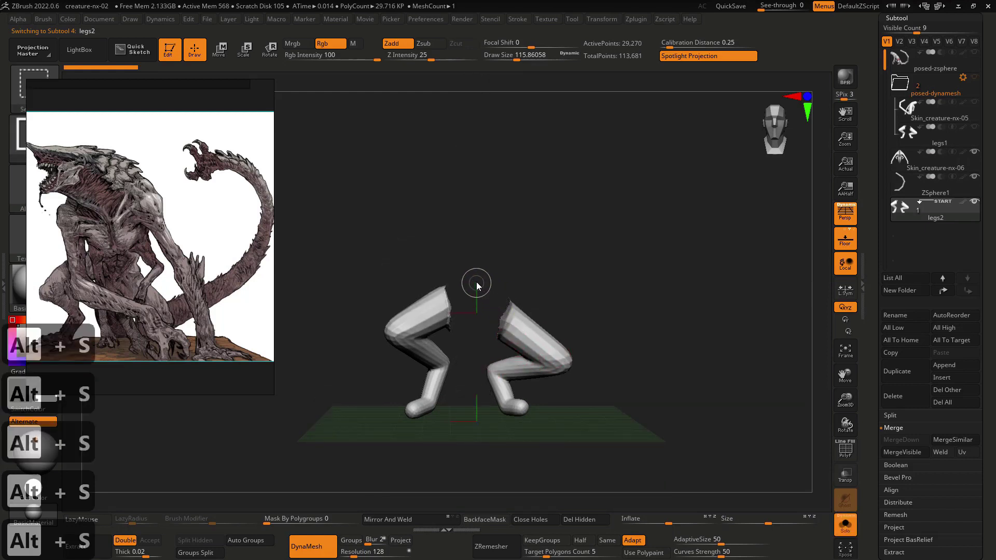
pyautogui.moveTo(574, 292); pyautogui.dragTo(538, 294)
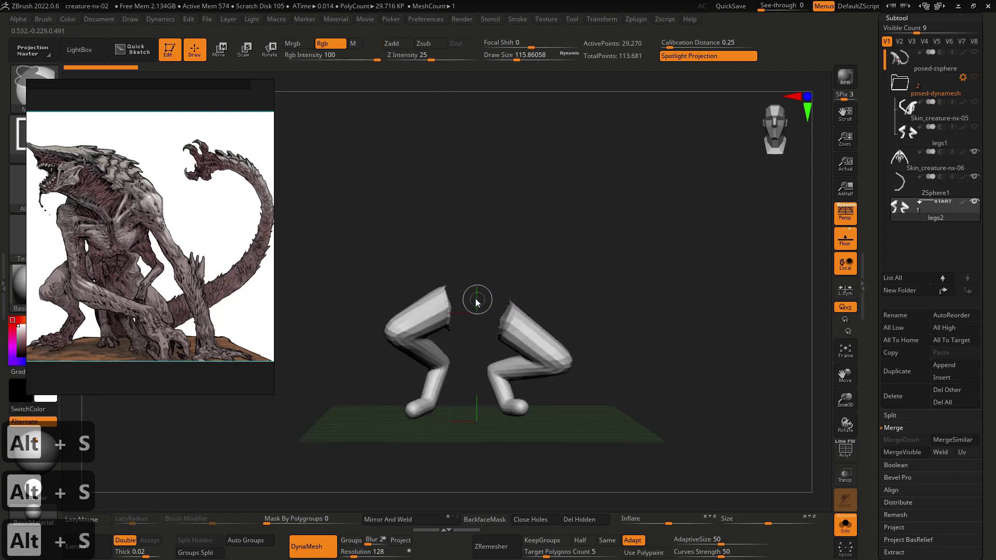
pyautogui.keyDown('ctrl'); pyautogui.keyDown('alt'); pyautogui.keyDown('shift'); pyautogui.moveTo(469, 275); pyautogui.dragTo(595, 415); pyautogui.keyUp('shift'); pyautogui.keyUp('alt'); pyautogui.keyUp('ctrl')
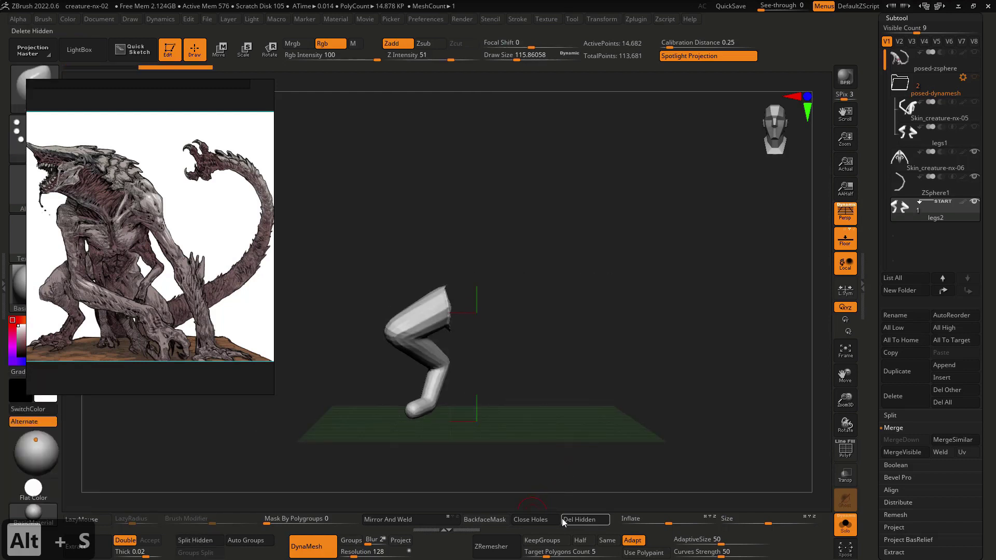
# - Try to mirror and weld the remaining leg to the other side of the body, and undo the last change
pyautogui.click(422, 516)
pyautogui.hotkey('alt', 's')
pyautogui.press('x')
pyautogui.moveTo(563, 370)
pyautogui.mouseDown(button='right')
pyautogui.moveTo(501, 374)
pyautogui.moveTo(558, 414)
pyautogui.moveTo(635, 409)
pyautogui.moveTo(555, 414)
pyautogui.mouseUp(button='right')
pyautogui.hotkey('ctrl', 'z')
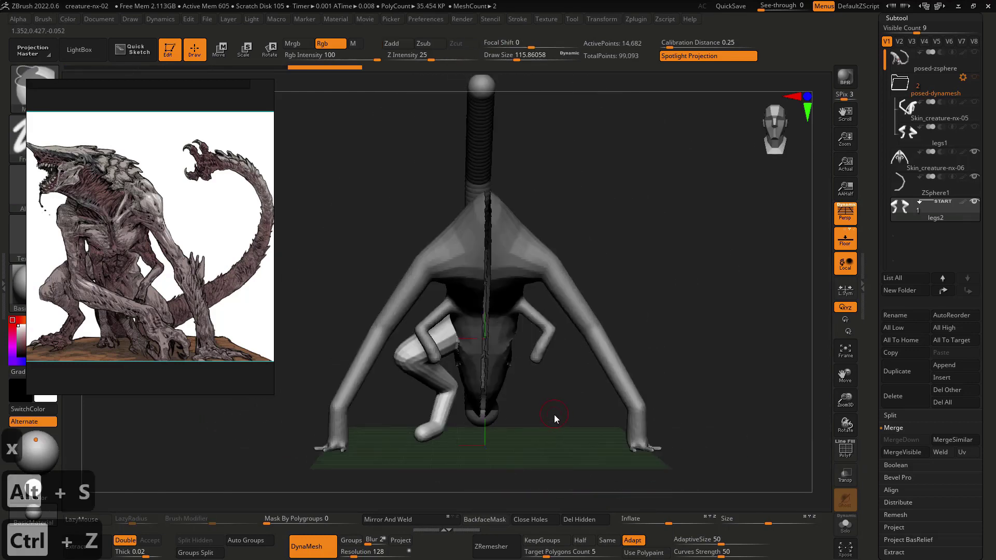
# - Redo the mirrored state of legs2, duplicate the subtool with its lower-crouching leg, and place the duplicate below legs2
pyautogui.hotkey('alt', 's')
pyautogui.hotkey('ctrl', 'shift', 'z')
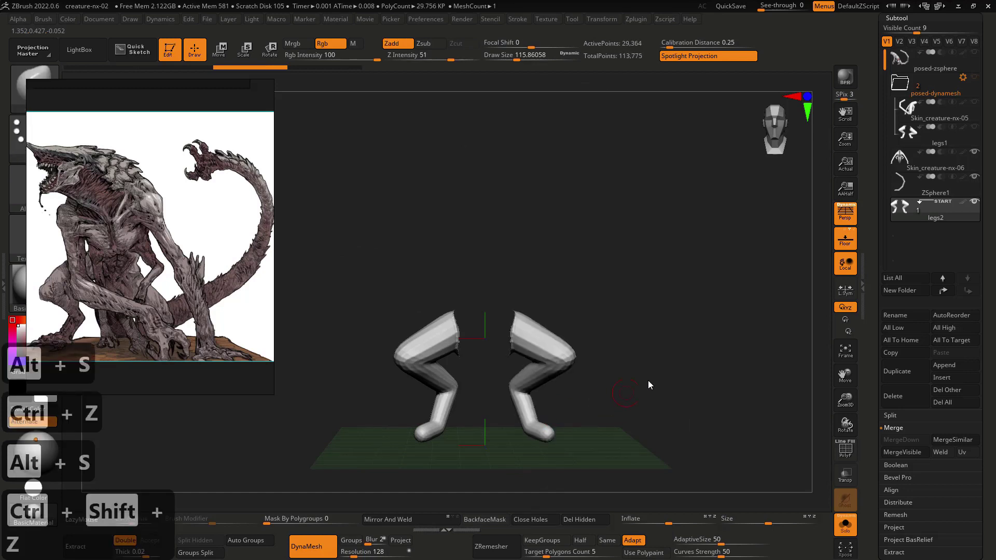
pyautogui.click(919, 139)
pyautogui.click(916, 369)
pyautogui.moveTo(926, 161); pyautogui.dragTo(931, 259)
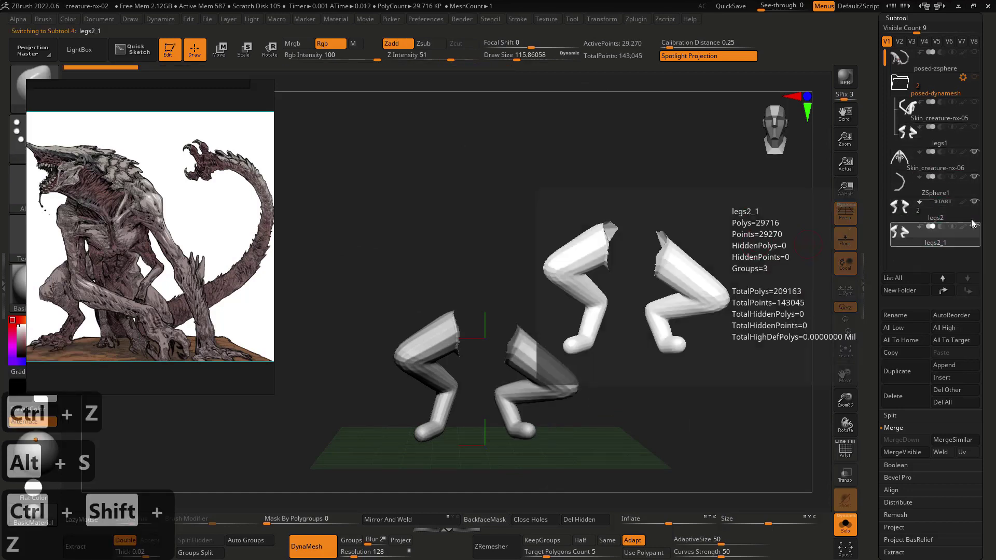
# - Keep only the lower-crouching leg in the isolated legs2_1 subtool and Mirror And Weld it to form a matching pair
pyautogui.click(939, 203)
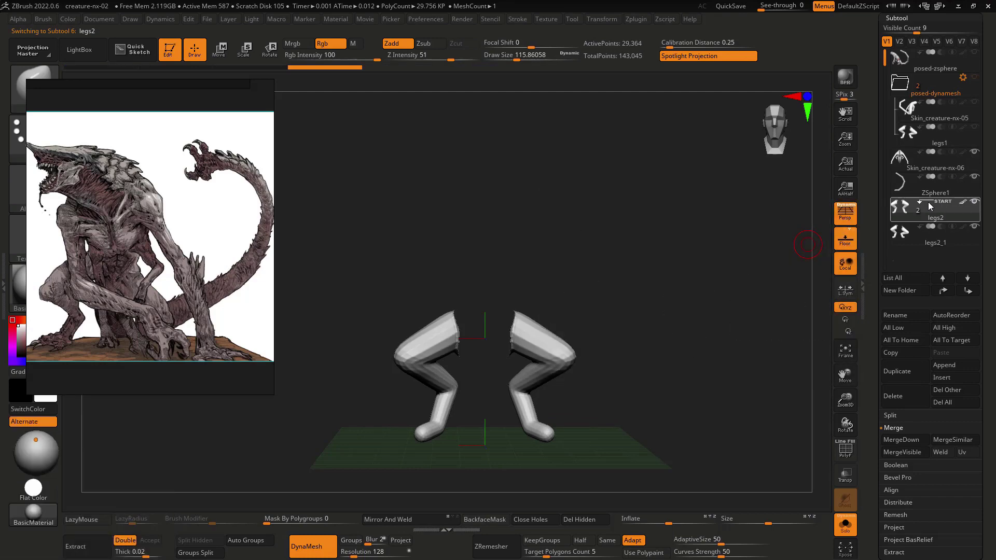
pyautogui.moveTo(928, 214)
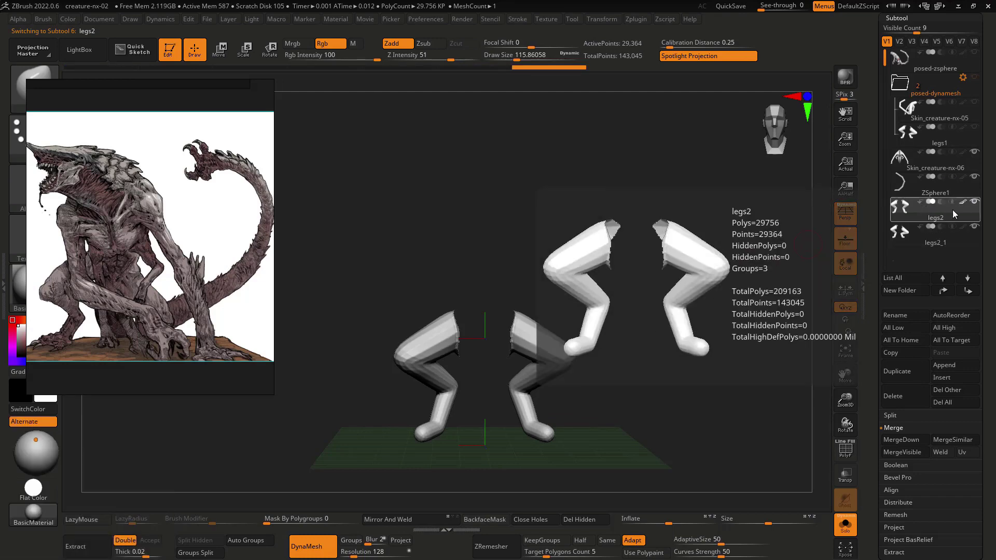
pyautogui.hotkey('alt', 's')
pyautogui.hotkey('alt', 's')
pyautogui.click(901, 241)
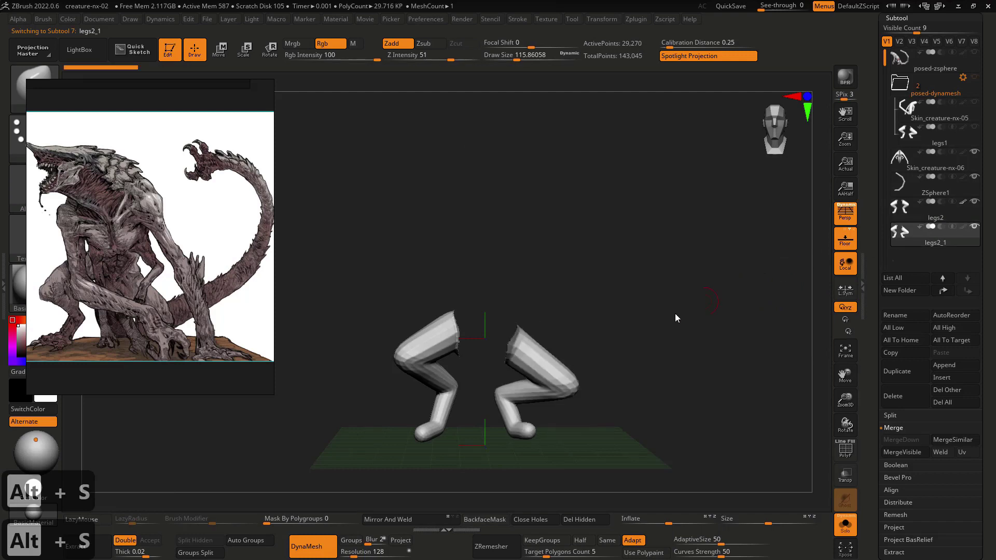
pyautogui.keyDown('ctrl'); pyautogui.keyDown('alt'); pyautogui.keyDown('shift'); pyautogui.moveTo(487, 259); pyautogui.dragTo(374, 476); pyautogui.keyUp('shift'); pyautogui.keyUp('alt'); pyautogui.keyUp('ctrl')
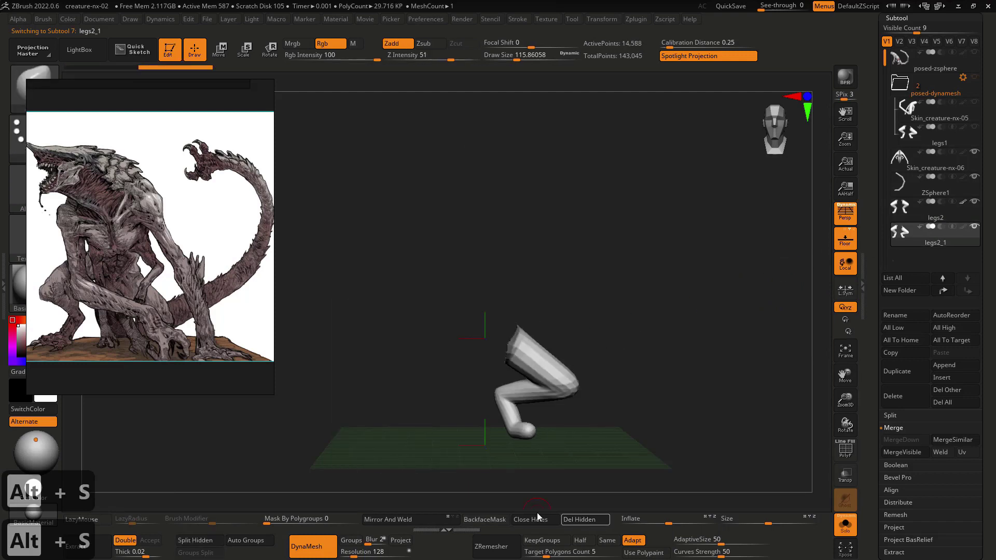
pyautogui.click(414, 519)
pyautogui.press('x')
pyautogui.press('x')
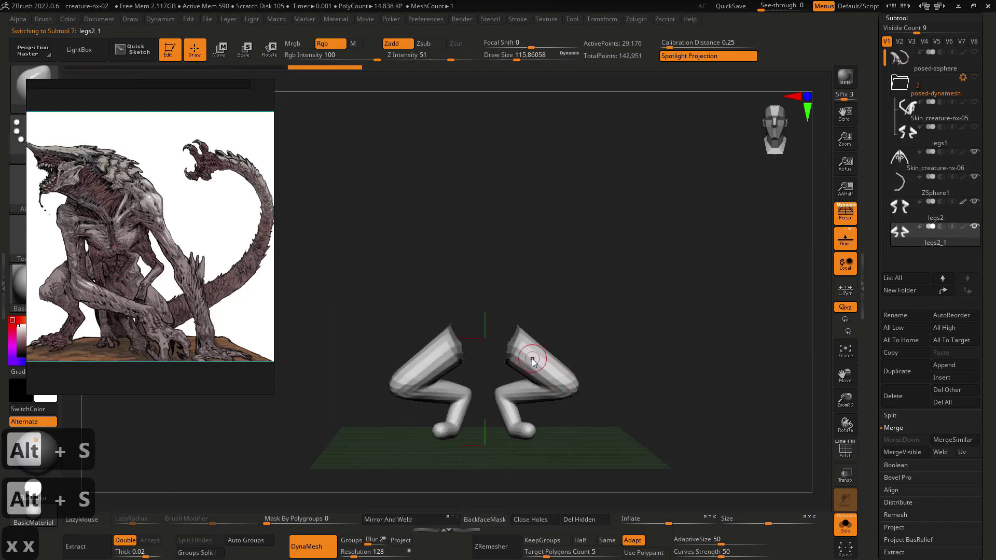
# - Compare the leg poses of legs2 and legs2_1, both isolated and together with the creature's body, from several angles
pyautogui.press('x')
pyautogui.click(901, 212)
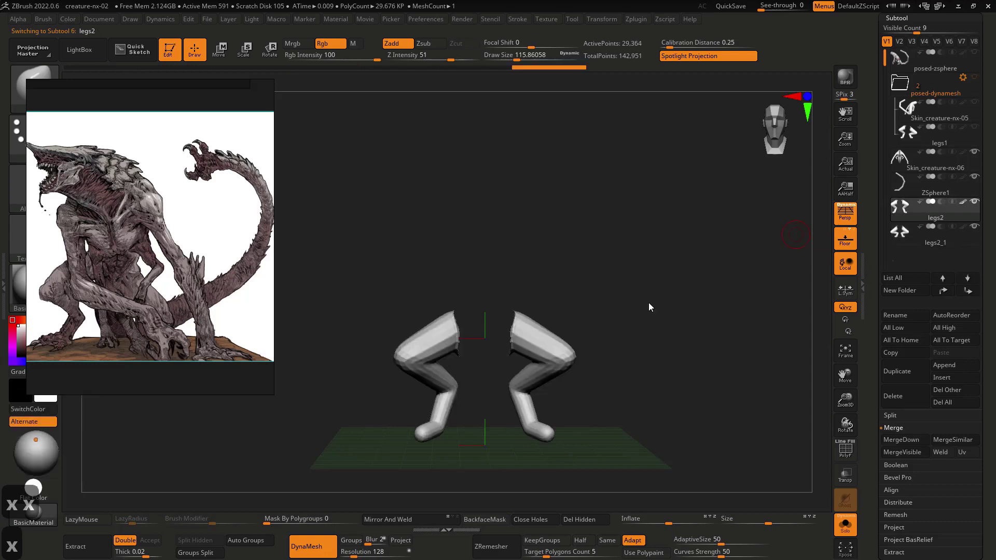
pyautogui.press('x')
pyautogui.press('x')
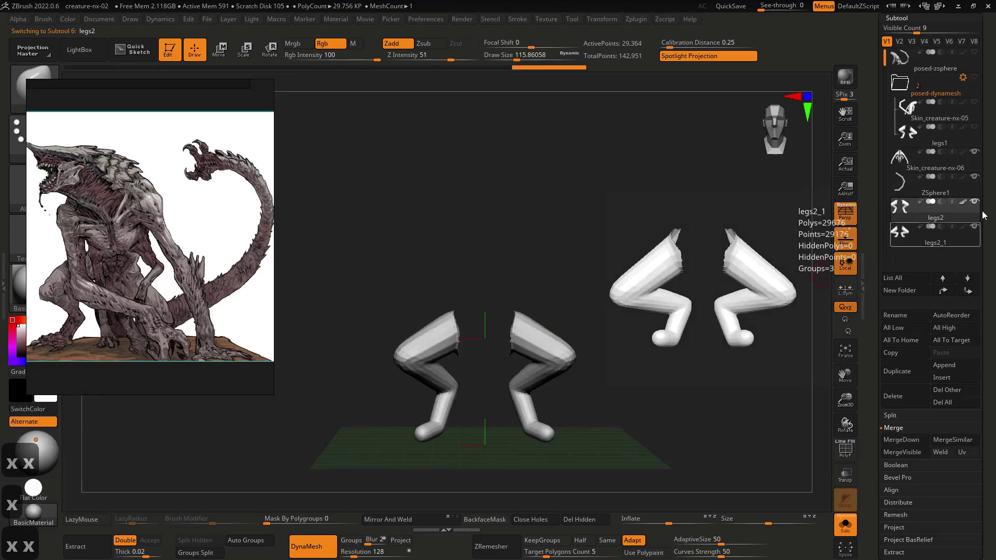
pyautogui.click(914, 247)
pyautogui.hotkey('alt', 's')
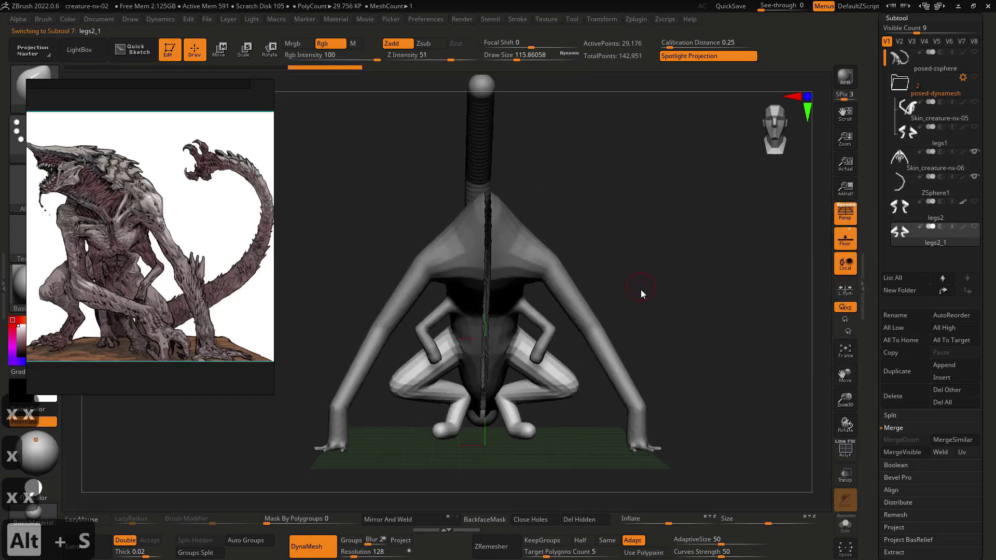
pyautogui.moveTo(640, 293); pyautogui.dragTo(692, 312)
pyautogui.click(894, 218)
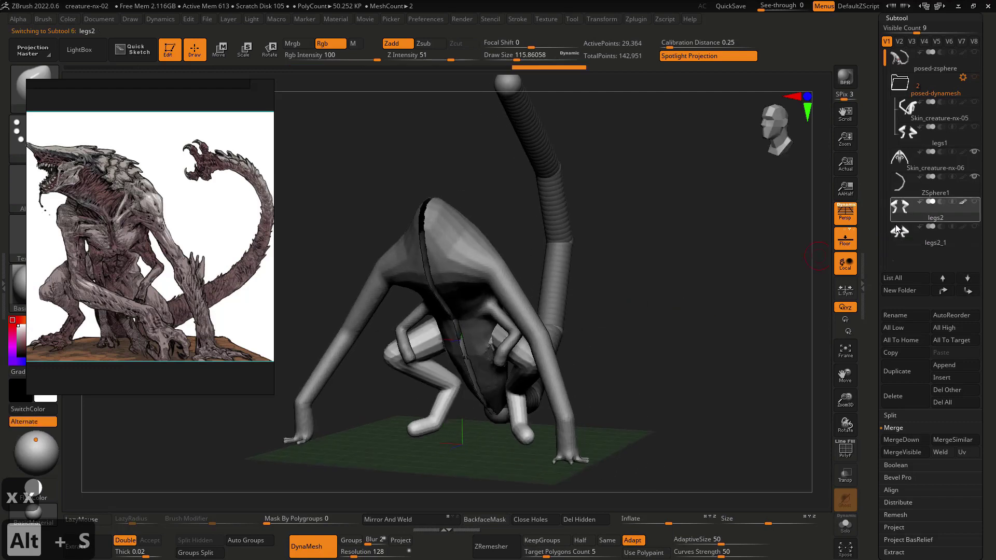
pyautogui.click(892, 238)
pyautogui.moveTo(753, 281)
pyautogui.keyDown('shift'); pyautogui.mouseDown()
pyautogui.moveTo(805, 303)
pyautogui.moveTo(734, 309)
pyautogui.mouseUp(); pyautogui.keyUp('shift')
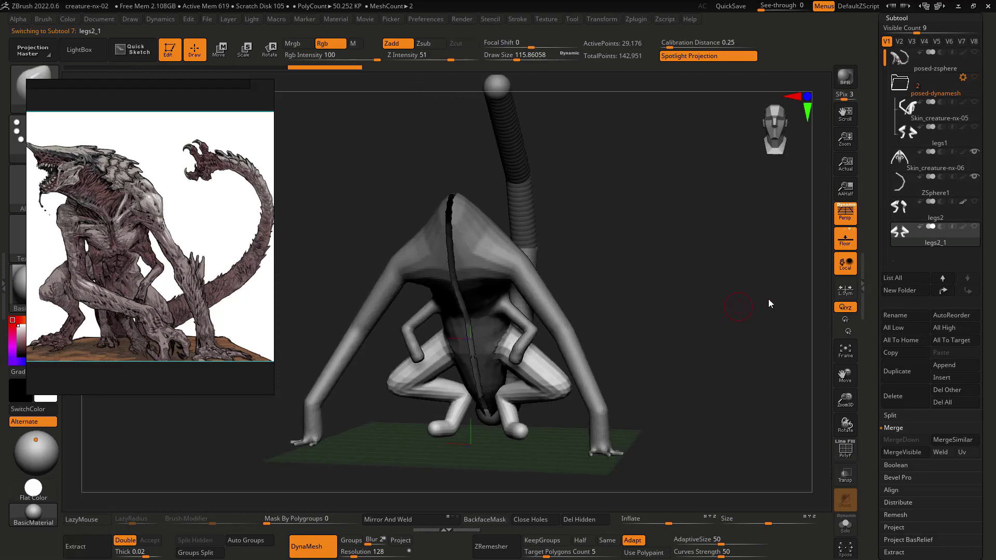
pyautogui.click(895, 212)
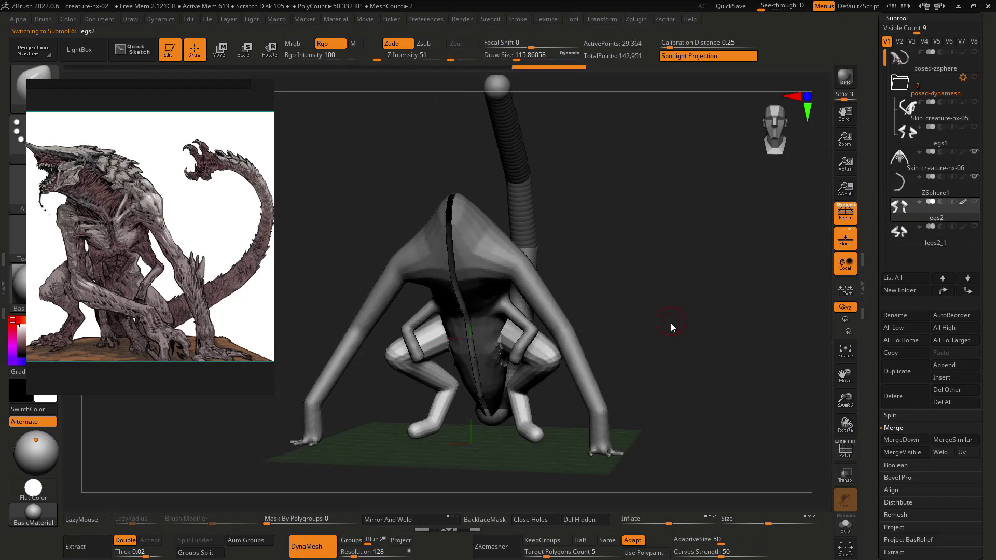
pyautogui.keyDown('shift'); pyautogui.moveTo(670, 323); pyautogui.dragTo(692, 337); pyautogui.keyUp('shift')
pyautogui.click(896, 238)
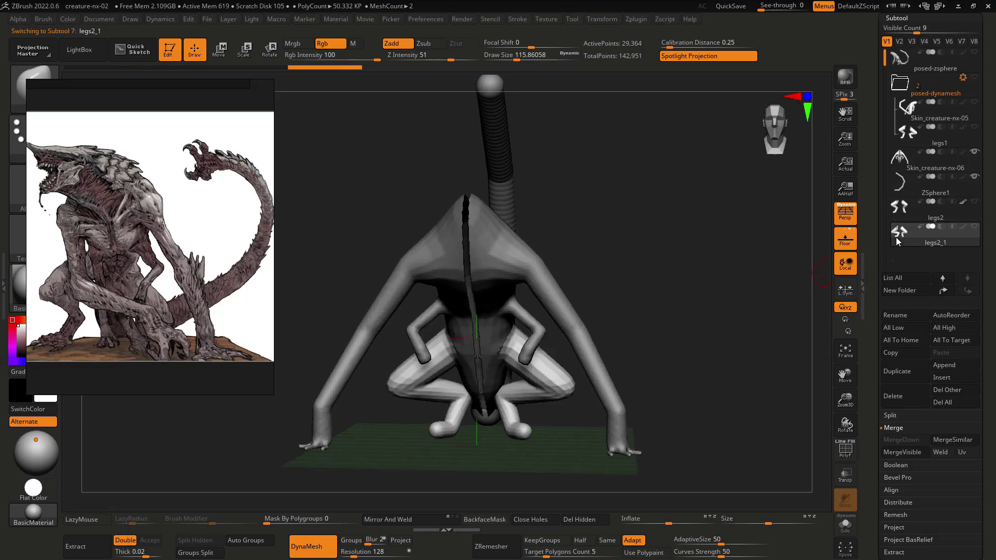
pyautogui.moveTo(740, 300); pyautogui.dragTo(736, 328)
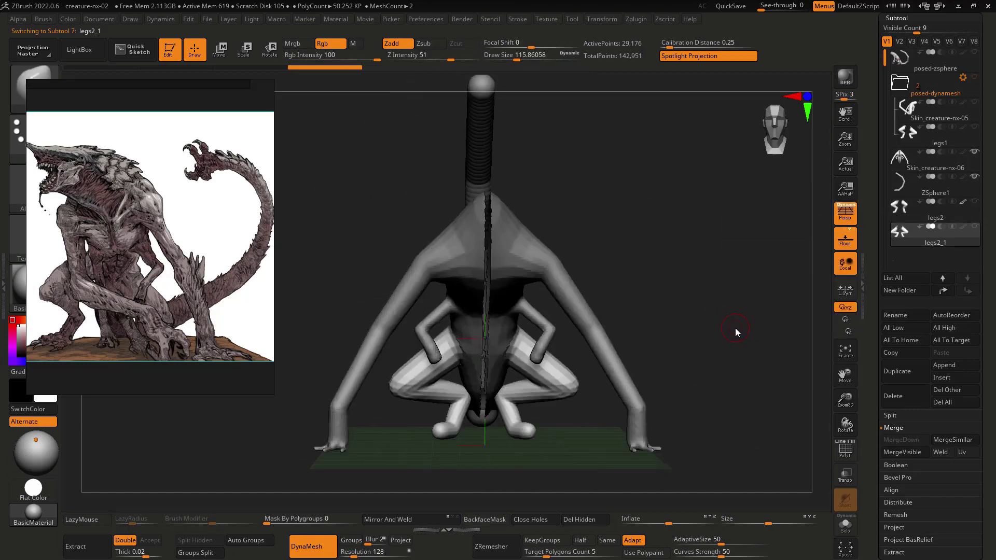
# - Move legs2 below legs2_1 in the subtool order and make legs2_1 the selected leg version
pyautogui.click(895, 217)
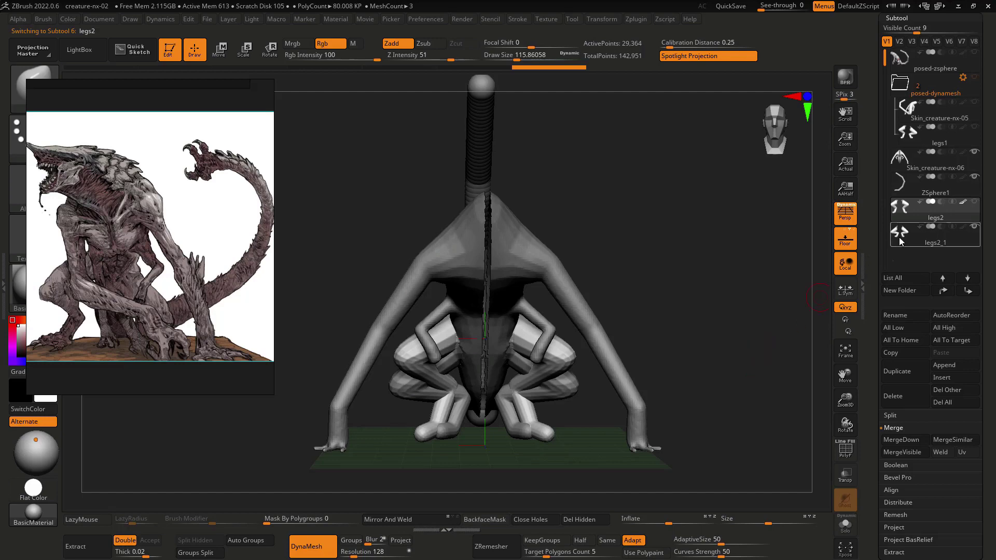
pyautogui.moveTo(901, 212); pyautogui.dragTo(895, 227)
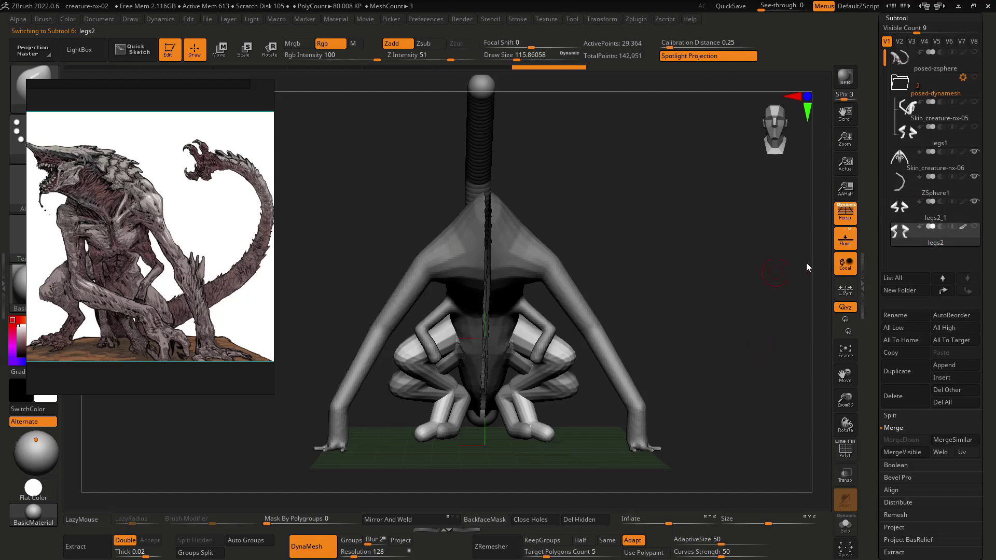
pyautogui.click(902, 208)
# - Isolate the Skin_creature-nx-06 body subtool and display its polyframe
pyautogui.moveTo(746, 281); pyautogui.dragTo(611, 297)
pyautogui.keyDown('alt'); pyautogui.click(507, 268); pyautogui.keyUp('alt')
pyautogui.hotkey('alt', 's')
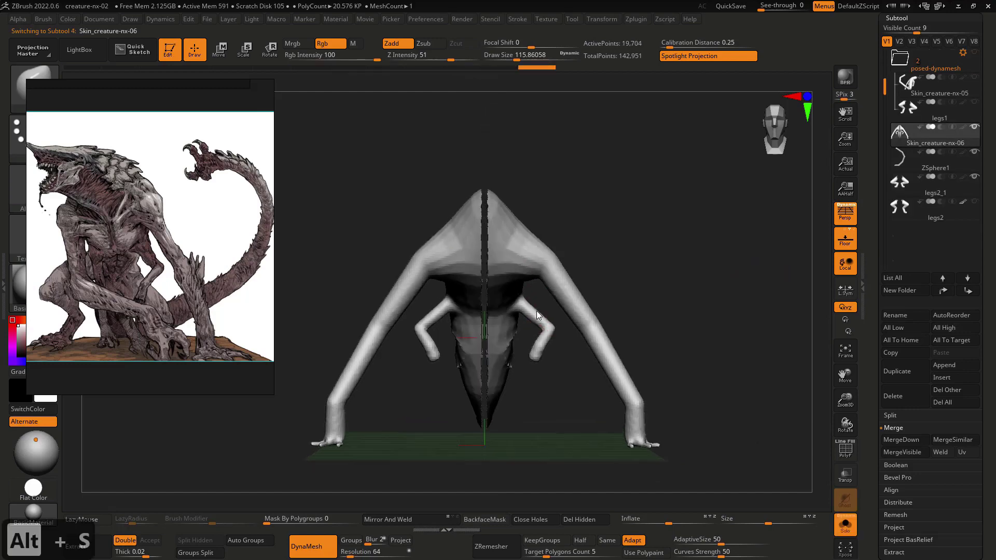
pyautogui.hotkey('shift', 'f')
pyautogui.press('ctrl')
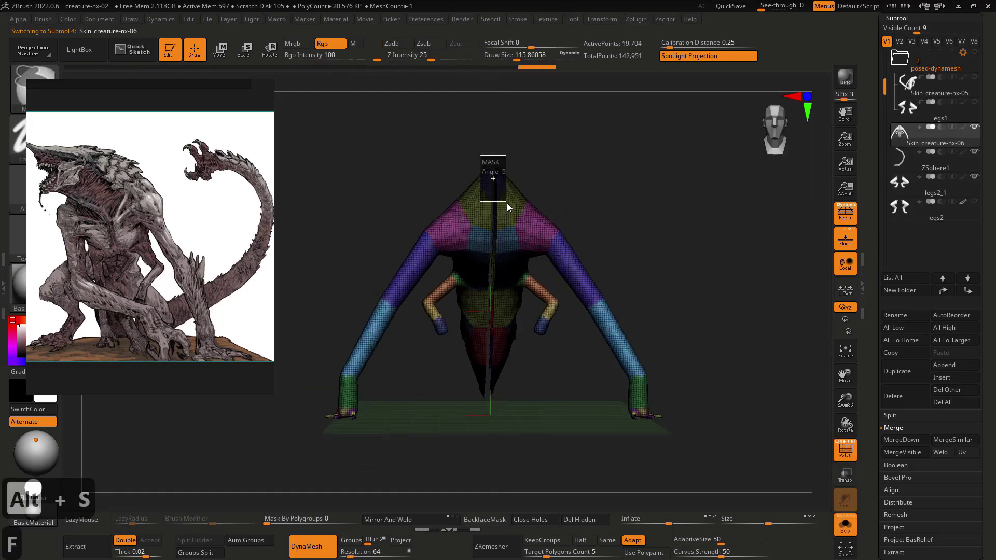
pyautogui.moveTo(506, 203)
pyautogui.keyDown('ctrl'); pyautogui.mouseDown()
pyautogui.moveTo(491, 314)
pyautogui.moveTo(498, 386)
pyautogui.mouseUp(); pyautogui.keyUp('ctrl')
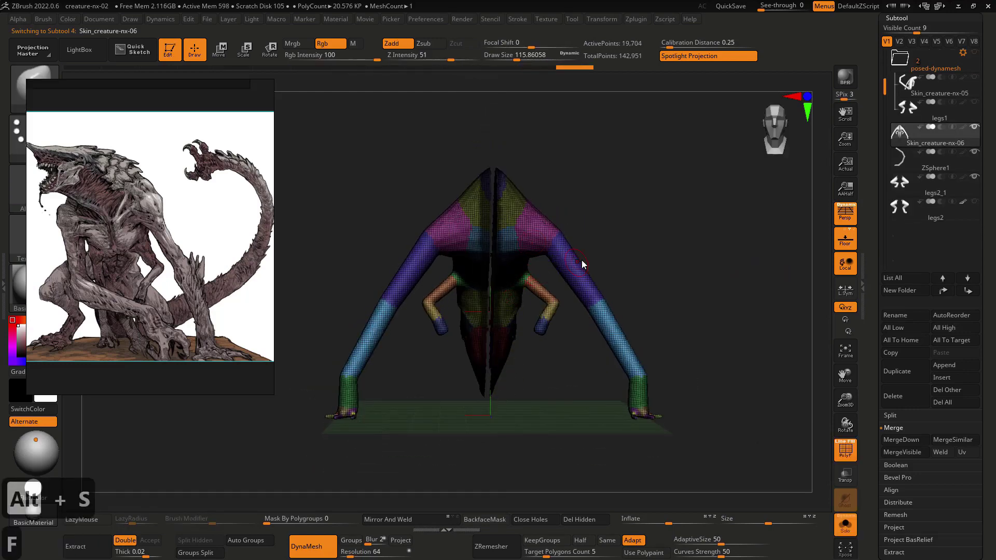
pyautogui.press('x')
pyautogui.keyDown('ctrl'); pyautogui.moveTo(629, 249); pyautogui.dragTo(652, 259); pyautogui.keyUp('ctrl')
# - Turn off perspective and mask everything on the body except the narrow strip along its central gap
pyautogui.click(844, 213)
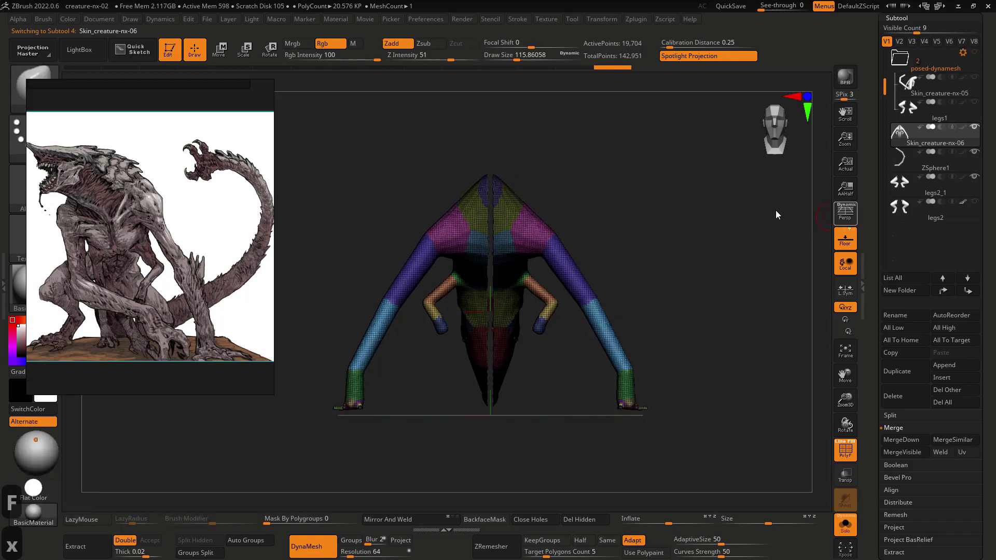
pyautogui.moveTo(480, 166)
pyautogui.keyDown('ctrl'); pyautogui.mouseDown()
pyautogui.moveTo(504, 295)
pyautogui.moveTo(490, 331)
pyautogui.moveTo(502, 418)
pyautogui.mouseUp(); pyautogui.keyUp('ctrl')
pyautogui.keyDown('ctrl'); pyautogui.click(537, 392); pyautogui.keyUp('ctrl')
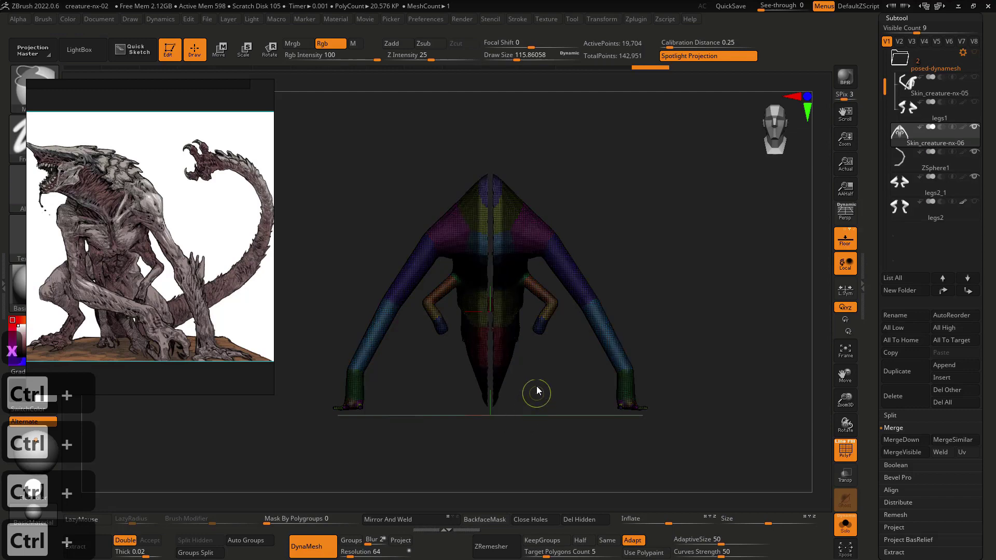
pyautogui.keyDown('ctrl'); pyautogui.click(559, 202); pyautogui.keyUp('ctrl')
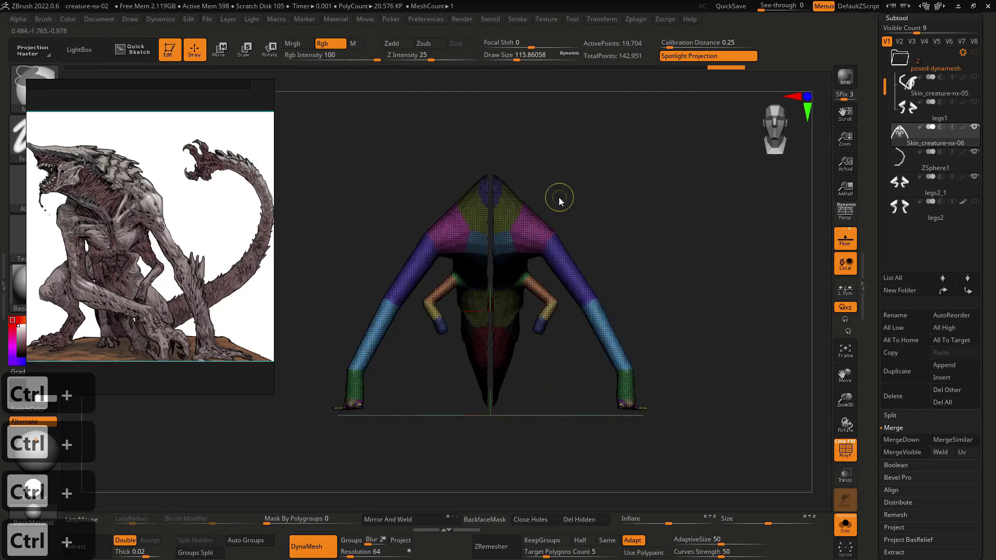
pyautogui.keyDown('ctrl'); pyautogui.click(568, 196); pyautogui.keyUp('ctrl')
pyautogui.hotkey('ctrl', 'z')
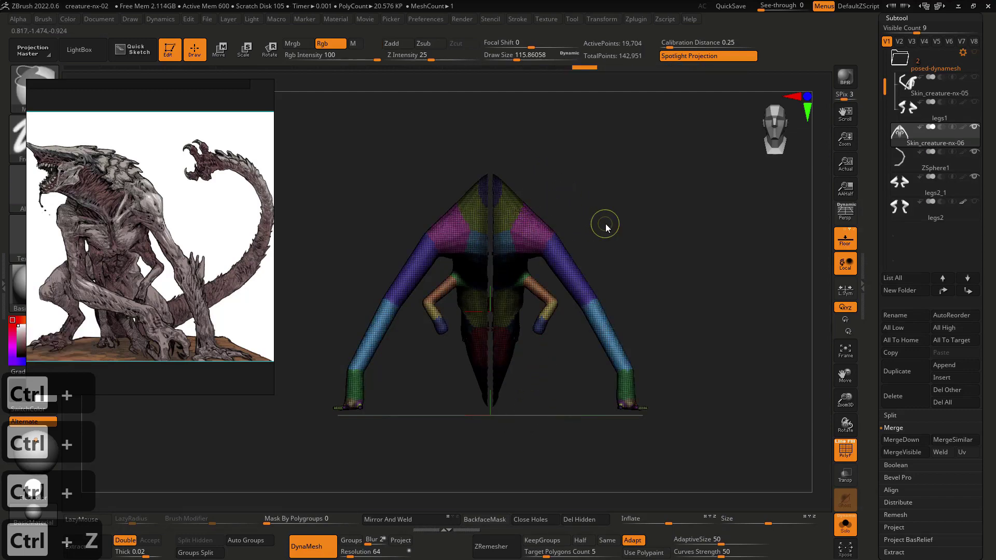
# - Scale the unmasked central strip along the X axis to bring the two body halves together, and hide the polyframe
pyautogui.press('w')
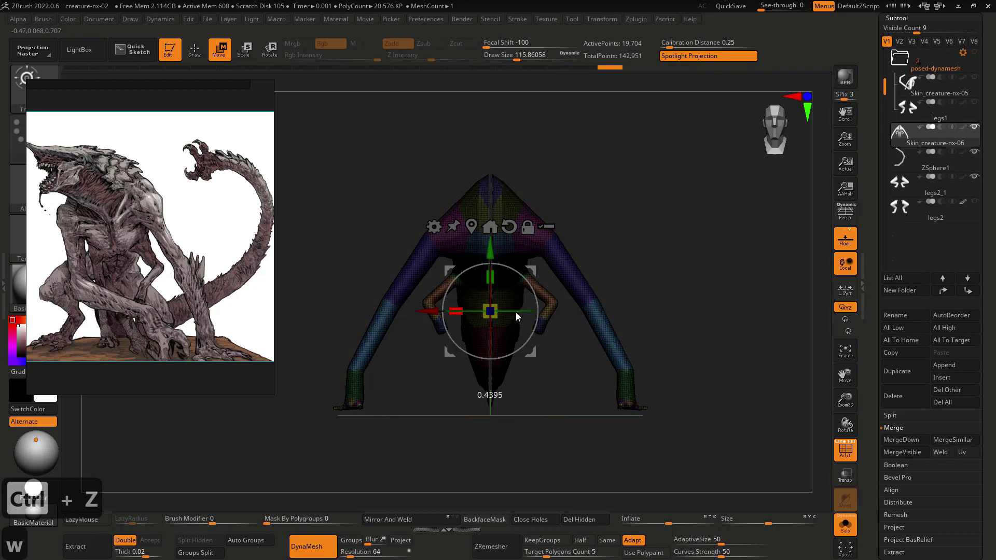
pyautogui.moveTo(515, 312); pyautogui.dragTo(674, 304)
pyautogui.moveTo(457, 311); pyautogui.dragTo(545, 312)
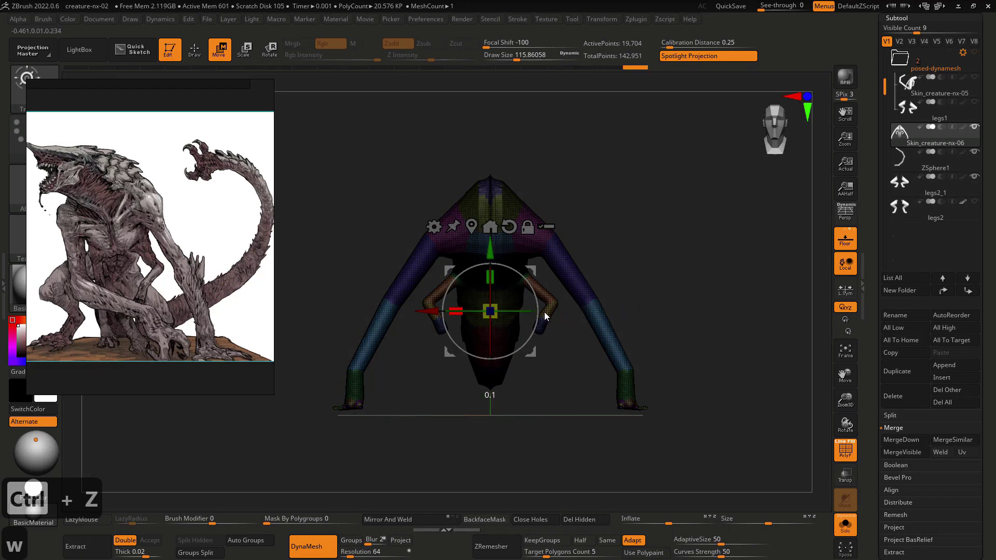
pyautogui.hotkey('shift', 'f')
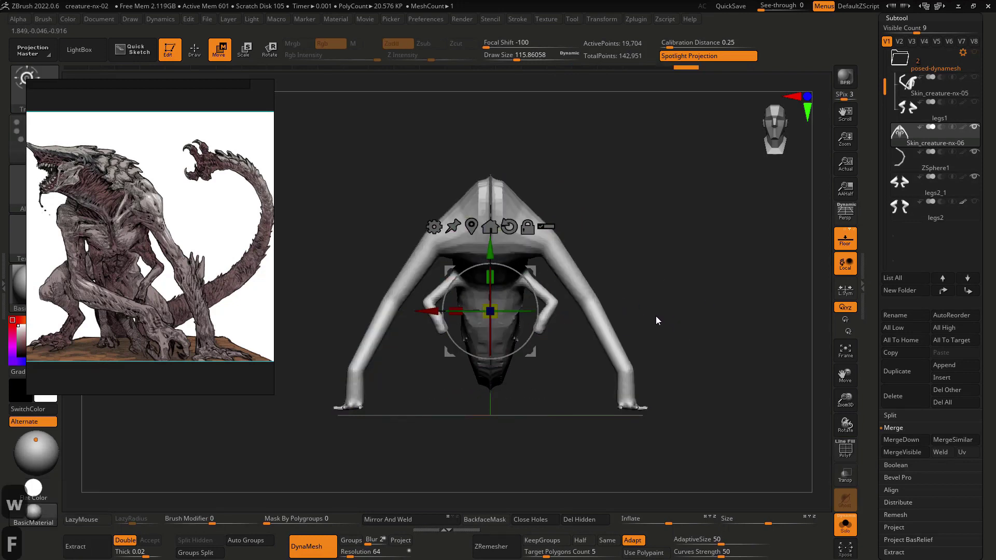
# - Remesh the joined body with DynaMesh at resolution 64 and smooth the central seam along its front and back
pyautogui.press('q')
pyautogui.press('q')
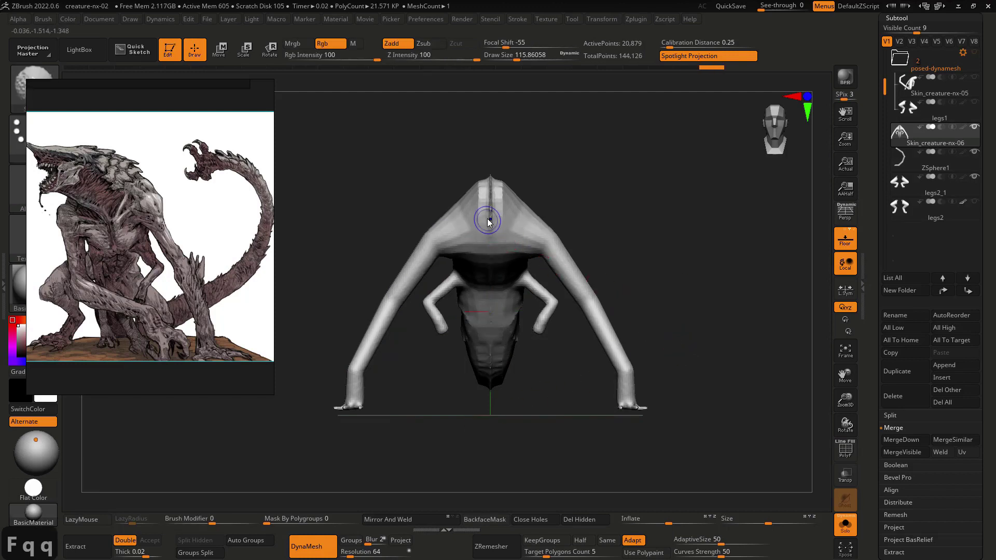
pyautogui.moveTo(488, 219)
pyautogui.keyDown('shift'); pyautogui.mouseDown()
pyautogui.moveTo(490, 177)
pyautogui.moveTo(501, 222)
pyautogui.mouseUp(); pyautogui.keyUp('shift')
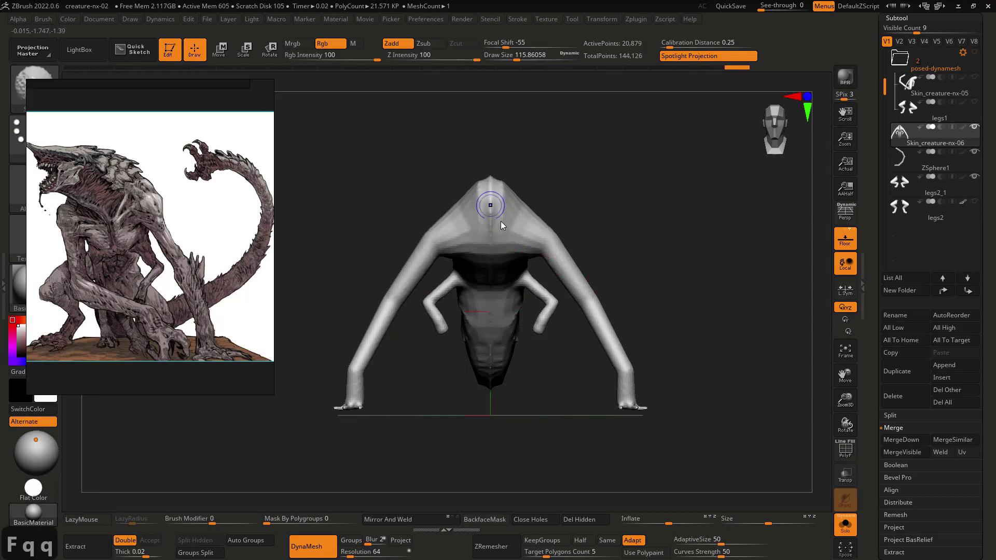
pyautogui.moveTo(600, 306); pyautogui.dragTo(600, 360)
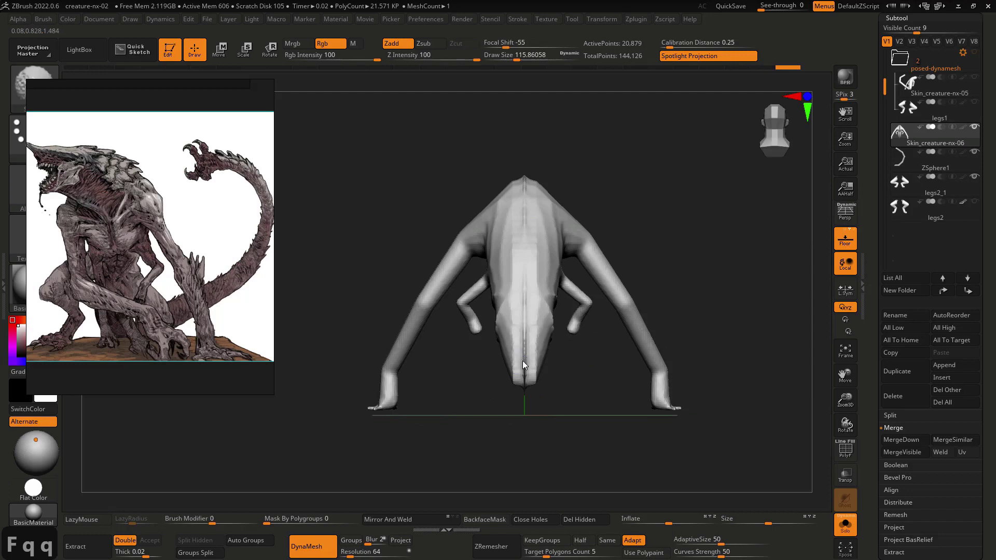
pyautogui.keyDown('shift'); pyautogui.moveTo(522, 361); pyautogui.dragTo(530, 281); pyautogui.keyUp('shift')
pyautogui.moveTo(558, 316); pyautogui.dragTo(548, 415)
pyautogui.moveTo(532, 374)
pyautogui.keyDown('shift'); pyautogui.mouseDown()
pyautogui.moveTo(585, 453)
pyautogui.moveTo(562, 388)
pyautogui.moveTo(529, 383)
pyautogui.moveTo(541, 347)
pyautogui.moveTo(533, 397)
pyautogui.moveTo(535, 357)
pyautogui.mouseUp(); pyautogui.keyUp('shift')
# - Sculpt over the small hollow at the lower tip of the body
pyautogui.hotkey('alt', 's')
pyautogui.hotkey('alt', 's')
pyautogui.press('2')
pyautogui.press('2')
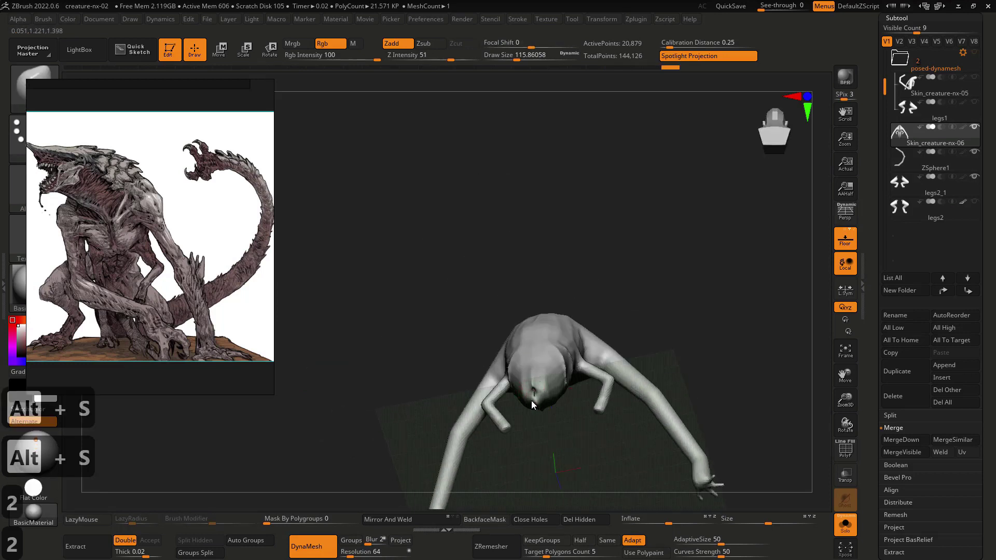
pyautogui.moveTo(532, 402); pyautogui.dragTo(531, 407)
pyautogui.moveTo(548, 418); pyautogui.dragTo(486, 417, button='right')
pyautogui.moveTo(536, 468)
pyautogui.keyDown('ctrl'); pyautogui.mouseDown(button='right')
pyautogui.moveTo(558, 465)
pyautogui.moveTo(547, 463)
pyautogui.moveTo(547, 440)
pyautogui.mouseUp(button='right'); pyautogui.keyUp('ctrl')
# - Build up and smooth the body's lower tip with a larger brush, and remesh it with DynaMesh
pyautogui.press('8')
pyautogui.press('s')
pyautogui.click(530, 398)
pyautogui.moveTo(531, 400); pyautogui.dragTo(529, 396)
pyautogui.moveTo(549, 407); pyautogui.dragTo(529, 403, button='right')
pyautogui.moveTo(529, 404)
pyautogui.keyDown('shift'); pyautogui.mouseDown()
pyautogui.moveTo(565, 410)
pyautogui.moveTo(515, 405)
pyautogui.mouseUp(); pyautogui.keyUp('shift')
pyautogui.keyDown('shift'); pyautogui.moveTo(453, 413); pyautogui.dragTo(483, 399, button='right'); pyautogui.keyUp('shift')
pyautogui.keyDown('ctrl'); pyautogui.moveTo(422, 353); pyautogui.dragTo(446, 381); pyautogui.keyUp('ctrl')
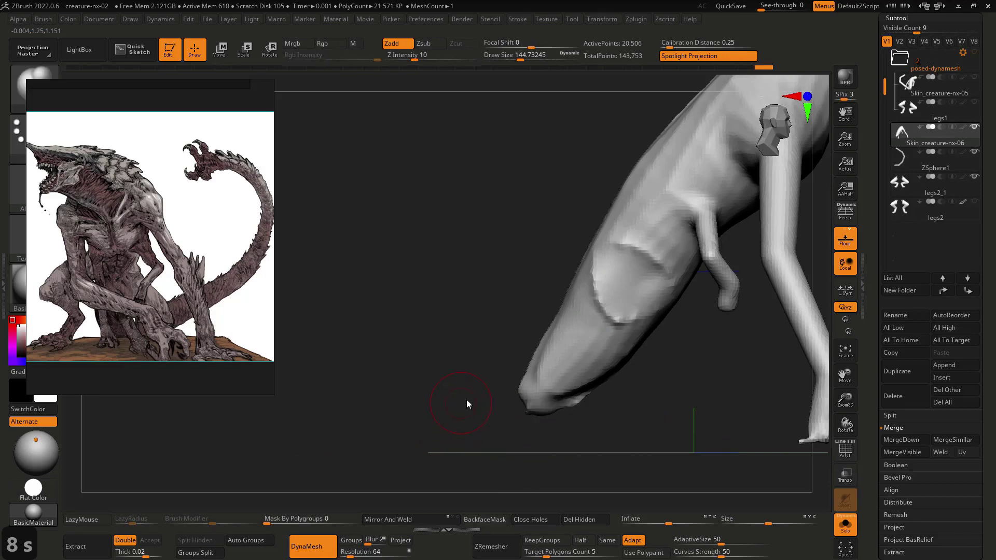
# - Examine the joined body together with the tail and legs2_1 from behind and from the front
pyautogui.keyDown('shift'); pyautogui.moveTo(466, 400); pyautogui.dragTo(555, 418, button='right'); pyautogui.keyUp('shift')
pyautogui.press('s')
pyautogui.moveTo(556, 417); pyautogui.dragTo(561, 416)
pyautogui.hotkey('alt', 's')
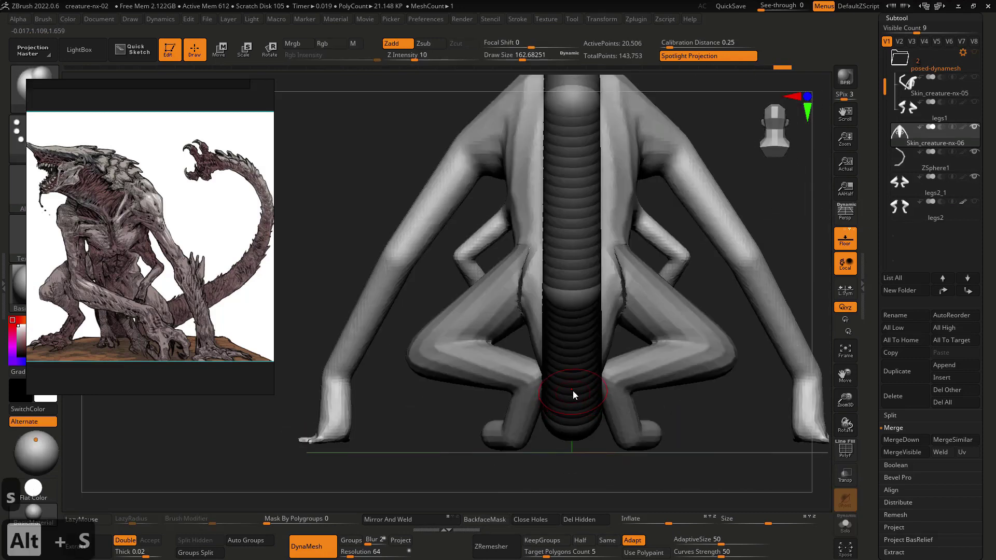
pyautogui.hotkey('alt', 's')
pyautogui.moveTo(564, 368); pyautogui.dragTo(515, 374, button='right')
pyautogui.hotkey('alt', 's')
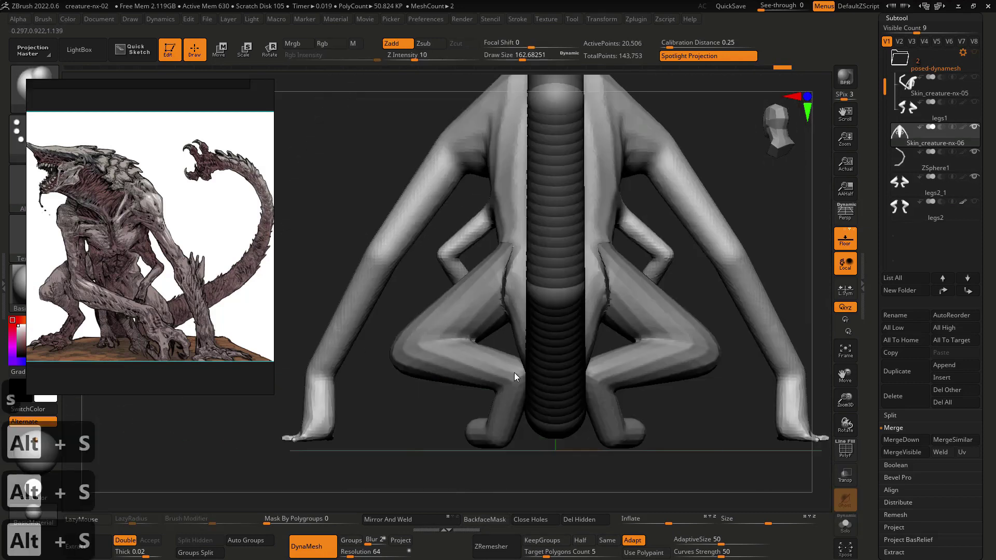
pyautogui.keyDown('shift'); pyautogui.moveTo(575, 383); pyautogui.dragTo(530, 365, button='right'); pyautogui.keyUp('shift')
pyautogui.moveTo(649, 342)
pyautogui.keyDown('shift'); pyautogui.mouseDown(button='right')
pyautogui.moveTo(724, 328)
pyautogui.moveTo(490, 316)
pyautogui.mouseUp(button='right'); pyautogui.keyUp('shift')
pyautogui.hotkey('alt', 'a')
pyautogui.moveTo(705, 300); pyautogui.dragTo(691, 301)
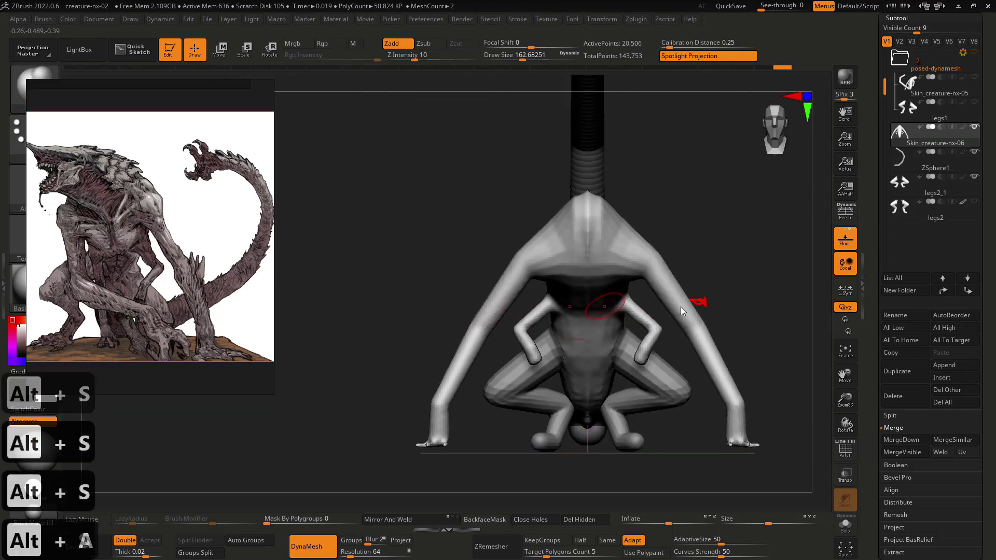
pyautogui.moveTo(470, 306); pyautogui.dragTo(475, 314)
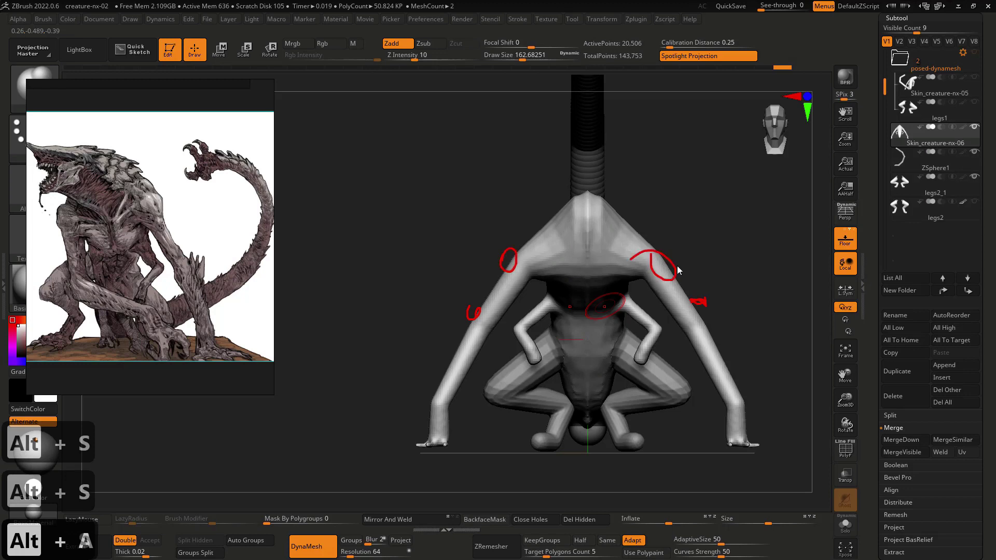
pyautogui.moveTo(715, 363); pyautogui.dragTo(720, 367)
pyautogui.hotkey('alt', 's')
pyautogui.moveTo(518, 284); pyautogui.dragTo(506, 300)
pyautogui.moveTo(455, 361); pyautogui.dragTo(461, 365)
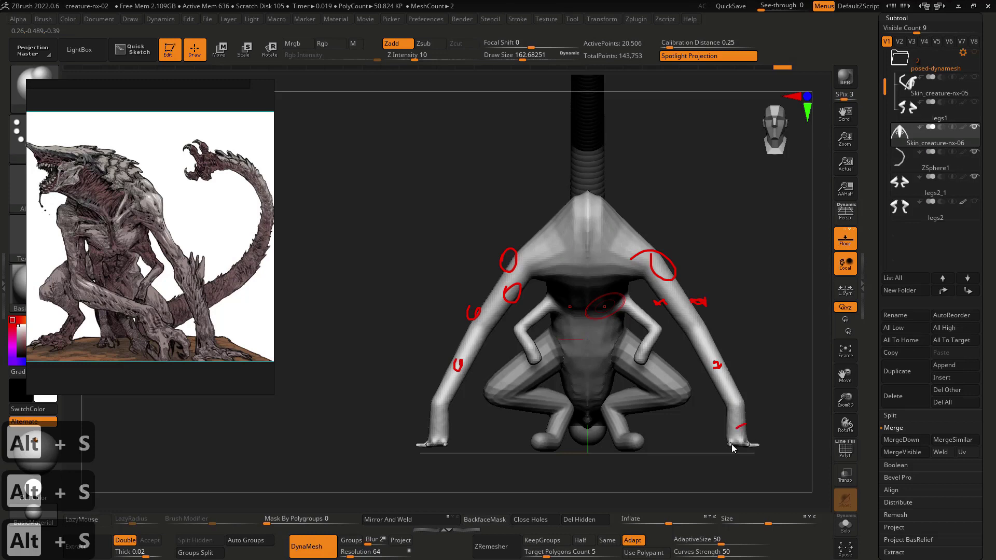
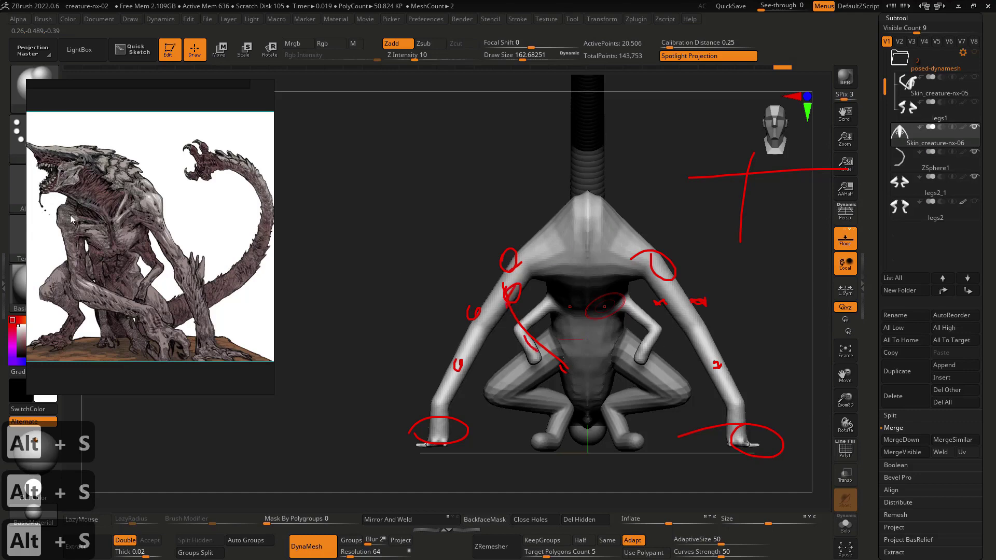
# - Examine how the body, legs and tail fit together from the front, back and side
pyautogui.moveTo(749, 287)
pyautogui.mouseDown()
pyautogui.moveTo(588, 312)
pyautogui.moveTo(620, 312)
pyautogui.mouseUp()
pyautogui.keyDown('shift'); pyautogui.moveTo(481, 363); pyautogui.dragTo(438, 366, button='right'); pyautogui.keyUp('shift')
pyautogui.keyDown('alt'); pyautogui.moveTo(543, 381); pyautogui.dragTo(472, 421, button='right'); pyautogui.keyUp('alt')
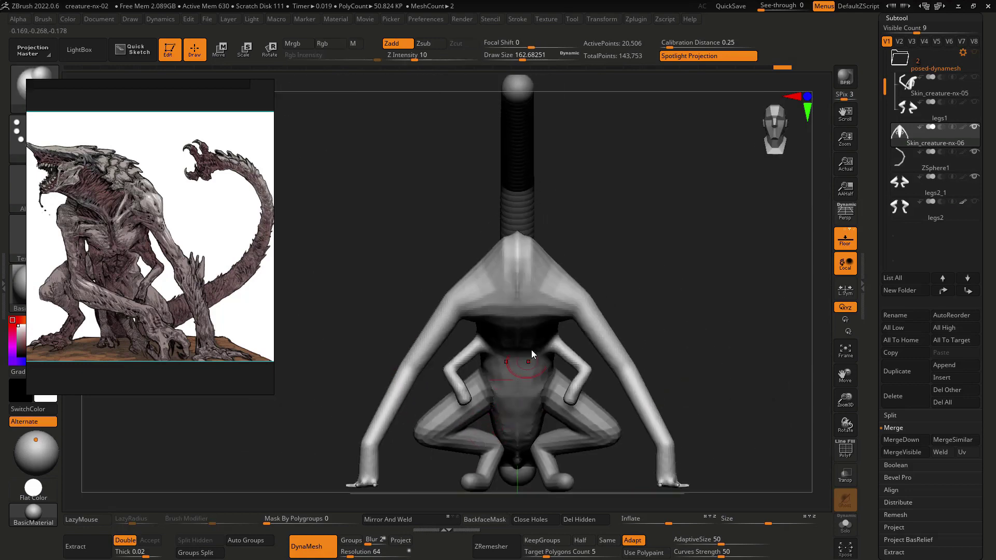
pyautogui.hotkey('alt', 's')
pyautogui.moveTo(534, 395); pyautogui.dragTo(456, 399, button='right')
pyautogui.hotkey('alt', 's')
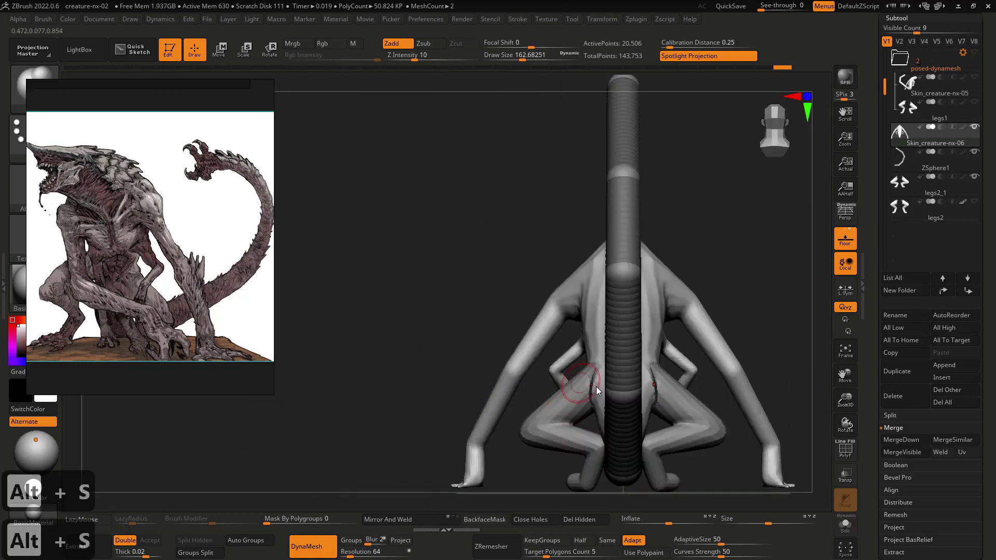
pyautogui.moveTo(573, 389); pyautogui.dragTo(724, 338, button='right')
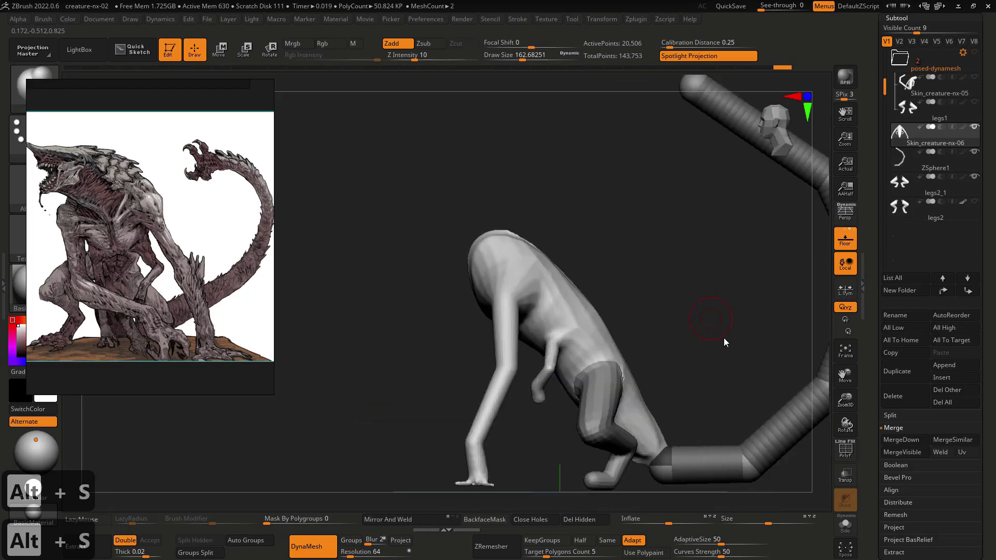
# - Set the tail ZSphere's adaptive skin to DynaMesh resolution 128 and make an adaptive skin mesh from it
pyautogui.keyDown('alt'); pyautogui.click(771, 427); pyautogui.keyUp('alt')
pyautogui.scroll(-5, 935, 428)
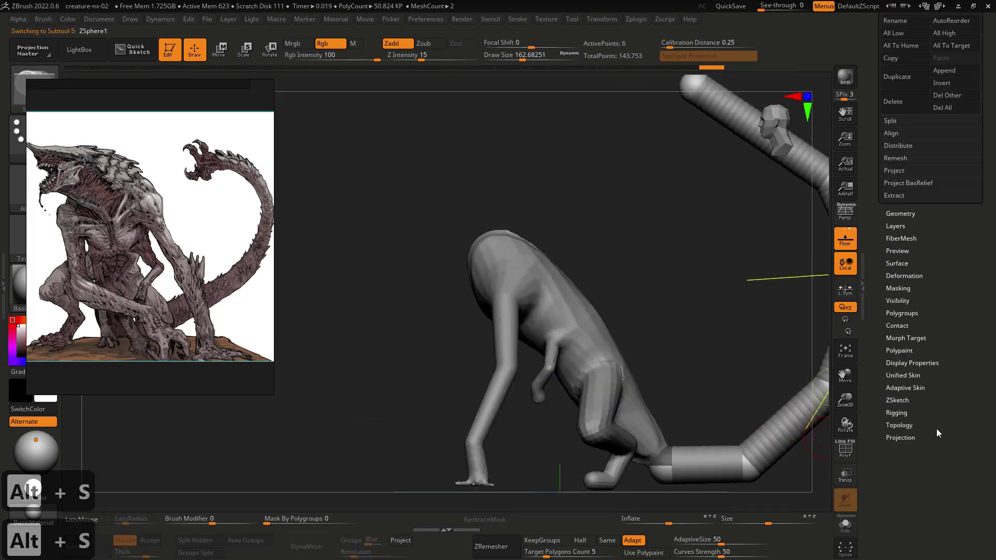
pyautogui.click(915, 389)
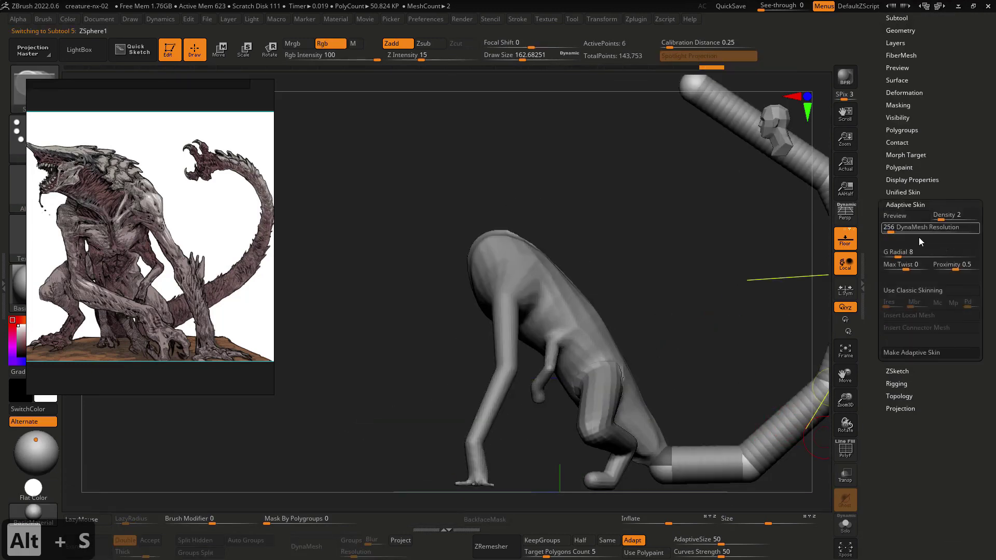
pyautogui.write('128')
pyautogui.press('Return')
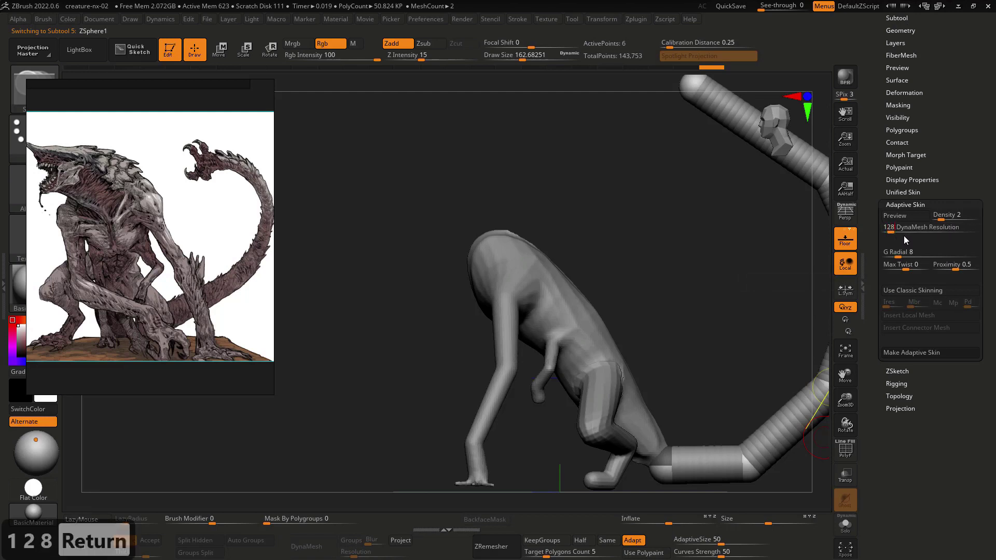
pyautogui.keyDown('alt'); pyautogui.moveTo(686, 314); pyautogui.dragTo(667, 303); pyautogui.keyUp('alt')
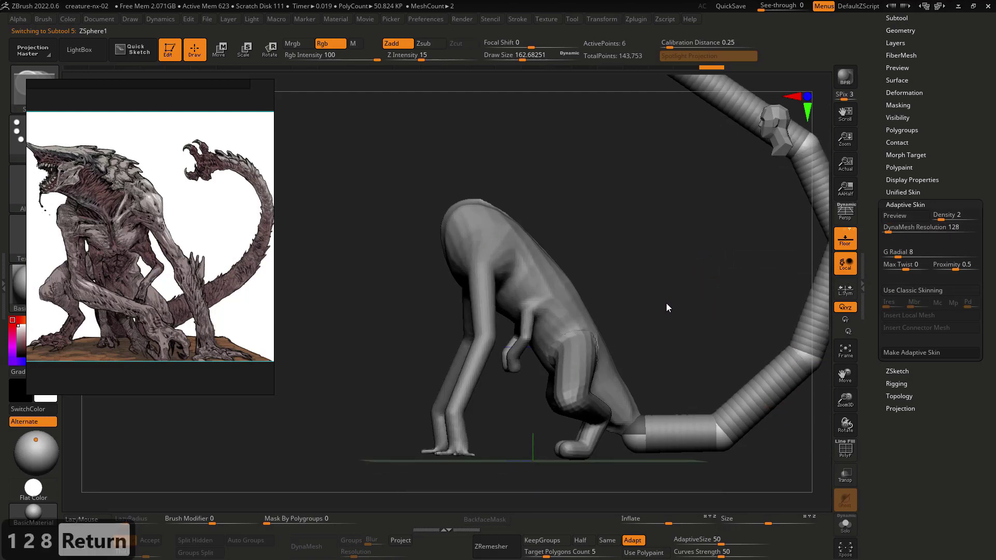
pyautogui.press('a')
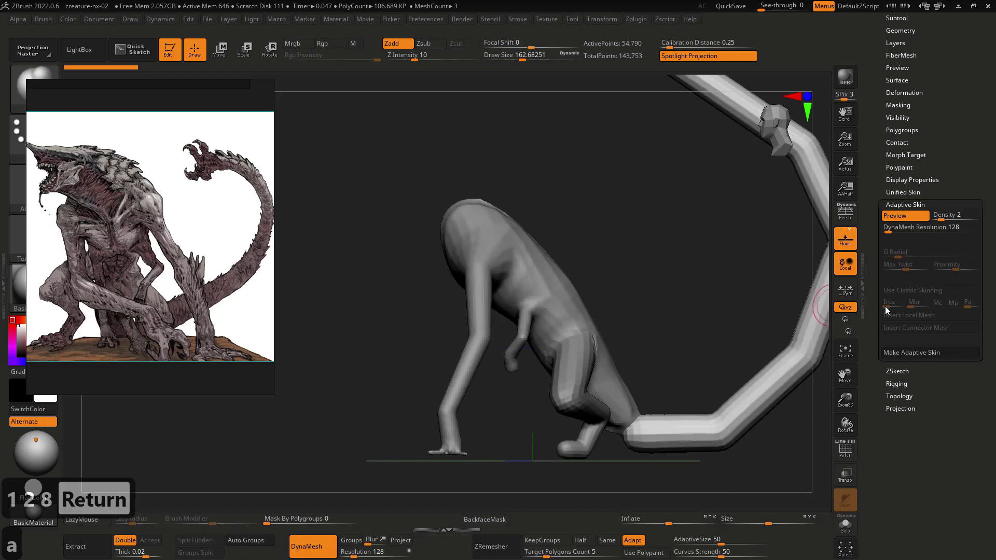
pyautogui.click(907, 352)
# - Append the tail mesh Skin_ZSphere2 as a subtool and make it the active one
pyautogui.scroll(5, 940, 471)
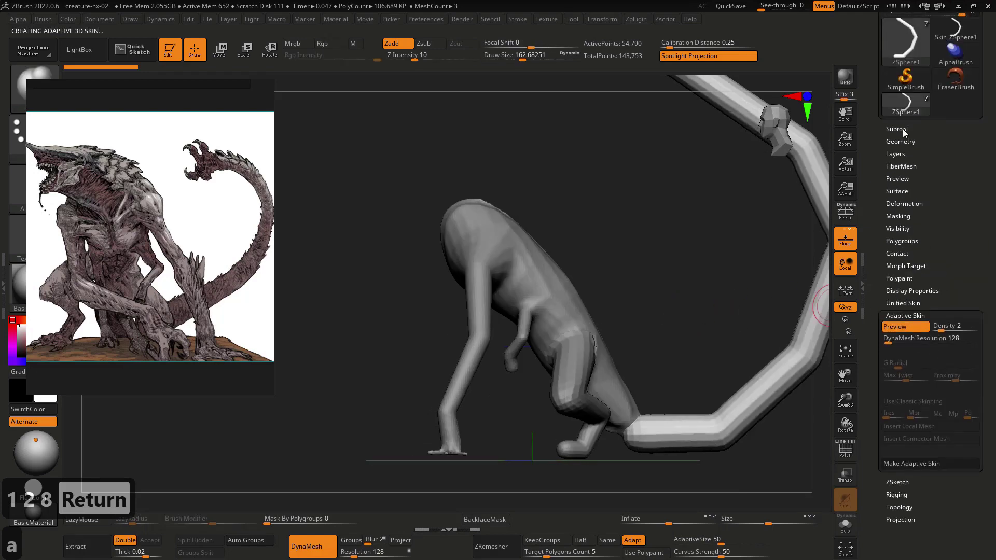
pyautogui.click(904, 192)
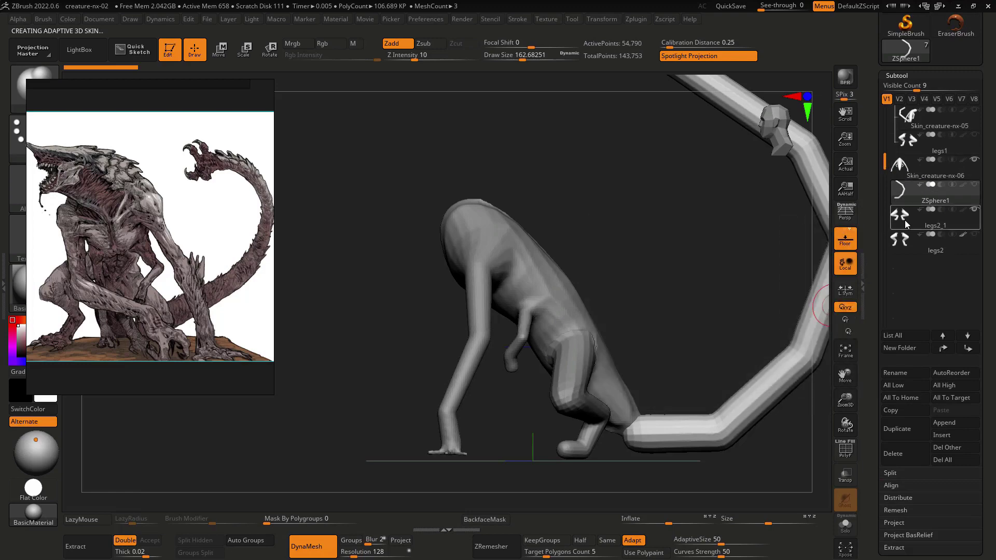
pyautogui.click(944, 423)
pyautogui.click(716, 321)
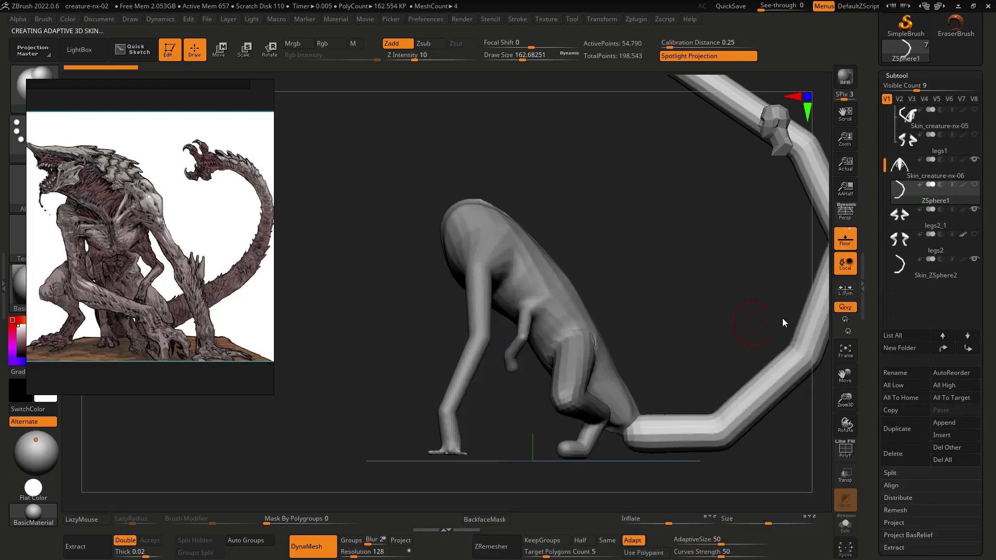
pyautogui.click(905, 275)
pyautogui.press('f')
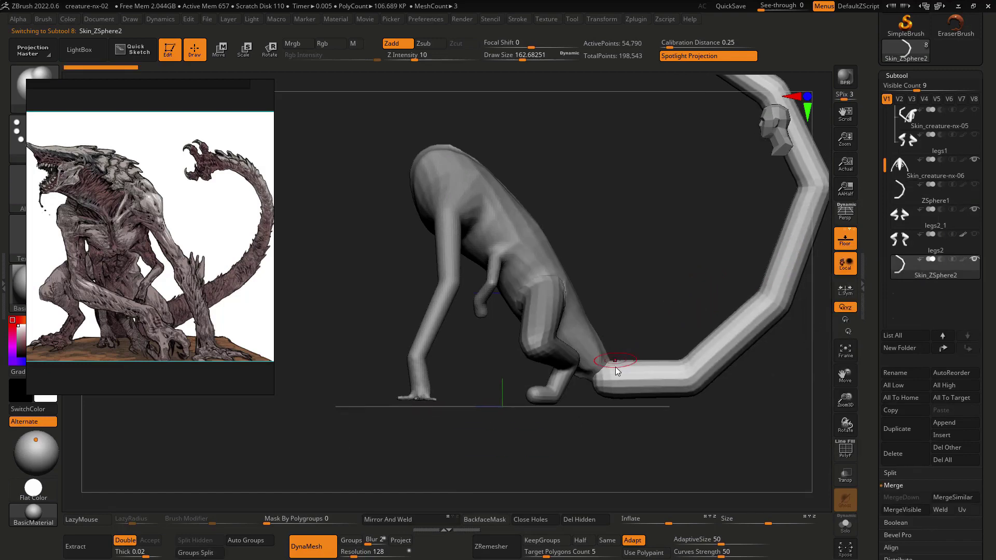
# - Try to reshape the tail mesh's base where it meets the body with a larger brush
pyautogui.press('f')
pyautogui.press('s')
pyautogui.press('2')
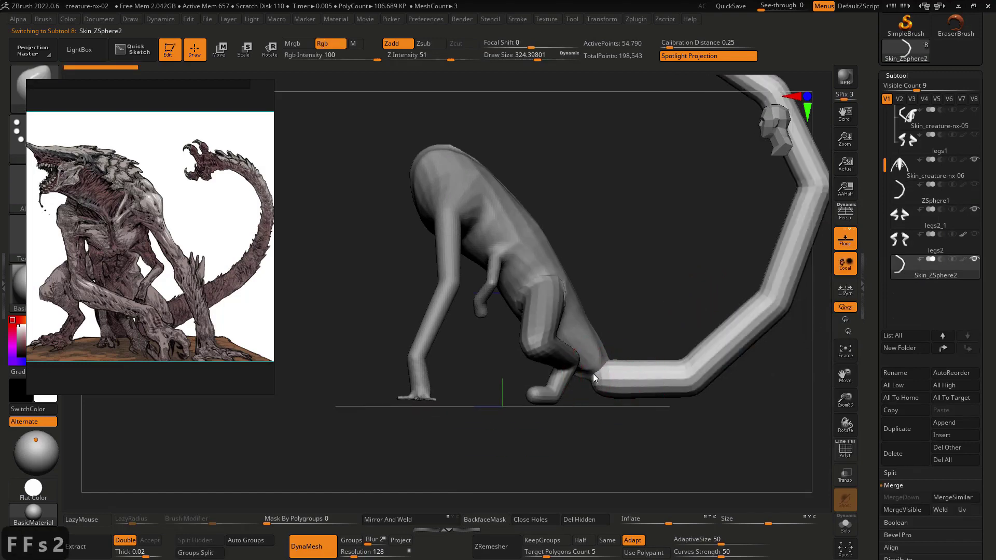
pyautogui.hotkey('ctrl', 'z')
pyautogui.hotkey('alt', 's')
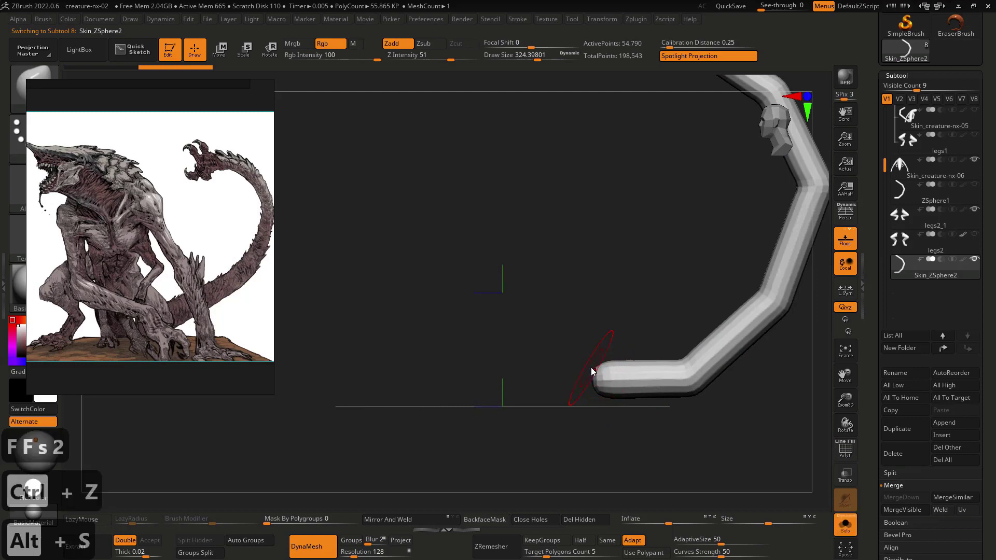
pyautogui.hotkey('alt', 's')
# - Reshape the lower end of Skin_creature-nx-06 with a large brush so it blends into the tail's base
pyautogui.keyDown('alt'); pyautogui.click(591, 384); pyautogui.keyUp('alt')
pyautogui.press('2')
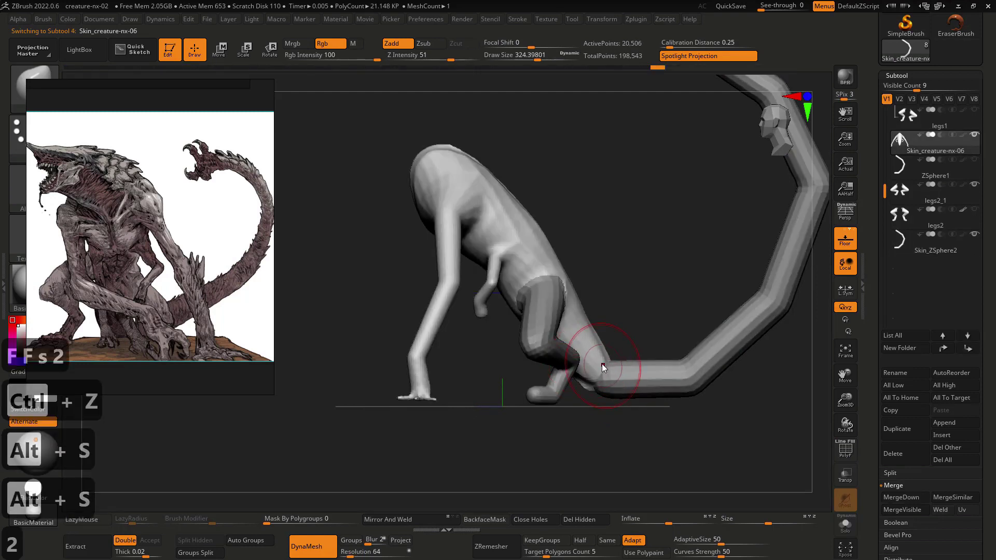
pyautogui.press('s')
pyautogui.hotkey('ctrl', 'z')
pyautogui.hotkey('ctrl', 'z')
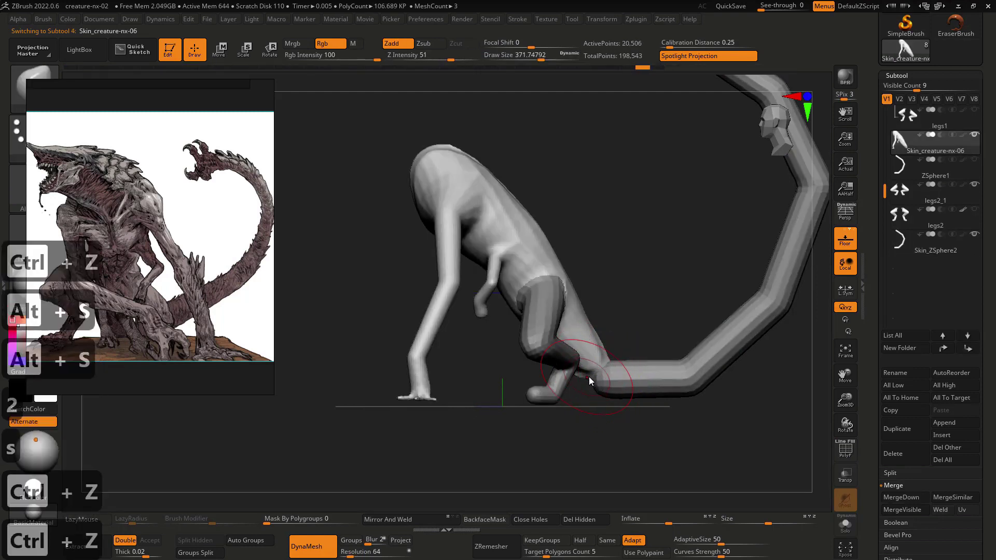
pyautogui.moveTo(605, 388); pyautogui.dragTo(593, 335)
pyautogui.press('s')
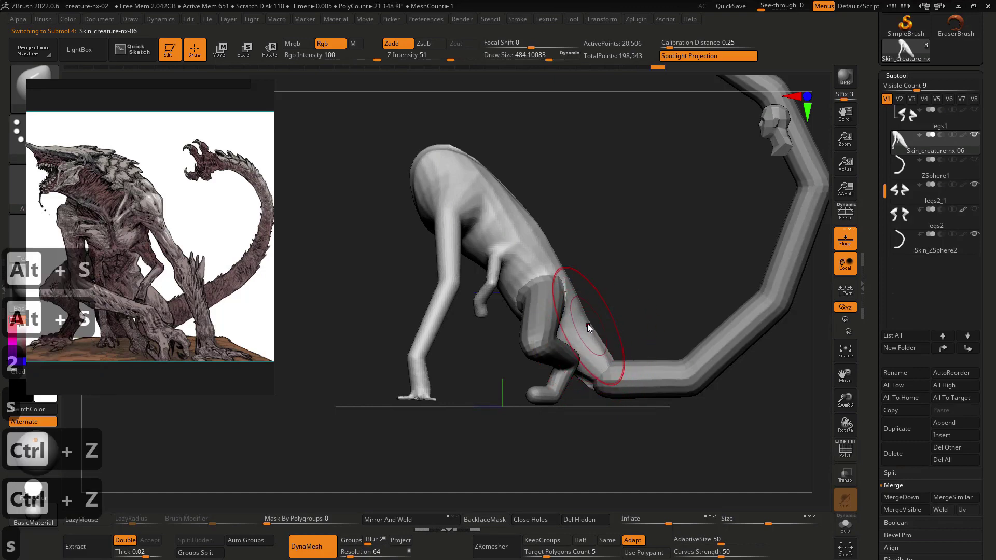
pyautogui.keyDown('shift'); pyautogui.moveTo(588, 323); pyautogui.dragTo(619, 329, button='right'); pyautogui.keyUp('shift')
pyautogui.press('s')
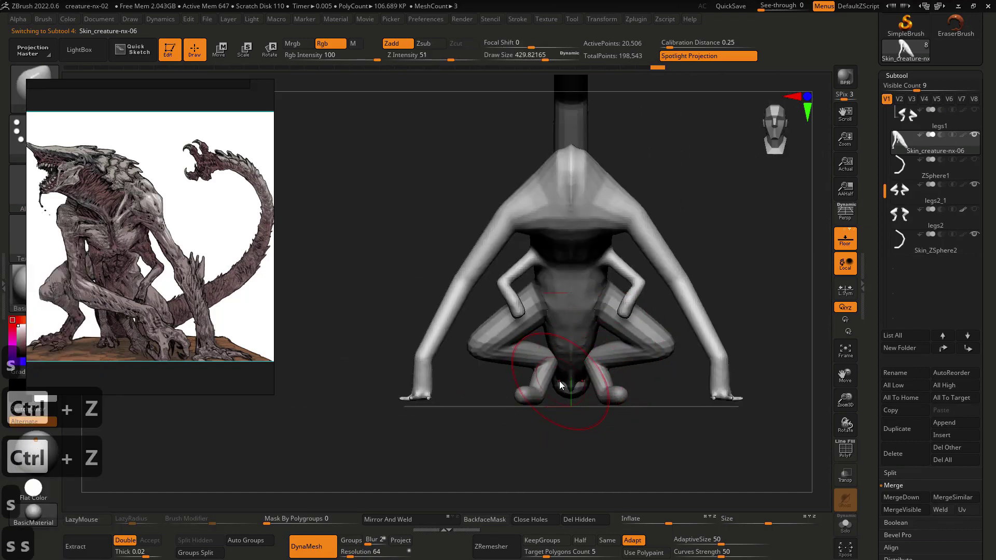
pyautogui.hotkey('ctrl', 'z')
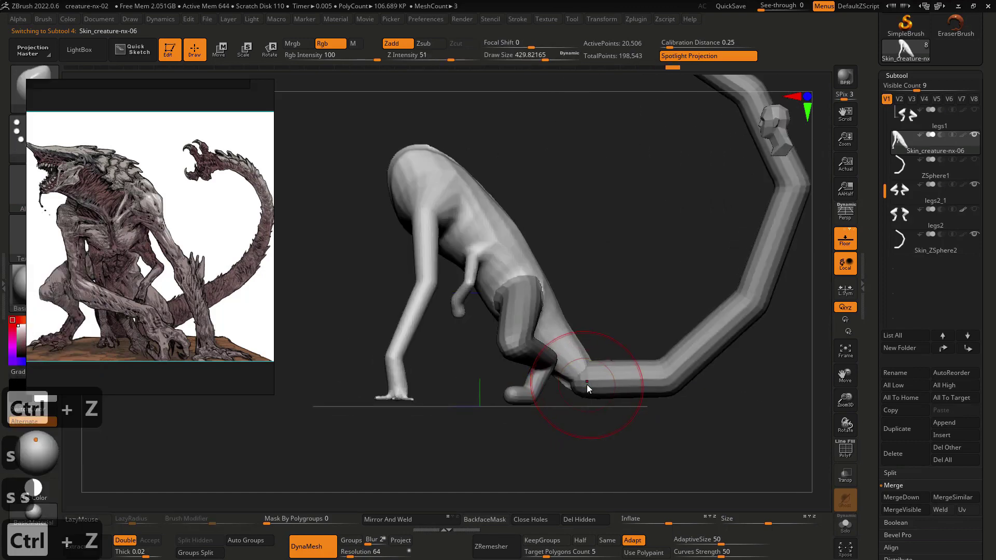
# - Reshape the base of Skin_ZSphere2 with a large brush to match the body's lower end
pyautogui.press('s')
pyautogui.press('s')
pyautogui.keyDown('alt'); pyautogui.click(588, 372); pyautogui.keyUp('alt')
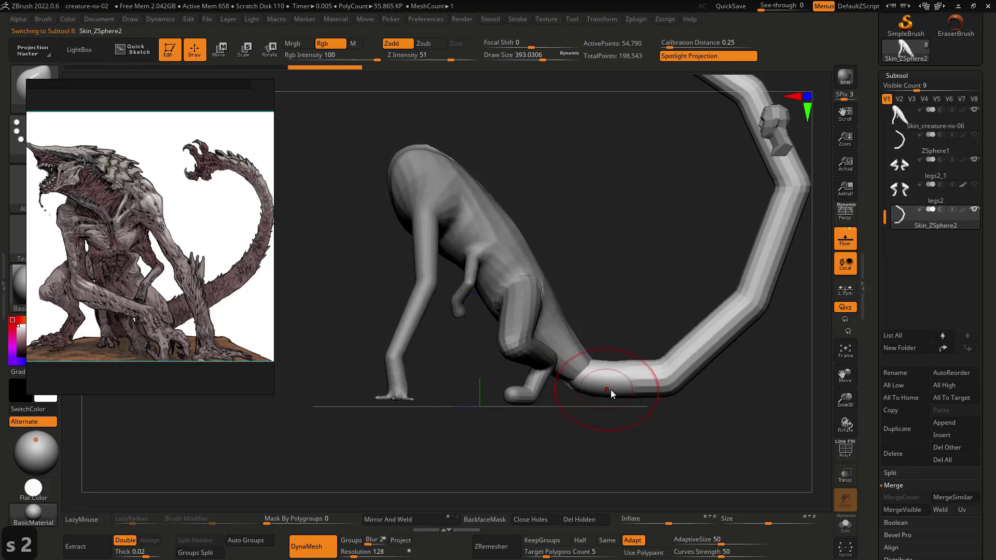
pyautogui.keyDown('shift'); pyautogui.moveTo(615, 388); pyautogui.dragTo(563, 384, button='right'); pyautogui.keyUp('shift')
pyautogui.moveTo(668, 388)
pyautogui.mouseDown(button='right')
pyautogui.moveTo(712, 419)
pyautogui.moveTo(661, 378)
pyautogui.moveTo(686, 331)
pyautogui.moveTo(698, 353)
pyautogui.moveTo(689, 372)
pyautogui.moveTo(711, 326)
pyautogui.moveTo(764, 375)
pyautogui.moveTo(666, 393)
pyautogui.mouseUp(button='right')
# - Adjust the arm shape of Skin_creature-nx-06 from the front with the brush enlarged to about 484
pyautogui.keyDown('alt'); pyautogui.click(706, 335); pyautogui.keyUp('alt')
pyautogui.press('s')
pyautogui.moveTo(639, 317); pyautogui.dragTo(646, 311)
pyautogui.moveTo(637, 293)
pyautogui.mouseDown(button='right')
pyautogui.moveTo(715, 269)
pyautogui.moveTo(742, 284)
pyautogui.moveTo(678, 290)
pyautogui.moveTo(715, 306)
pyautogui.moveTo(736, 303)
pyautogui.moveTo(666, 301)
pyautogui.mouseUp(button='right')
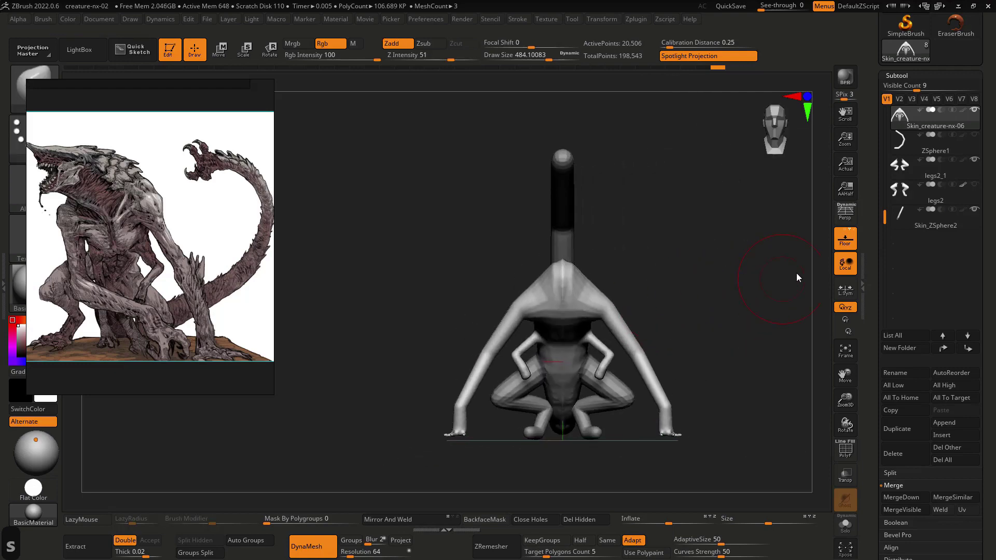
# - Examine the head and neck of the posed-zsphere rig and of Skin_creature-nx-05, each isolated in side view
pyautogui.moveTo(883, 199); pyautogui.dragTo(884, 112)
pyautogui.click(905, 124)
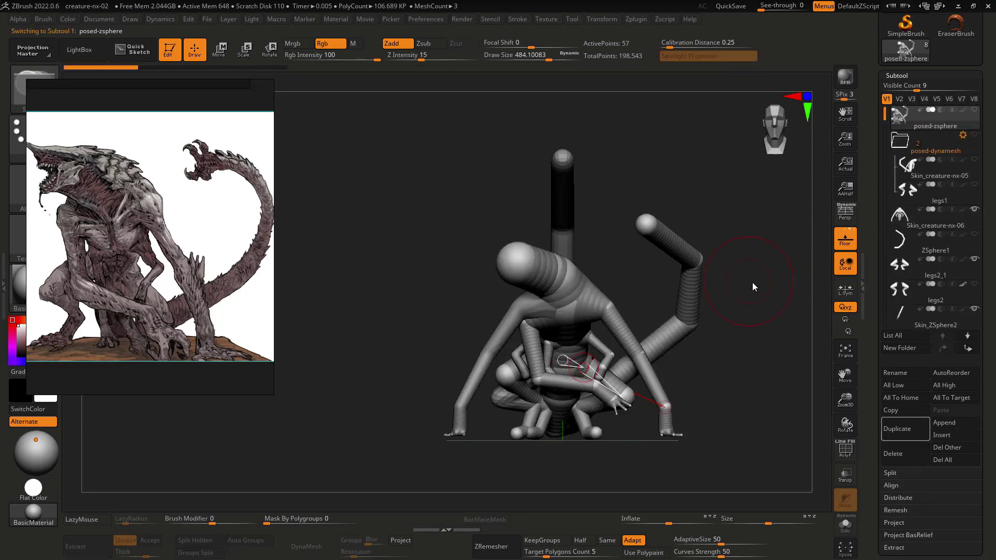
pyautogui.moveTo(755, 284); pyautogui.dragTo(710, 333)
pyautogui.hotkey('alt', 's')
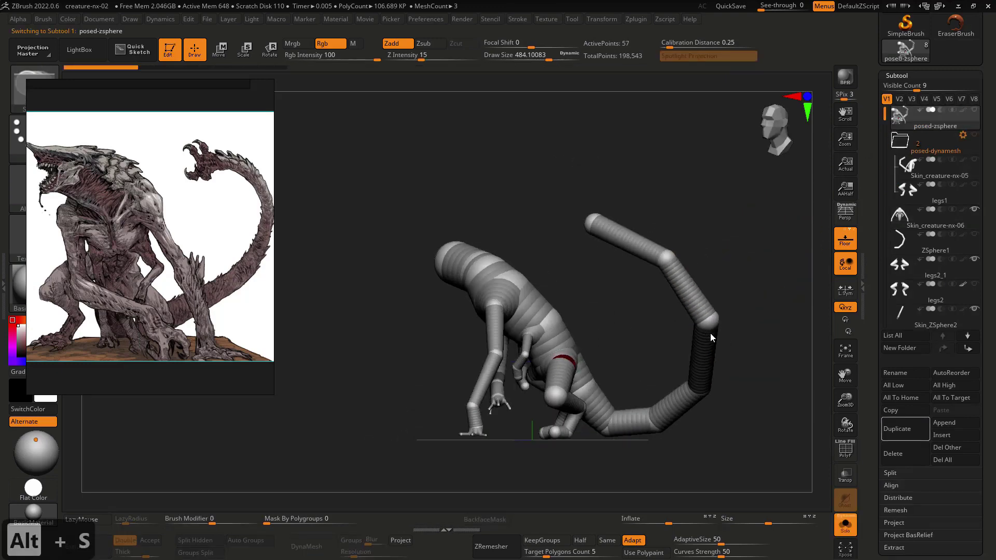
pyautogui.click(895, 172)
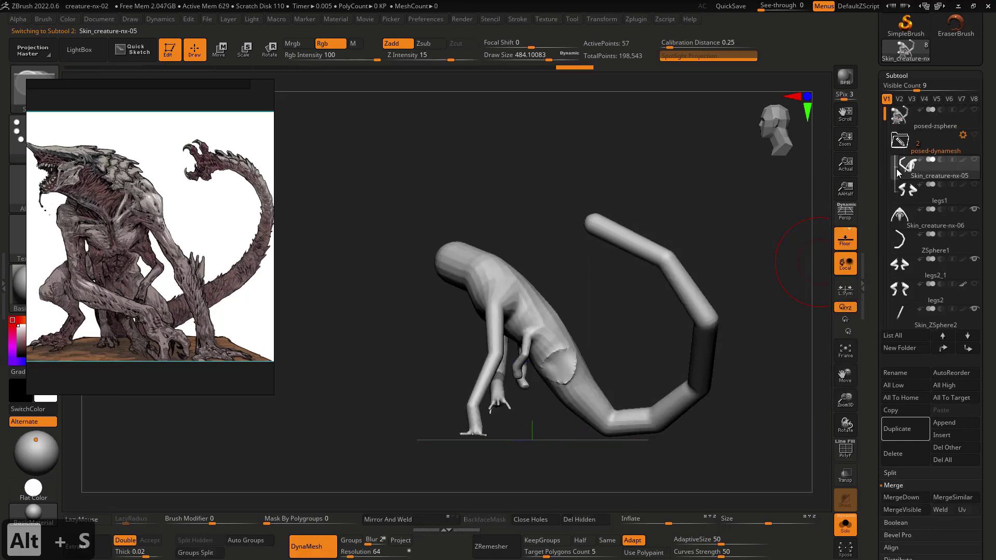
pyautogui.hotkey('alt', 's')
pyautogui.moveTo(723, 295); pyautogui.dragTo(689, 306)
pyautogui.hotkey('alt', 's')
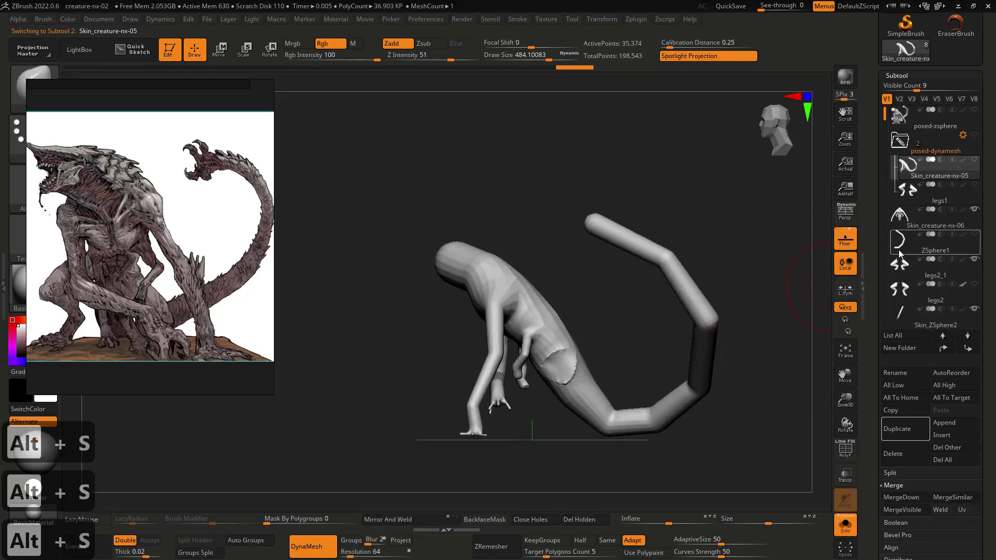
# - Roll the ZSphere1 tail back through its undo history to a single starting ZSphere
pyautogui.click(899, 248)
pyautogui.hotkey('alt', 's')
pyautogui.hotkey('alt', 's')
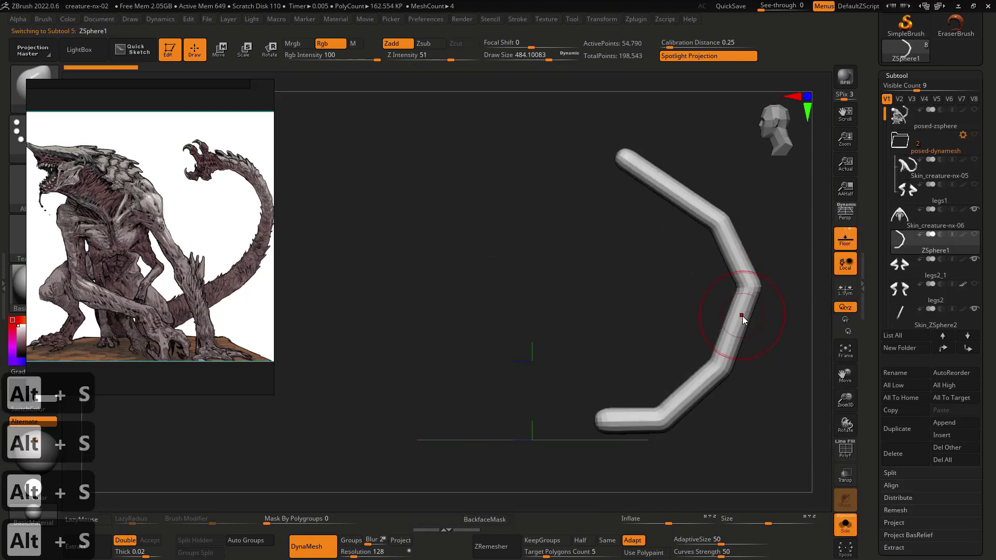
pyautogui.press('a')
pyautogui.hotkey('shift', 'f')
pyautogui.hotkey('shift', 'f')
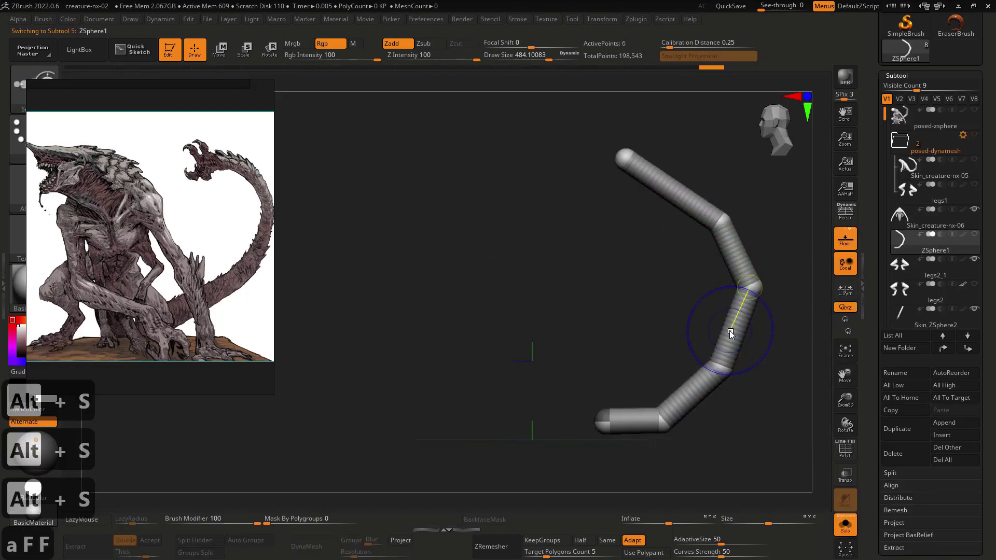
pyautogui.hotkey('shift', 'f')
pyautogui.hotkey('shift', 'f')
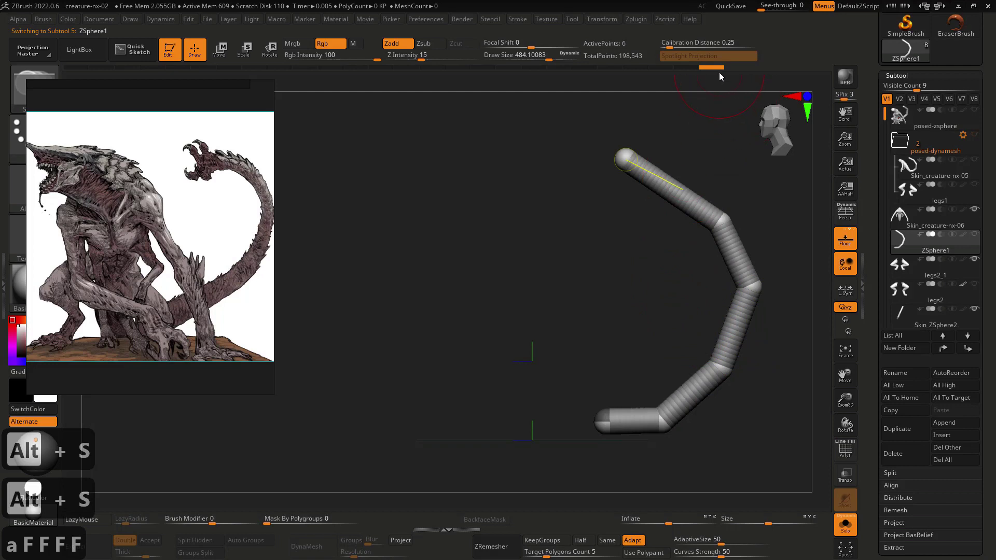
pyautogui.moveTo(719, 72); pyautogui.dragTo(152, 116)
# - Move the single ZSphere from the tail's base up above the shoulders as the start of the head
pyautogui.hotkey('alt', 's')
pyautogui.press('w')
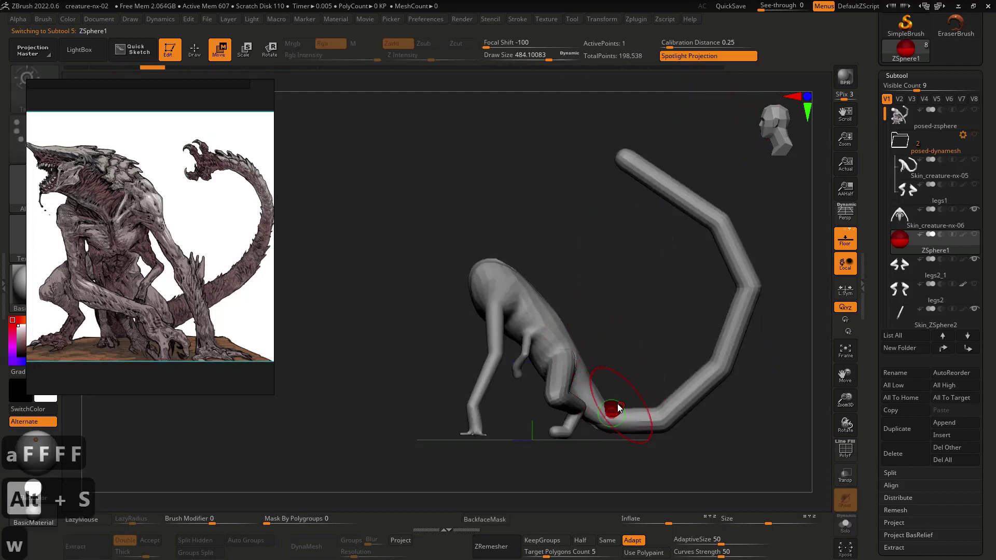
pyautogui.moveTo(617, 404); pyautogui.dragTo(627, 327)
pyautogui.hotkey('alt', 's')
pyautogui.hotkey('alt', 's')
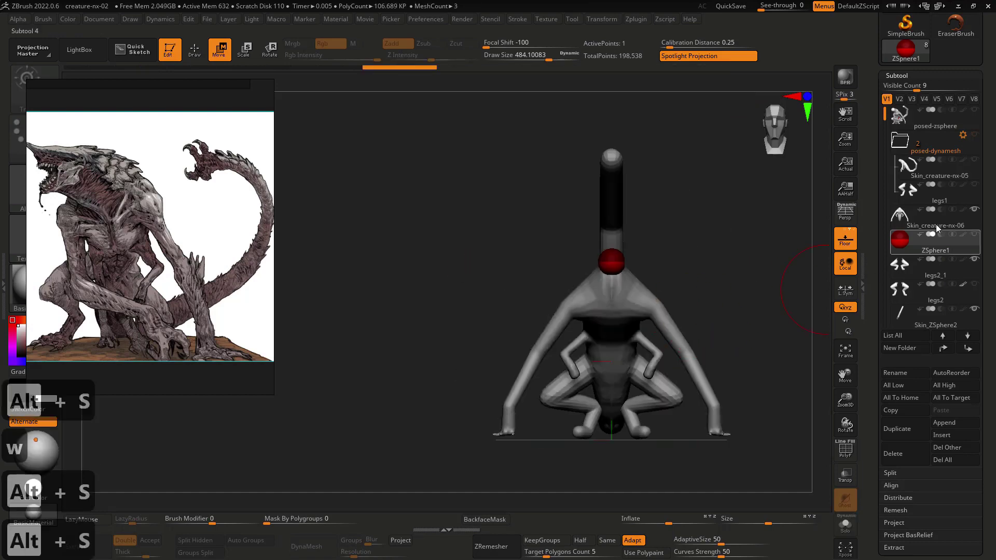
# - Show the posed Skin_creature-nx-05 body for comparison and try adding a child ZSphere to the head's root at draw size about 460
pyautogui.click(974, 160)
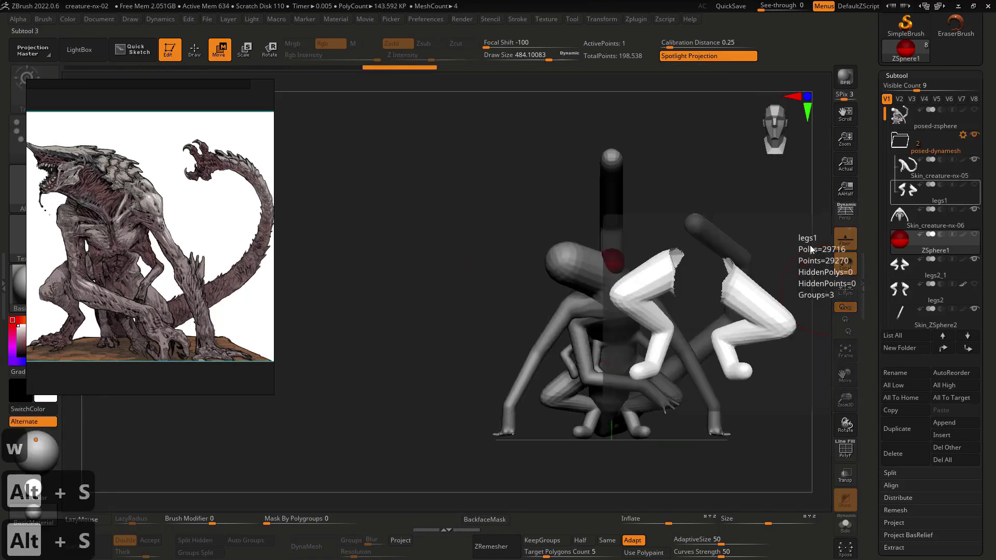
pyautogui.moveTo(680, 276)
pyautogui.keyDown('ctrl'); pyautogui.mouseDown(button='right')
pyautogui.moveTo(682, 300)
pyautogui.moveTo(621, 279)
pyautogui.mouseUp(button='right'); pyautogui.keyUp('ctrl')
pyautogui.press('s')
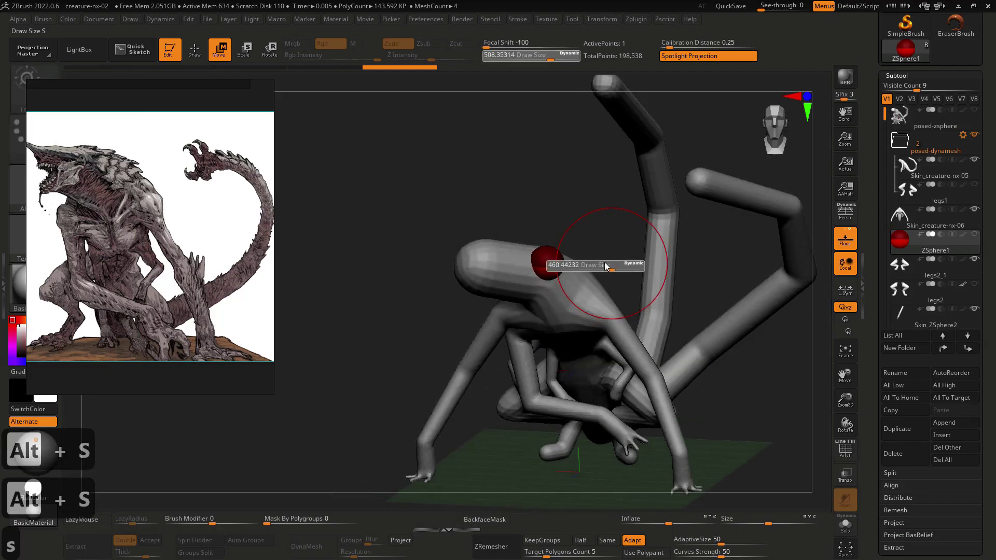
pyautogui.click(606, 265)
pyautogui.keyDown('shift'); pyautogui.moveTo(547, 264); pyautogui.dragTo(567, 252, button='right'); pyautogui.keyUp('shift')
pyautogui.hotkey('alt', 's')
pyautogui.press('q')
pyautogui.click(548, 262)
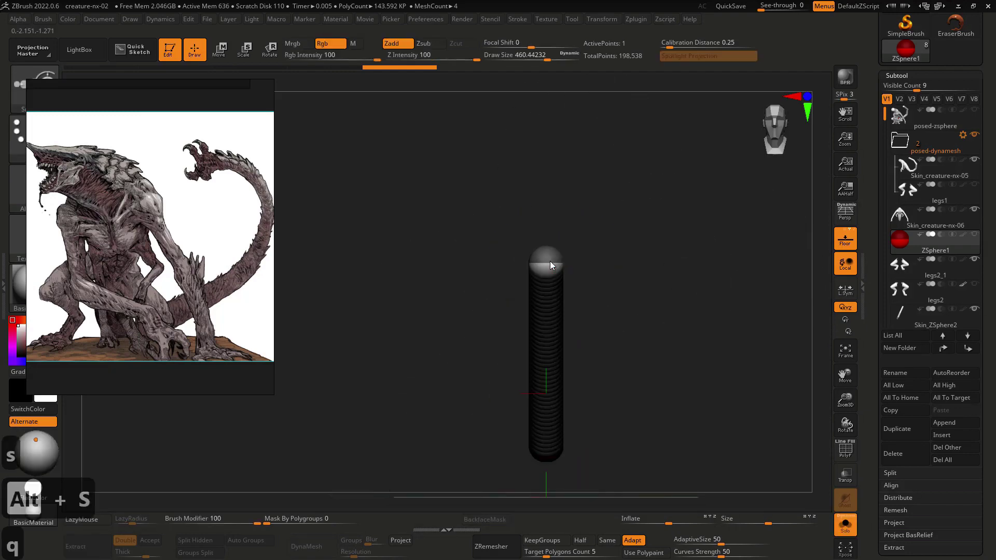
pyautogui.hotkey('ctrl', 'z')
# - Add a child ZSphere to the head's root ZSphere at draw size about 386
pyautogui.press('s')
pyautogui.click(564, 265)
pyautogui.press('w')
pyautogui.moveTo(564, 265); pyautogui.dragTo(554, 257)
pyautogui.press('q')
pyautogui.keyDown('shift'); pyautogui.moveTo(572, 261); pyautogui.dragTo(535, 277, button='right'); pyautogui.keyUp('shift')
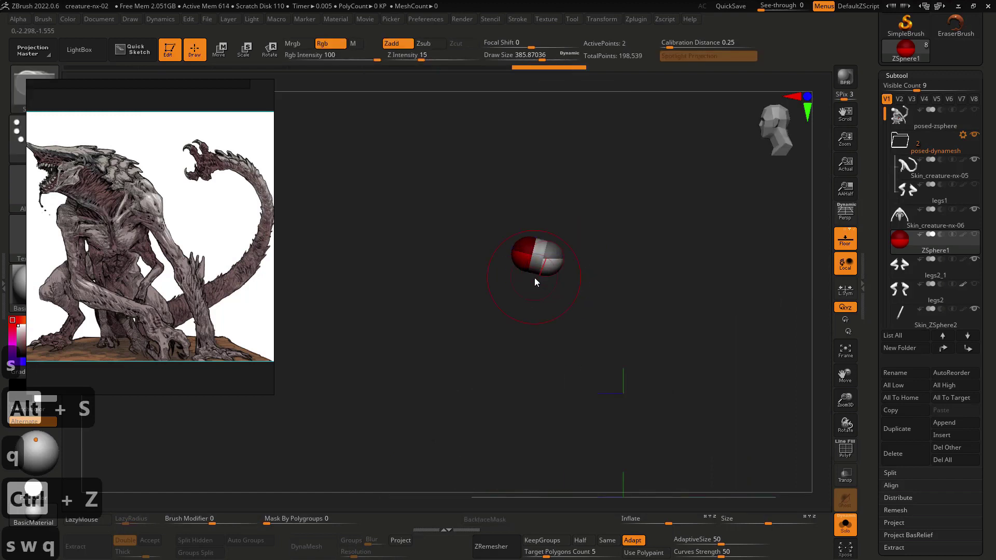
pyautogui.press('s')
pyautogui.moveTo(534, 279); pyautogui.dragTo(524, 280)
pyautogui.press('w')
pyautogui.hotkey('ctrl', 'z')
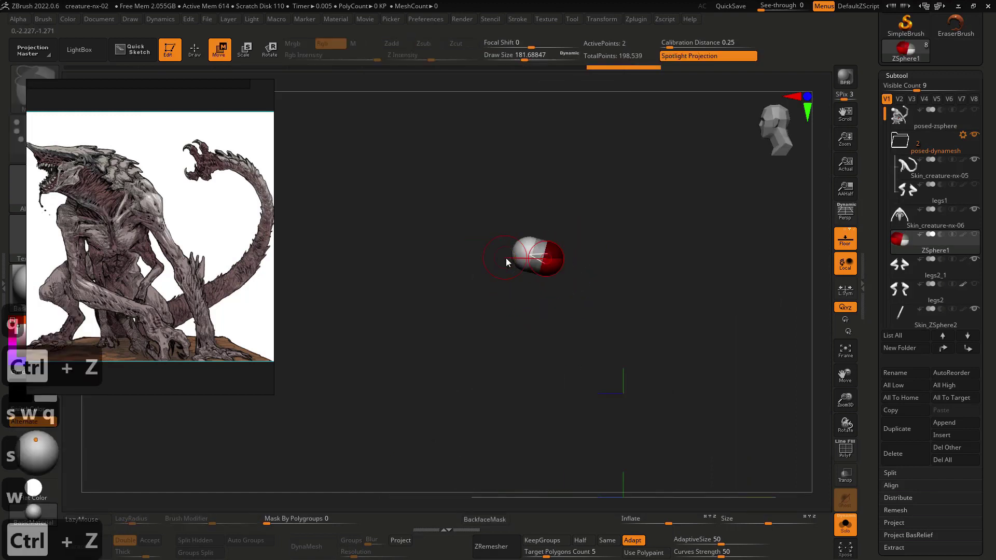
# - Move the front ZSphere forward to the head's tip and the rear one back into the shoulders, using draw size about 140
pyautogui.hotkey('alt', 's')
pyautogui.press('s')
pyautogui.press('w')
pyautogui.click(508, 253)
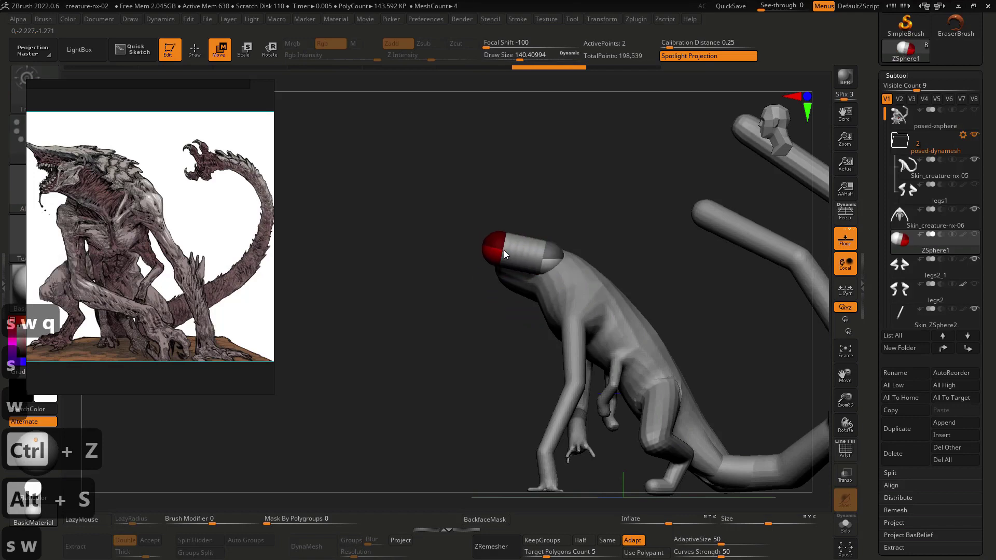
pyautogui.moveTo(504, 251); pyautogui.dragTo(506, 252)
pyautogui.moveTo(534, 279)
pyautogui.keyDown('shift'); pyautogui.mouseDown(button='right')
pyautogui.moveTo(543, 272)
pyautogui.moveTo(461, 272)
pyautogui.mouseUp(button='right'); pyautogui.keyUp('shift')
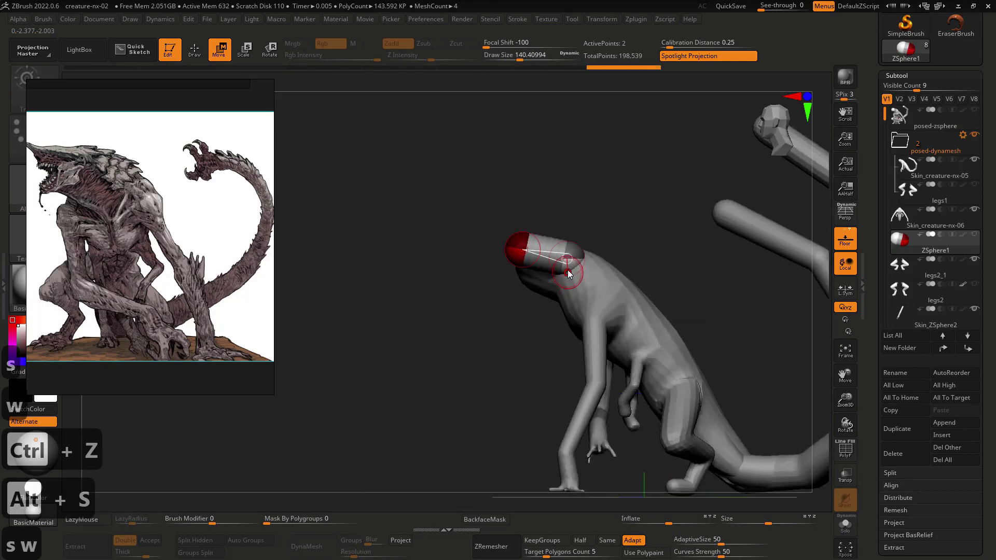
pyautogui.press('w')
pyautogui.moveTo(568, 266); pyautogui.dragTo(587, 276)
# - Isolate the ZSphere head and scale up its front and rear ZSpheres to make the head thicker
pyautogui.hotkey('alt', 's')
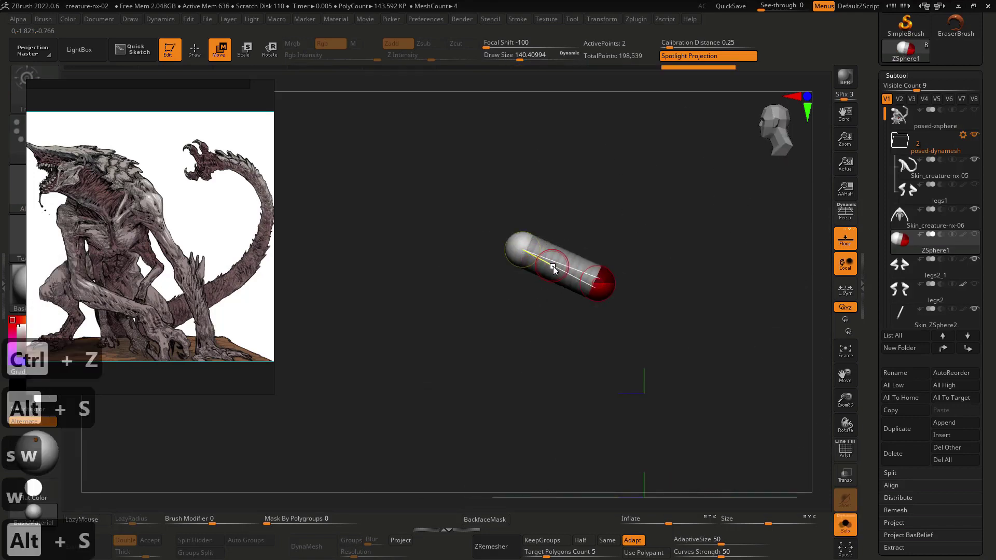
pyautogui.press('e')
pyautogui.press('e')
pyautogui.moveTo(528, 247)
pyautogui.mouseDown()
pyautogui.moveTo(704, 329)
pyautogui.moveTo(589, 282)
pyautogui.moveTo(605, 288)
pyautogui.mouseUp()
pyautogui.moveTo(512, 247); pyautogui.dragTo(608, 300)
pyautogui.moveTo(608, 300); pyautogui.dragTo(691, 276, button='right')
pyautogui.hotkey('alt', 's')
pyautogui.moveTo(690, 276); pyautogui.dragTo(718, 288)
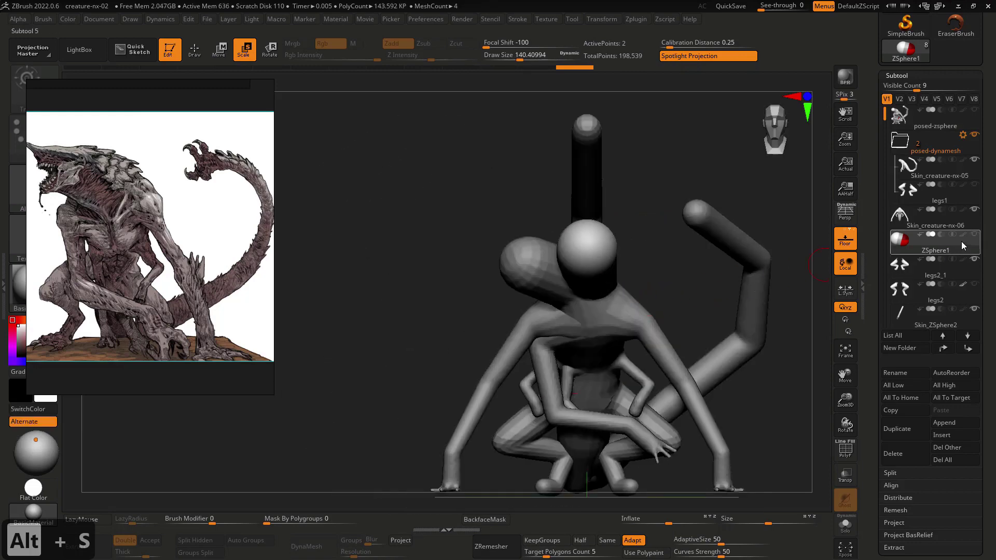
# - Hide the posed body and nudge the head's rear ZSphere to fit the shoulders in side view
pyautogui.click(973, 161)
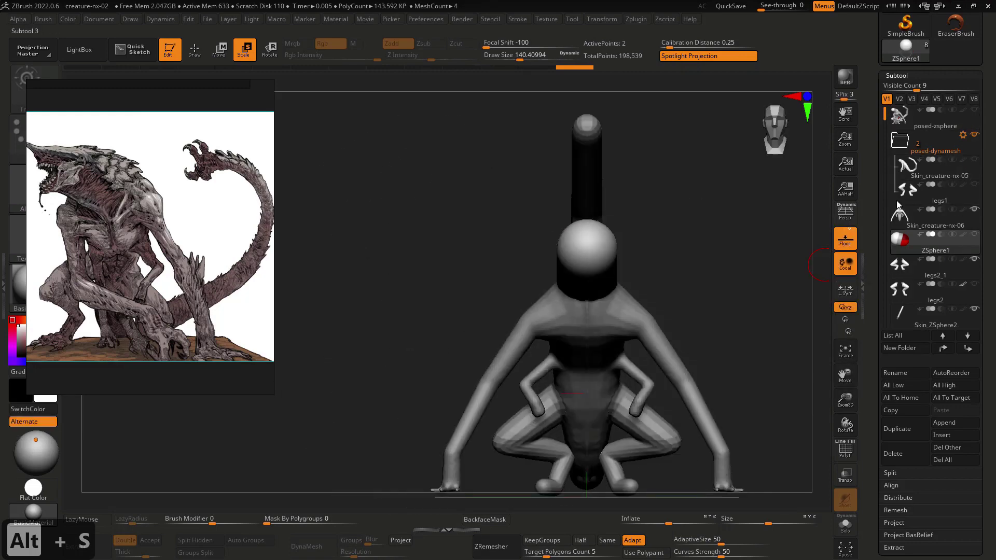
pyautogui.moveTo(688, 288); pyautogui.dragTo(612, 291, button='right')
pyautogui.press('w')
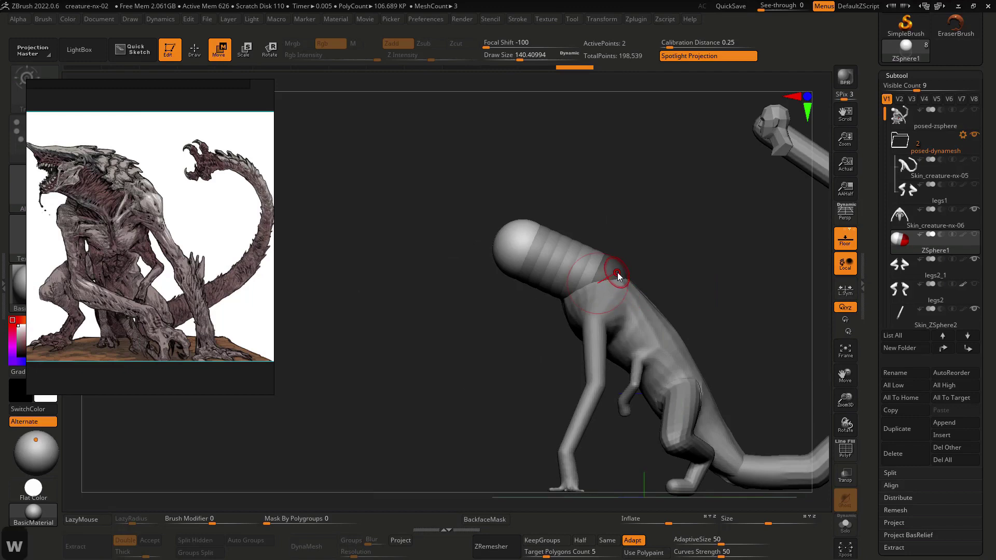
pyautogui.moveTo(617, 272); pyautogui.dragTo(616, 276)
pyautogui.keyDown('shift'); pyautogui.moveTo(593, 280); pyautogui.dragTo(586, 305, button='right'); pyautogui.keyUp('shift')
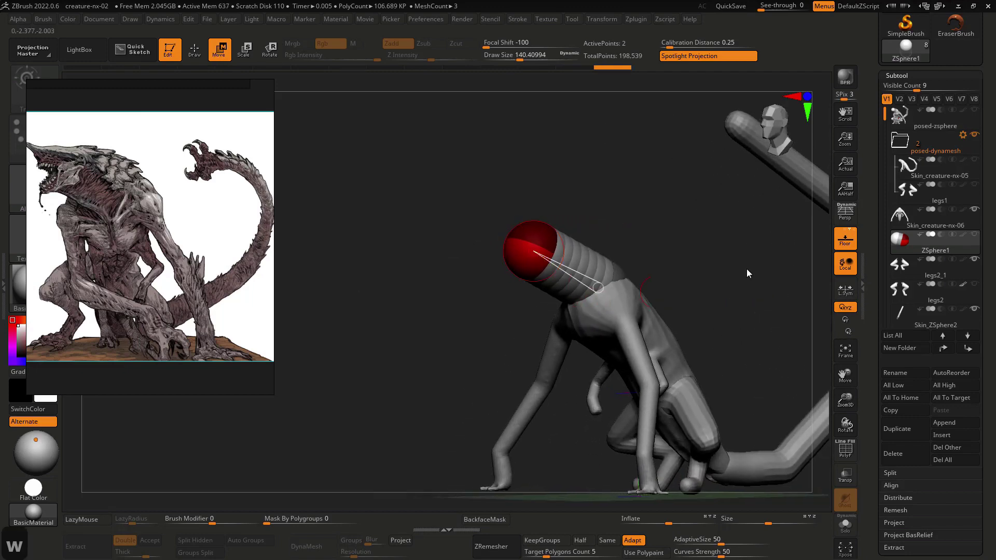
# - Enable perspective and check the head's adaptive skin preview against the shoulders
pyautogui.click(845, 213)
pyautogui.moveTo(648, 271); pyautogui.dragTo(628, 307, button='right')
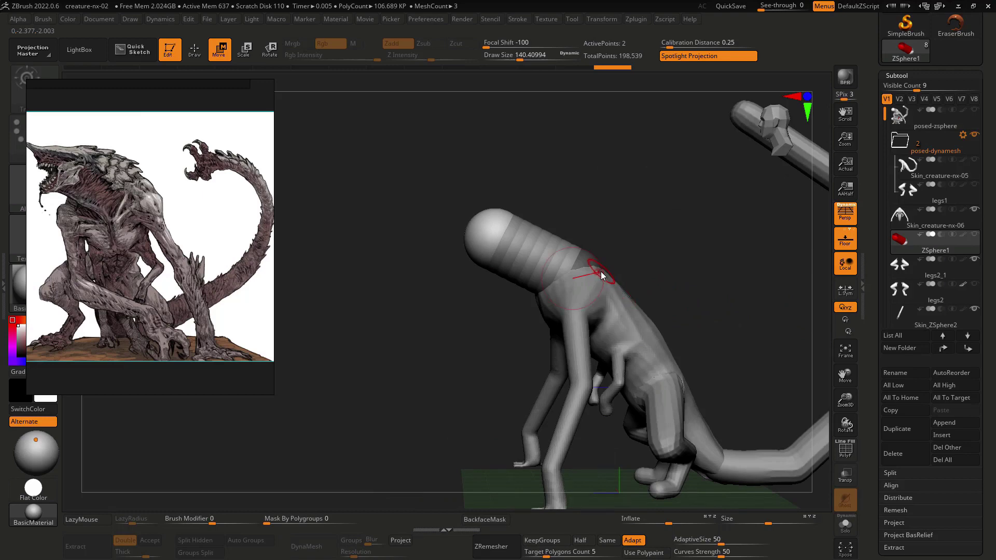
pyautogui.press('a')
pyautogui.moveTo(666, 269)
pyautogui.mouseDown(button='right')
pyautogui.moveTo(709, 273)
pyautogui.moveTo(726, 292)
pyautogui.moveTo(652, 281)
pyautogui.mouseUp(button='right')
pyautogui.press('a')
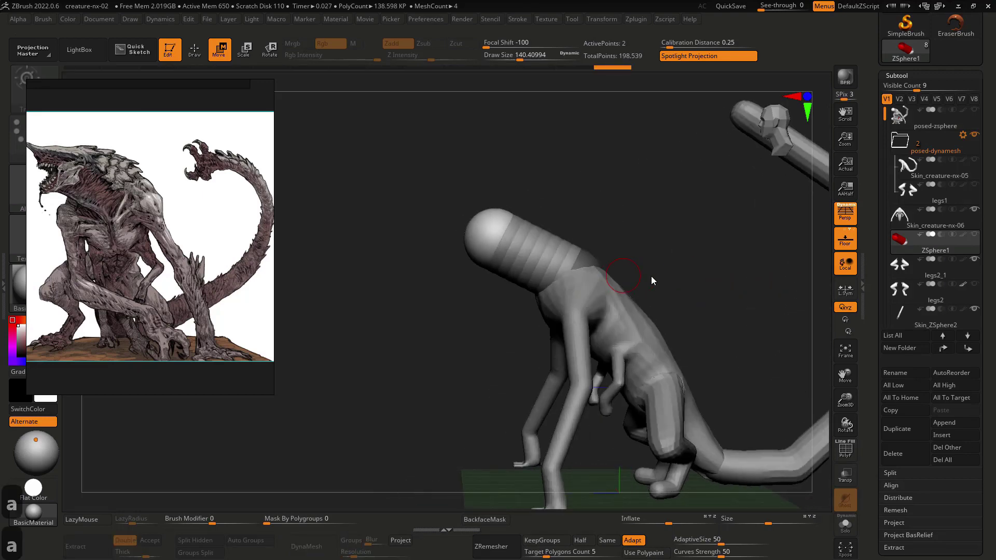
pyautogui.scroll(-5, 947, 390)
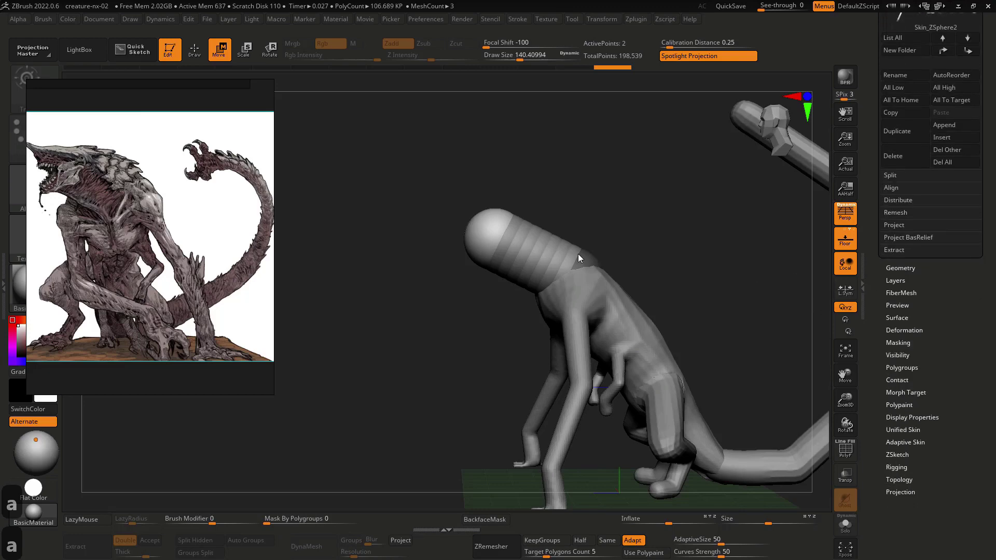
# - Insert a ZSphere between the head's two ends and preview the resulting skin
pyautogui.press('q')
pyautogui.click(538, 252)
pyautogui.moveTo(619, 284)
pyautogui.mouseDown(button='right')
pyautogui.moveTo(714, 269)
pyautogui.moveTo(679, 271)
pyautogui.moveTo(735, 279)
pyautogui.mouseUp(button='right')
pyautogui.press('a')
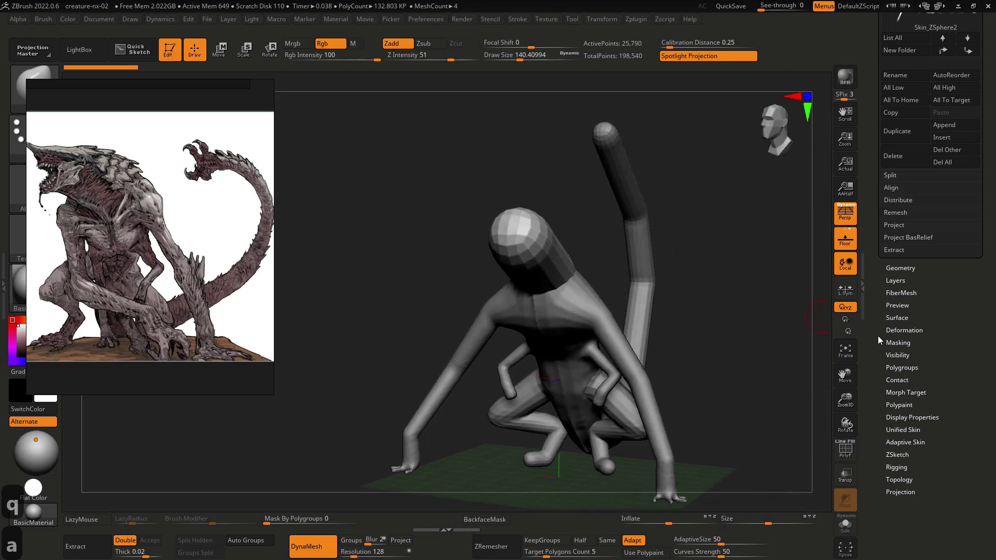
# - Convert the ZSphere head into a mesh with Make Adaptive Skin
pyautogui.click(913, 442)
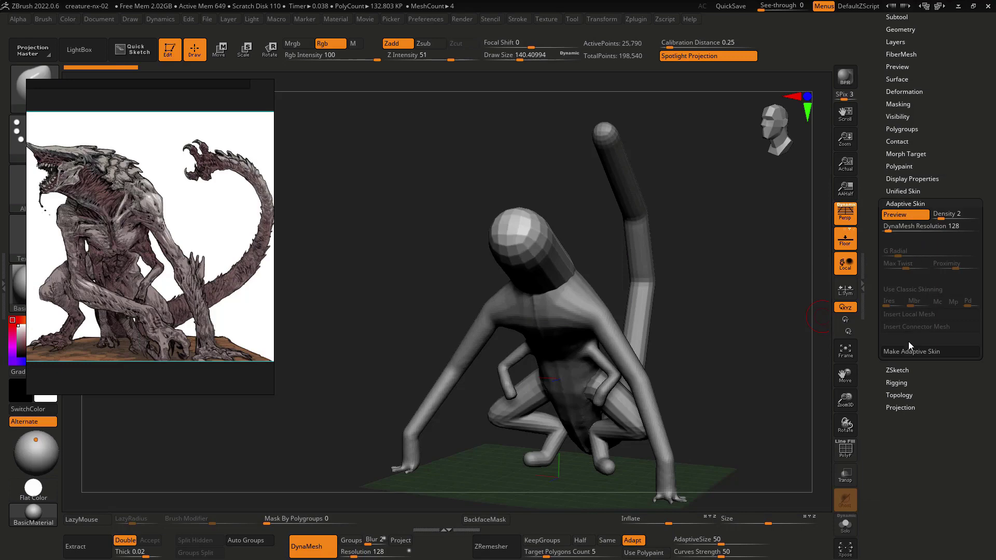
pyautogui.moveTo(927, 455); pyautogui.dragTo(927, 534)
pyautogui.click(911, 241)
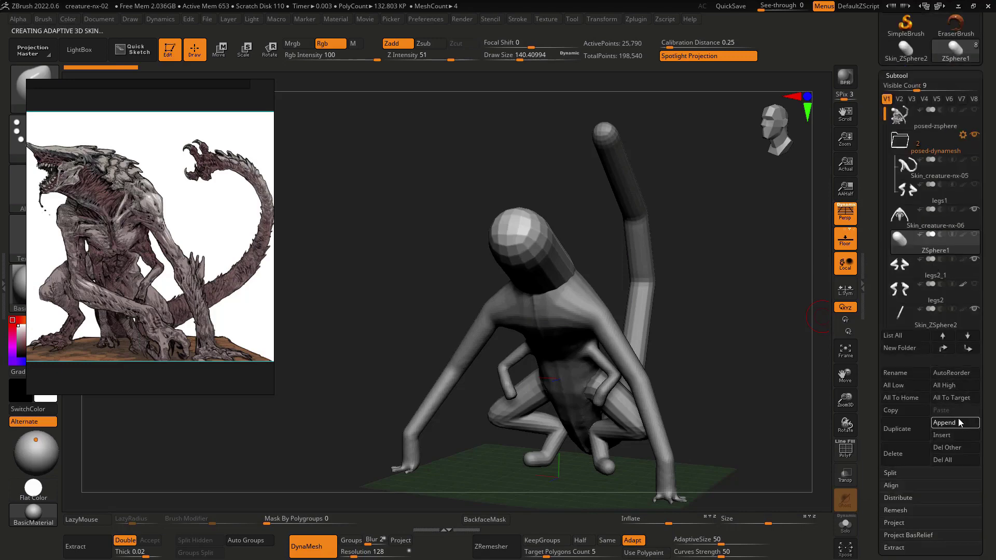
# - Delete the ZSphere1 subtool and append the Skin_ZSphere3 head mesh in its place
pyautogui.click(917, 459)
pyautogui.click(778, 480)
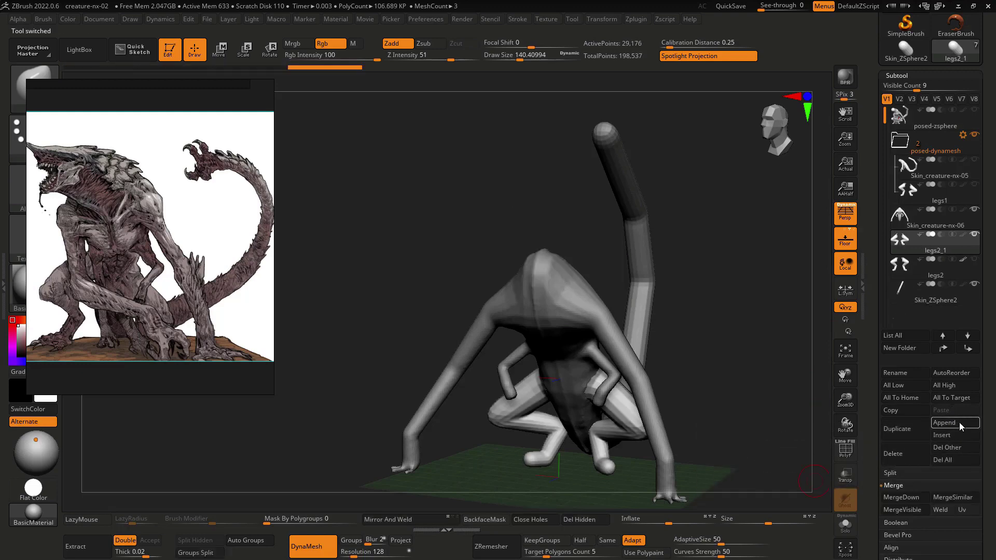
pyautogui.click(944, 422)
pyautogui.click(939, 425)
pyautogui.click(642, 351)
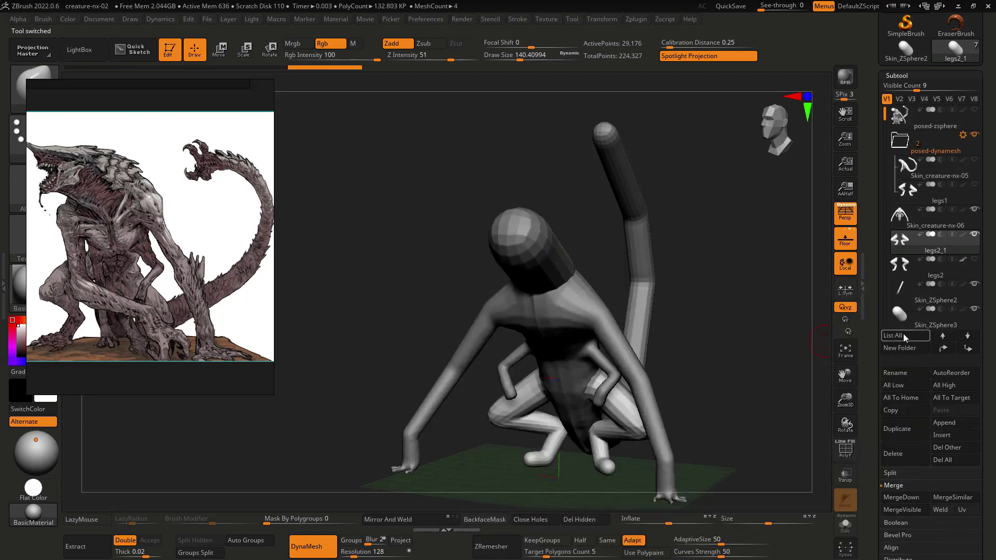
# - Select the Skin_ZSphere3 head, show its polyframe in side view, and set the draw size to about 408
pyautogui.click(898, 323)
pyautogui.press('f')
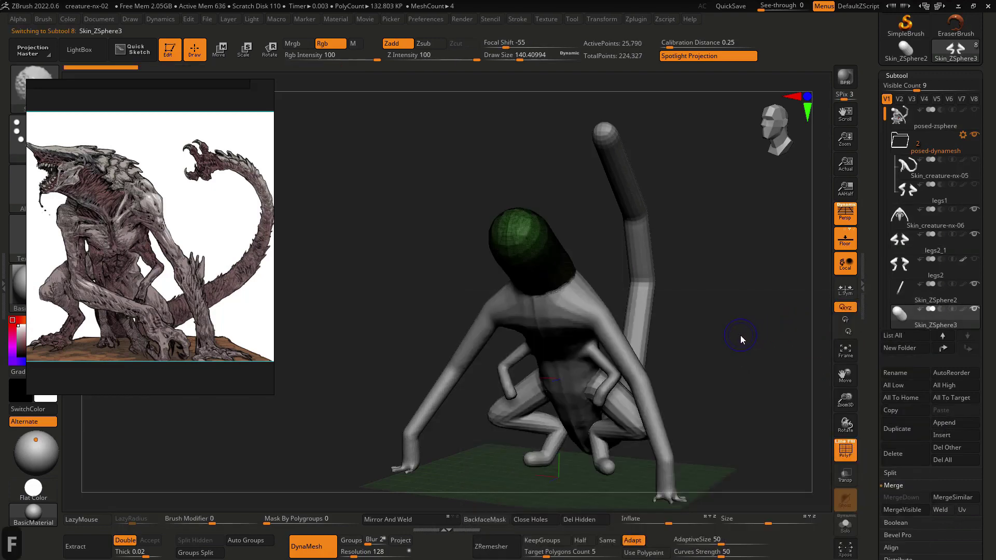
pyautogui.press('f')
pyautogui.press('s')
pyautogui.hotkey('shift', 'f')
pyautogui.press('s')
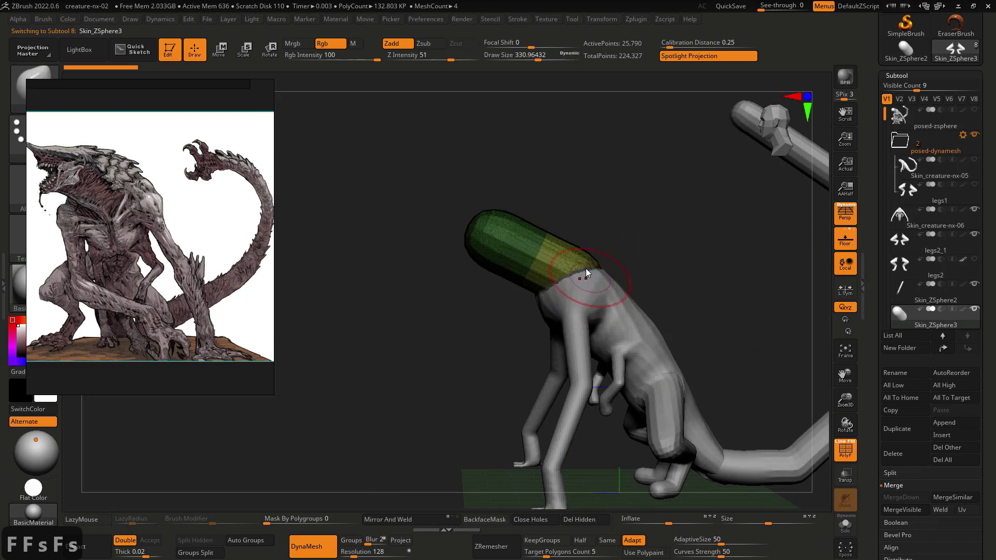
pyautogui.press('s')
pyautogui.click(592, 266)
pyautogui.press('2')
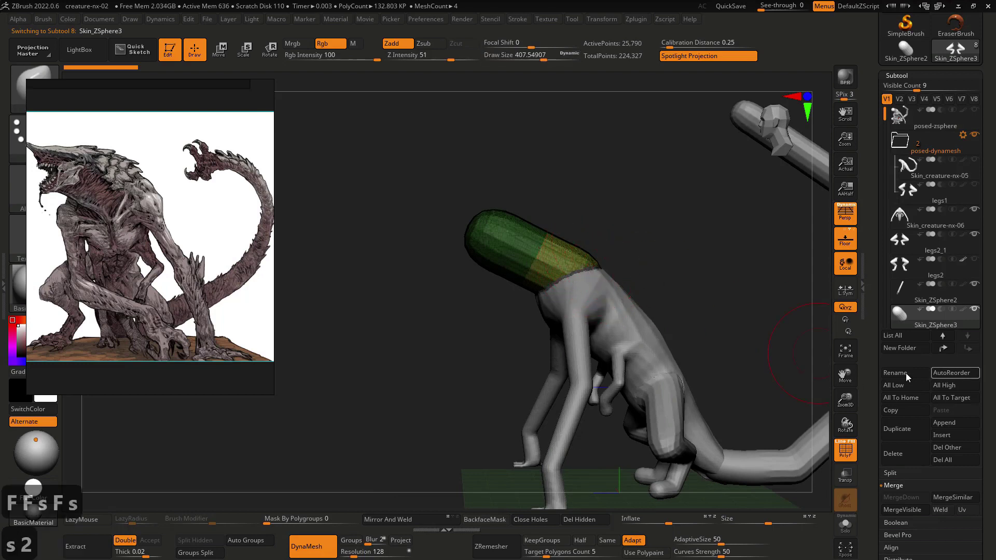
# - Re-DynaMesh the Skin_ZSphere3 head at resolution 64 and turn its polyframe off
pyautogui.write('64')
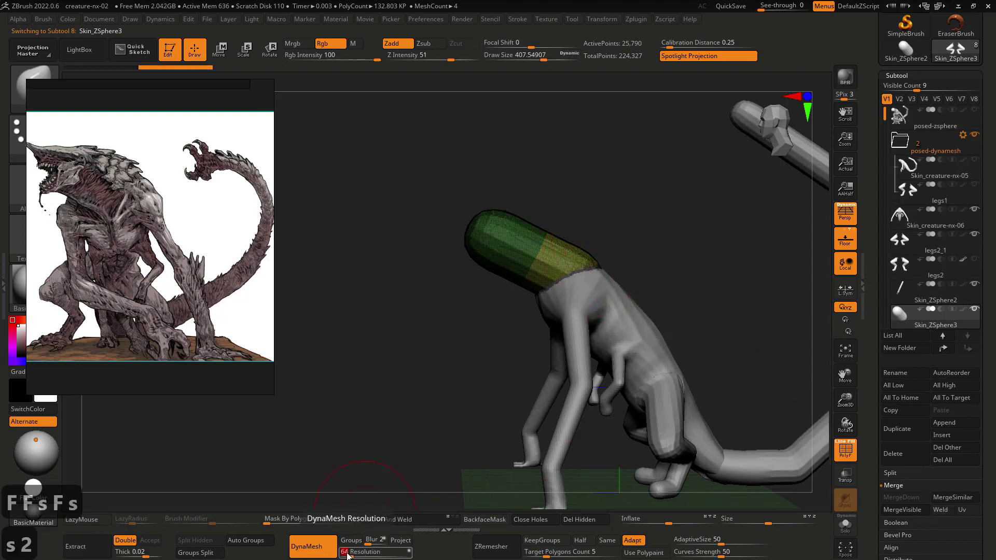
pyautogui.press('Return')
pyautogui.keyDown('ctrl'); pyautogui.moveTo(408, 361); pyautogui.dragTo(425, 399); pyautogui.keyUp('ctrl')
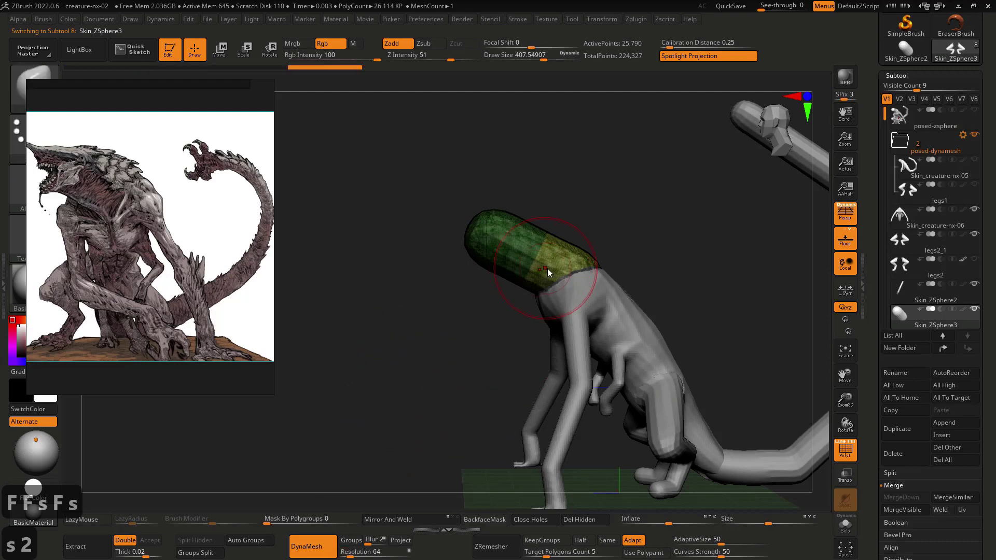
pyautogui.keyDown('ctrl'); pyautogui.moveTo(678, 257); pyautogui.dragTo(762, 316); pyautogui.keyUp('ctrl')
pyautogui.hotkey('shift', 'f')
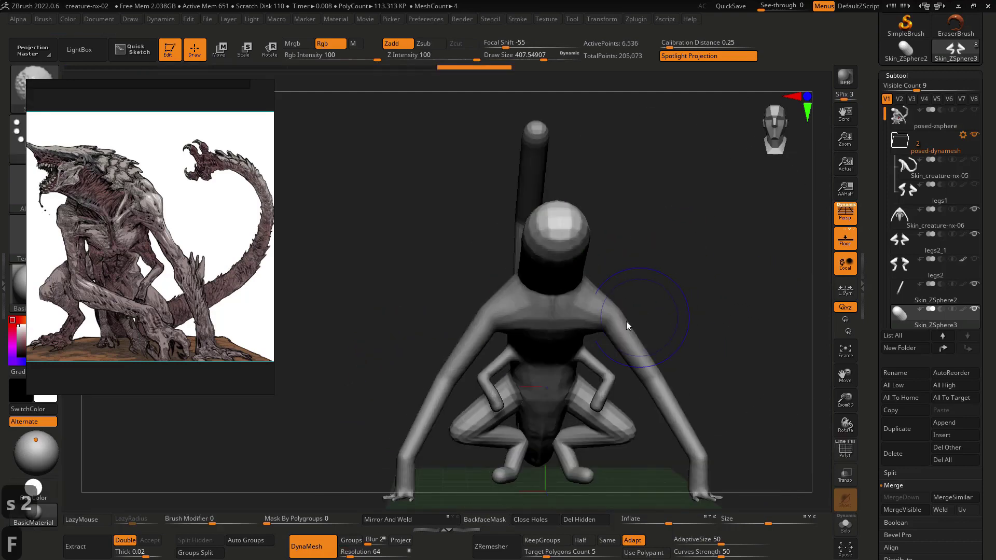
pyautogui.hotkey('shift', 'f')
pyautogui.hotkey('shift', 'f')
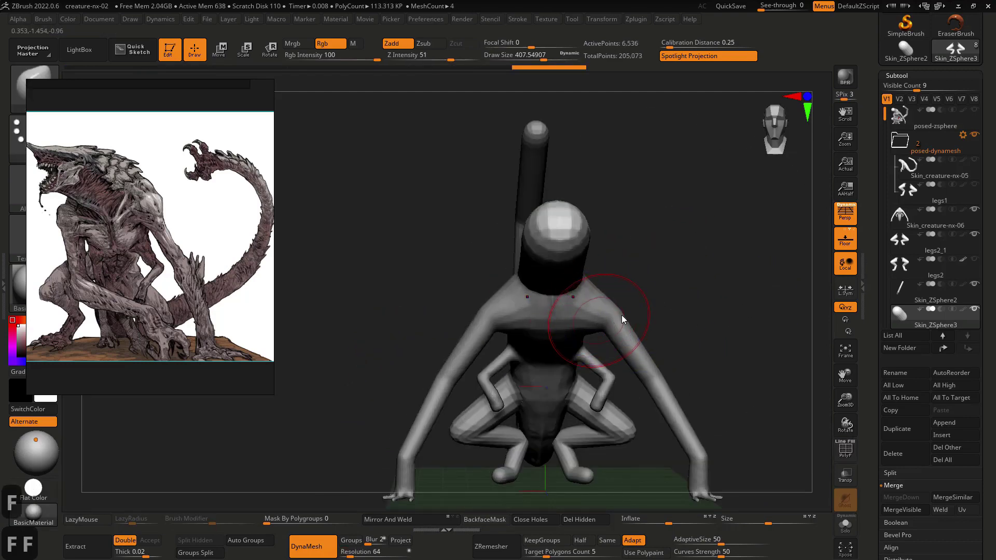
# - Pull the upper front of the head up and forward from the side with draw size about 311
pyautogui.moveTo(622, 315); pyautogui.dragTo(599, 295, button='right')
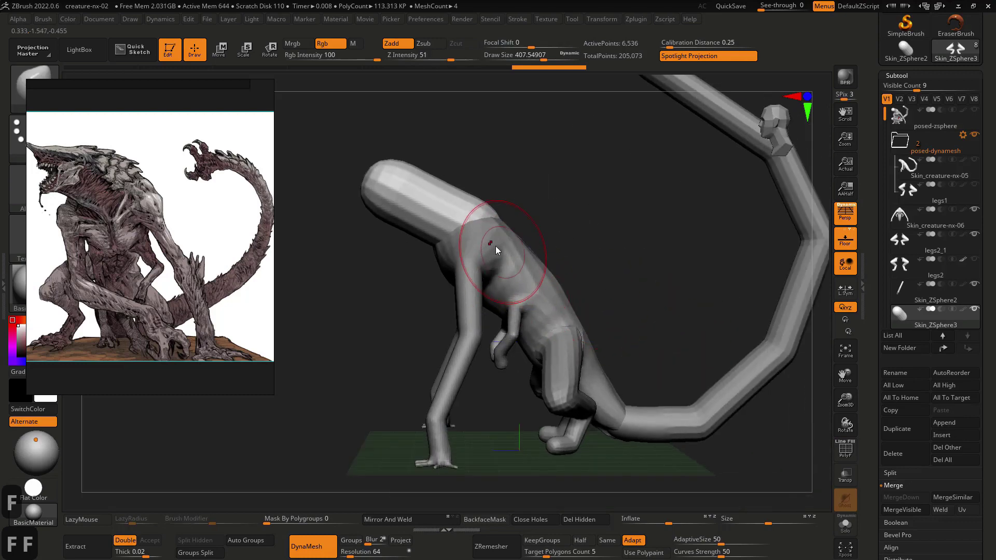
pyautogui.moveTo(496, 246)
pyautogui.mouseDown(button='right')
pyautogui.moveTo(527, 287)
pyautogui.moveTo(489, 298)
pyautogui.moveTo(533, 241)
pyautogui.moveTo(569, 235)
pyautogui.moveTo(497, 245)
pyautogui.mouseUp(button='right')
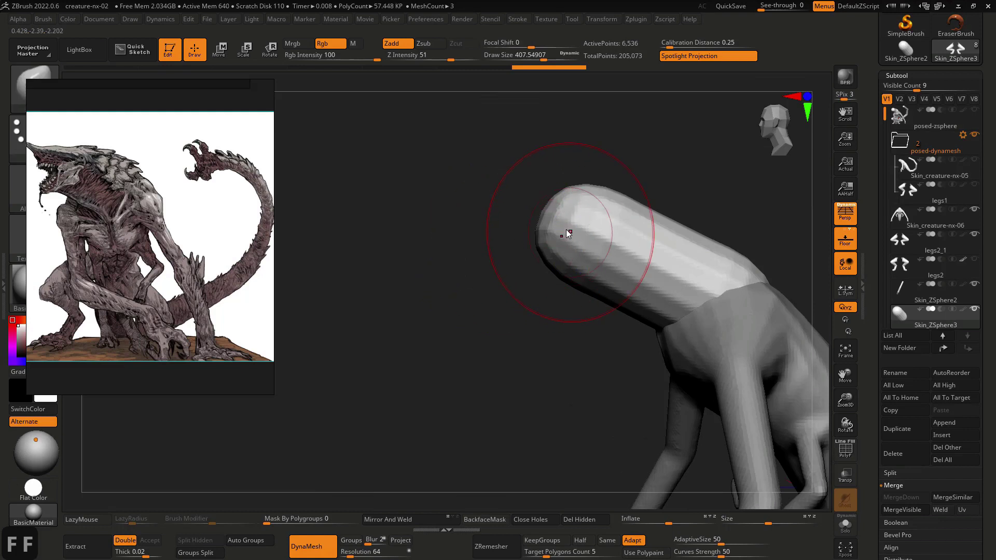
pyautogui.moveTo(566, 231)
pyautogui.mouseDown(button='right')
pyautogui.moveTo(573, 238)
pyautogui.moveTo(565, 239)
pyautogui.mouseUp(button='right')
pyautogui.press('s')
pyautogui.moveTo(574, 241); pyautogui.dragTo(566, 239)
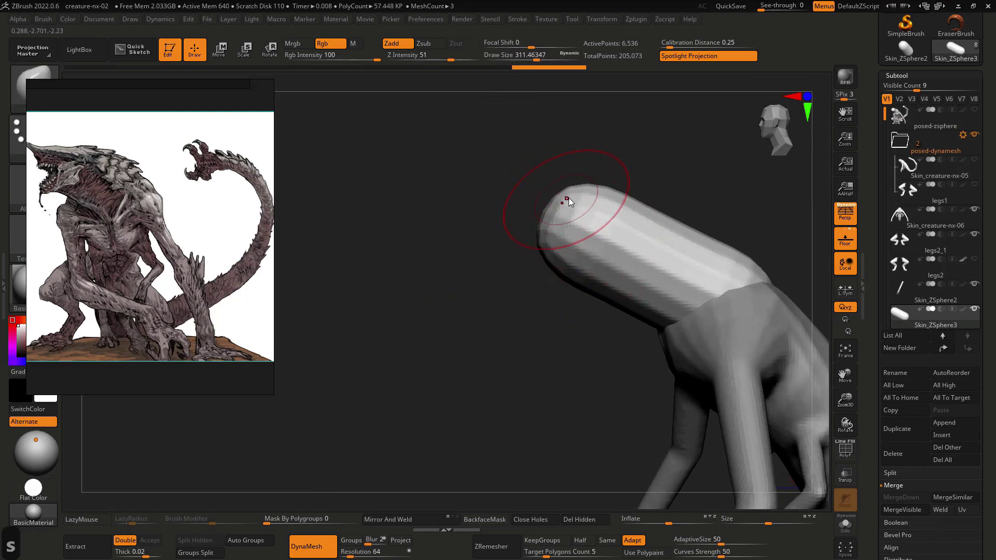
pyautogui.moveTo(567, 199); pyautogui.dragTo(555, 172)
pyautogui.press('s')
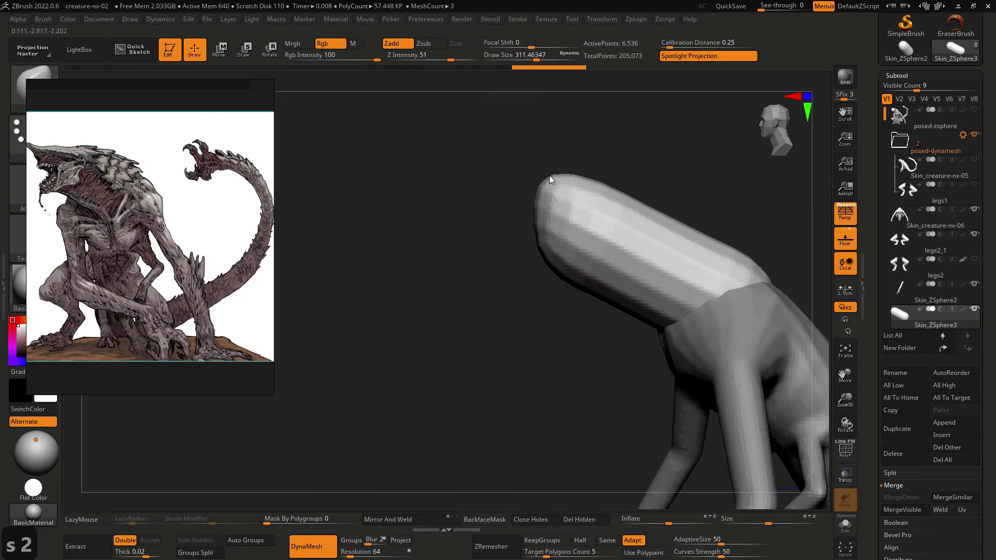
# - Try reshaping the side of the head with clay strokes at draw size about 262 and a larger brush, undoing the changes
pyautogui.press('s')
pyautogui.moveTo(571, 223); pyautogui.dragTo(561, 247)
pyautogui.press('1')
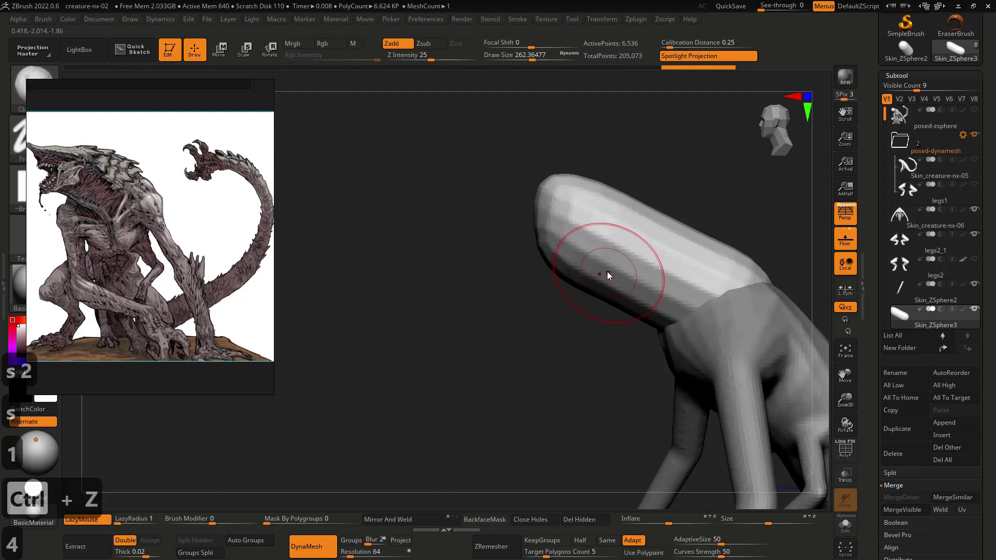
pyautogui.press('4')
pyautogui.hotkey('ctrl', 'z')
pyautogui.hotkey('ctrl', 'z')
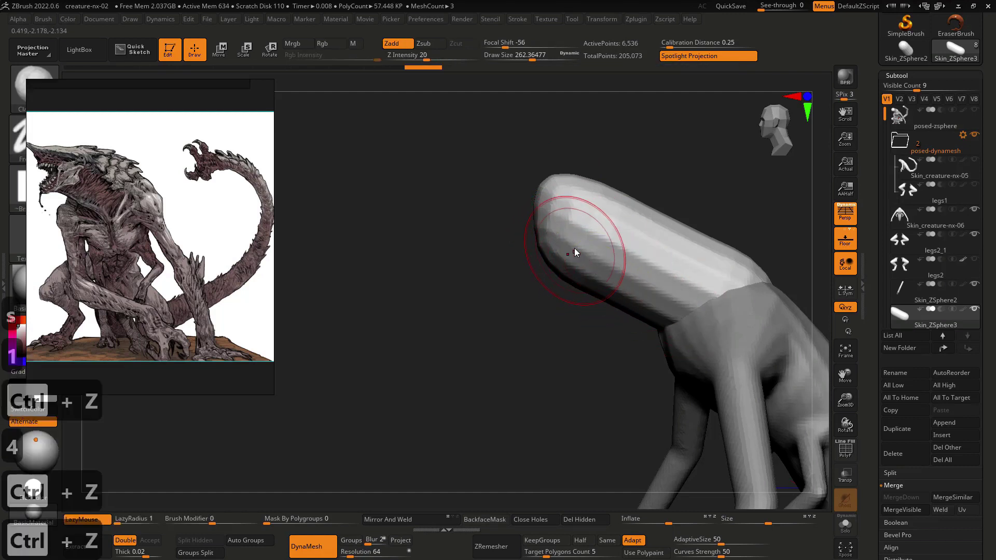
pyautogui.press('s')
pyautogui.moveTo(664, 281); pyautogui.dragTo(686, 215)
pyautogui.press('s')
pyautogui.press('2')
pyautogui.hotkey('ctrl', 'z')
# - Show the head's polyframe and merge its polygroups into a single one
pyautogui.hotkey('shift', 'f')
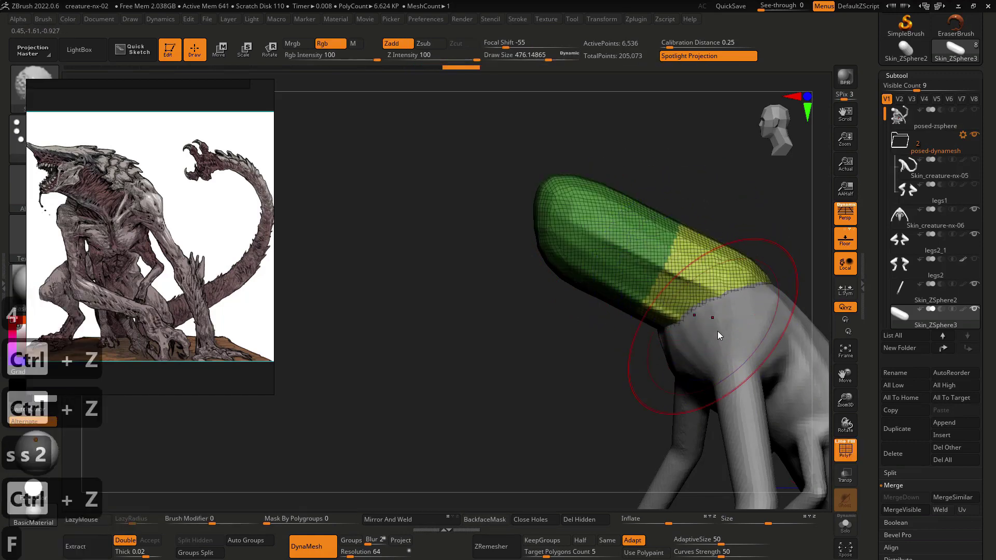
pyautogui.hotkey('ctrl', 'w')
pyautogui.keyDown('alt'); pyautogui.moveTo(589, 329); pyautogui.dragTo(544, 275); pyautogui.keyUp('alt')
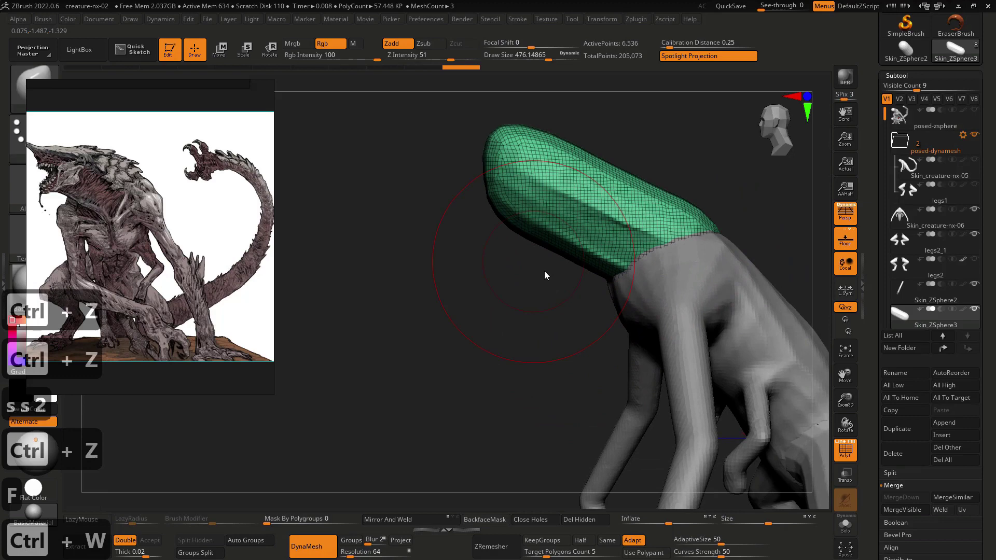
# - Place the Skin_ZSphere3 head above the Skin_creature-nx-06 body, merge it down, isolate the result, and fuse it with DynaMesh at resolution 64
pyautogui.keyDown('alt'); pyautogui.click(671, 289); pyautogui.keyUp('alt')
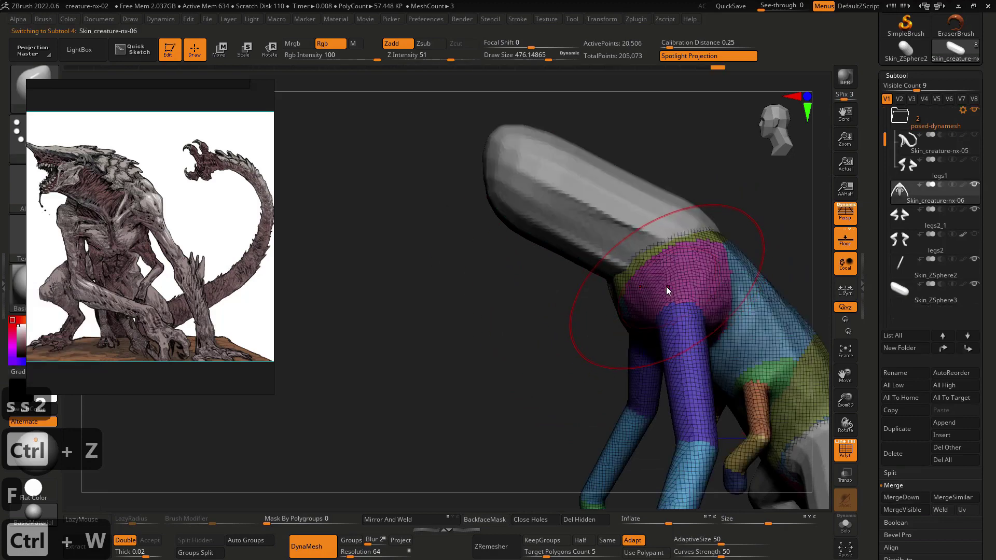
pyautogui.keyDown('alt'); pyautogui.click(587, 203); pyautogui.keyUp('alt')
pyautogui.moveTo(910, 276); pyautogui.dragTo(915, 161)
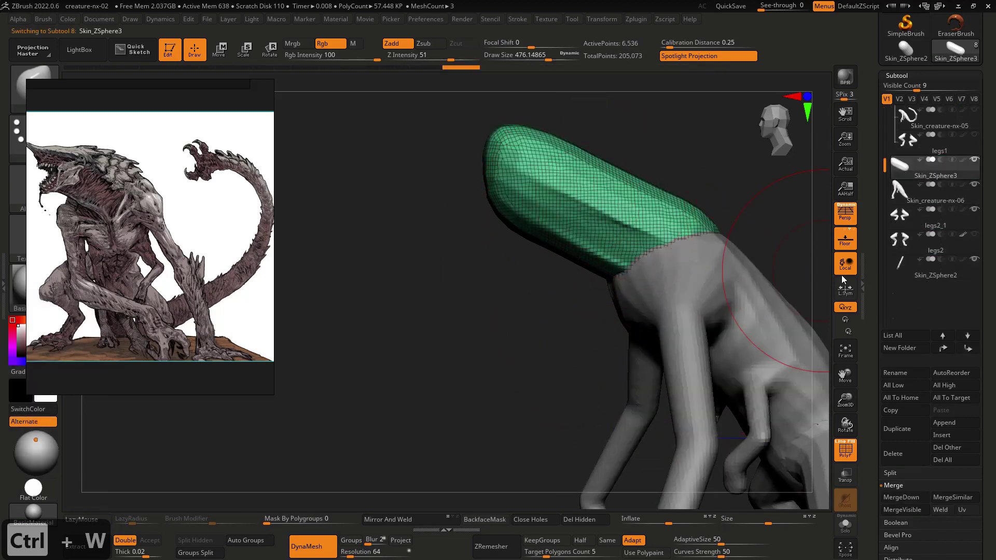
pyautogui.click(904, 496)
pyautogui.click(907, 515)
pyautogui.hotkey('alt', 's')
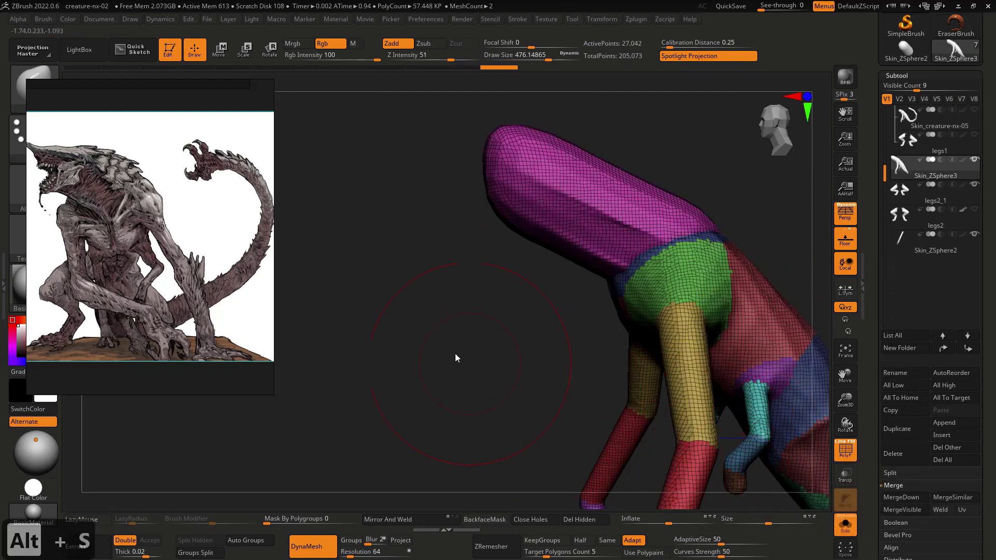
pyautogui.hotkey('shift', 'f')
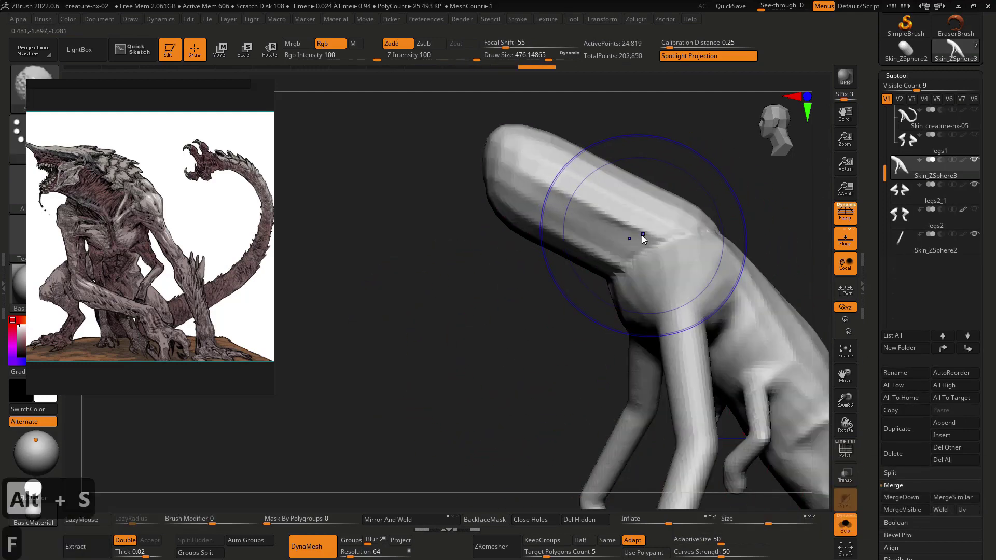
# - Reshape the creature's shoulders from the front with the Move brush, using draw sizes of about 415 and 331
pyautogui.press('s')
pyautogui.moveTo(624, 224); pyautogui.dragTo(620, 224)
pyautogui.moveTo(622, 223); pyautogui.dragTo(695, 222, button='right')
pyautogui.press('2')
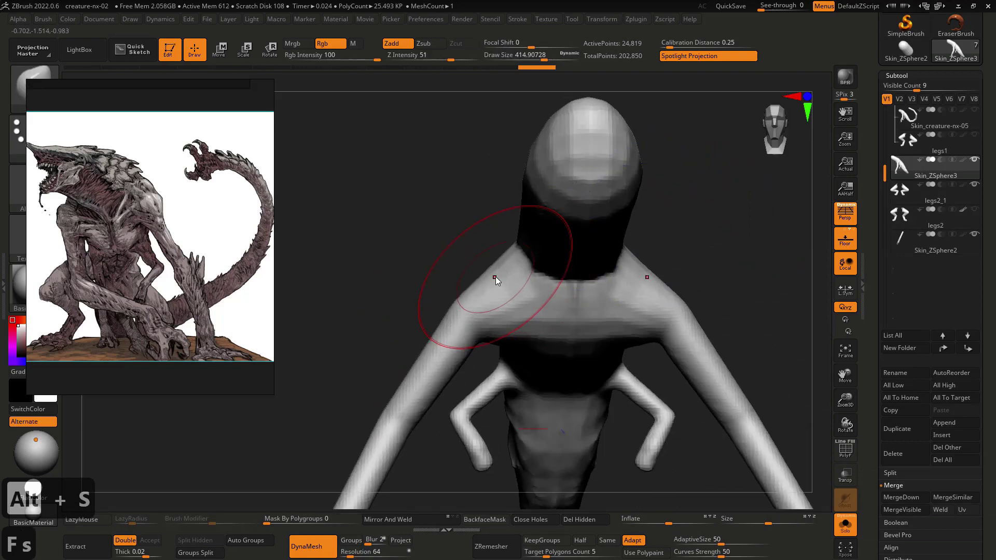
pyautogui.press('s')
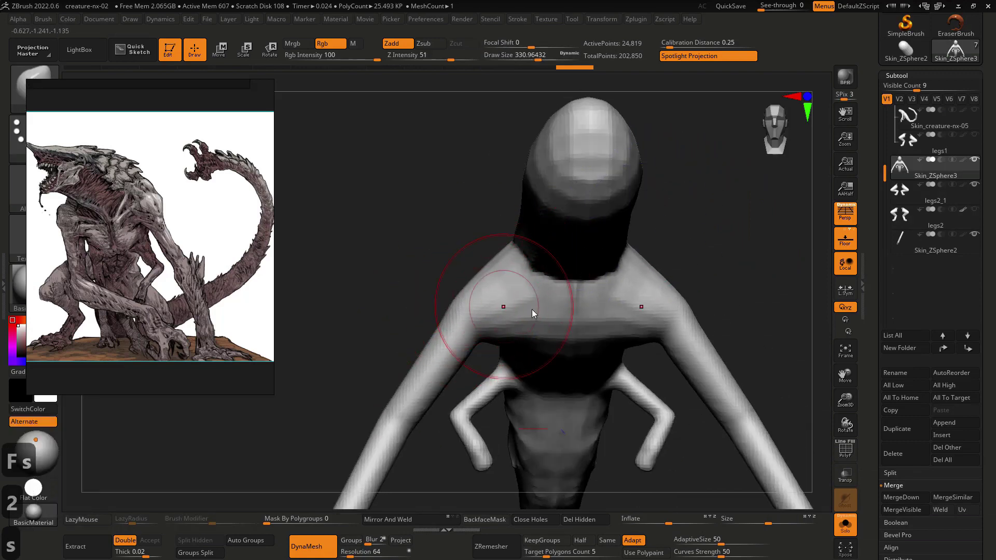
# - Build up the front shoulder where the arm meets the body with clay strokes at draw size about 234
pyautogui.moveTo(531, 309)
pyautogui.mouseDown(button='right')
pyautogui.moveTo(655, 293)
pyautogui.moveTo(658, 306)
pyautogui.mouseUp(button='right')
pyautogui.press('4')
pyautogui.press('s')
pyautogui.moveTo(692, 291); pyautogui.dragTo(703, 304)
pyautogui.press('s')
pyautogui.moveTo(655, 305)
pyautogui.mouseDown(button='right')
pyautogui.moveTo(732, 293)
pyautogui.moveTo(687, 280)
pyautogui.moveTo(687, 295)
pyautogui.mouseUp(button='right')
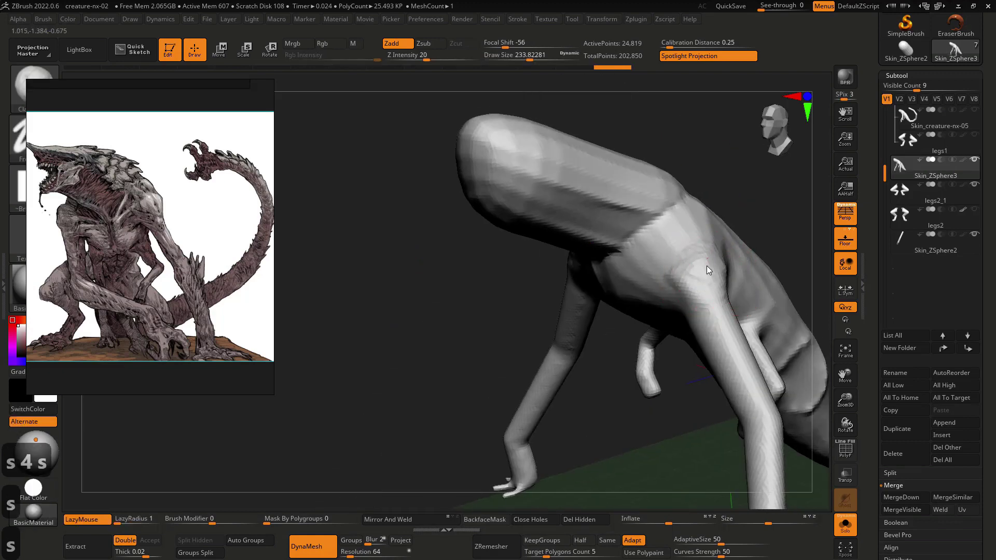
pyautogui.moveTo(706, 265); pyautogui.dragTo(698, 250)
# - Smooth the seam between the head and the shoulders at draw size about 311
pyautogui.moveTo(701, 254); pyautogui.dragTo(647, 289, button='right')
pyautogui.press('s')
pyautogui.moveTo(649, 289); pyautogui.dragTo(658, 280)
pyautogui.moveTo(660, 277); pyautogui.dragTo(700, 276, button='right')
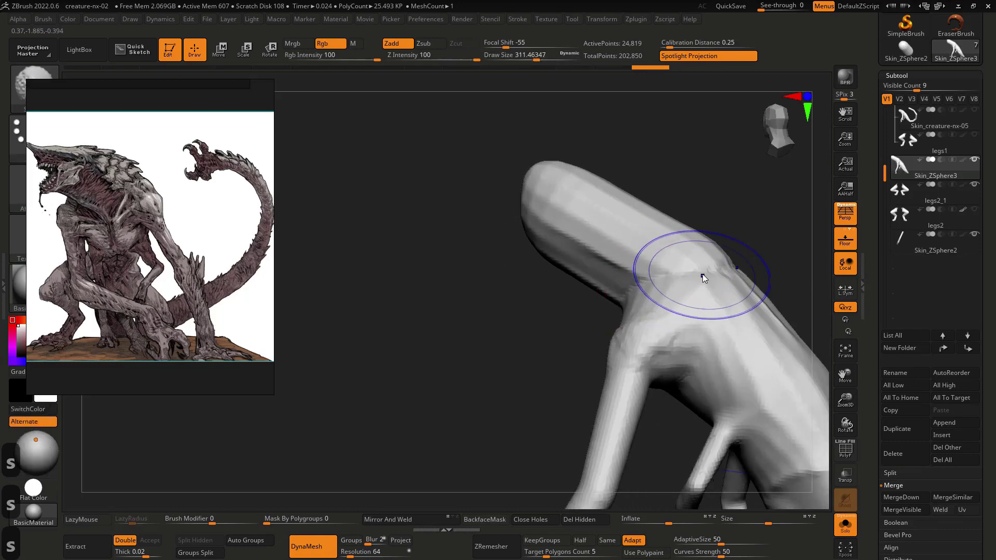
pyautogui.keyDown('shift'); pyautogui.moveTo(703, 276); pyautogui.dragTo(650, 265); pyautogui.keyUp('shift')
pyautogui.press('s')
pyautogui.moveTo(653, 266)
pyautogui.mouseDown(button='right')
pyautogui.moveTo(703, 273)
pyautogui.moveTo(688, 276)
pyautogui.mouseUp(button='right')
# - Circle the plated upper back on the reference image and build up the neck and head side with clay strokes at draw size about 338
pyautogui.hotkey('alt', 'a')
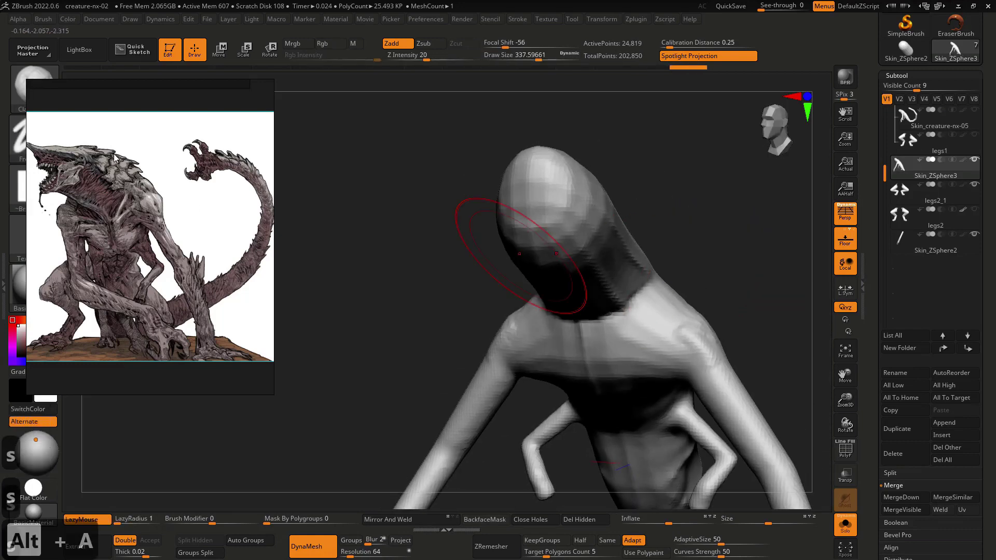
pyautogui.moveTo(120, 145); pyautogui.dragTo(106, 151)
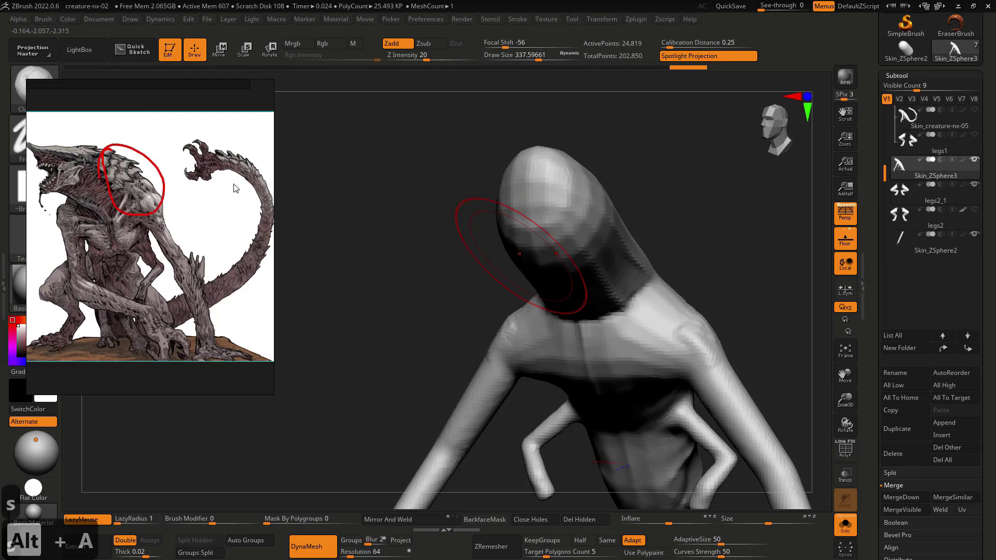
pyautogui.moveTo(579, 213)
pyautogui.mouseDown(button='right')
pyautogui.moveTo(709, 235)
pyautogui.moveTo(693, 246)
pyautogui.moveTo(725, 256)
pyautogui.moveTo(711, 240)
pyautogui.moveTo(659, 247)
pyautogui.mouseUp(button='right')
pyautogui.hotkey('alt', 'a')
pyautogui.hotkey('alt', 'a')
pyautogui.moveTo(620, 225)
pyautogui.mouseDown()
pyautogui.moveTo(611, 260)
pyautogui.moveTo(628, 257)
pyautogui.mouseUp()
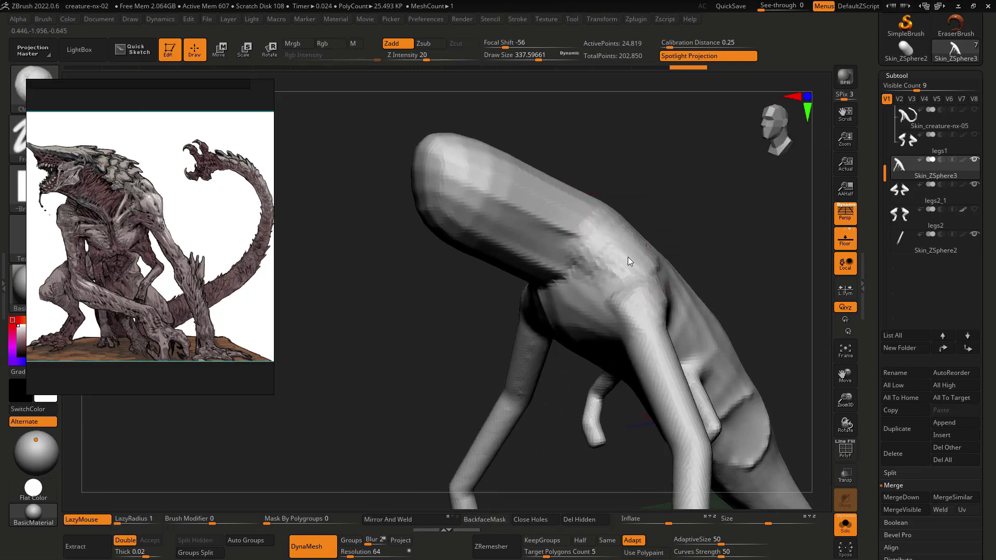
pyautogui.moveTo(505, 167); pyautogui.dragTo(621, 231)
# - Reshape the front tip and sides of the head with the Move brush at draw size about 351
pyautogui.moveTo(555, 203)
pyautogui.keyDown('alt'); pyautogui.mouseDown(button='right')
pyautogui.moveTo(617, 229)
pyautogui.moveTo(569, 207)
pyautogui.moveTo(517, 200)
pyautogui.mouseUp(button='right'); pyautogui.keyUp('alt')
pyautogui.moveTo(491, 232); pyautogui.dragTo(492, 165, button='right')
pyautogui.press('s')
pyautogui.moveTo(478, 188); pyautogui.dragTo(484, 188)
pyautogui.moveTo(484, 196); pyautogui.dragTo(484, 188, button='right')
pyautogui.press('2')
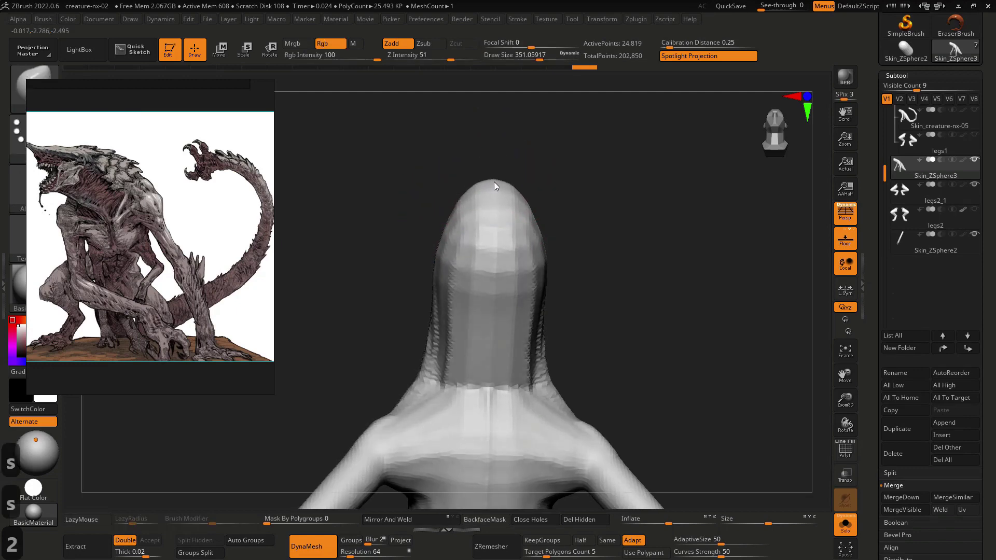
pyautogui.press('s')
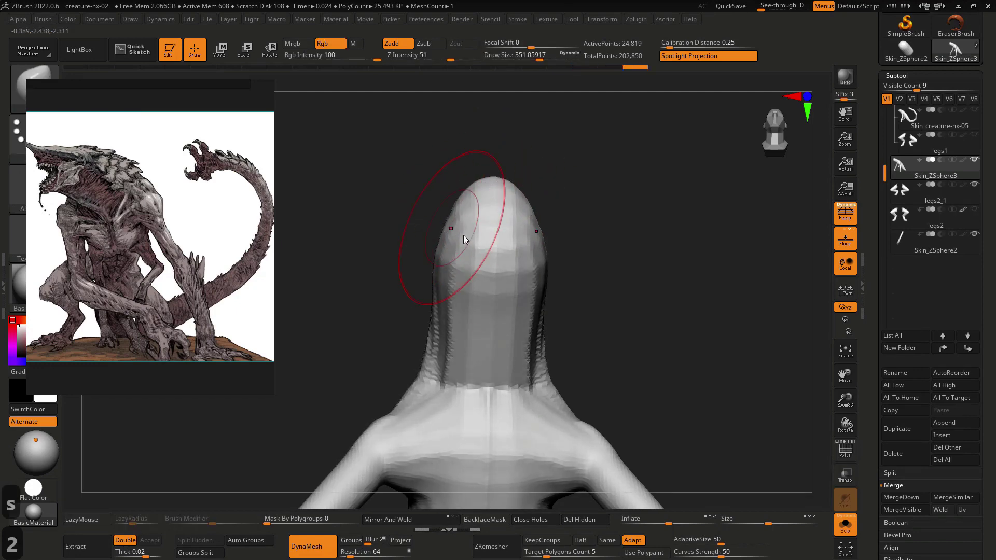
# - Carve a horizontal mouth slit across the front of the head with the Dam Standard brush at draw size about 145
pyautogui.moveTo(464, 260); pyautogui.dragTo(495, 221, button='right')
pyautogui.press('0')
pyautogui.press('s')
pyautogui.moveTo(496, 220)
pyautogui.mouseDown()
pyautogui.moveTo(464, 207)
pyautogui.moveTo(488, 206)
pyautogui.mouseUp()
pyautogui.hotkey('ctrl', 'z')
pyautogui.hotkey('ctrl', 'z')
pyautogui.press('s')
pyautogui.press('s')
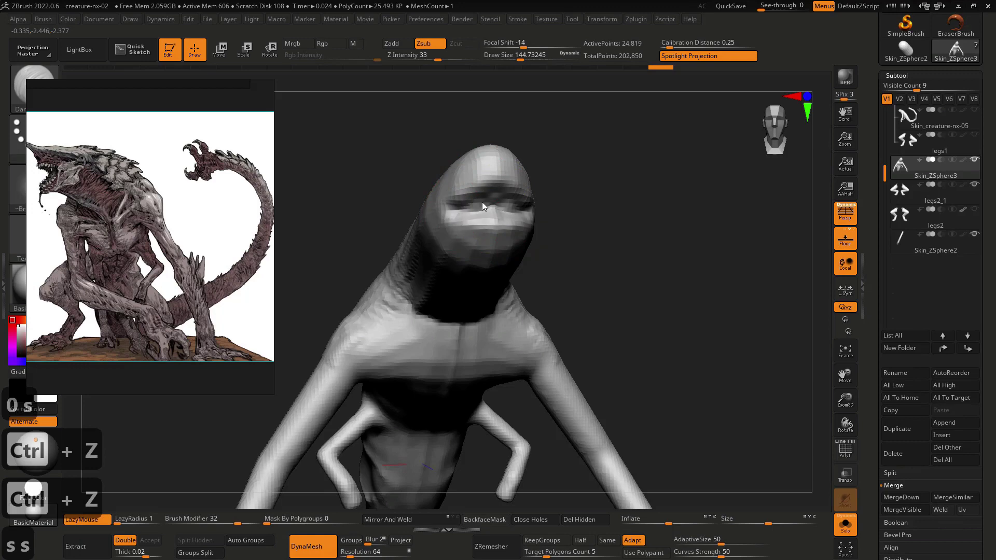
# - Try carving a crease along the upper side of the head at draw size about 145 and undo it
pyautogui.moveTo(465, 213)
pyautogui.mouseDown(button='right')
pyautogui.moveTo(459, 229)
pyautogui.moveTo(443, 217)
pyautogui.moveTo(494, 211)
pyautogui.mouseUp(button='right')
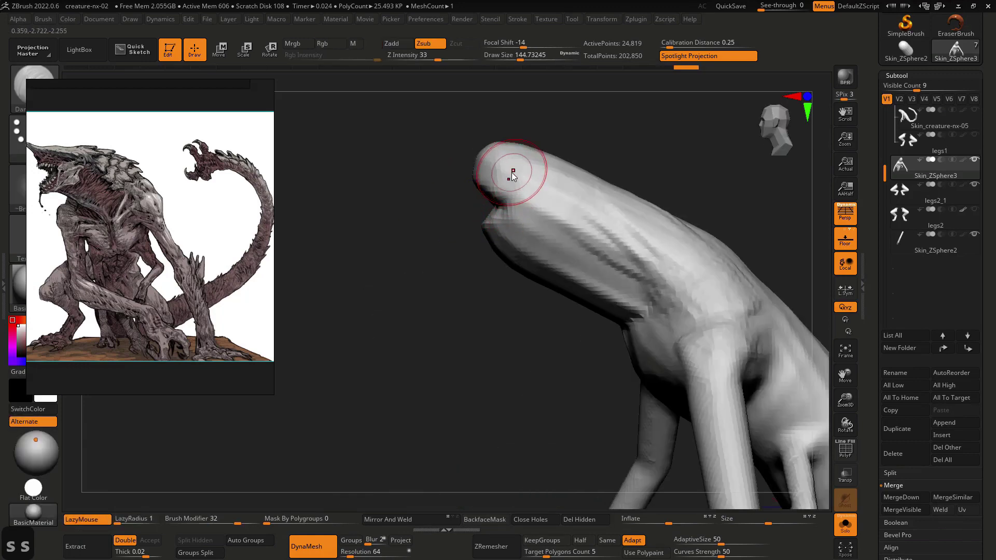
pyautogui.moveTo(511, 167); pyautogui.dragTo(514, 210, button='right')
pyautogui.hotkey('ctrl', 'z')
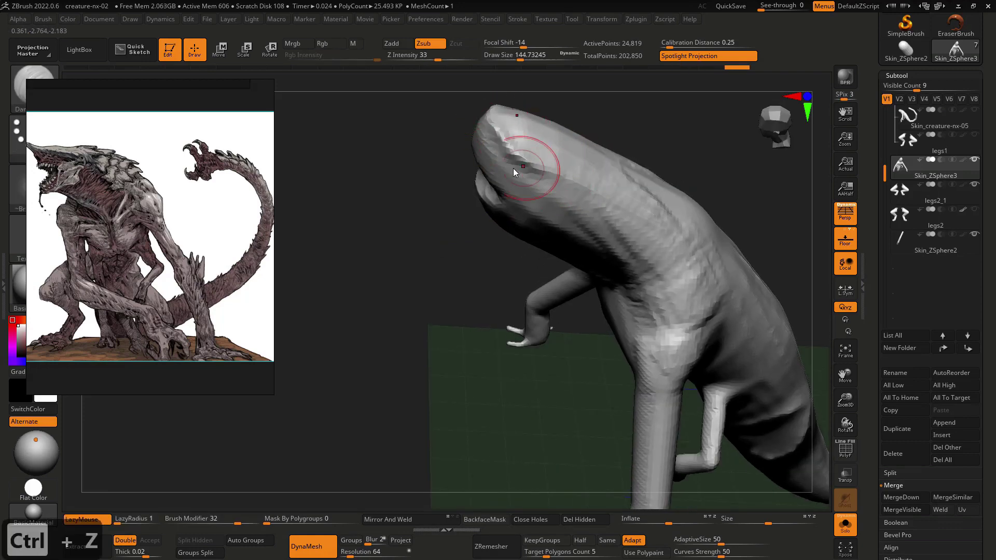
pyautogui.hotkey('ctrl', 'z')
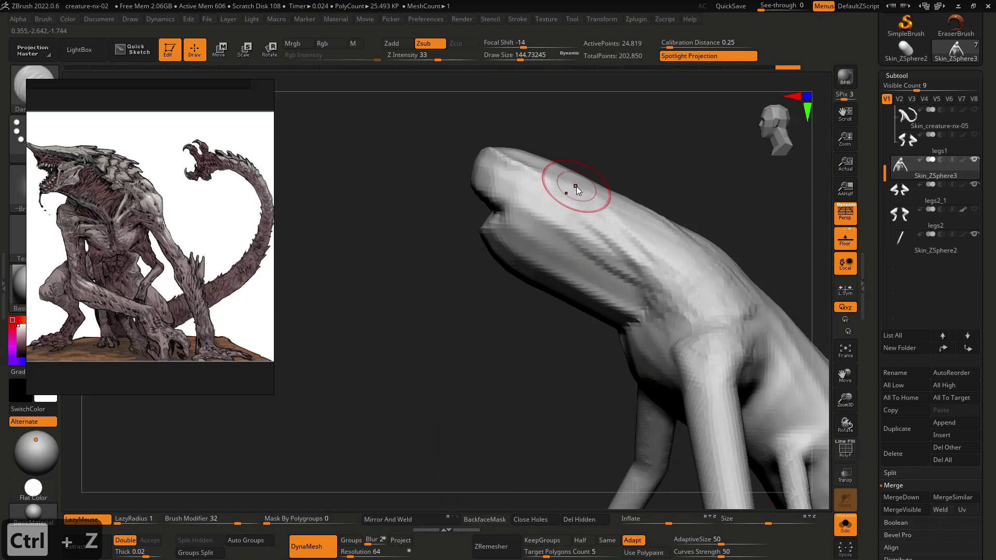
# - Try carving grooves along the side of the neck with Dam Standard, starting at draw size about 324, and undo the strokes
pyautogui.press('s')
pyautogui.moveTo(545, 186); pyautogui.dragTo(563, 189)
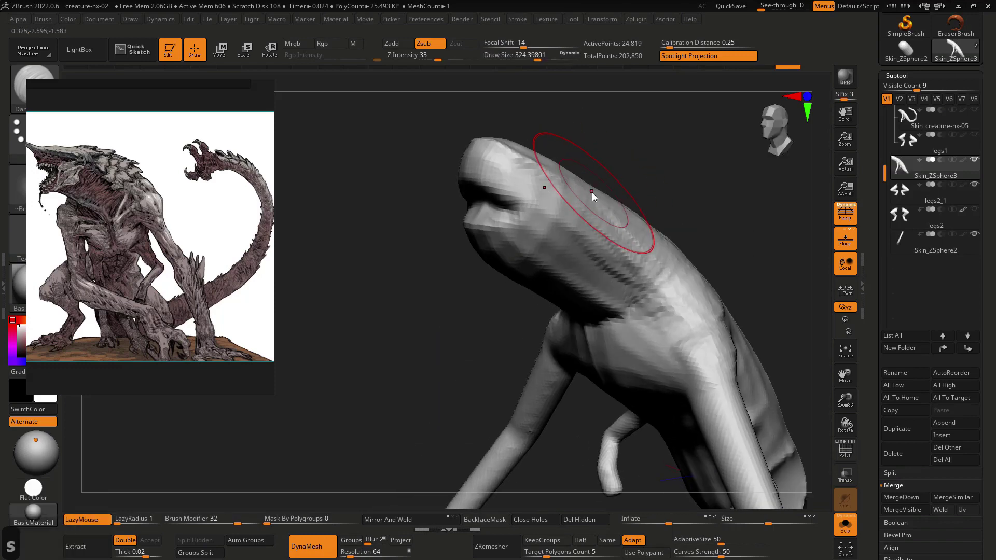
pyautogui.press('s')
pyautogui.moveTo(602, 197)
pyautogui.mouseDown()
pyautogui.moveTo(627, 210)
pyautogui.moveTo(638, 187)
pyautogui.mouseUp()
pyautogui.hotkey('ctrl', 'z')
pyautogui.press('s')
pyautogui.moveTo(647, 223); pyautogui.dragTo(690, 215)
pyautogui.hotkey('ctrl', 'z')
# - Show the other body parts again and bend the head and neck forward with the Move brush at draw size about 415
pyautogui.moveTo(648, 228)
pyautogui.keyDown('ctrl'); pyautogui.mouseDown(button='right')
pyautogui.moveTo(650, 209)
pyautogui.moveTo(634, 232)
pyautogui.mouseUp(button='right'); pyautogui.keyUp('ctrl')
pyautogui.press('s')
pyautogui.moveTo(657, 234)
pyautogui.mouseDown()
pyautogui.moveTo(623, 217)
pyautogui.moveTo(625, 203)
pyautogui.moveTo(577, 205)
pyautogui.moveTo(599, 203)
pyautogui.mouseUp()
pyautogui.press('s')
pyautogui.hotkey('alt', 's')
pyautogui.press('s')
pyautogui.moveTo(599, 220); pyautogui.dragTo(592, 209, button='right')
pyautogui.press('s')
pyautogui.moveTo(584, 233); pyautogui.dragTo(577, 240)
pyautogui.press('s')
pyautogui.keyDown('ctrl'); pyautogui.moveTo(583, 232); pyautogui.dragTo(593, 268, button='right'); pyautogui.keyUp('ctrl')
# - Mark the open-jaw angle on the reference image and compare it with a matching mark on the creature's head
pyautogui.hotkey('alt', 'a')
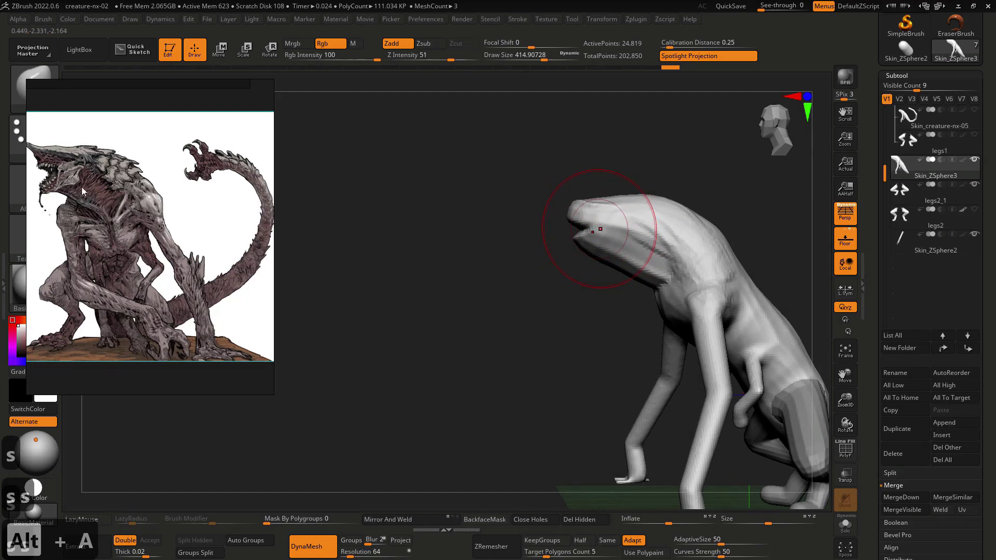
pyautogui.moveTo(39, 165); pyautogui.dragTo(50, 191)
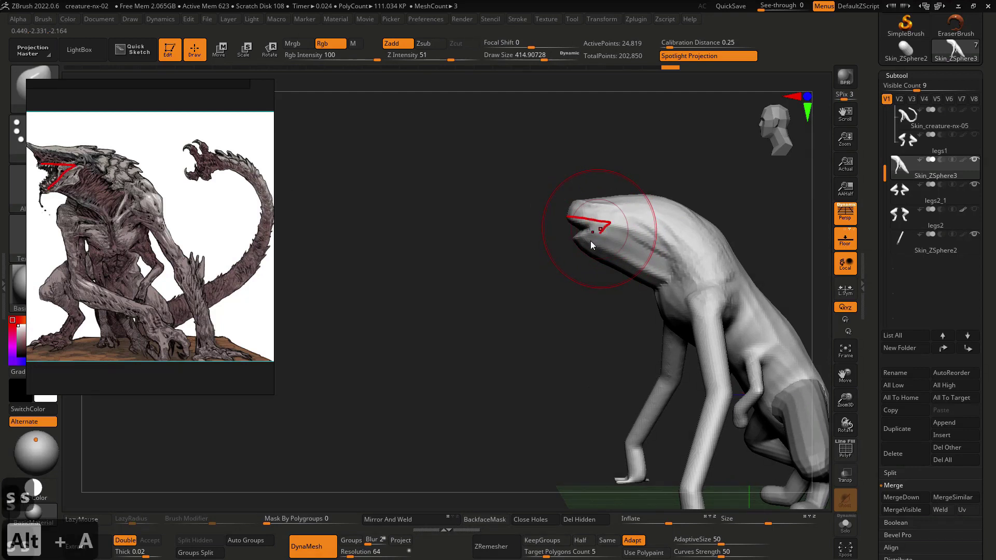
pyautogui.moveTo(590, 240); pyautogui.dragTo(577, 251)
pyautogui.rightClick(572, 284)
pyautogui.moveTo(572, 284); pyautogui.dragTo(578, 281, button='right')
# - Pull the lower jaw downward with the Move brush to open the mouth further
pyautogui.press('2')
pyautogui.moveTo(592, 254); pyautogui.dragTo(584, 265)
pyautogui.press('s')
pyautogui.moveTo(580, 248); pyautogui.dragTo(607, 251, button='right')
# - Deepen the mouth cavity with the Dam Standard brush, using draw sizes of about 365 and 228
pyautogui.press('0')
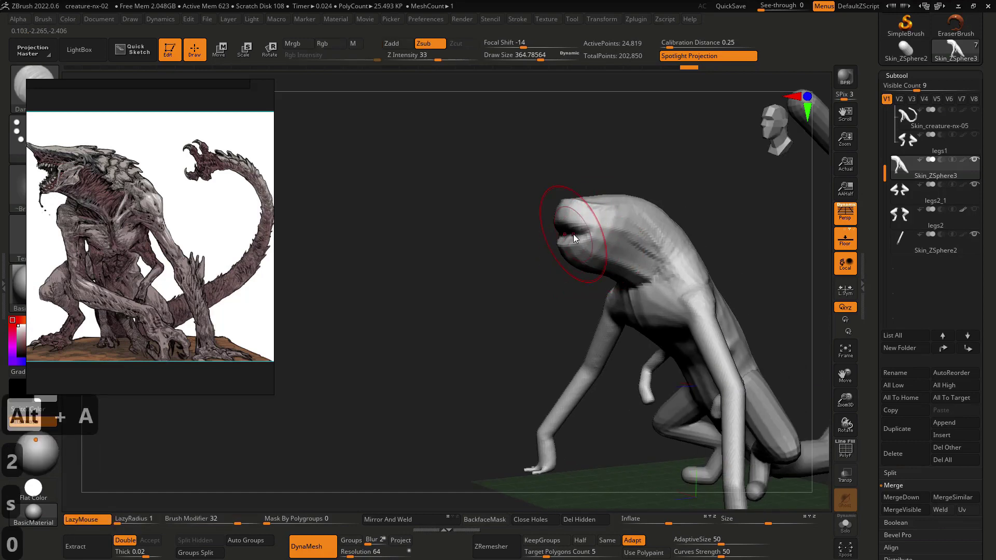
pyautogui.press('s')
pyautogui.moveTo(574, 235); pyautogui.dragTo(566, 235)
pyautogui.keyDown('ctrl'); pyautogui.moveTo(566, 236); pyautogui.dragTo(580, 257, button='right'); pyautogui.keyUp('ctrl')
pyautogui.press('s')
pyautogui.moveTo(569, 228); pyautogui.dragTo(563, 229)
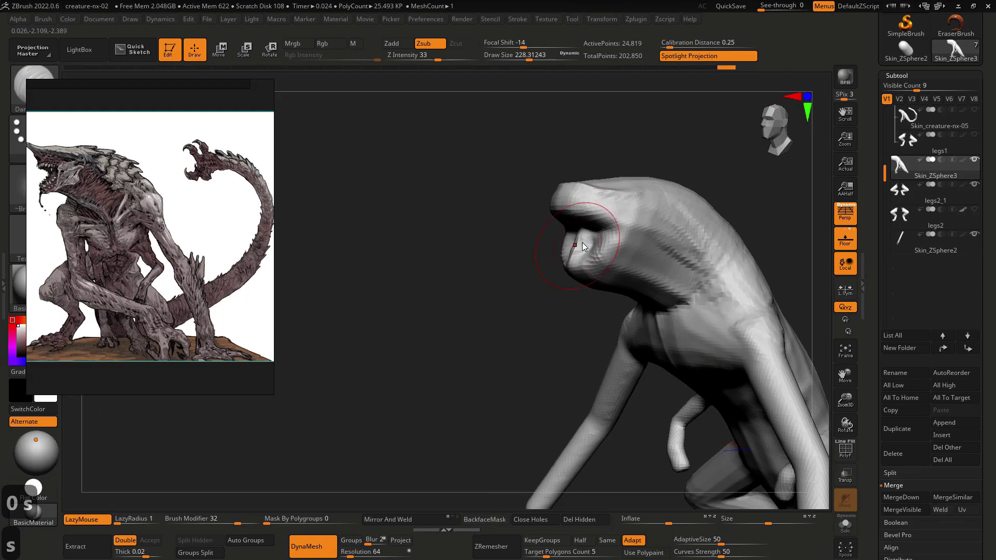
# - Shape the lower jaw and upper snout tip with the Move brush, using draw sizes of about 228 and 136
pyautogui.press('2')
pyautogui.moveTo(579, 262); pyautogui.dragTo(536, 260)
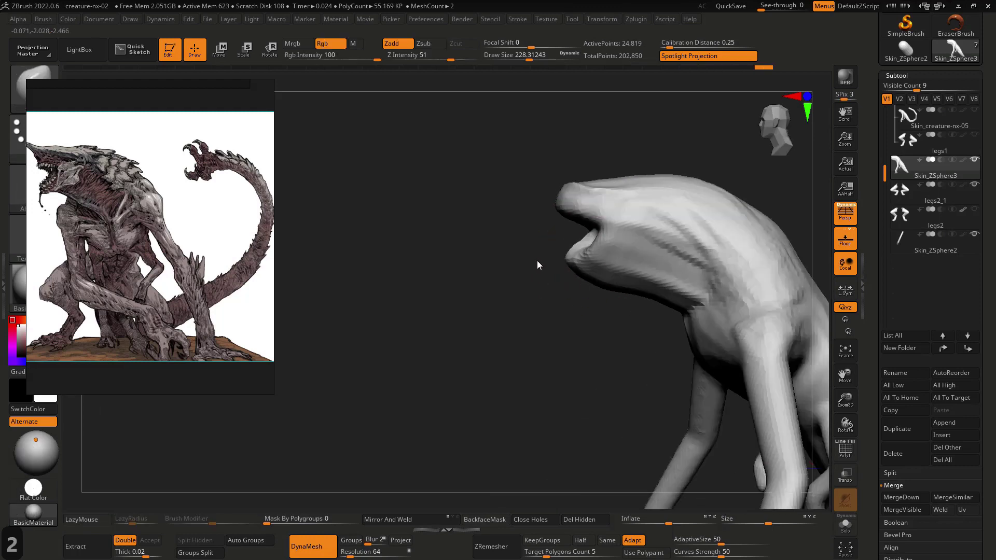
pyautogui.press('s')
pyautogui.press('s')
pyautogui.moveTo(566, 211); pyautogui.dragTo(557, 209)
# - Turn off perspective and mask everything except a patch on top of the snout
pyautogui.click(845, 212)
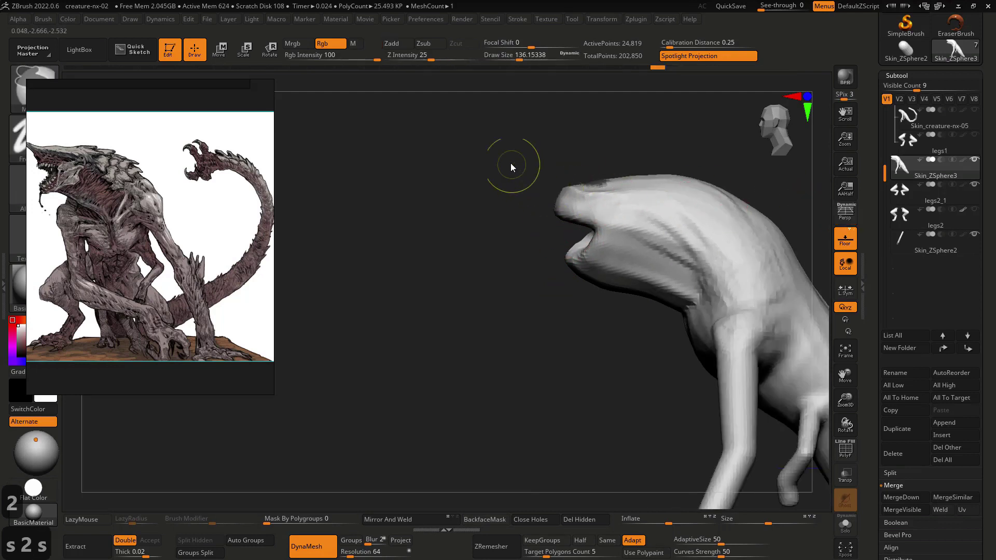
pyautogui.keyDown('ctrl'); pyautogui.moveTo(611, 196); pyautogui.dragTo(596, 200); pyautogui.keyUp('ctrl')
pyautogui.keyDown('ctrl'); pyautogui.click(503, 208); pyautogui.keyUp('ctrl')
# - Pull the unmasked snout top forward into a pointed horn at draw size about 234, clear the mask, and re-DynaMesh at resolution 64
pyautogui.press('s')
pyautogui.press('2')
pyautogui.moveTo(563, 188)
pyautogui.mouseDown()
pyautogui.moveTo(541, 185)
pyautogui.moveTo(580, 186)
pyautogui.mouseUp()
pyautogui.press('2')
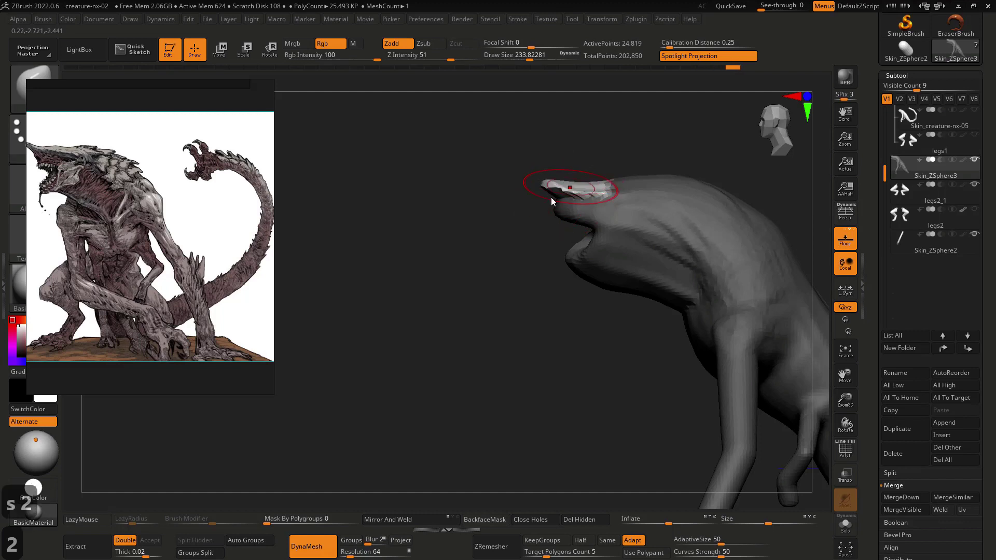
pyautogui.keyDown('ctrl'); pyautogui.moveTo(478, 210); pyautogui.dragTo(511, 267); pyautogui.keyUp('ctrl')
# - Try reworking the mouth corner and side of the jaw with different brushes at draw size about 197, and undo the strokes
pyautogui.press('s')
pyautogui.moveTo(609, 212); pyautogui.dragTo(604, 212)
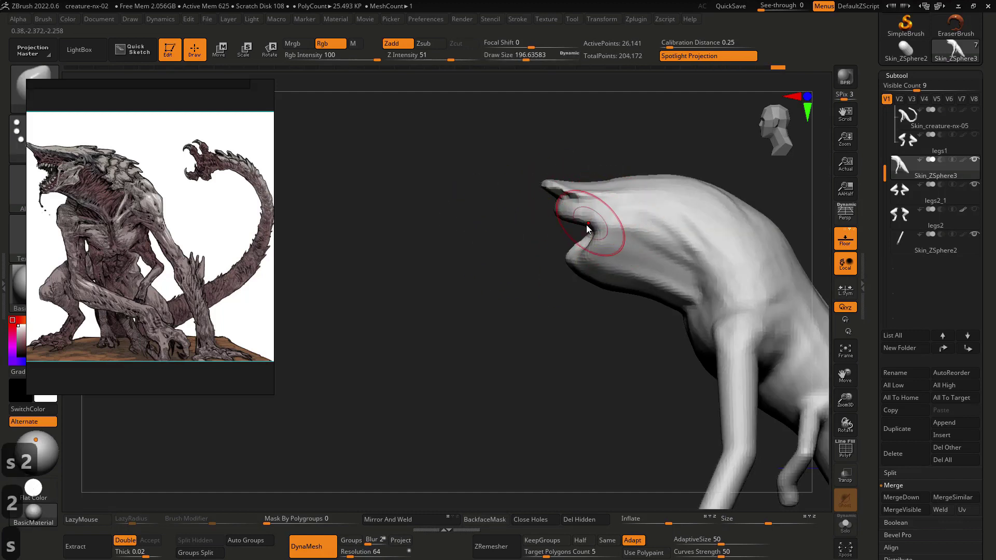
pyautogui.keyDown('alt'); pyautogui.moveTo(636, 246); pyautogui.dragTo(584, 252, button='right'); pyautogui.keyUp('alt')
pyautogui.press('1')
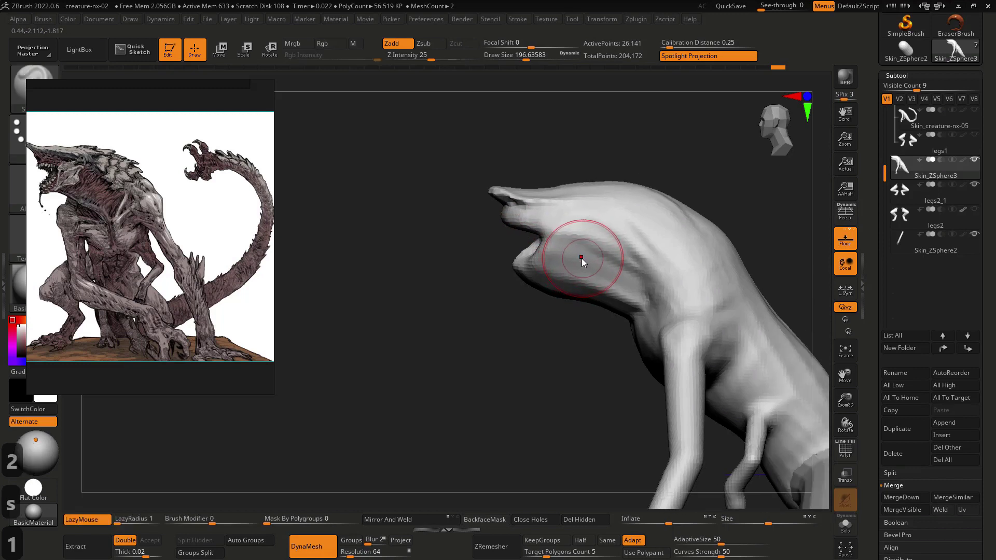
pyautogui.press('0')
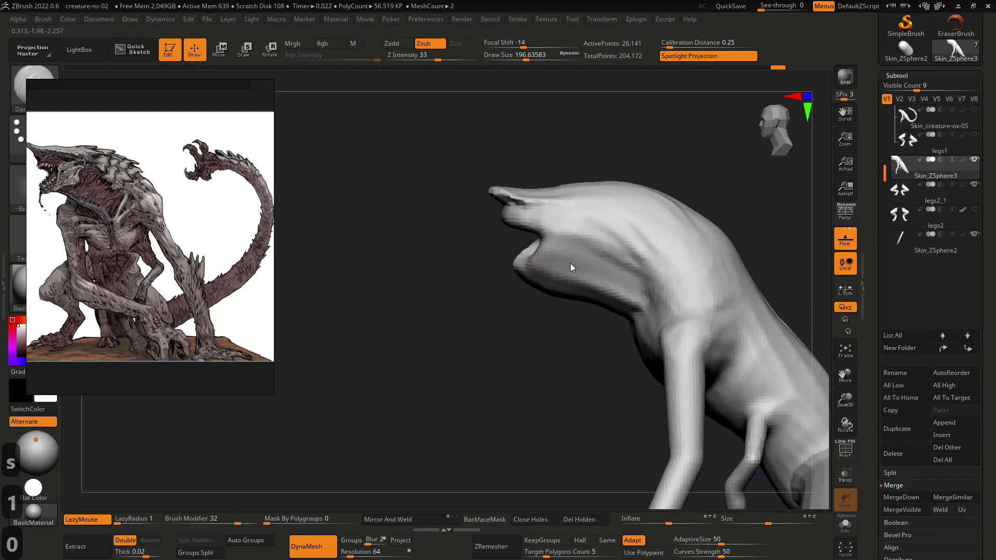
pyautogui.hotkey('ctrl', 'z')
pyautogui.hotkey('ctrl', 'z')
pyautogui.hotkey('ctrl', 'z')
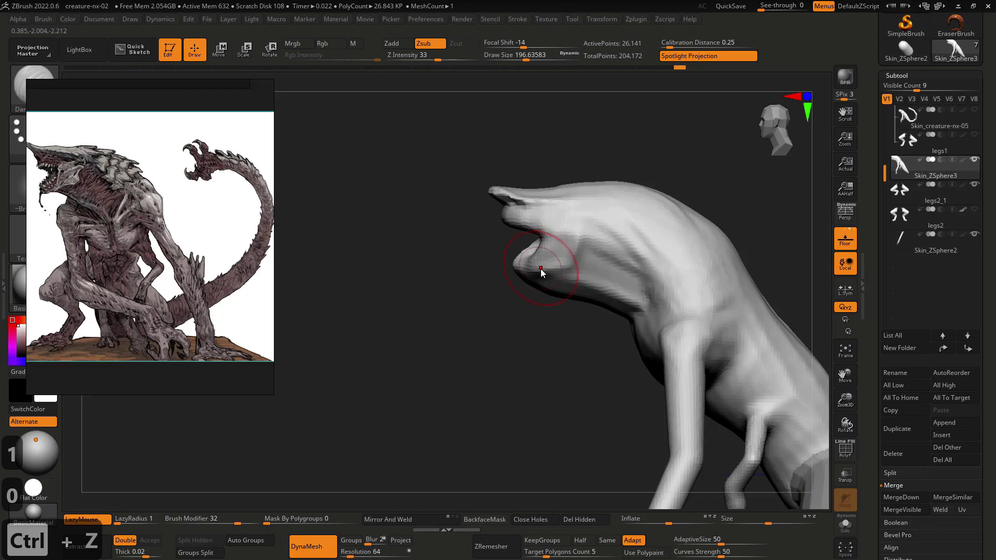
pyautogui.hotkey('ctrl', 'z')
# - Carve a crease behind the lower jaw to define the cheek with Dam Standard at draw size about 172
pyautogui.press('s')
pyautogui.moveTo(550, 239); pyautogui.dragTo(532, 270)
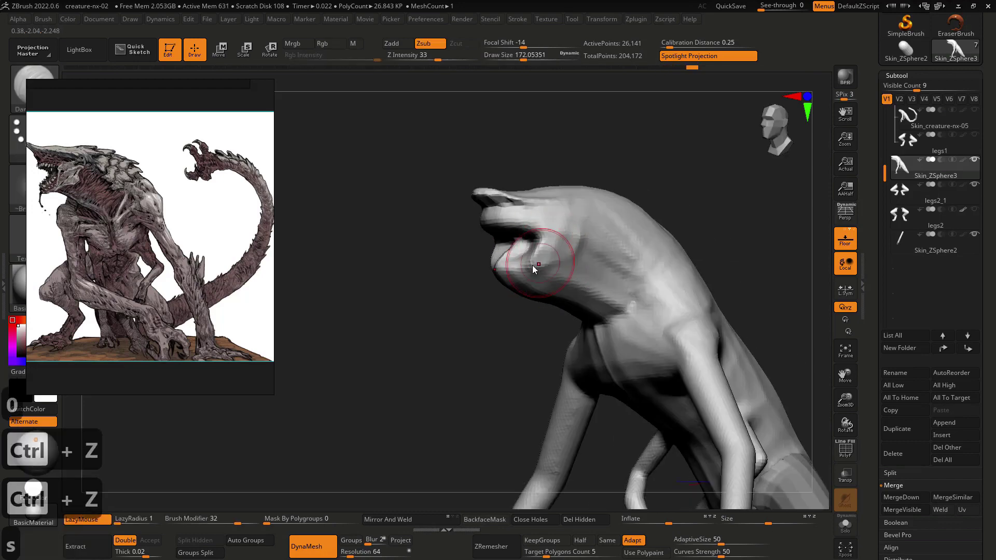
pyautogui.moveTo(575, 240); pyautogui.dragTo(577, 236)
pyautogui.moveTo(578, 235); pyautogui.dragTo(563, 234, button='right')
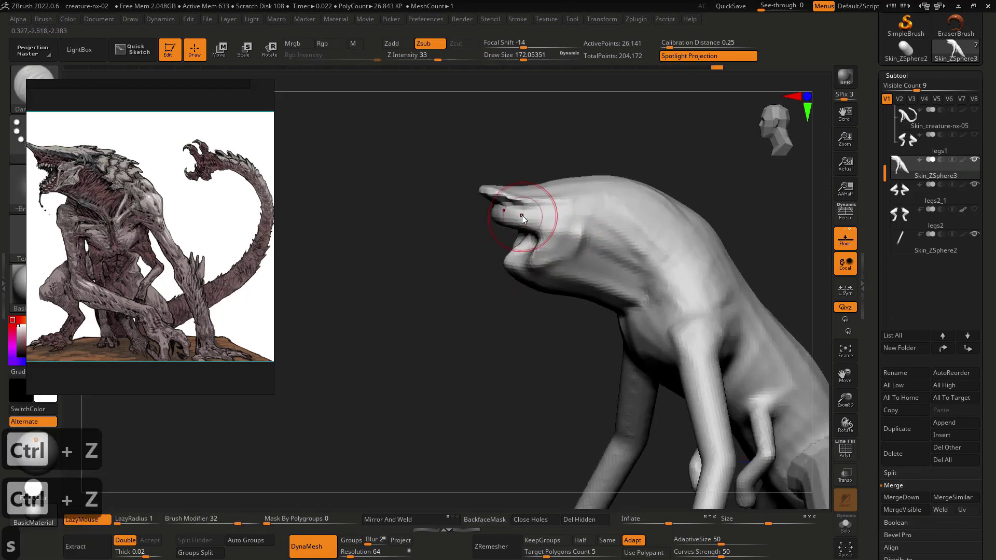
# - Deepen the corner of the mouth under the upper jaw with Dam Standard strokes at draw size about 172
pyautogui.moveTo(530, 216); pyautogui.dragTo(544, 217)
pyautogui.moveTo(537, 218); pyautogui.dragTo(549, 219, button='right')
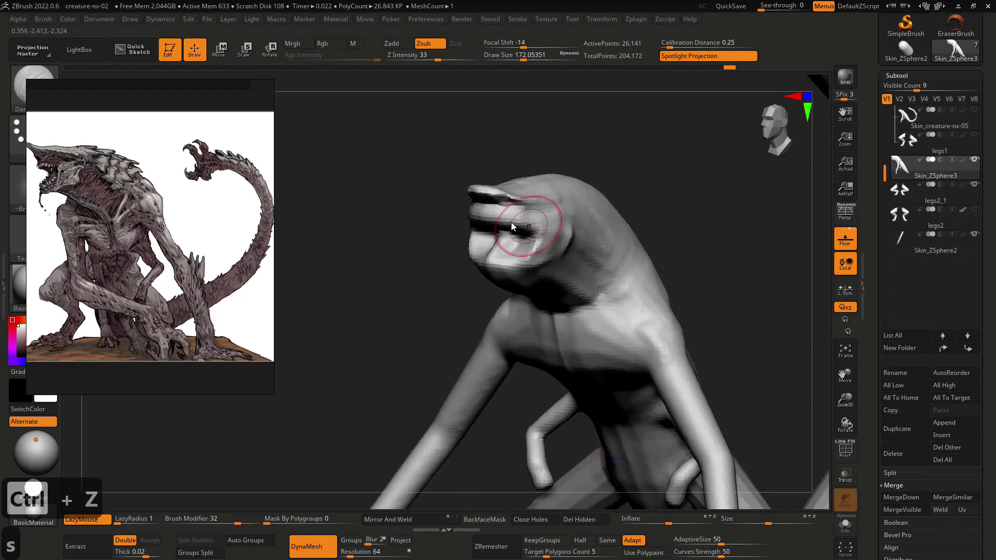
pyautogui.moveTo(511, 223); pyautogui.dragTo(491, 218)
pyautogui.moveTo(499, 220); pyautogui.dragTo(484, 219, button='right')
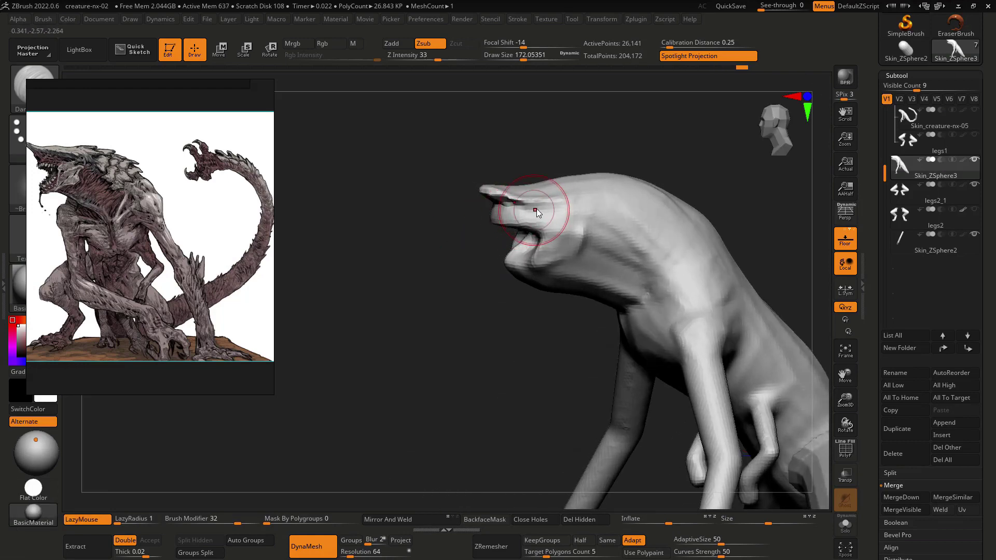
# - Carve a groove from the upper side of the head down the neck toward the shoulder at draw size about 172
pyautogui.hotkey('ctrl', 'shift', 'z')
pyautogui.hotkey('ctrl', 'shift', 'z')
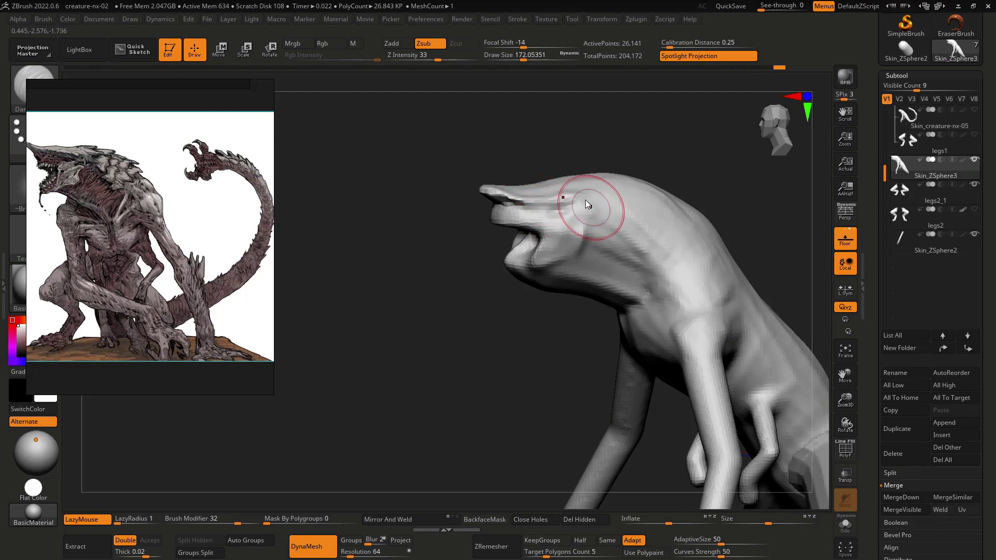
pyautogui.moveTo(638, 228); pyautogui.dragTo(679, 257)
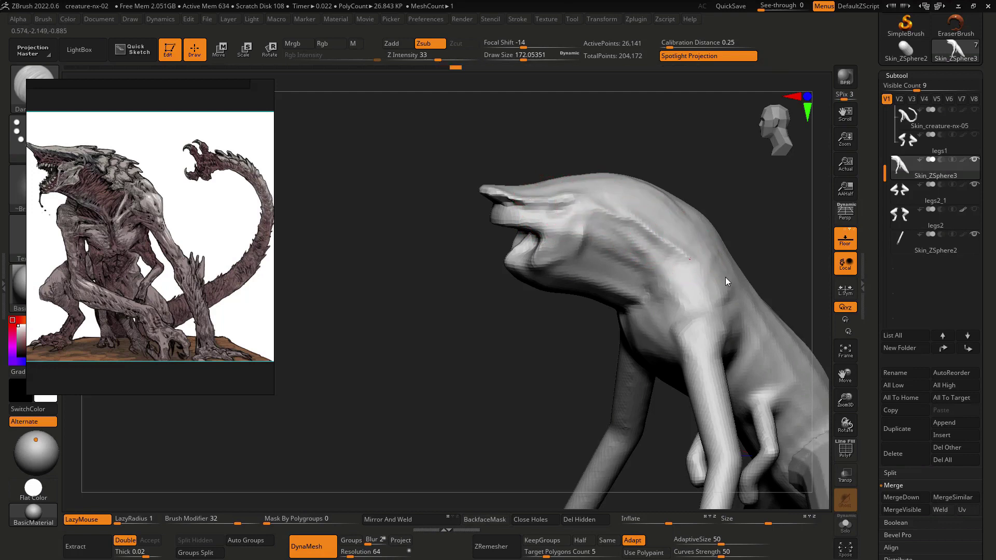
# - Try hollowing the side of the neck below the jaw at draw size about 245, and undo the strokes
pyautogui.hotkey('ctrl', 'shift', 'z')
pyautogui.hotkey('ctrl', 'shift', 'z')
pyautogui.hotkey('ctrl', 'shift', 'z')
pyautogui.hotkey('ctrl', 'shift', 'z')
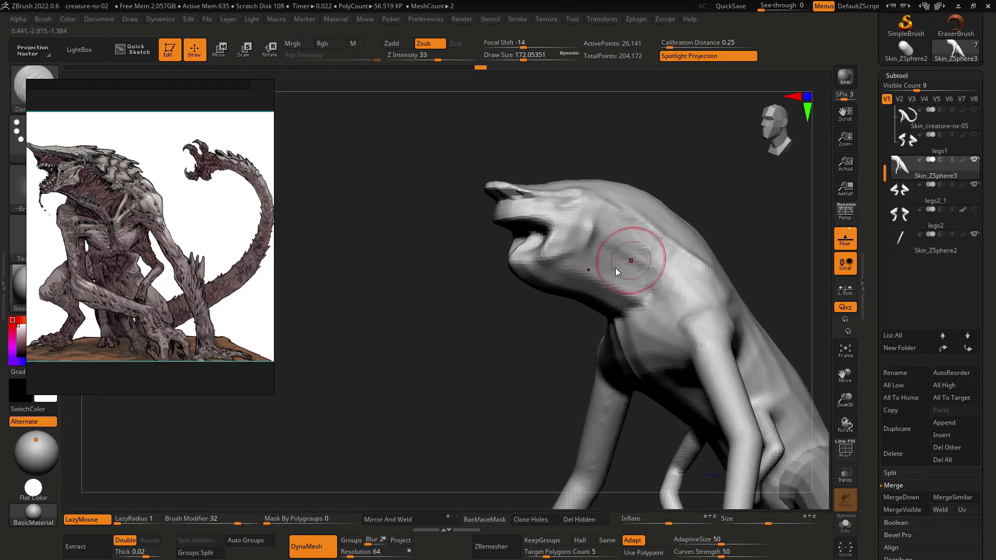
pyautogui.hotkey('ctrl', 'z')
pyautogui.hotkey('ctrl', 'z')
pyautogui.hotkey('ctrl', 'z')
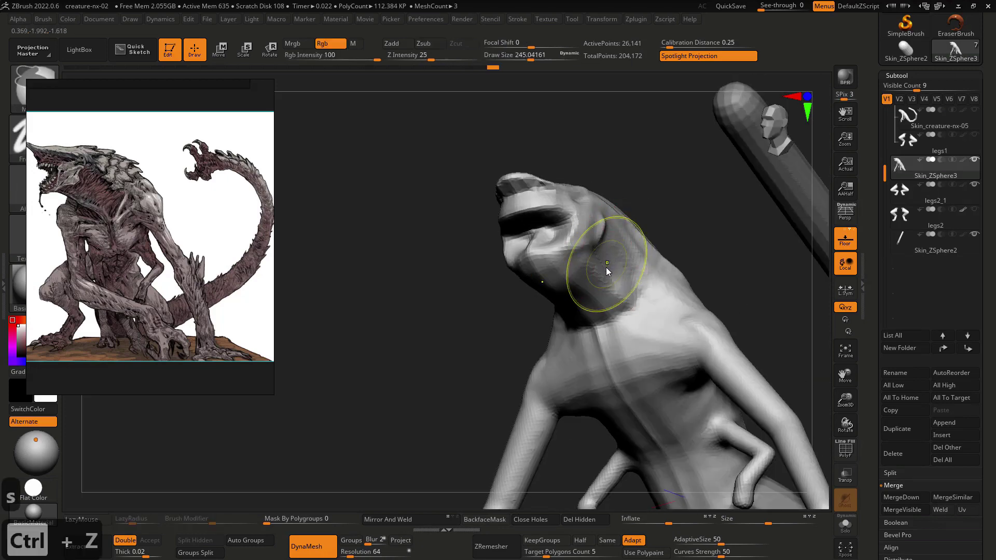
pyautogui.hotkey('ctrl', 'z')
pyautogui.hotkey('ctrl', 'z')
pyautogui.hotkey('ctrl', 'z')
pyautogui.hotkey('ctrl', 'z')
pyautogui.hotkey('ctrl', 'z')
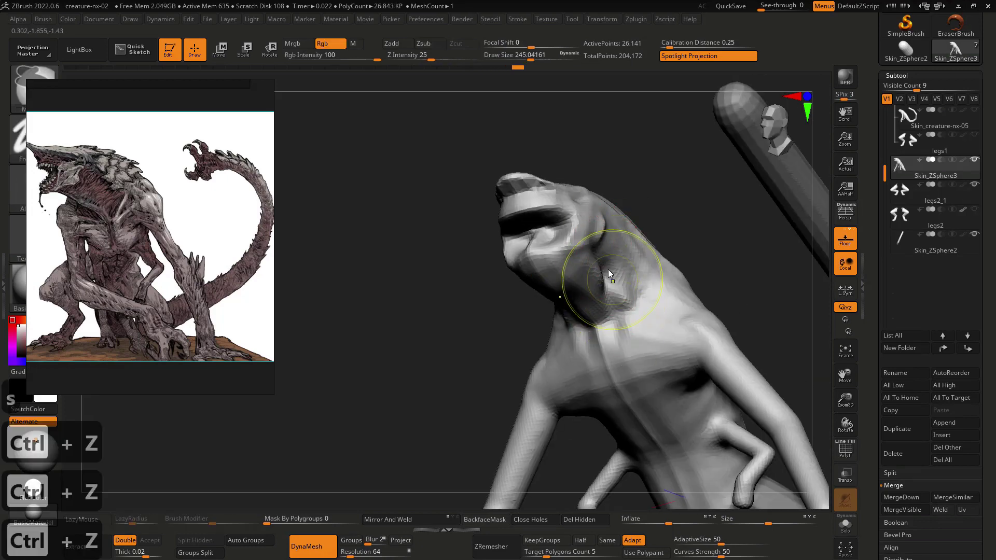
# - Hollow the side of the neck behind the lower jaw with Dam Standard at draw size about 245
pyautogui.hotkey('ctrl', 'z')
pyautogui.hotkey('ctrl', 'z')
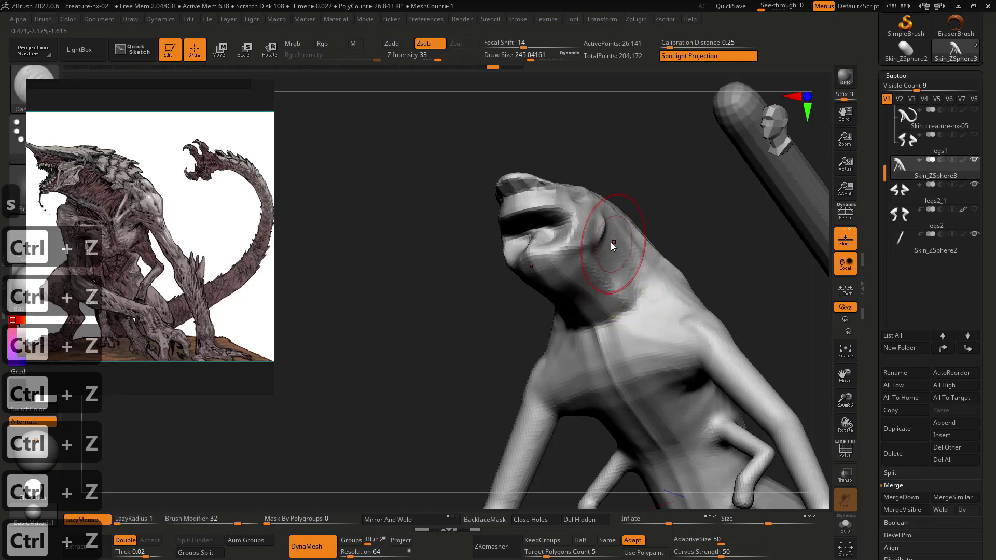
pyautogui.moveTo(596, 314); pyautogui.dragTo(559, 301, button='right')
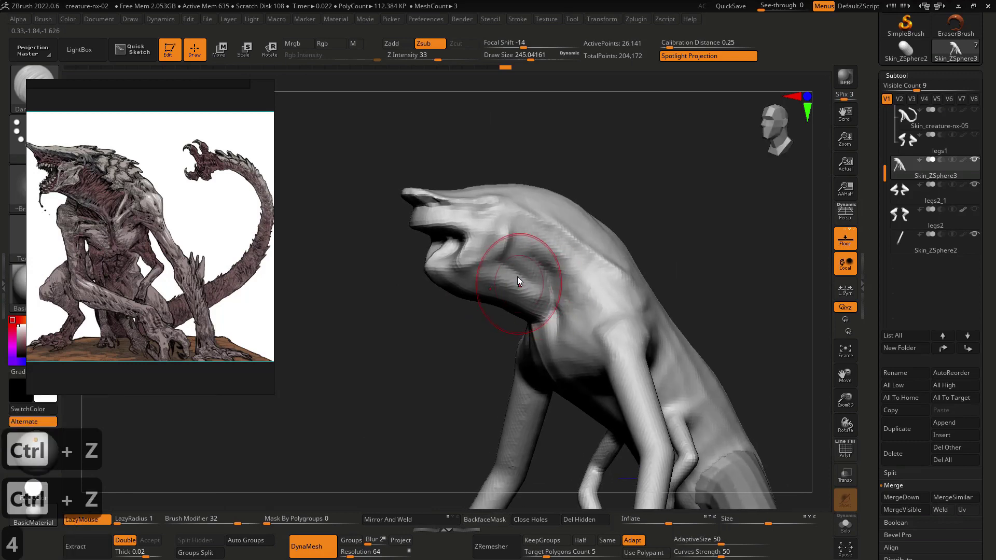
# - Build up the side of the neck below the jaw with the clay brush at draw size about 245
pyautogui.press('4')
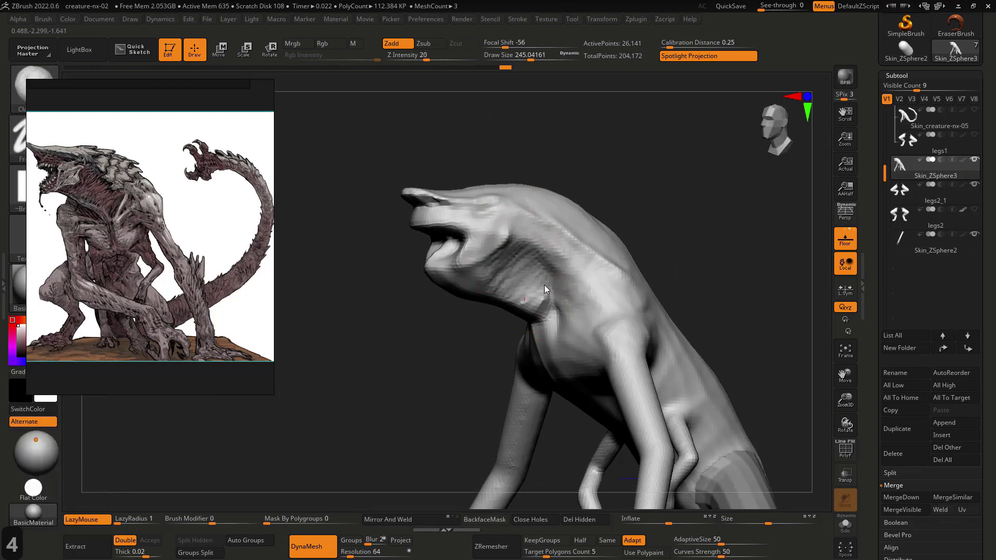
pyautogui.moveTo(549, 296); pyautogui.dragTo(553, 285, button='right')
pyautogui.rightClick(553, 285)
pyautogui.moveTo(553, 285)
pyautogui.mouseDown()
pyautogui.moveTo(536, 285)
pyautogui.moveTo(562, 293)
pyautogui.moveTo(574, 323)
pyautogui.mouseUp()
pyautogui.press('s')
pyautogui.press('s')
pyautogui.click(562, 293)
# - Build up the base of the neck toward the shoulders with clay strokes at draw size about 239
pyautogui.moveTo(591, 304)
pyautogui.mouseDown(button='right')
pyautogui.moveTo(558, 336)
pyautogui.moveTo(534, 293)
pyautogui.moveTo(547, 298)
pyautogui.moveTo(576, 269)
pyautogui.mouseUp(button='right')
pyautogui.press('s')
pyautogui.click(555, 337)
pyautogui.hotkey('alt', 'a')
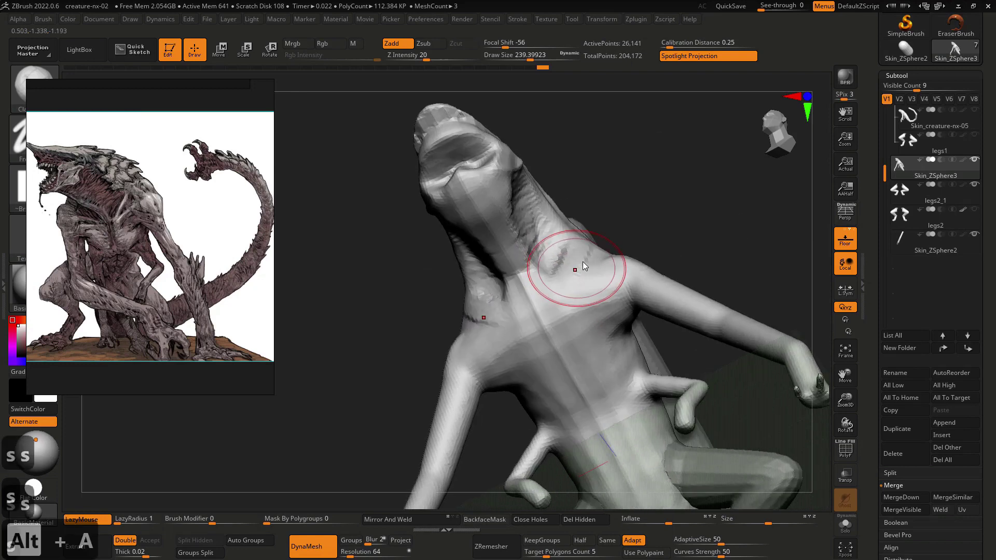
pyautogui.moveTo(574, 258); pyautogui.dragTo(585, 270)
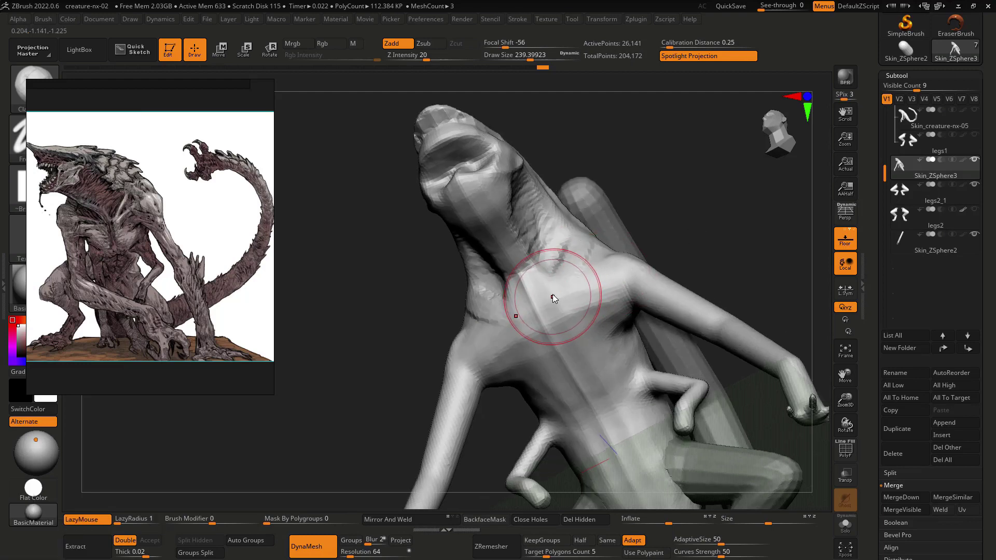
# - Build up the collar area and chest muscles between the shoulders with the clay brush at draw size about 239
pyautogui.moveTo(551, 295); pyautogui.dragTo(570, 284)
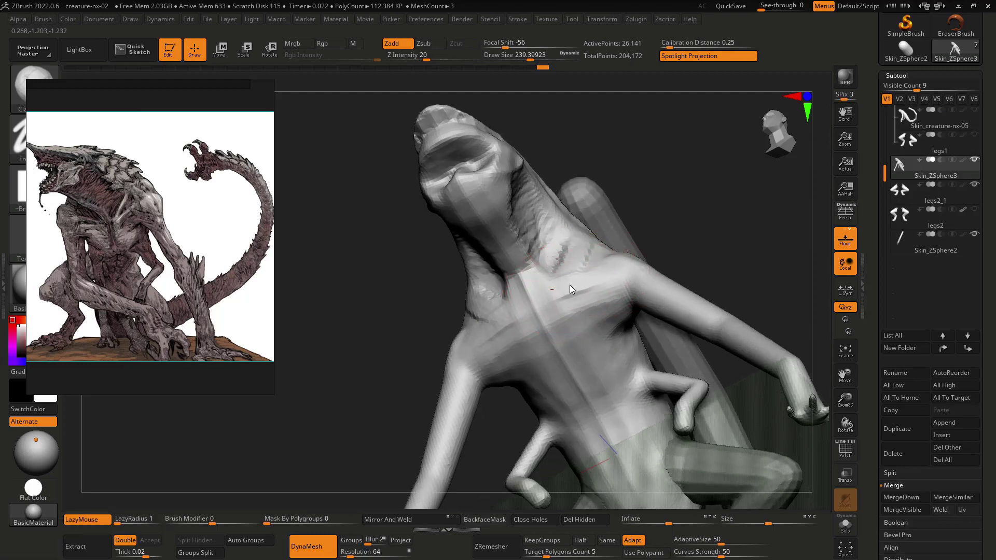
pyautogui.moveTo(574, 334)
pyautogui.mouseDown()
pyautogui.moveTo(581, 341)
pyautogui.moveTo(627, 323)
pyautogui.moveTo(569, 314)
pyautogui.mouseUp()
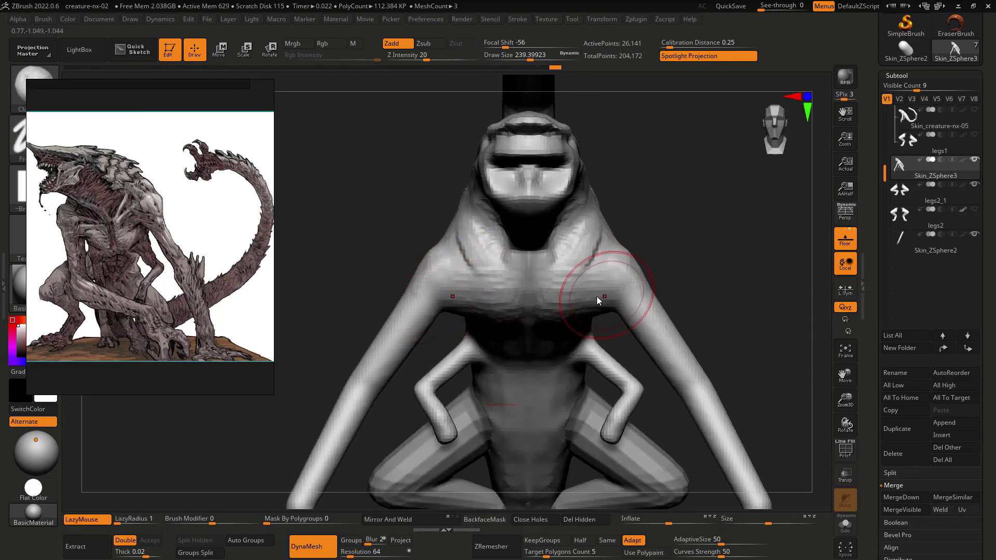
pyautogui.moveTo(620, 291)
pyautogui.mouseDown()
pyautogui.moveTo(577, 282)
pyautogui.moveTo(588, 282)
pyautogui.moveTo(590, 310)
pyautogui.mouseUp()
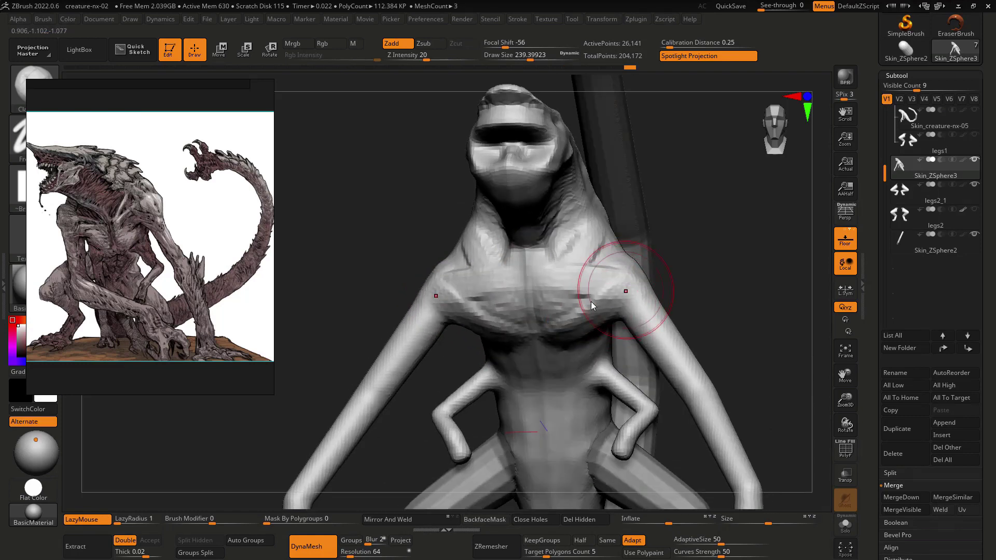
# - Shape the throat and the neck muscles running into the chest with clay strokes, reducing the draw size to about 172
pyautogui.keyDown('shift'); pyautogui.moveTo(585, 291); pyautogui.dragTo(552, 279, button='right'); pyautogui.keyUp('shift')
pyautogui.press('s')
pyautogui.moveTo(551, 278); pyautogui.dragTo(546, 275)
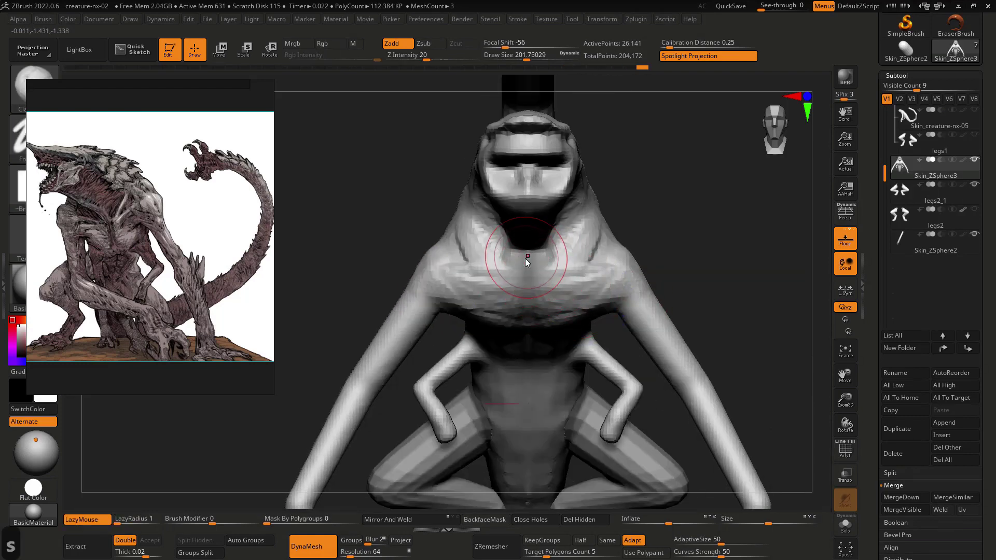
pyautogui.moveTo(527, 260); pyautogui.dragTo(517, 217, button='right')
pyautogui.hotkey('ctrl', 'z')
pyautogui.hotkey('ctrl', 'z')
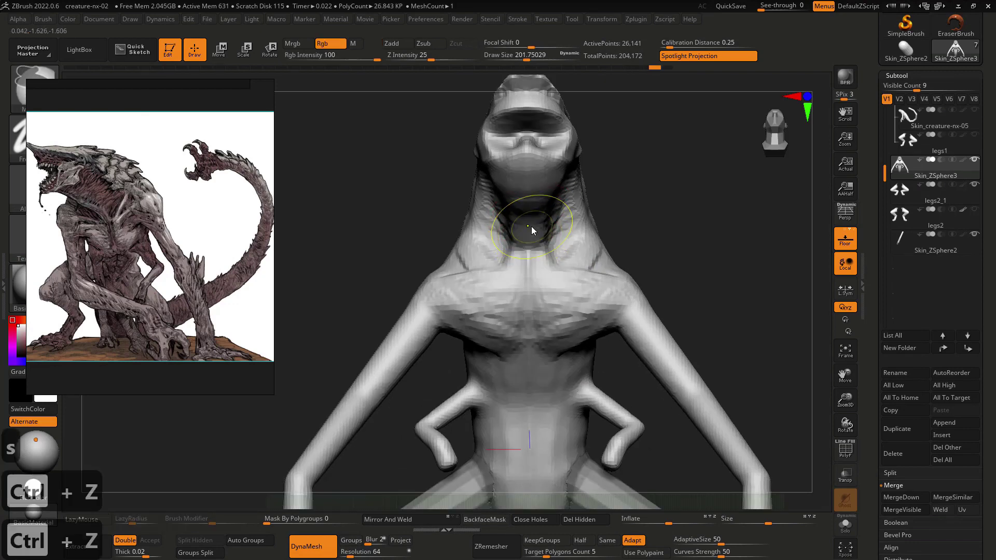
pyautogui.moveTo(528, 207)
pyautogui.mouseDown()
pyautogui.moveTo(536, 270)
pyautogui.moveTo(570, 254)
pyautogui.mouseUp()
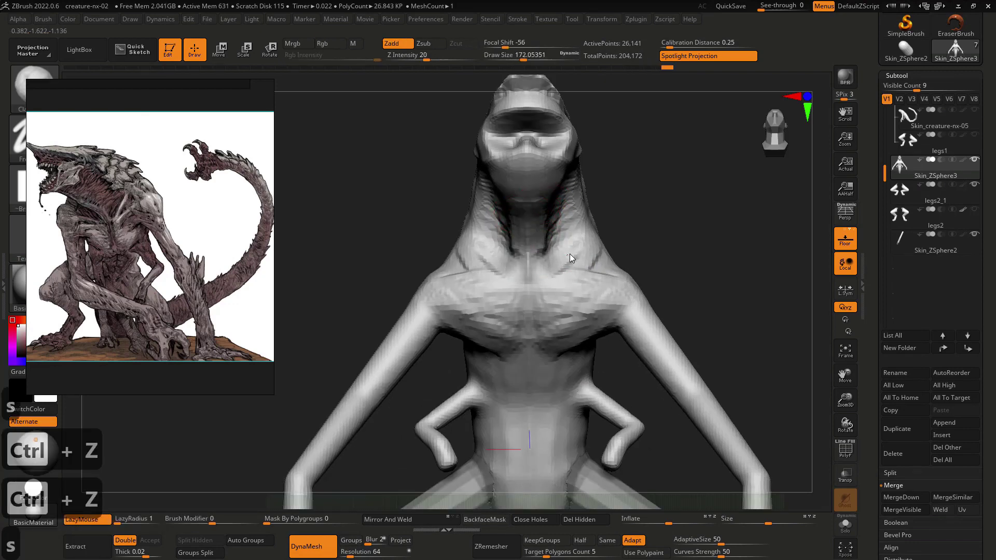
pyautogui.moveTo(565, 263); pyautogui.dragTo(546, 291, button='right')
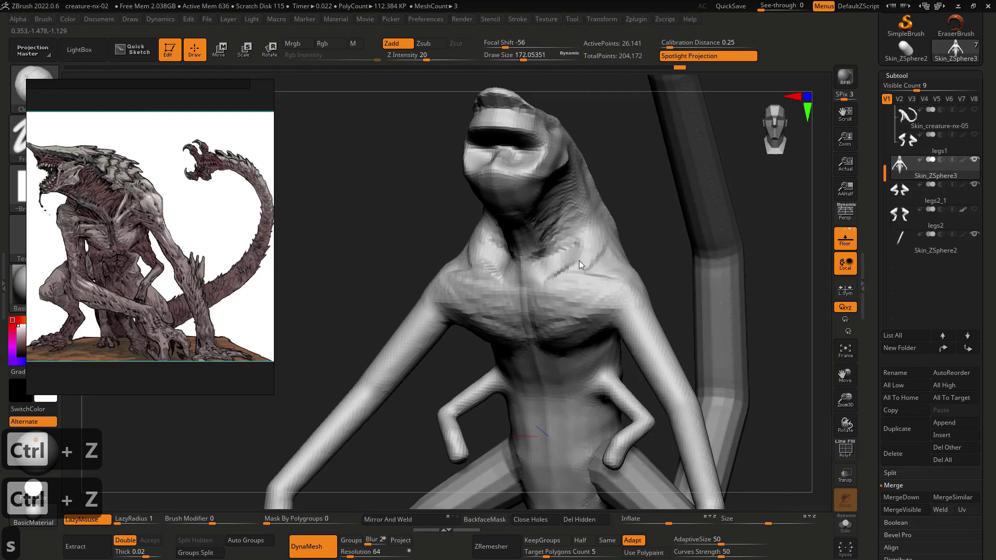
# - Check the whole creature's proportions from several angles and turn on the perspective display
pyautogui.moveTo(583, 263)
pyautogui.mouseDown(button='right')
pyautogui.moveTo(602, 246)
pyautogui.moveTo(697, 240)
pyautogui.moveTo(636, 245)
pyautogui.moveTo(705, 247)
pyautogui.moveTo(599, 292)
pyautogui.moveTo(627, 285)
pyautogui.moveTo(621, 272)
pyautogui.moveTo(687, 278)
pyautogui.mouseUp(button='right')
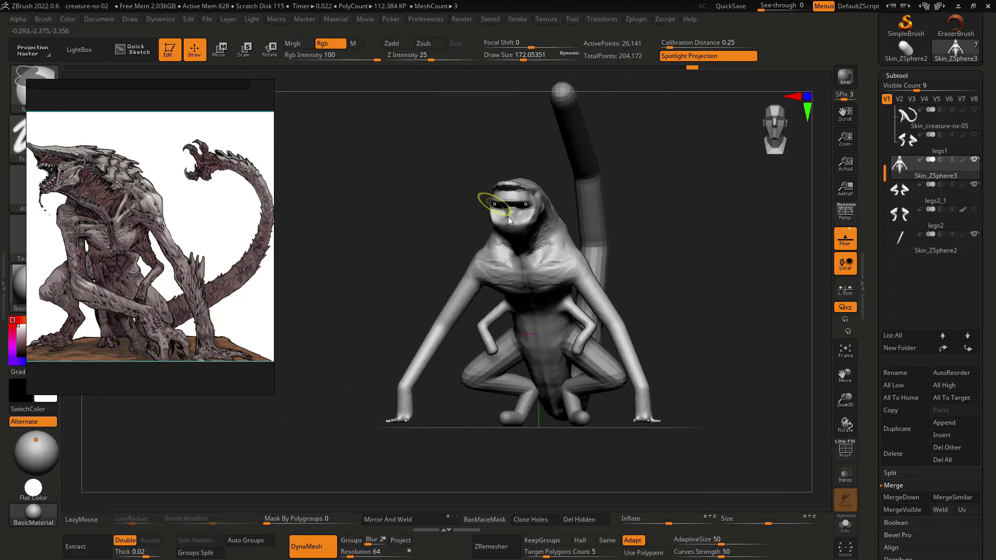
pyautogui.keyDown('ctrl'); pyautogui.moveTo(508, 217); pyautogui.dragTo(521, 234, button='right'); pyautogui.keyUp('ctrl')
pyautogui.moveTo(521, 233); pyautogui.dragTo(514, 222, button='right')
pyautogui.press('s')
pyautogui.moveTo(545, 218); pyautogui.dragTo(569, 217)
pyautogui.moveTo(569, 218); pyautogui.dragTo(550, 213, button='right')
pyautogui.moveTo(708, 193); pyautogui.dragTo(746, 193, button='right')
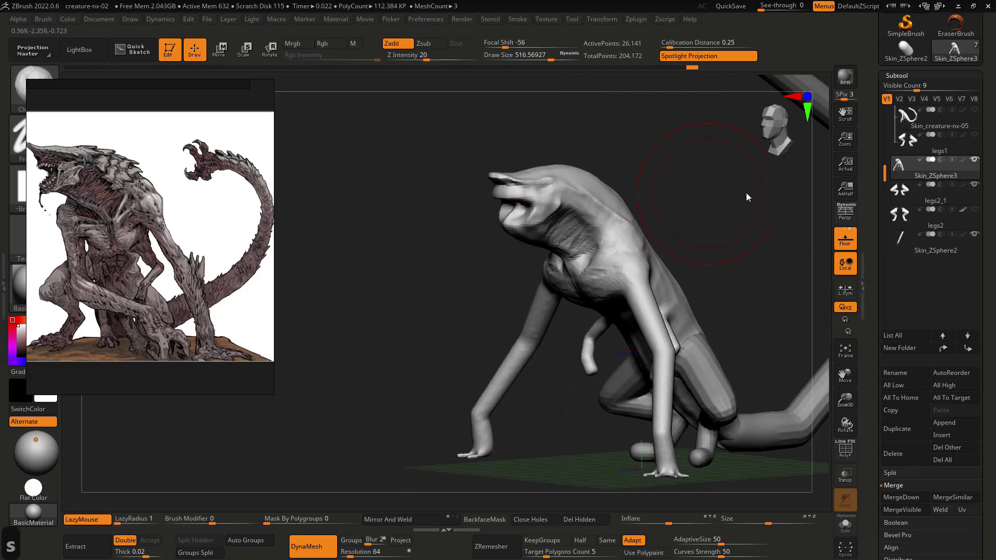
pyautogui.press('p')
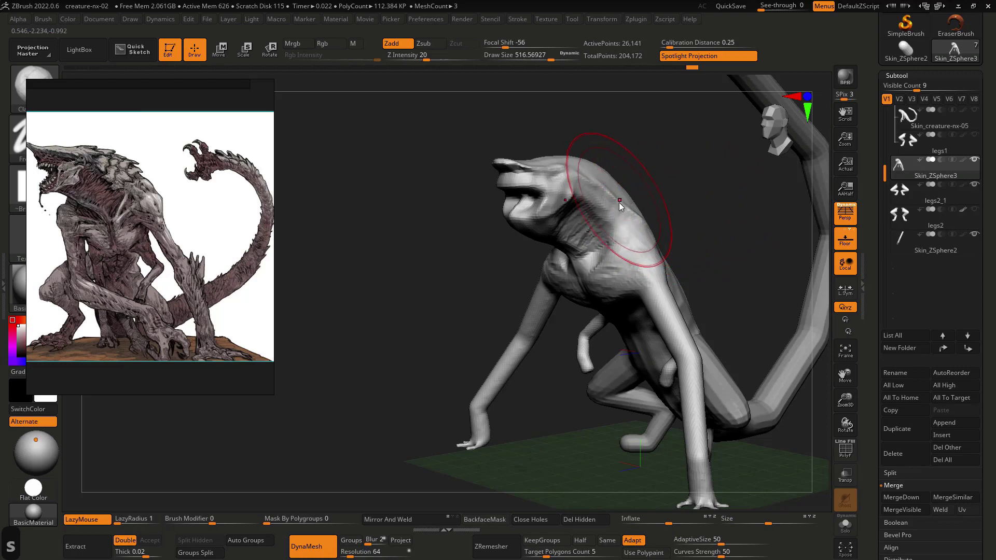
# - Reshape the shoulders and upper back with the Move brush at draw size about 445
pyautogui.press('2')
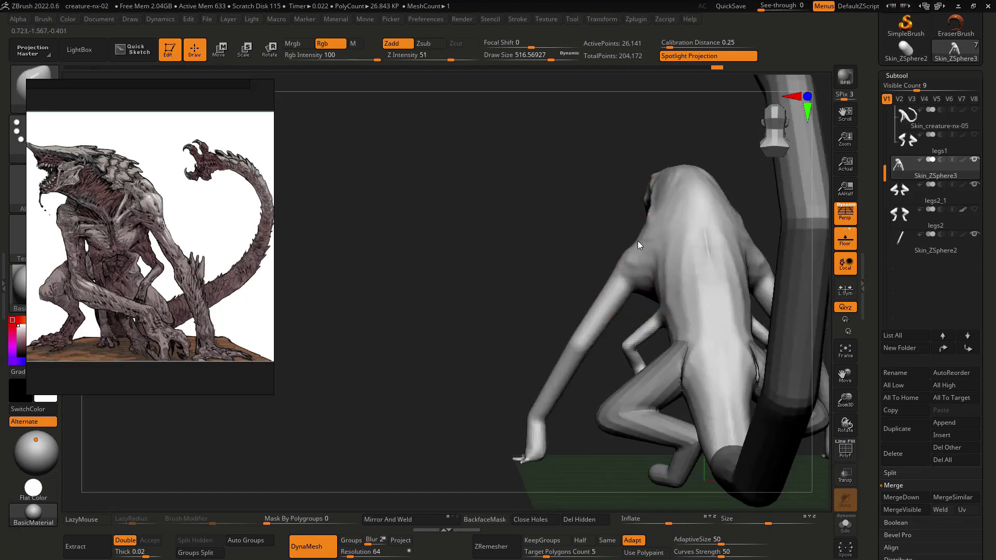
pyautogui.hotkey('ctrl', 'z')
pyautogui.press('s')
pyautogui.moveTo(649, 239); pyautogui.dragTo(631, 228)
pyautogui.moveTo(671, 279); pyautogui.dragTo(666, 278)
pyautogui.moveTo(667, 281); pyautogui.dragTo(718, 266, button='right')
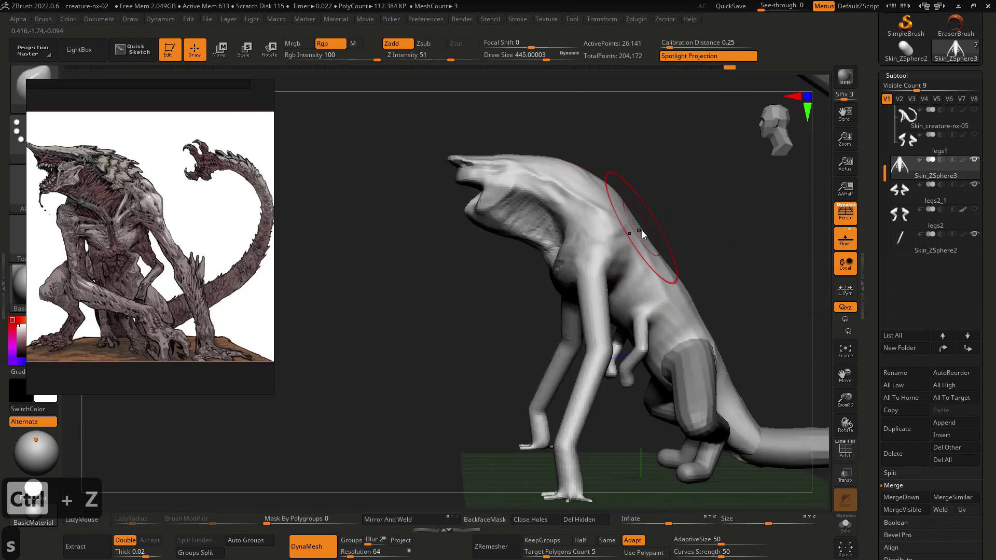
pyautogui.moveTo(654, 232); pyautogui.dragTo(726, 243, button='right')
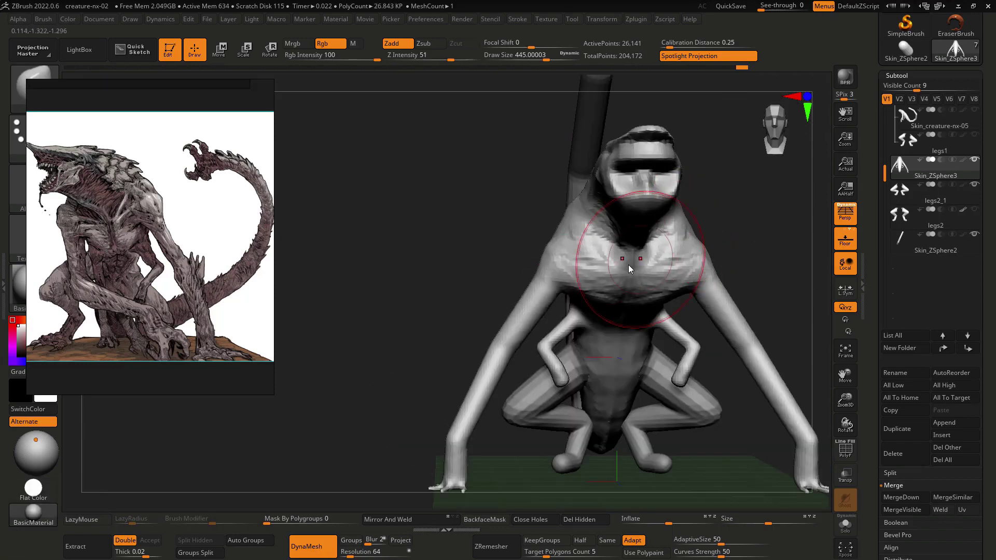
# - Adjust the contour of the chest and torso with the Move brush at draw size about 305
pyautogui.moveTo(600, 275); pyautogui.dragTo(570, 270, button='right')
pyautogui.press('s')
pyautogui.press('s')
pyautogui.moveTo(569, 270); pyautogui.dragTo(540, 250)
pyautogui.press('2')
pyautogui.moveTo(540, 250)
pyautogui.mouseDown(button='right')
pyautogui.moveTo(566, 298)
pyautogui.moveTo(583, 255)
pyautogui.moveTo(773, 256)
pyautogui.mouseUp(button='right')
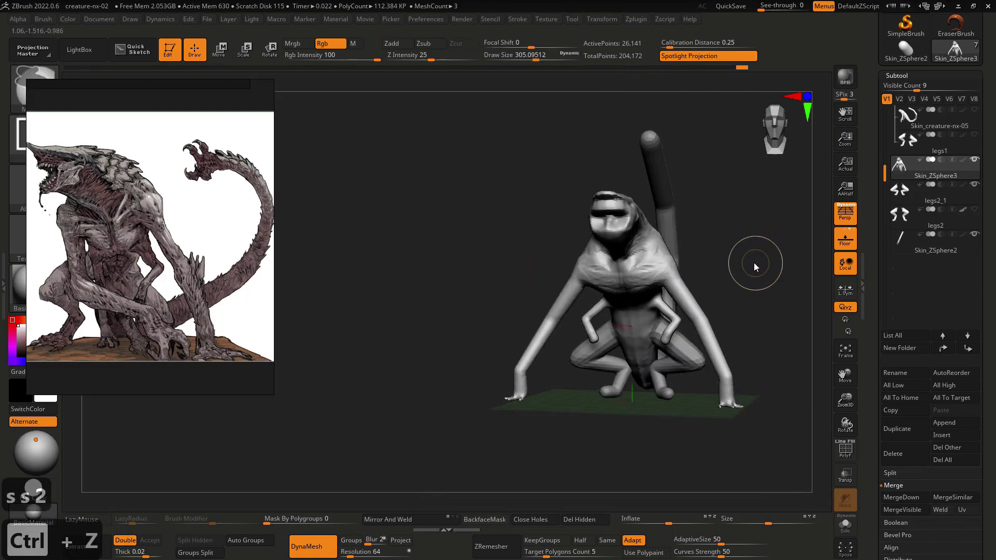
pyautogui.hotkey('ctrl', 'z')
pyautogui.hotkey('ctrl', 'shift', 'z')
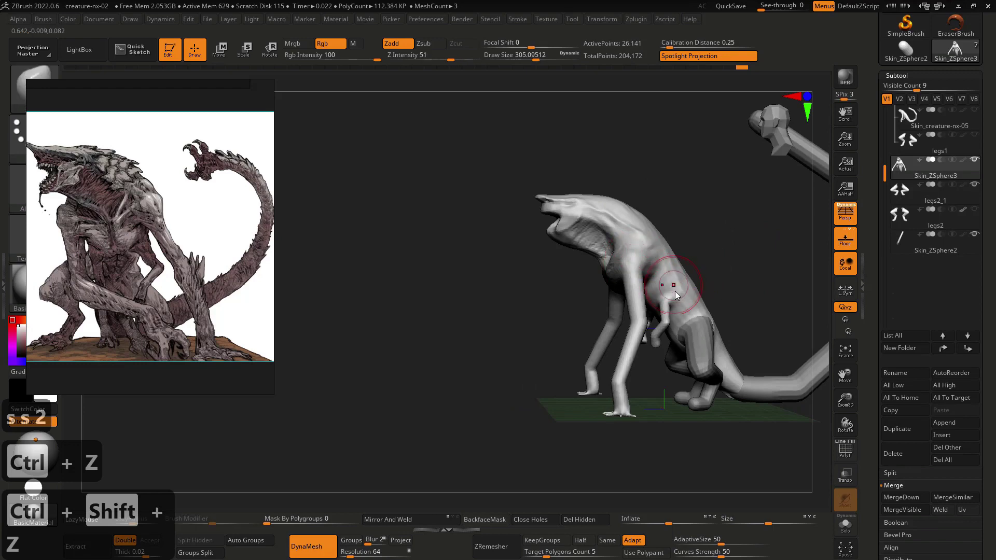
# - Carve the abdominal muscles into the belly below the chest with Dam Standard, reducing the draw size to about 274
pyautogui.moveTo(659, 289)
pyautogui.mouseDown(button='right')
pyautogui.moveTo(648, 287)
pyautogui.moveTo(705, 283)
pyautogui.moveTo(686, 291)
pyautogui.mouseUp(button='right')
pyautogui.moveTo(686, 290)
pyautogui.keyDown('ctrl'); pyautogui.mouseDown(button='right')
pyautogui.moveTo(639, 375)
pyautogui.moveTo(674, 348)
pyautogui.mouseUp(button='right'); pyautogui.keyUp('ctrl')
pyautogui.moveTo(675, 348); pyautogui.dragTo(627, 291, button='right')
pyautogui.press('0')
pyautogui.moveTo(626, 293); pyautogui.dragTo(626, 325)
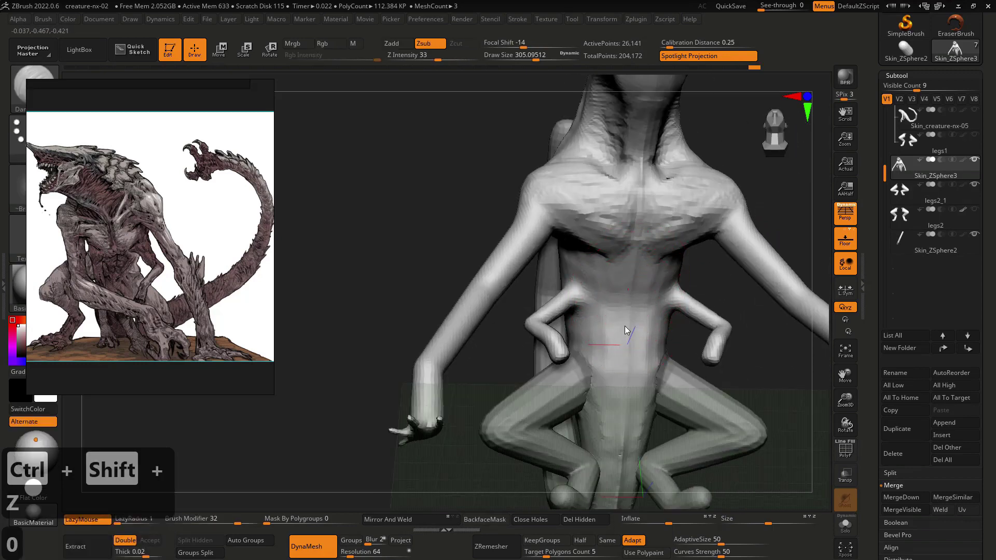
pyautogui.moveTo(631, 268)
pyautogui.mouseDown()
pyautogui.moveTo(627, 326)
pyautogui.moveTo(622, 283)
pyautogui.moveTo(603, 318)
pyautogui.moveTo(624, 357)
pyautogui.mouseUp()
pyautogui.press('s')
pyautogui.hotkey('ctrl', 'z')
pyautogui.hotkey('ctrl', 'z')
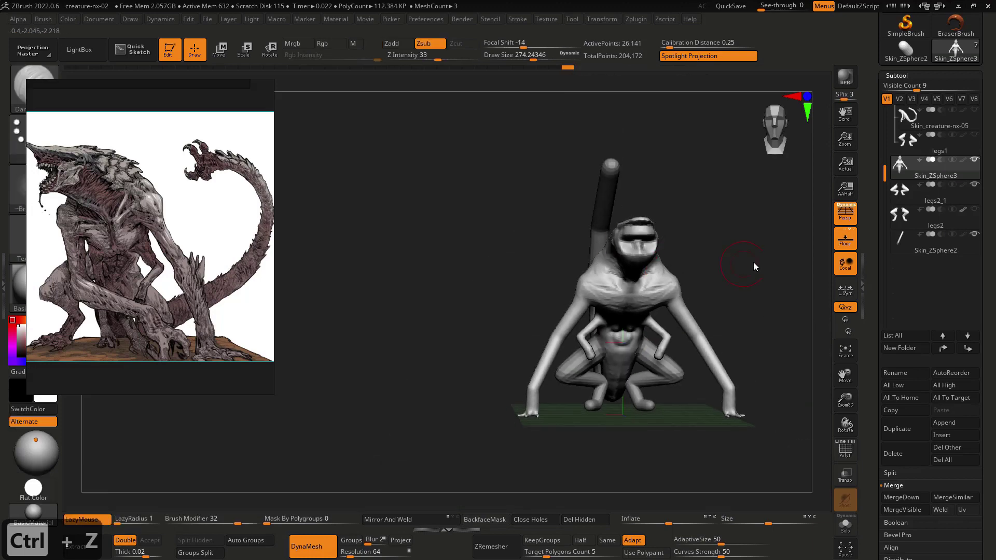
# - Define the elbows of the long front arms with Dam Standard, reducing the draw size to about 207
pyautogui.moveTo(753, 262)
pyautogui.mouseDown()
pyautogui.moveTo(703, 275)
pyautogui.moveTo(653, 266)
pyautogui.moveTo(658, 316)
pyautogui.moveTo(689, 306)
pyautogui.moveTo(678, 307)
pyautogui.mouseUp()
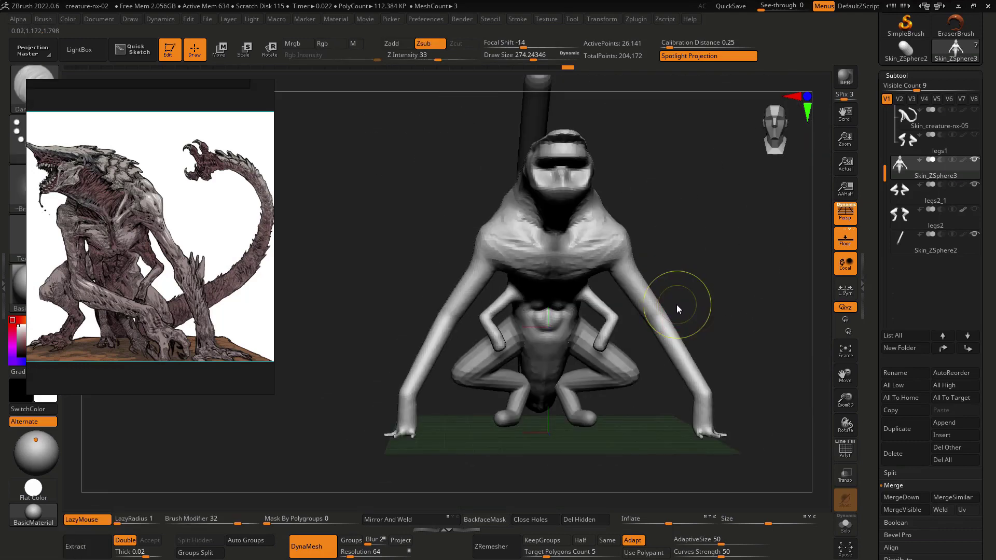
pyautogui.keyDown('ctrl'); pyautogui.moveTo(676, 304); pyautogui.dragTo(695, 318, button='right'); pyautogui.keyUp('ctrl')
pyautogui.press('s')
pyautogui.moveTo(696, 316); pyautogui.dragTo(690, 316)
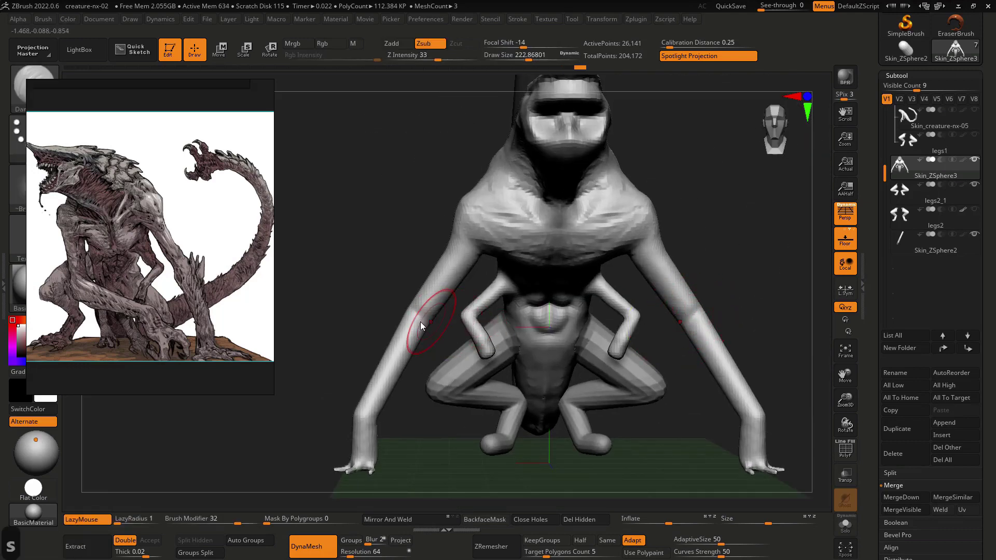
pyautogui.press('s')
pyautogui.moveTo(419, 312); pyautogui.dragTo(415, 312)
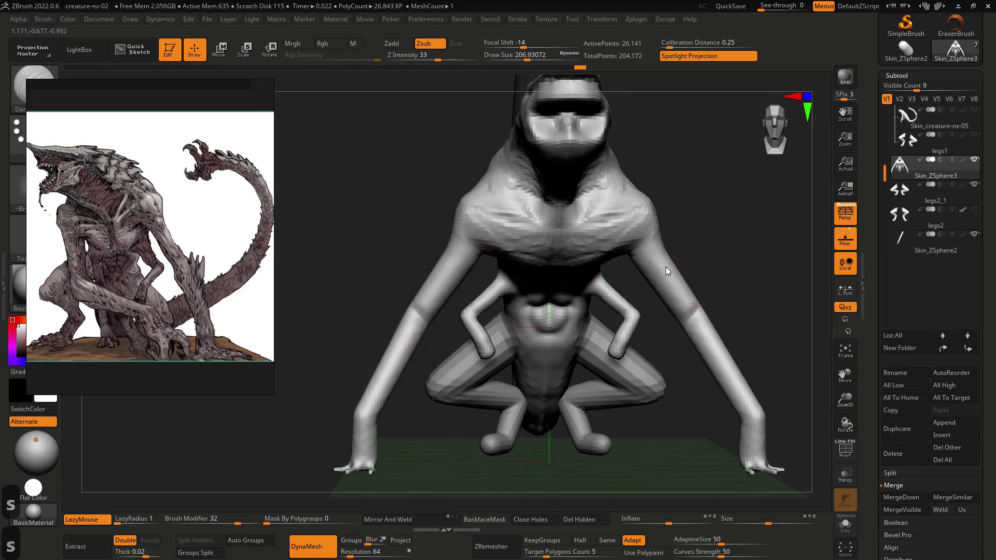
# - Carve a groove along the inner upper arm between shoulder and elbow, undoing unwanted strokes, at draw size about 207
pyautogui.hotkey('ctrl', 'z')
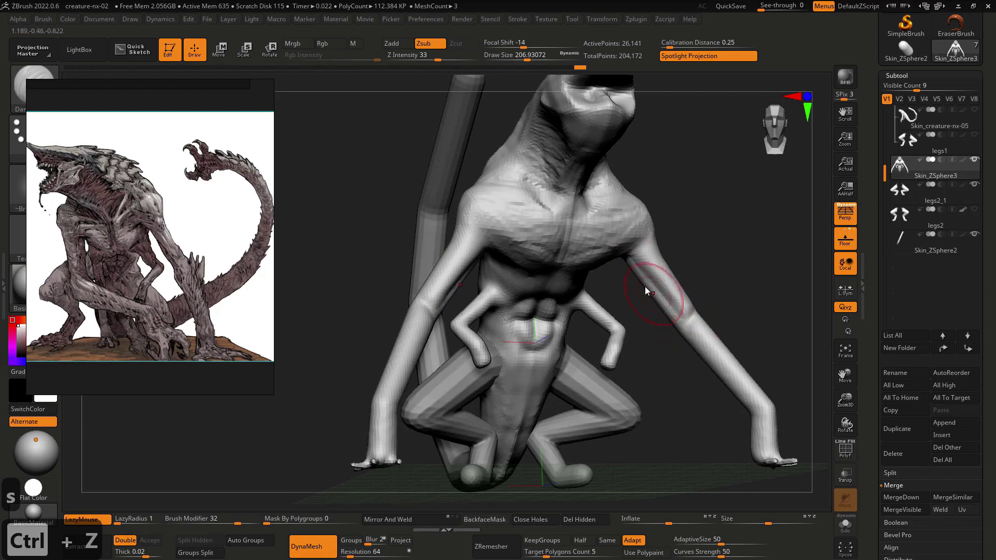
pyautogui.hotkey('ctrl', 'z')
pyautogui.hotkey('ctrl', 'z')
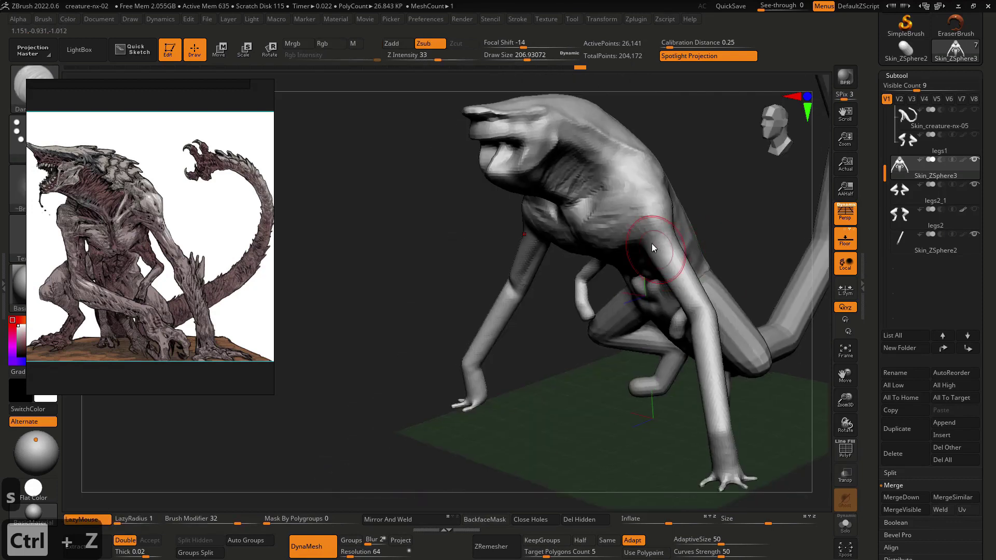
pyautogui.hotkey('ctrl', 'z')
pyautogui.hotkey('ctrl', 'z')
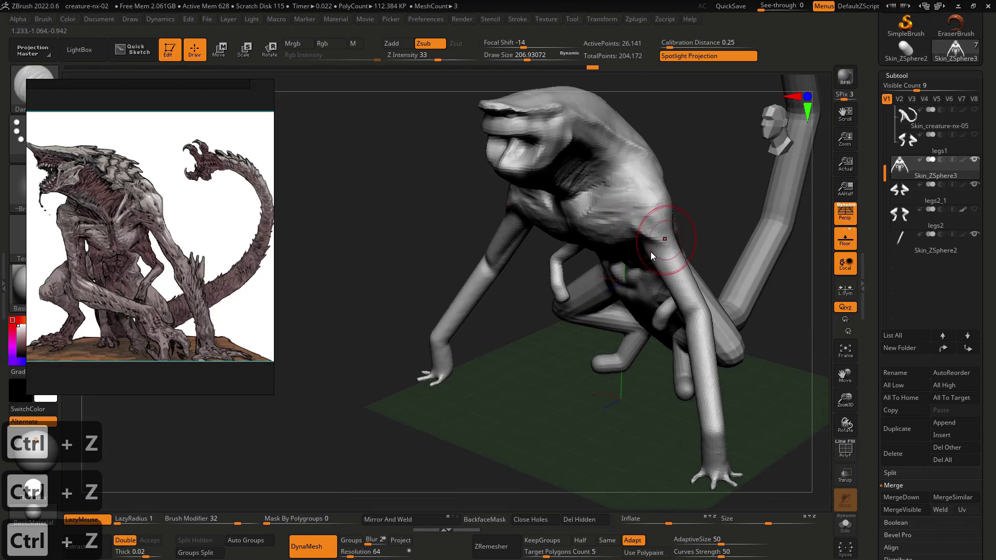
# - Deepen the hollow behind the shoulder to separate the arm from the torso at draw size about 207
pyautogui.moveTo(670, 233)
pyautogui.mouseDown(button='right')
pyautogui.moveTo(657, 214)
pyautogui.moveTo(667, 218)
pyautogui.mouseUp(button='right')
pyautogui.hotkey('ctrl', 'z')
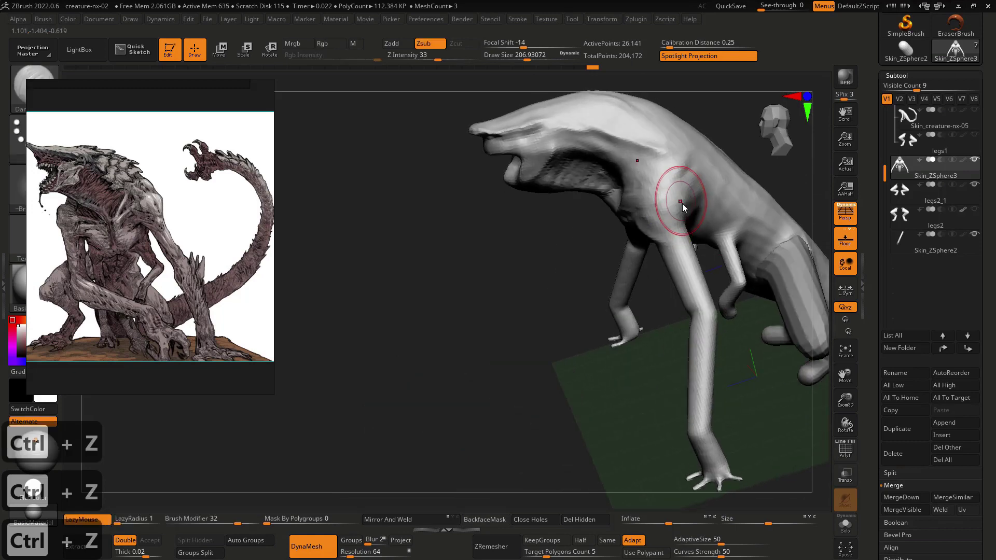
pyautogui.hotkey('ctrl', 'z')
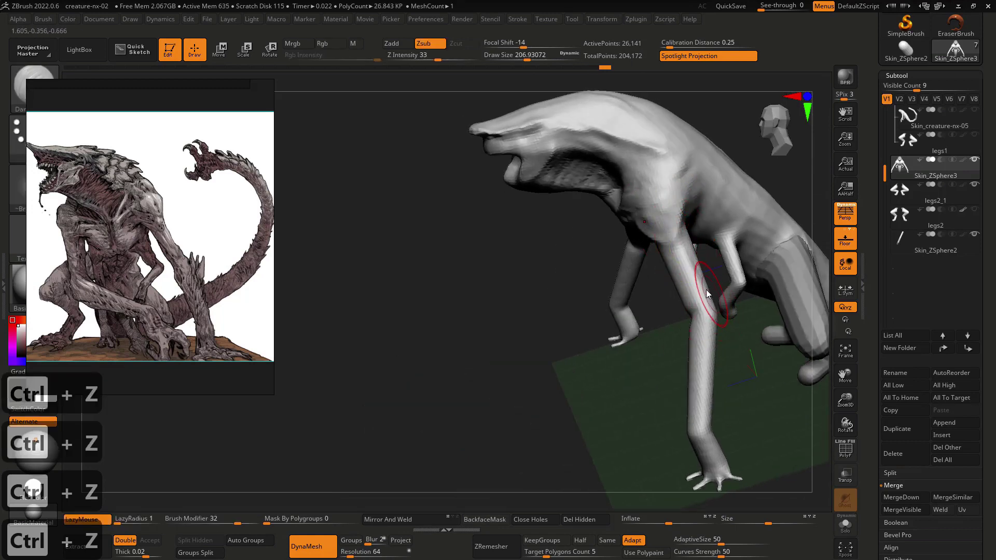
# - Bulge the outer forearms of the long front arms with the Move brush, enlarging the draw size to about 324
pyautogui.moveTo(689, 306)
pyautogui.keyDown('shift'); pyautogui.mouseDown(button='right')
pyautogui.moveTo(728, 303)
pyautogui.moveTo(650, 292)
pyautogui.mouseUp(button='right'); pyautogui.keyUp('shift')
pyautogui.press('2')
pyautogui.moveTo(650, 293); pyautogui.dragTo(674, 271)
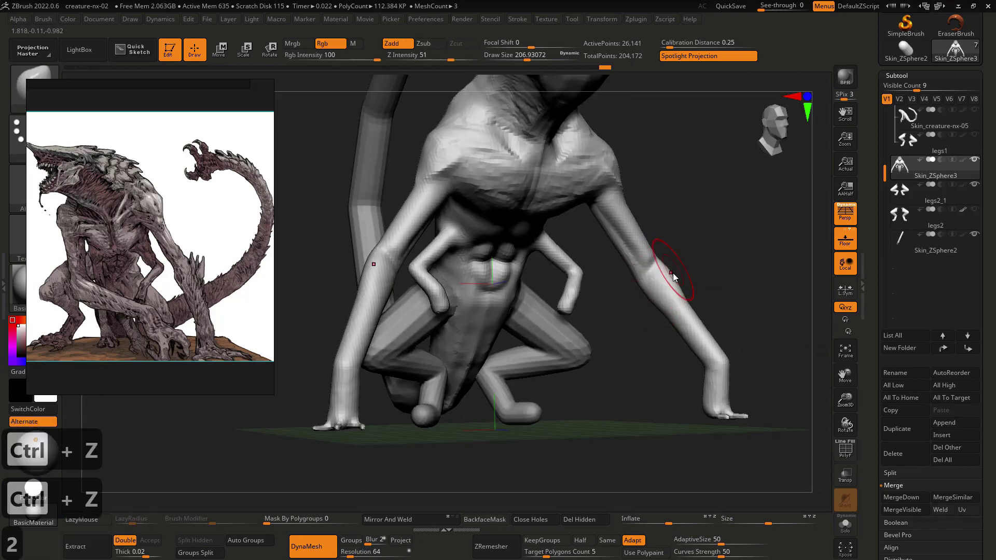
pyautogui.moveTo(682, 306)
pyautogui.mouseDown()
pyautogui.moveTo(690, 300)
pyautogui.moveTo(696, 311)
pyautogui.mouseUp()
pyautogui.press('s')
pyautogui.press('2')
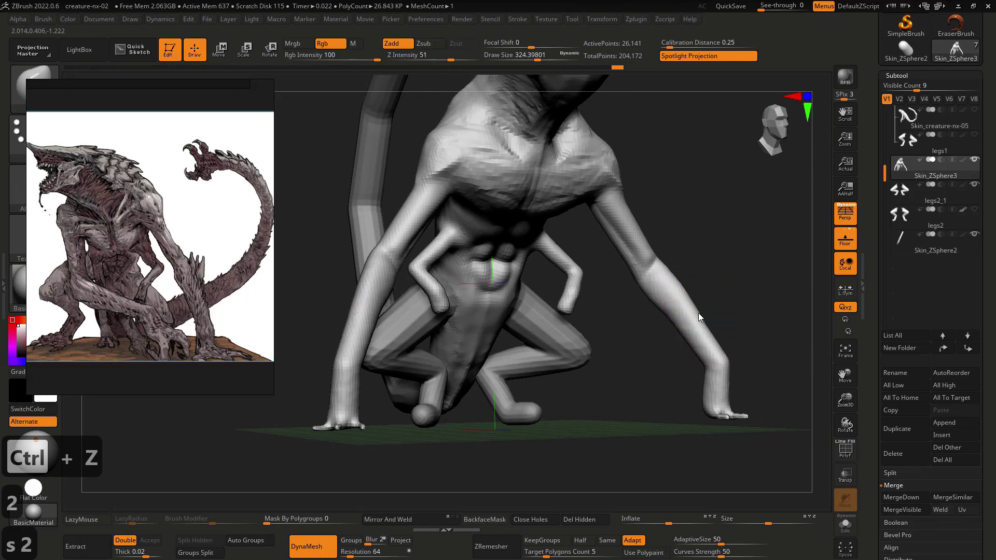
# - Refine the torso's silhouette from the front with the Move brush at draw size about 311
pyautogui.keyDown('shift'); pyautogui.moveTo(698, 313); pyautogui.dragTo(649, 329, button='right'); pyautogui.keyUp('shift')
pyautogui.moveTo(711, 294)
pyautogui.keyDown('ctrl'); pyautogui.mouseDown(button='right')
pyautogui.moveTo(646, 303)
pyautogui.moveTo(668, 290)
pyautogui.mouseUp(button='right'); pyautogui.keyUp('ctrl')
pyautogui.moveTo(668, 290)
pyautogui.keyDown('ctrl'); pyautogui.mouseDown(button='right')
pyautogui.moveTo(651, 279)
pyautogui.moveTo(691, 282)
pyautogui.mouseUp(button='right'); pyautogui.keyUp('ctrl')
pyautogui.moveTo(502, 275)
pyautogui.keyDown('ctrl'); pyautogui.mouseDown(button='right')
pyautogui.moveTo(514, 307)
pyautogui.moveTo(506, 305)
pyautogui.mouseUp(button='right'); pyautogui.keyUp('ctrl')
pyautogui.press('s')
pyautogui.moveTo(490, 309); pyautogui.dragTo(490, 309)
pyautogui.keyDown('shift'); pyautogui.moveTo(489, 310); pyautogui.dragTo(505, 348, button='right'); pyautogui.keyUp('shift')
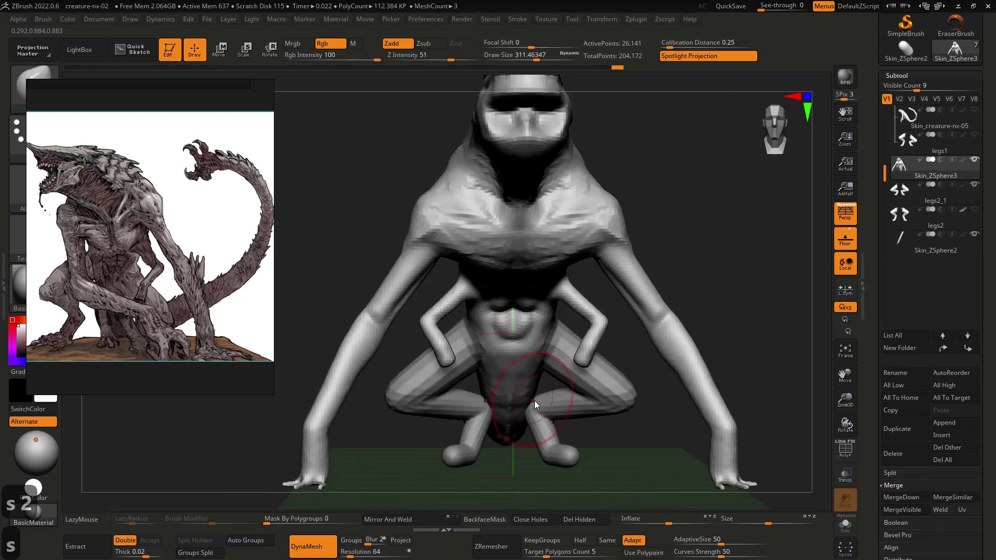
pyautogui.keyDown('ctrl'); pyautogui.moveTo(550, 394); pyautogui.dragTo(557, 370, button='right'); pyautogui.keyUp('ctrl')
# - Reshape the front of the lower jaw with the Move brush at draw size about 228
pyautogui.moveTo(717, 341); pyautogui.dragTo(680, 334, button='right')
pyautogui.moveTo(476, 240)
pyautogui.keyDown('alt'); pyautogui.mouseDown(button='right')
pyautogui.moveTo(562, 233)
pyautogui.moveTo(612, 287)
pyautogui.mouseUp(button='right'); pyautogui.keyUp('alt')
pyautogui.press('b')
pyautogui.press('m')
pyautogui.press('v')
pyautogui.press('s')
pyautogui.moveTo(611, 287); pyautogui.dragTo(603, 287)
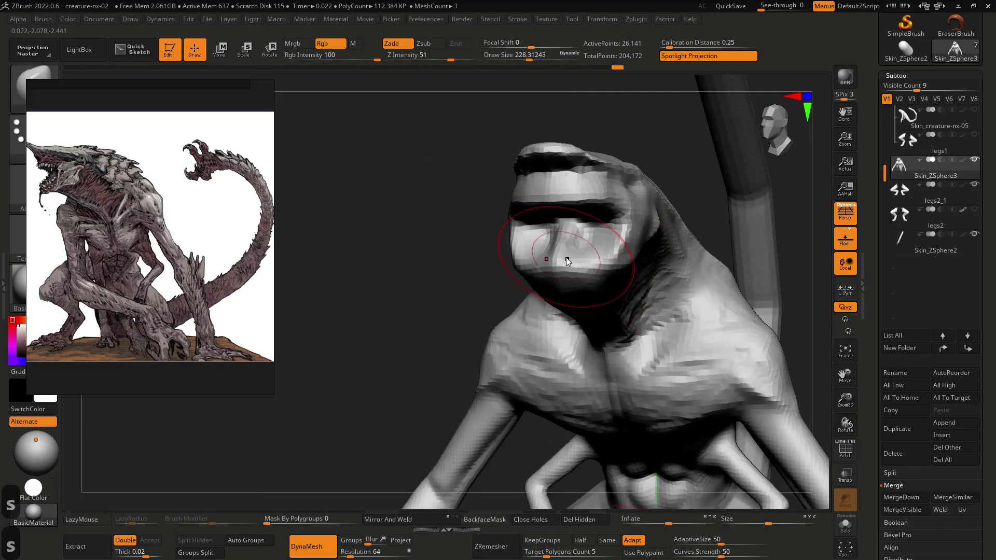
pyautogui.press('2')
pyautogui.moveTo(558, 269); pyautogui.dragTo(566, 181, button='right')
pyautogui.press('2')
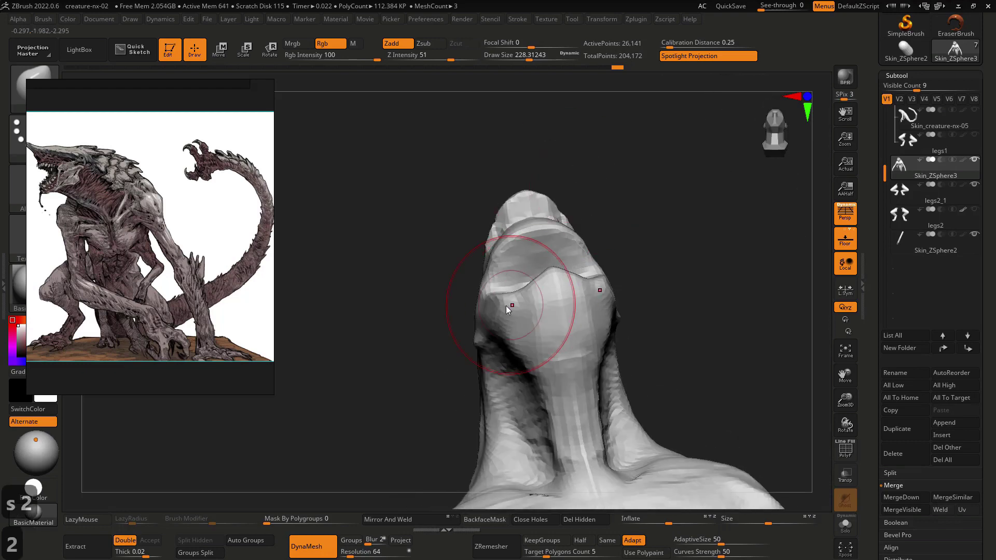
# - Round the lower jaw's front edge as seen from below with the Move brush at draw size about 163
pyautogui.press('s')
pyautogui.press('2')
pyautogui.moveTo(537, 292); pyautogui.dragTo(514, 246)
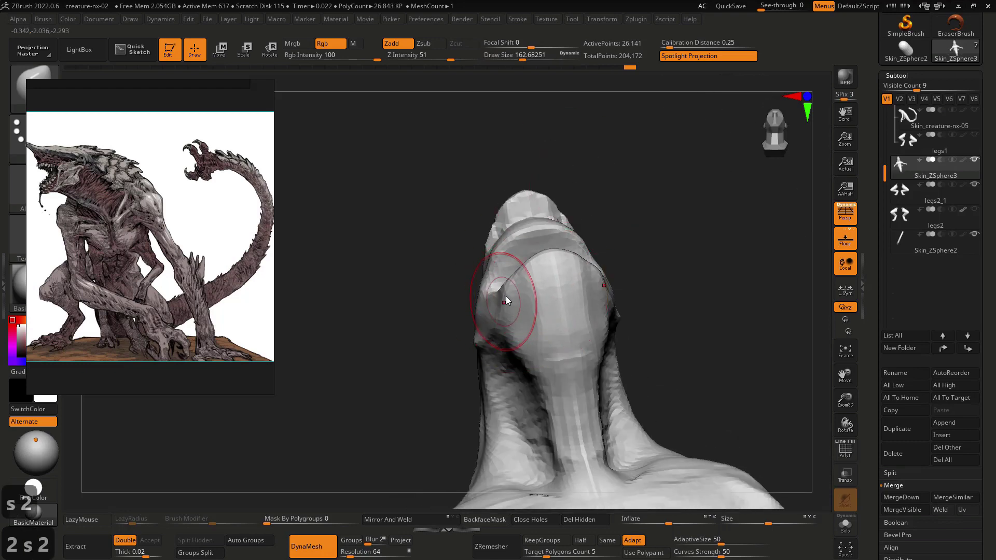
pyautogui.moveTo(506, 297); pyautogui.dragTo(519, 294)
pyautogui.moveTo(514, 248)
pyautogui.mouseDown()
pyautogui.moveTo(518, 228)
pyautogui.moveTo(511, 256)
pyautogui.moveTo(497, 264)
pyautogui.moveTo(528, 226)
pyautogui.moveTo(505, 257)
pyautogui.mouseUp()
# - Build up the inside of the lower jaw with ClayBuildup at draw size about 83
pyautogui.moveTo(499, 299)
pyautogui.mouseDown(button='right')
pyautogui.moveTo(556, 307)
pyautogui.moveTo(487, 305)
pyautogui.moveTo(439, 360)
pyautogui.moveTo(484, 324)
pyautogui.moveTo(458, 296)
pyautogui.mouseUp(button='right')
pyautogui.press('s')
pyautogui.press('4')
pyautogui.press('s')
pyautogui.moveTo(458, 297)
pyautogui.mouseDown()
pyautogui.moveTo(444, 294)
pyautogui.moveTo(468, 283)
pyautogui.mouseUp()
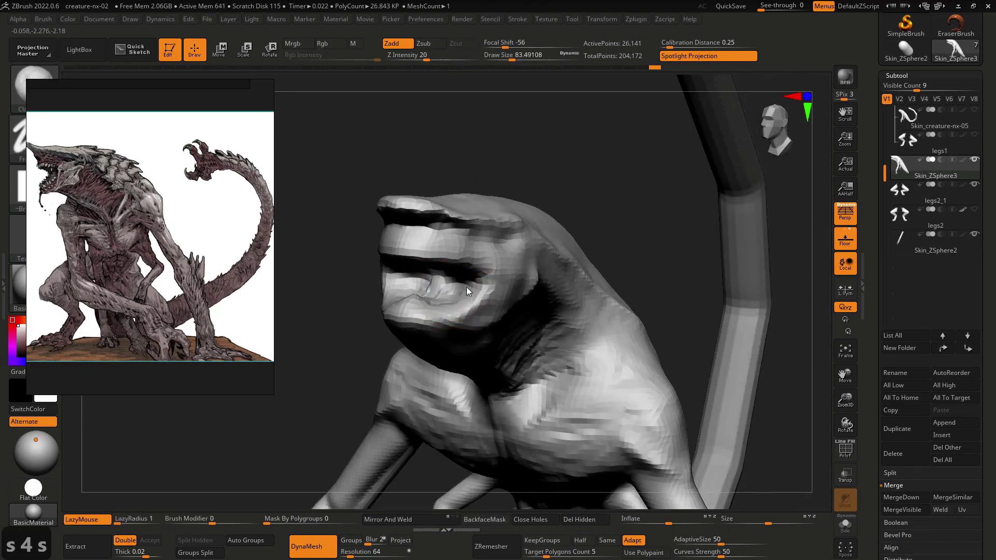
pyautogui.moveTo(466, 287); pyautogui.dragTo(397, 307, button='right')
pyautogui.hotkey('alt', 'a')
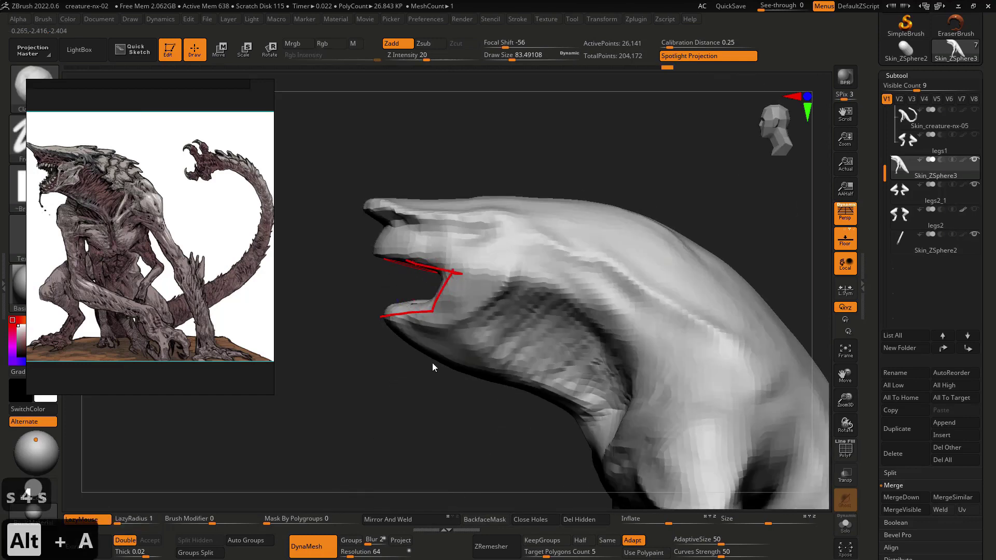
# - Try to reshape the lower jaw with the Move brush at draw size about 154
pyautogui.moveTo(430, 385); pyautogui.dragTo(451, 388, button='right')
pyautogui.press('s')
pyautogui.moveTo(423, 317); pyautogui.dragTo(432, 318)
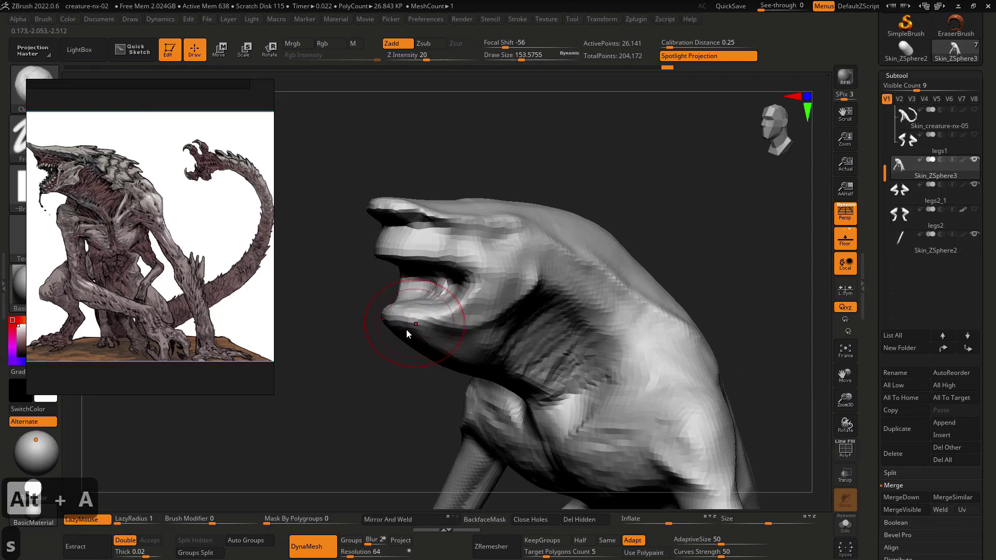
pyautogui.press('2')
pyautogui.moveTo(398, 336); pyautogui.dragTo(369, 335, button='right')
pyautogui.hotkey('ctrl', 'z')
# - Mask everything except the lower jaw, swing the jaw down to open the mouth wider, then clear the mask and remesh with DynaMesh
pyautogui.moveTo(384, 362)
pyautogui.keyDown('ctrl'); pyautogui.mouseDown()
pyautogui.moveTo(516, 347)
pyautogui.moveTo(483, 283)
pyautogui.moveTo(387, 311)
pyautogui.moveTo(391, 330)
pyautogui.mouseUp(); pyautogui.keyUp('ctrl')
pyautogui.press('w')
pyautogui.press('y')
pyautogui.press('r')
pyautogui.press('w')
pyautogui.moveTo(428, 302); pyautogui.dragTo(422, 310)
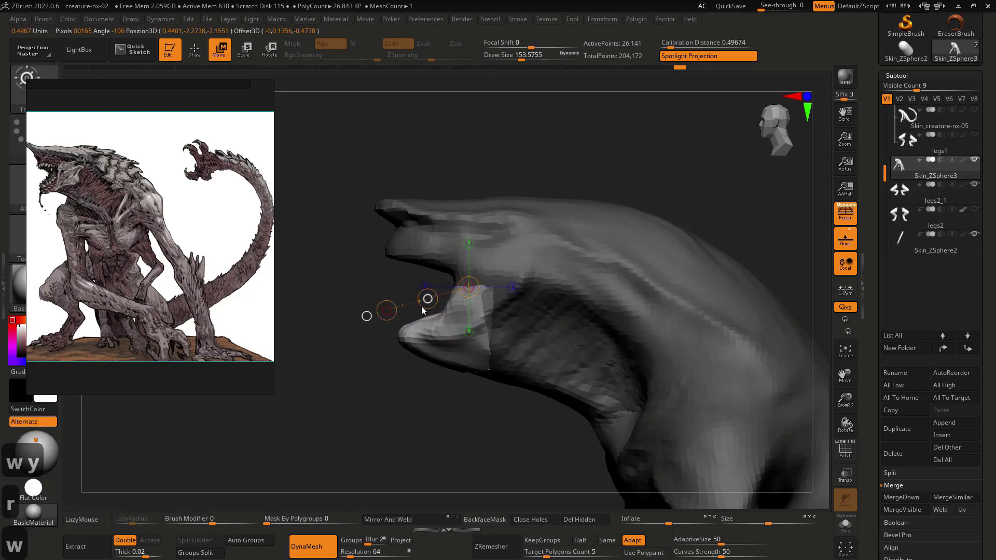
pyautogui.keyDown('ctrl'); pyautogui.click(482, 413); pyautogui.keyUp('ctrl')
# - Reshape the underside of the throat behind the lower jaw with the Move brush at draw size about 207
pyautogui.press('2')
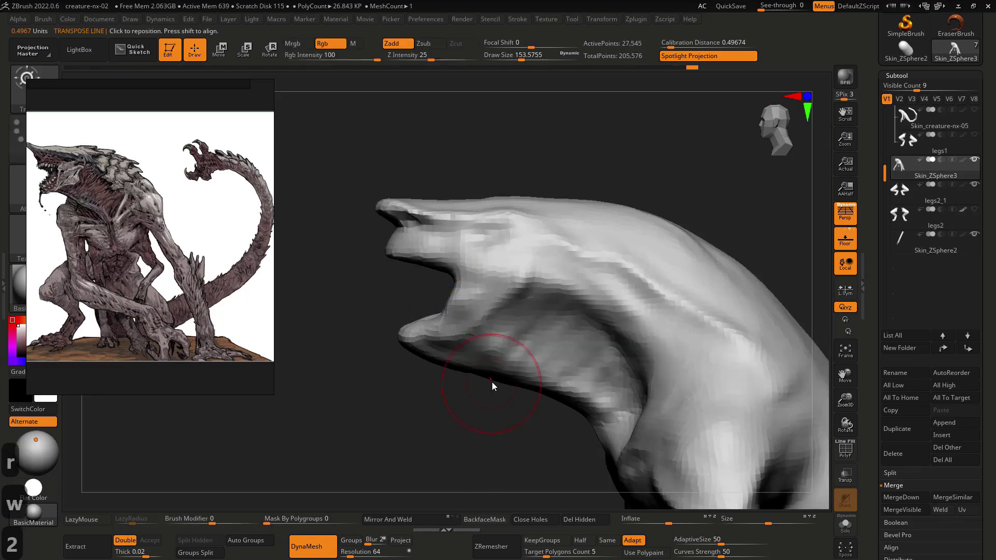
pyautogui.press('2')
pyautogui.press('s')
pyautogui.moveTo(490, 379); pyautogui.dragTo(488, 372)
pyautogui.press('2')
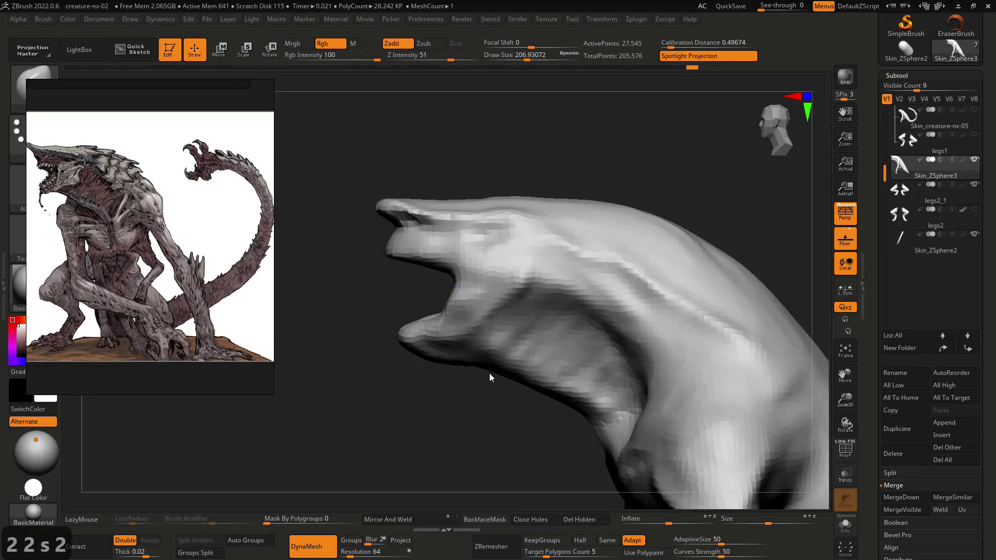
pyautogui.moveTo(564, 394); pyautogui.dragTo(556, 395)
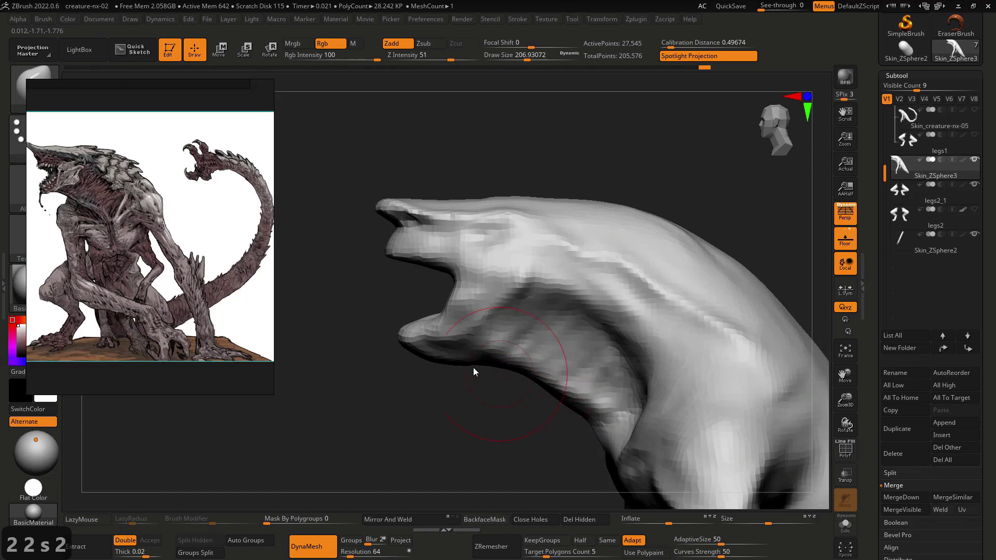
# - Try to thin the lower jaw from below with the Move brush at draw size about 172
pyautogui.press('s')
pyautogui.moveTo(460, 364); pyautogui.dragTo(441, 347)
pyautogui.press('2')
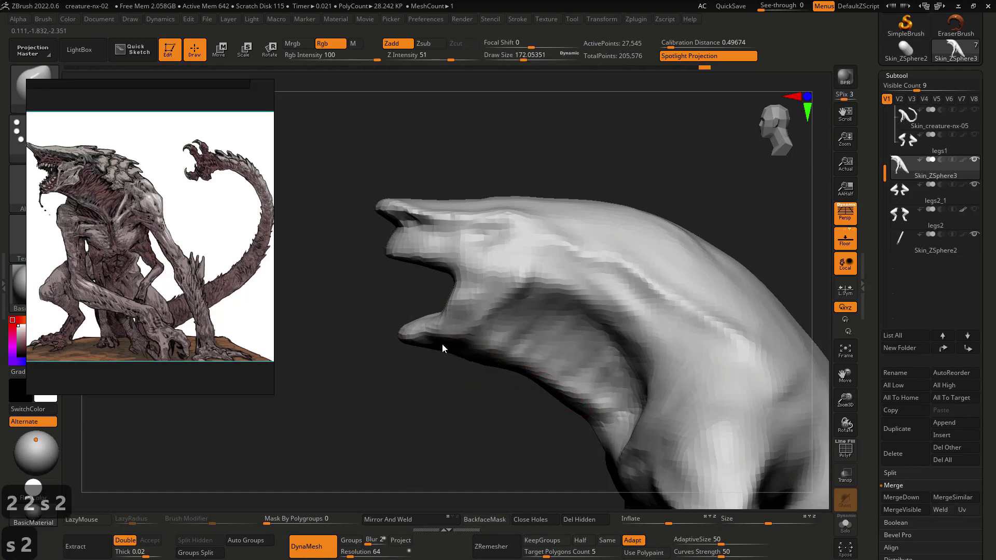
pyautogui.hotkey('ctrl', 'z')
pyautogui.hotkey('ctrl', 'z')
pyautogui.hotkey('ctrl', 'z')
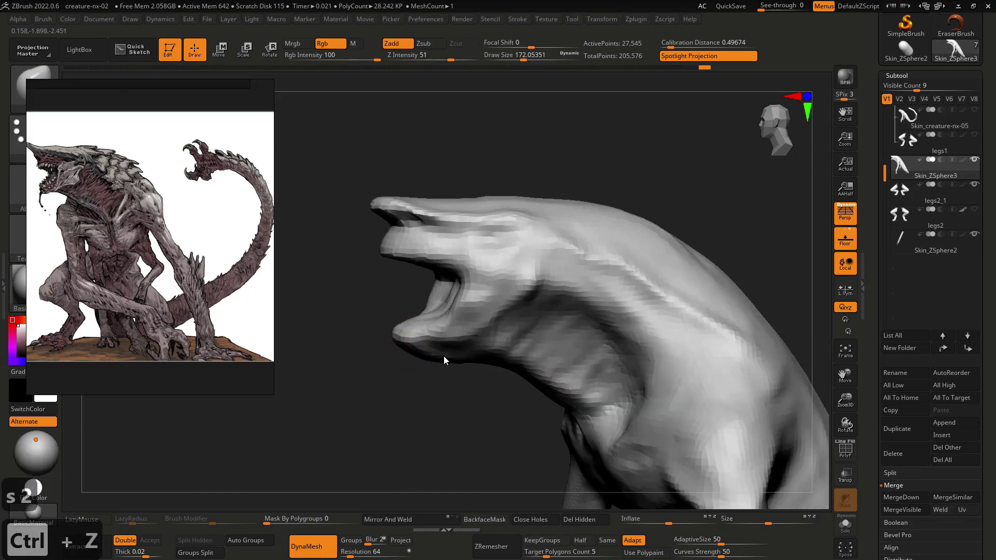
# - Refine the lower jaw's profile and tip with the Move brush, reducing the draw size to about 101 and undoing unwanted strokes
pyautogui.moveTo(431, 362); pyautogui.dragTo(431, 347)
pyautogui.press('s')
pyautogui.moveTo(394, 314); pyautogui.dragTo(385, 300)
pyautogui.hotkey('ctrl', 'z')
pyautogui.hotkey('ctrl', 'z')
pyautogui.hotkey('ctrl', 'z')
pyautogui.press('s')
pyautogui.moveTo(377, 303); pyautogui.dragTo(378, 319, button='right')
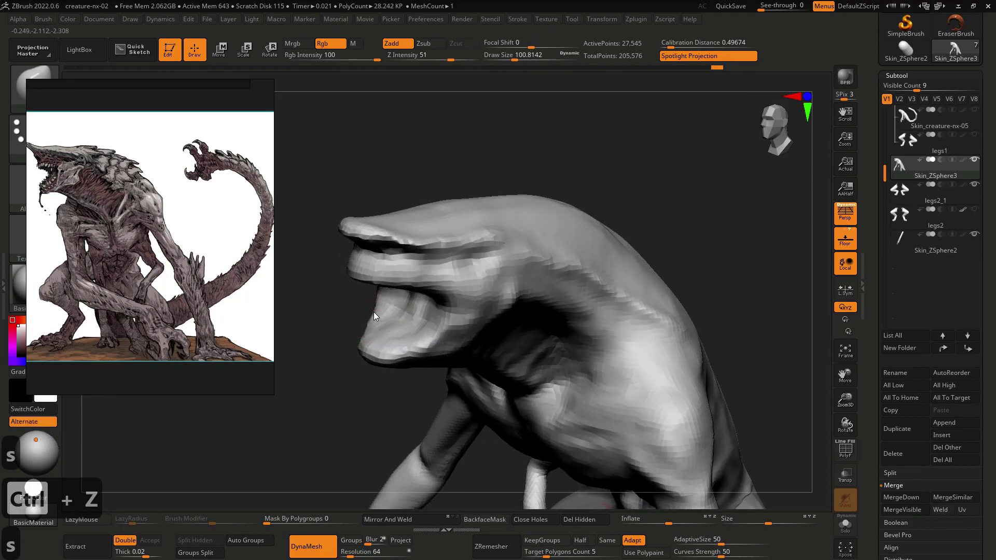
pyautogui.hotkey('ctrl', 'z')
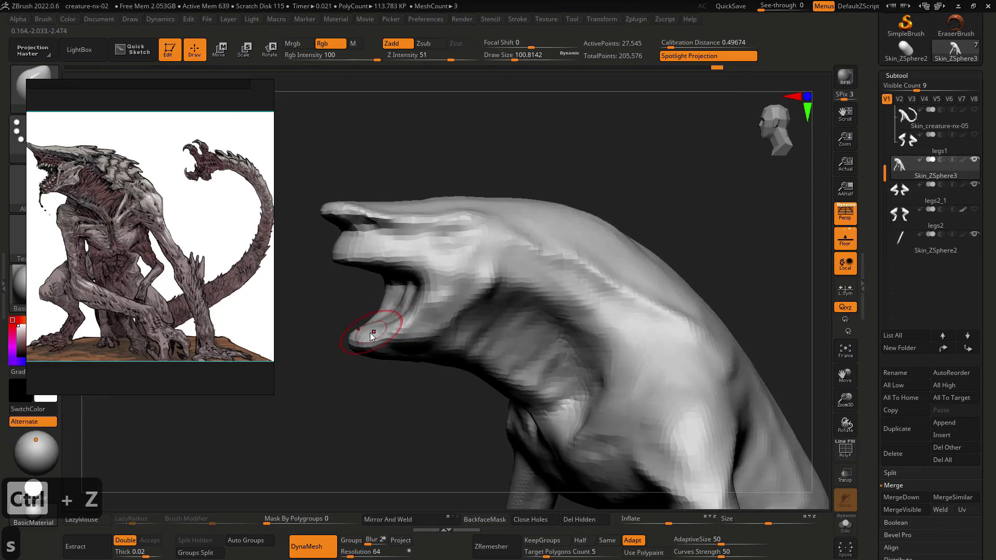
pyautogui.hotkey('ctrl', 'z')
# - Reshape the corner of the open mouth with the Move brush at draw size about 74, undoing the unwanted stroke
pyautogui.press('s')
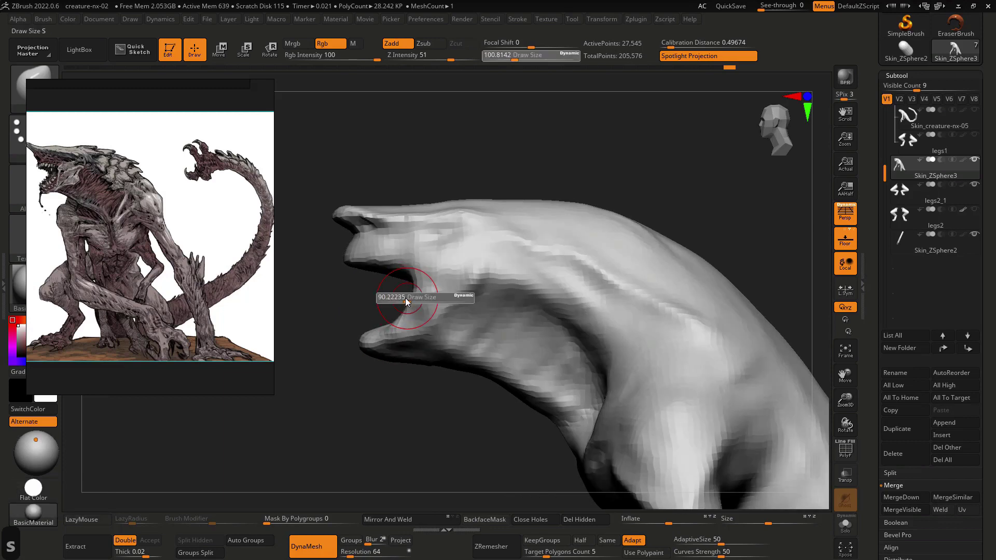
pyautogui.moveTo(405, 298); pyautogui.dragTo(403, 298)
pyautogui.press('s')
pyautogui.moveTo(407, 291); pyautogui.dragTo(405, 296, button='right')
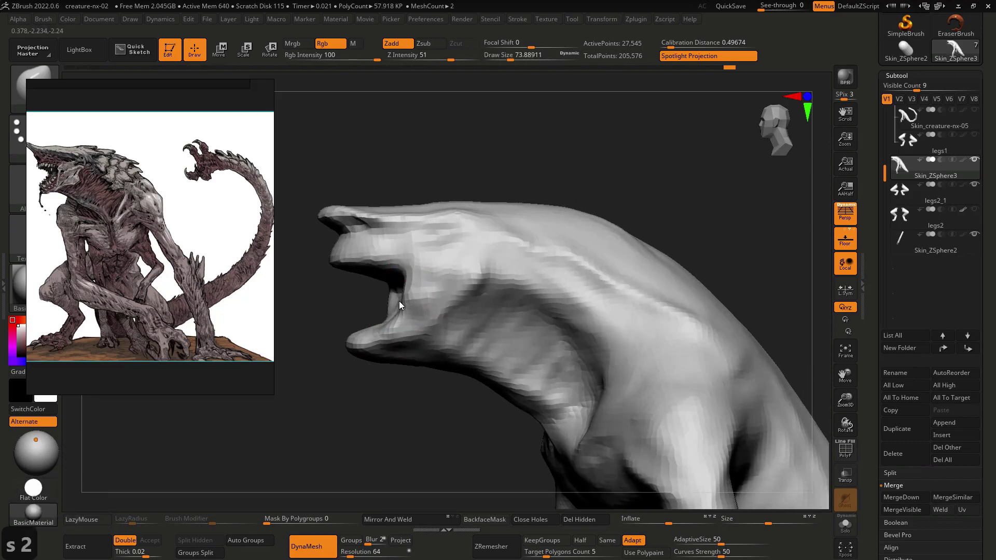
pyautogui.hotkey('ctrl', 'z')
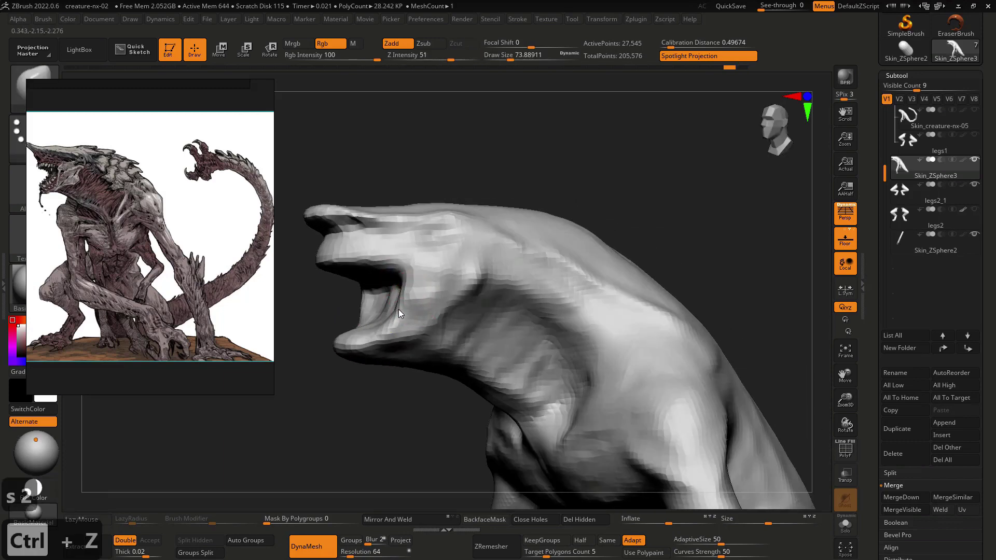
# - Shape the cheek and rear edge of the jaw with the Move brush at draw size about 94
pyautogui.moveTo(398, 309); pyautogui.dragTo(400, 310)
pyautogui.press('s')
pyautogui.moveTo(425, 321); pyautogui.dragTo(446, 324)
pyautogui.press('s')
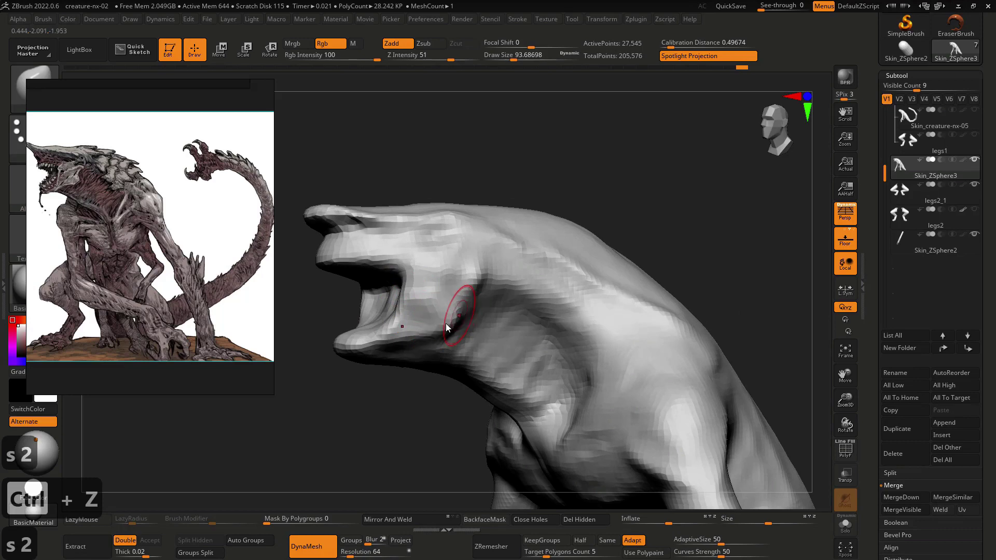
# - Carve the groove beneath the head crest above the upper jaw with Dam Standard at draw size about 77
pyautogui.keyDown('shift'); pyautogui.moveTo(474, 304); pyautogui.dragTo(540, 267, button='right'); pyautogui.keyUp('shift')
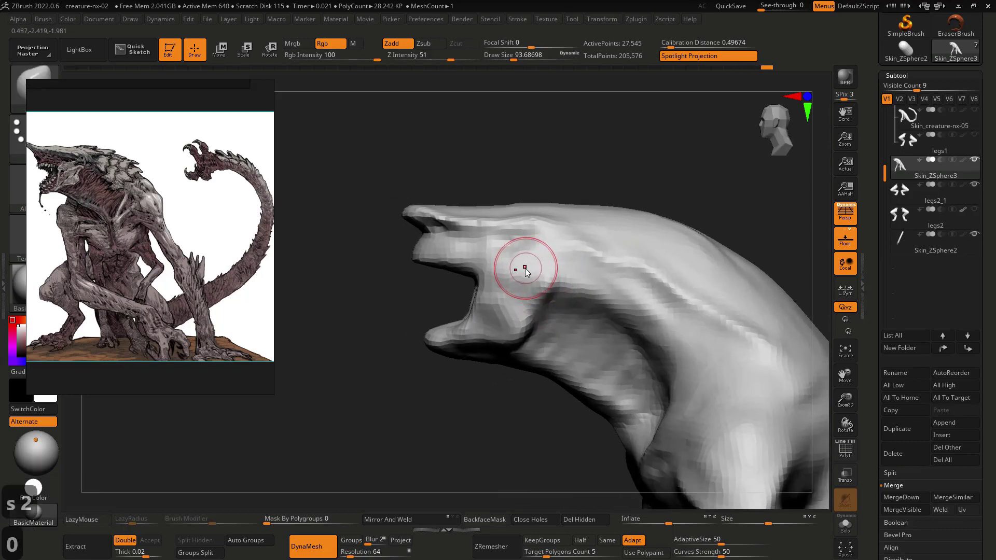
pyautogui.press('0')
pyautogui.press('s')
pyautogui.moveTo(517, 243); pyautogui.dragTo(511, 243)
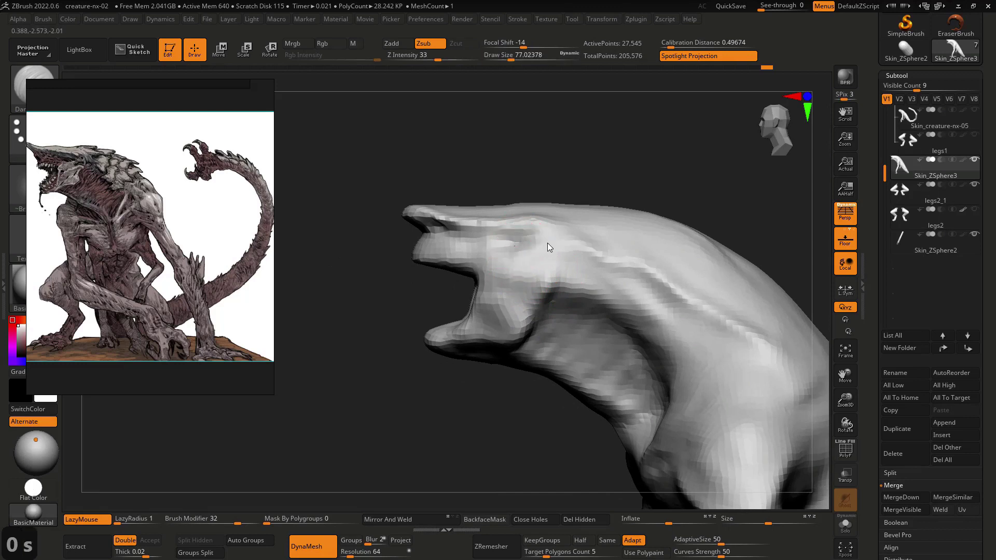
# - Pull the head crest's tip forward and upward with the Move brush at draw size about 154
pyautogui.press('s')
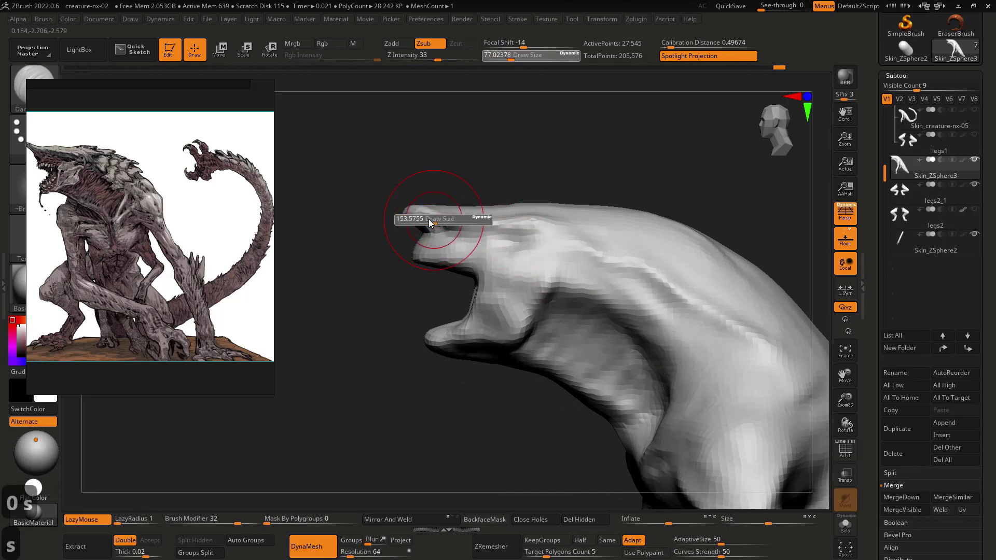
pyautogui.press('2')
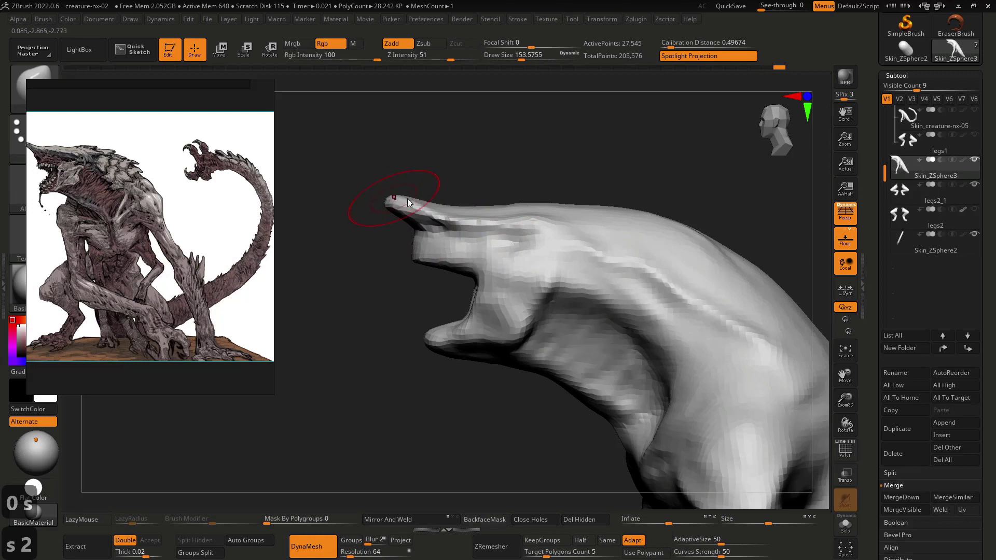
pyautogui.moveTo(463, 206); pyautogui.dragTo(555, 217)
# - Adjust the curve of the neck and upper back with the Move brush at draw size about 358
pyautogui.press('s')
pyautogui.press('s')
pyautogui.press('s')
pyautogui.moveTo(612, 231); pyautogui.dragTo(619, 232)
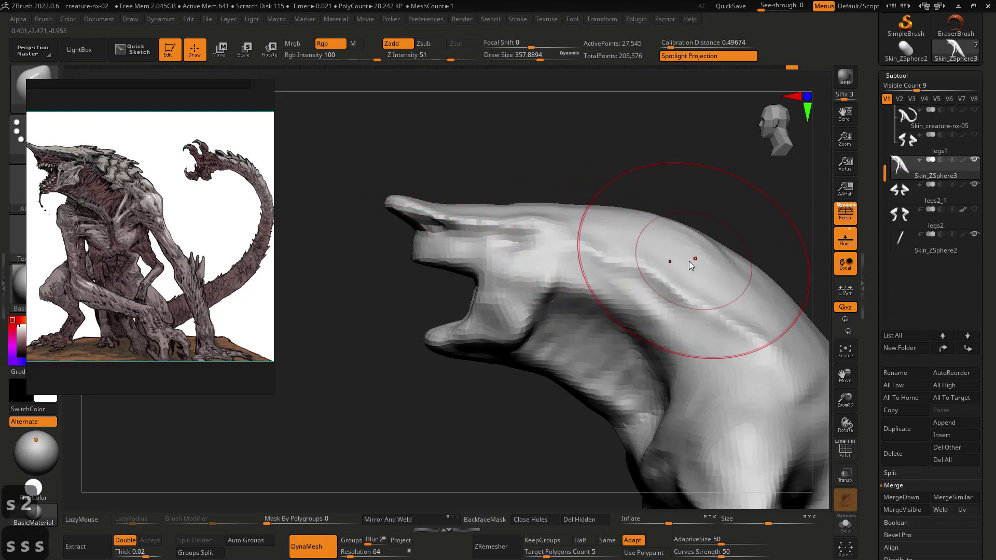
# - Reshape the shoulder where it meets the upper arm with the Move brush at draw size about 299, undoing the unwanted stroke
pyautogui.moveTo(691, 265)
pyautogui.mouseDown(button='right')
pyautogui.moveTo(628, 279)
pyautogui.moveTo(612, 270)
pyautogui.moveTo(665, 270)
pyautogui.mouseUp(button='right')
pyautogui.press('2')
pyautogui.moveTo(643, 300)
pyautogui.mouseDown()
pyautogui.moveTo(646, 329)
pyautogui.moveTo(656, 320)
pyautogui.mouseUp()
pyautogui.hotkey('ctrl', 'z')
pyautogui.press('s')
pyautogui.press('2')
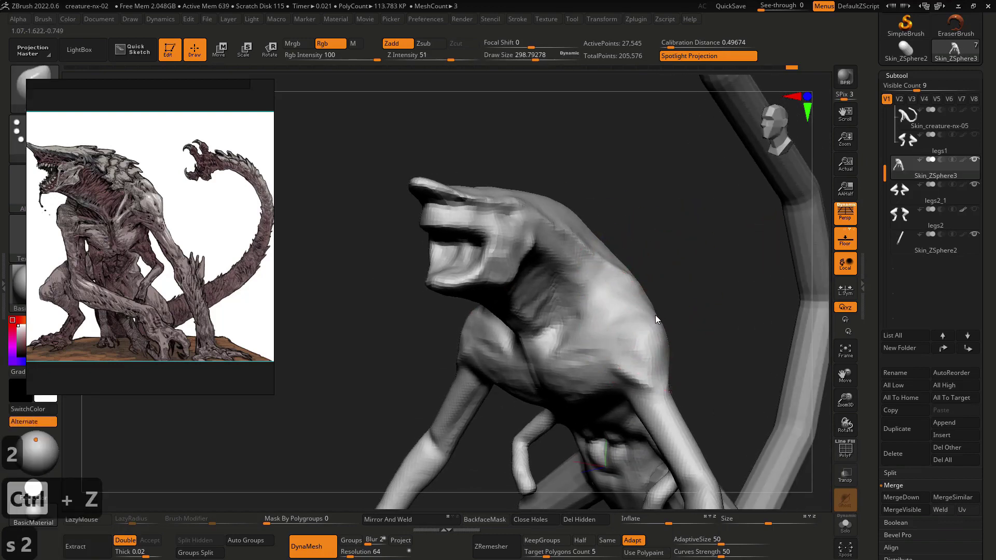
pyautogui.moveTo(677, 370); pyautogui.dragTo(671, 266, button='right')
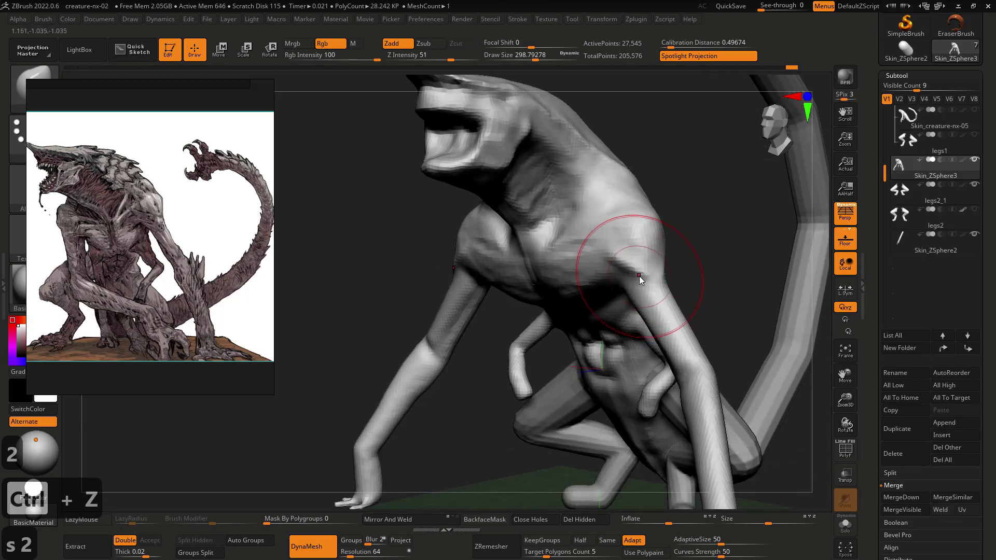
# - Try to carve the lower edge of the chest muscles with Dam Standard at draw size about 217
pyautogui.press('s')
pyautogui.moveTo(639, 276); pyautogui.dragTo(633, 276)
pyautogui.moveTo(633, 277); pyautogui.dragTo(618, 238, button='right')
pyautogui.press('0')
pyautogui.press('0')
pyautogui.hotkey('ctrl', 'z')
pyautogui.moveTo(617, 303); pyautogui.dragTo(571, 335)
pyautogui.press('s')
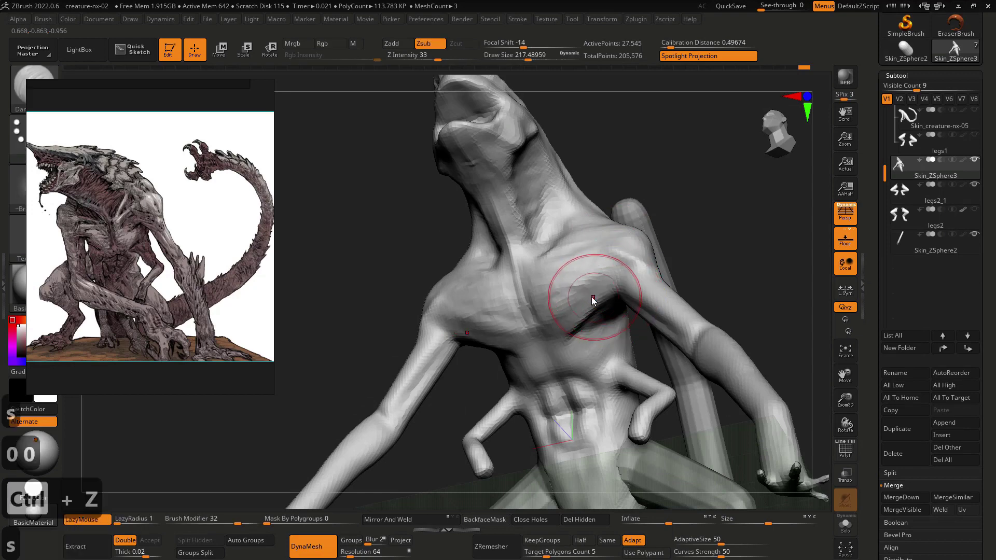
pyautogui.hotkey('ctrl', 'z')
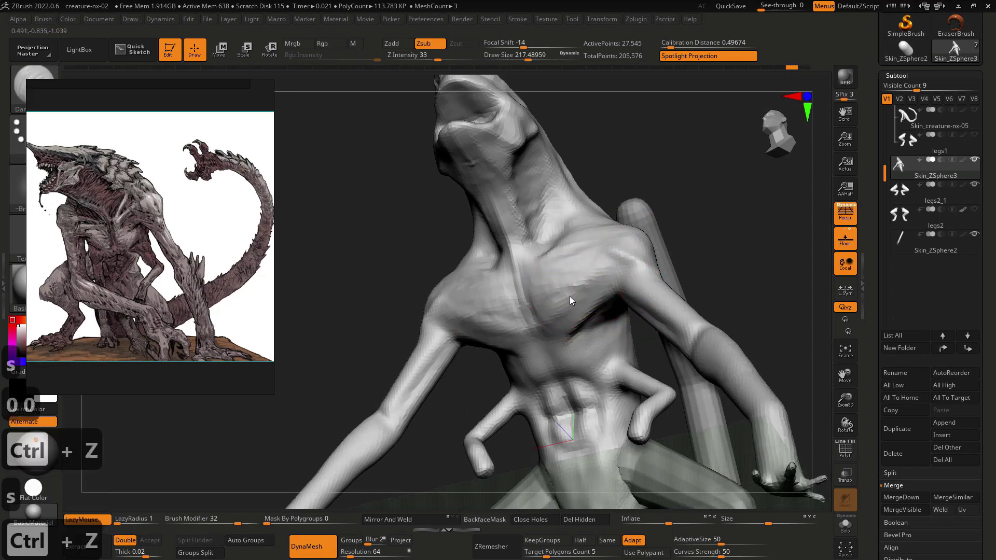
# - Try out Dam Standard grooves across the chest at draw size about 217 and undo them
pyautogui.moveTo(570, 297)
pyautogui.mouseDown(button='right')
pyautogui.moveTo(586, 289)
pyautogui.moveTo(577, 244)
pyautogui.mouseUp(button='right')
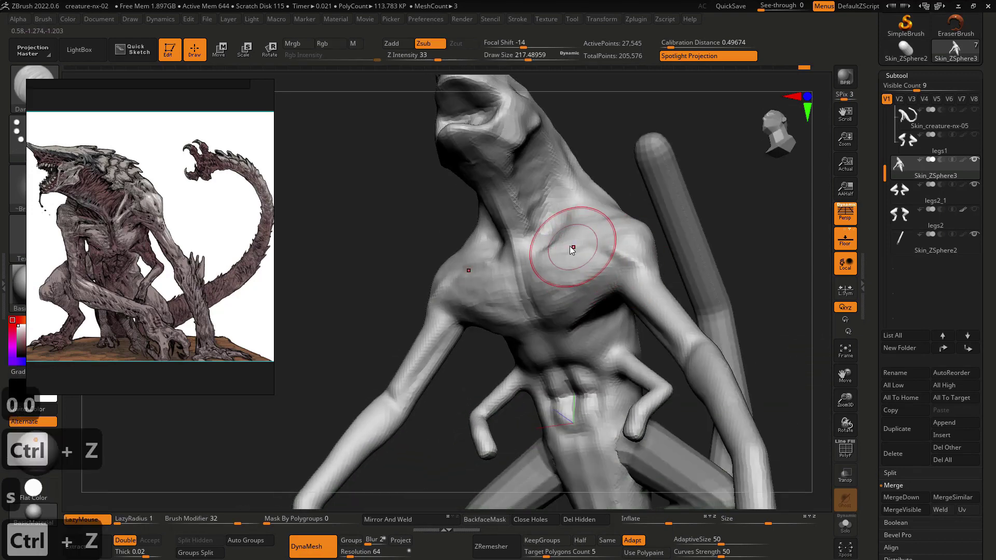
pyautogui.hotkey('ctrl', 'z')
pyautogui.hotkey('ctrl', 'z')
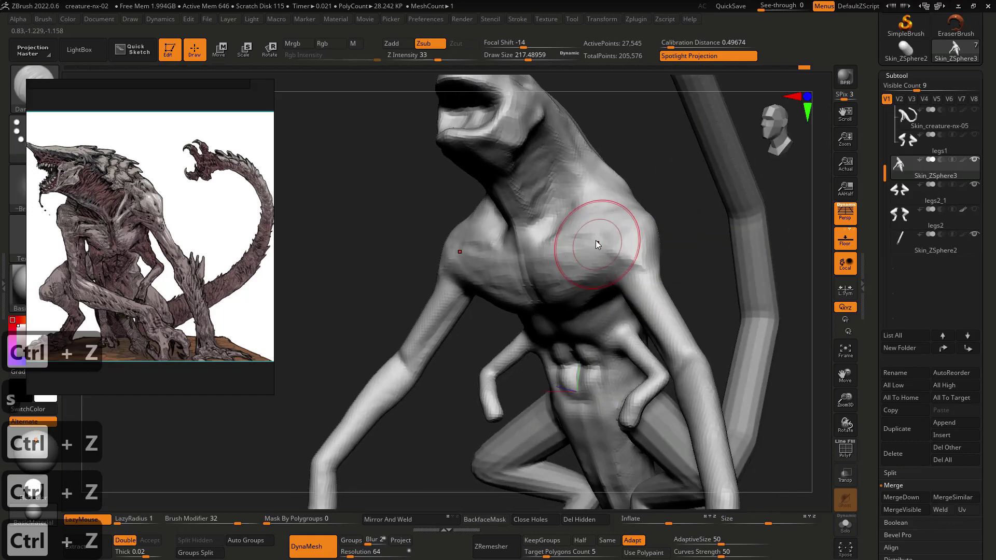
pyautogui.moveTo(605, 251); pyautogui.dragTo(603, 306, button='right')
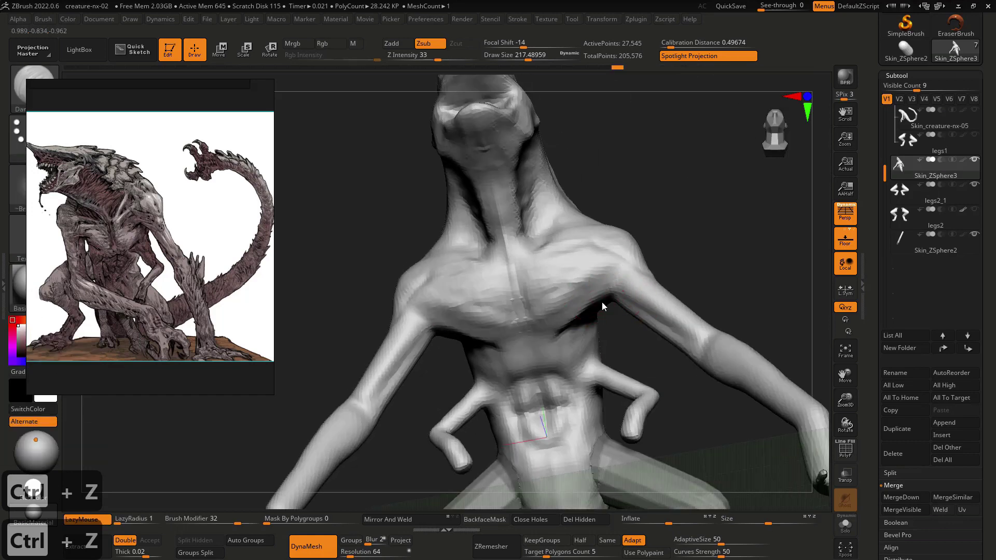
pyautogui.hotkey('ctrl', 'z')
pyautogui.hotkey('ctrl', 'z')
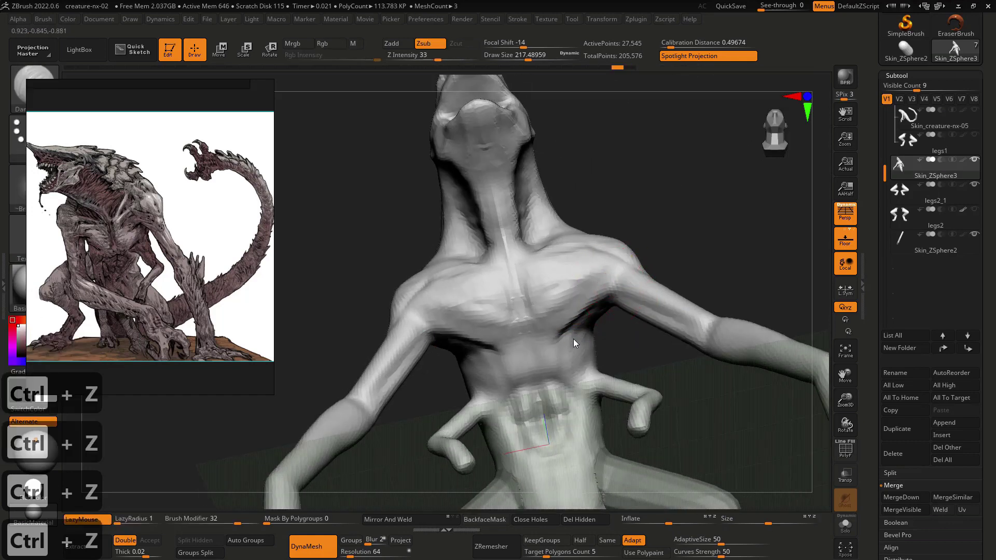
# - Carve creases beneath the chest muscles up toward the armpits with Dam Standard at draw size about 217
pyautogui.moveTo(574, 338); pyautogui.dragTo(614, 300)
pyautogui.keyDown('shift'); pyautogui.moveTo(614, 300); pyautogui.dragTo(600, 323, button='right'); pyautogui.keyUp('shift')
pyautogui.moveTo(522, 350)
pyautogui.keyDown('alt'); pyautogui.mouseDown(button='right')
pyautogui.moveTo(565, 340)
pyautogui.moveTo(560, 311)
pyautogui.mouseUp(button='right'); pyautogui.keyUp('alt')
# - Reshape the side of the torso beneath the armpit with the Move brush at draw size about 293
pyautogui.press('s')
pyautogui.moveTo(515, 356); pyautogui.dragTo(495, 359)
pyautogui.press('2')
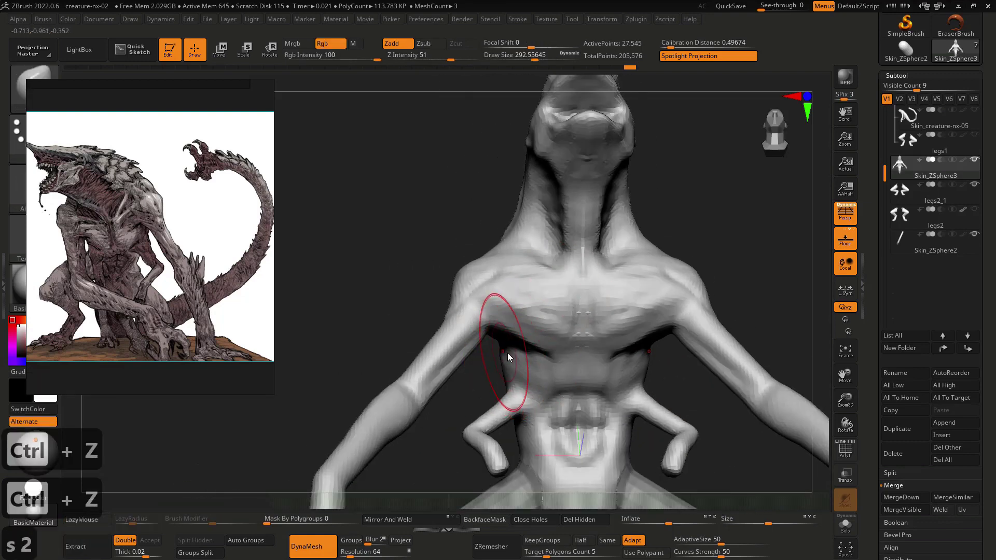
pyautogui.moveTo(507, 353); pyautogui.dragTo(606, 349, button='right')
pyautogui.press('2')
pyautogui.keyDown('shift'); pyautogui.moveTo(545, 350); pyautogui.dragTo(515, 332, button='right'); pyautogui.keyUp('shift')
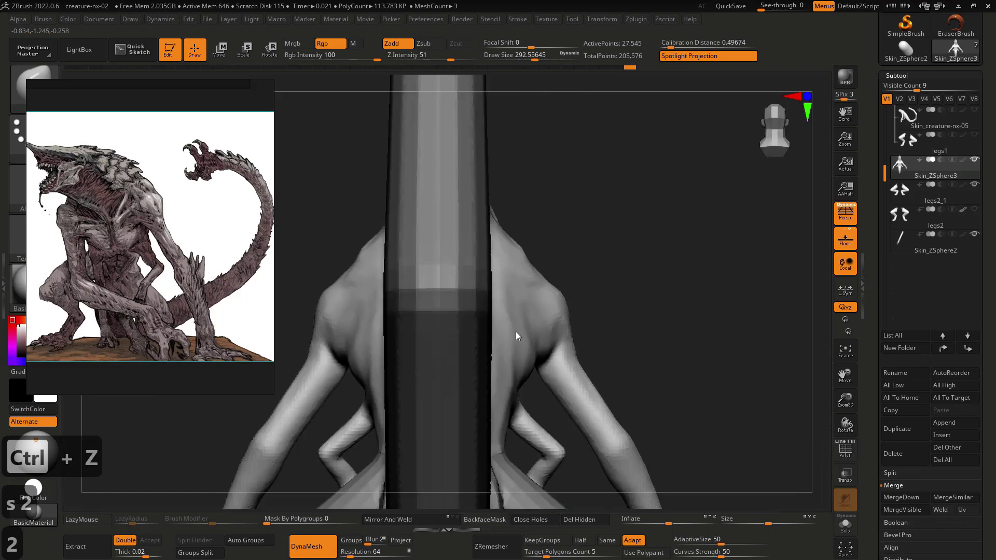
# - Isolate the body and adjust the back of the armpit at draw size about 207, undoing the unwanted stroke
pyautogui.hotkey('alt', 's')
pyautogui.press('s')
pyautogui.press('s')
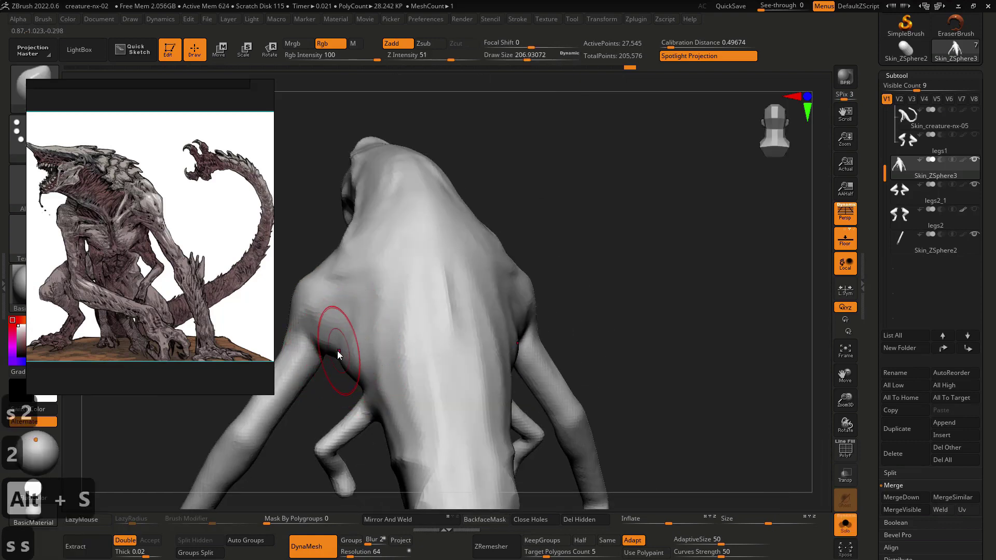
pyautogui.press('2')
pyautogui.hotkey('ctrl', 'z')
pyautogui.moveTo(369, 370); pyautogui.dragTo(332, 347, button='right')
pyautogui.press('2')
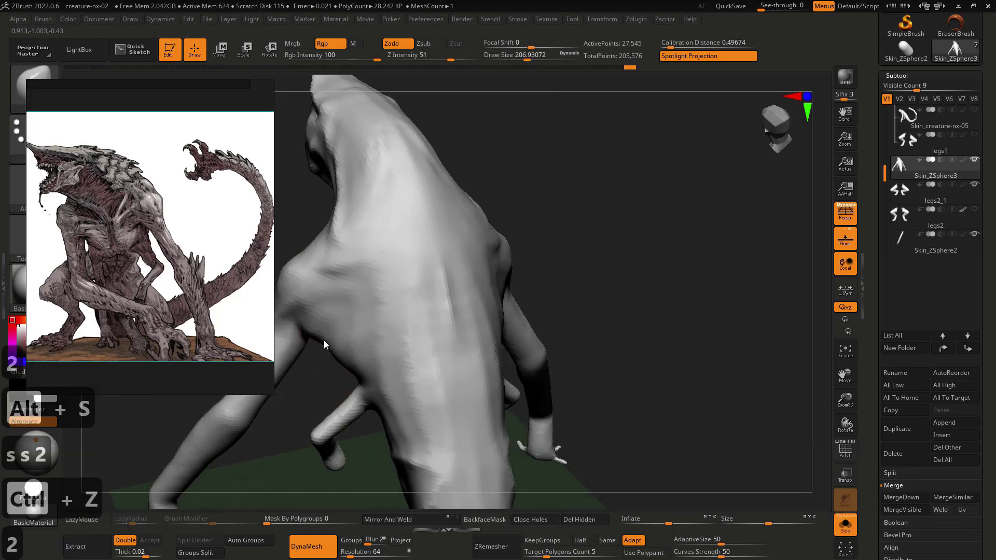
# - Refine the rear edge of the armpit with the Move brush at draw size about 104 and show all parts again
pyautogui.press('s')
pyautogui.press('2')
pyautogui.press('s')
pyautogui.moveTo(329, 344); pyautogui.dragTo(323, 343)
pyautogui.press('2')
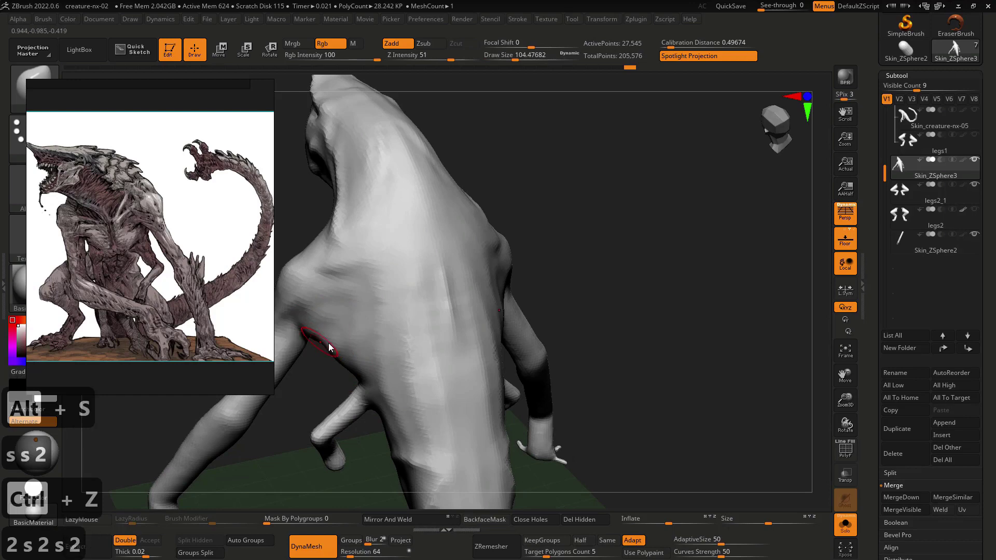
pyautogui.moveTo(328, 348); pyautogui.dragTo(427, 324, button='right')
pyautogui.press('f')
pyautogui.hotkey('alt', 's')
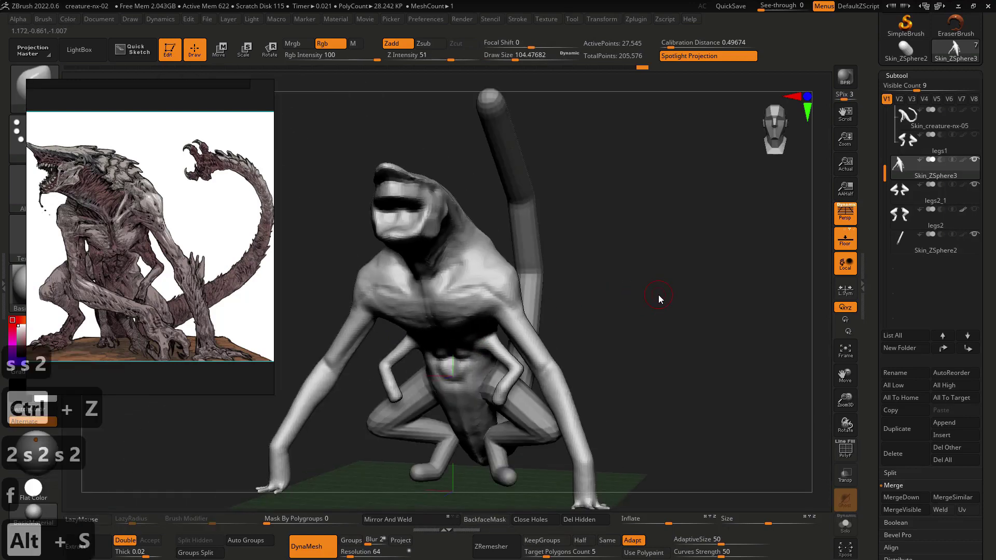
# - Adjust the underside of the jaws from below with the Move brush at draw size about 192, undoing the unwanted stroke
pyautogui.moveTo(658, 294); pyautogui.dragTo(654, 296, button='right')
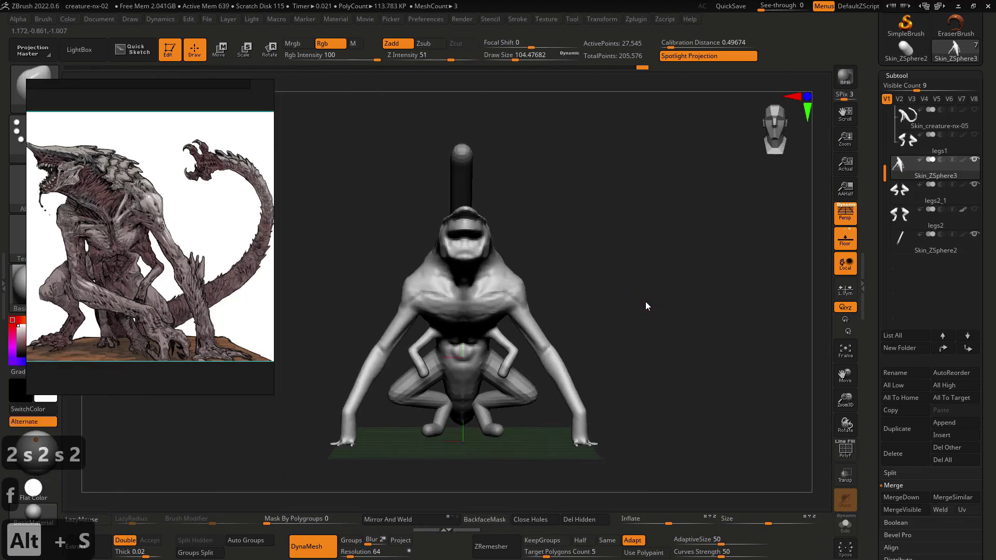
pyautogui.keyDown('ctrl'); pyautogui.moveTo(464, 231); pyautogui.dragTo(463, 244, button='right'); pyautogui.keyUp('ctrl')
pyautogui.press('s')
pyautogui.moveTo(459, 243); pyautogui.dragTo(463, 243)
pyautogui.moveTo(461, 240); pyautogui.dragTo(455, 210, button='right')
pyautogui.press('s')
pyautogui.moveTo(455, 210); pyautogui.dragTo(443, 227)
pyautogui.press('2')
pyautogui.hotkey('ctrl', 'z')
pyautogui.moveTo(438, 234); pyautogui.dragTo(446, 228, button='right')
pyautogui.press('2')
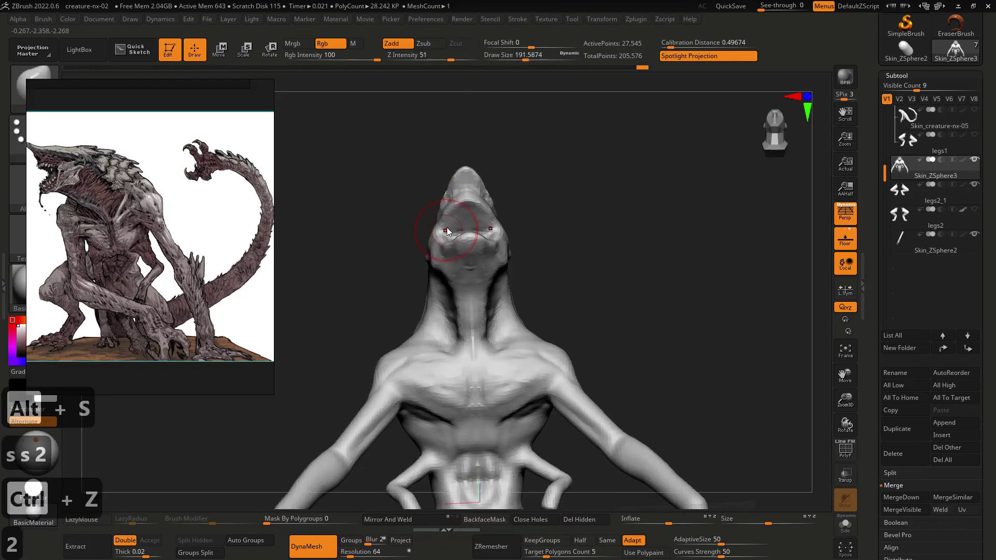
# - Shape the jaw sides and snout tip with the Move brush, undoing the unwanted strokes
pyautogui.moveTo(447, 231); pyautogui.dragTo(450, 223)
pyautogui.moveTo(451, 266); pyautogui.dragTo(450, 279, button='right')
pyautogui.moveTo(434, 220)
pyautogui.mouseDown()
pyautogui.moveTo(443, 213)
pyautogui.moveTo(444, 244)
pyautogui.moveTo(457, 246)
pyautogui.mouseUp()
pyautogui.hotkey('ctrl', 'z')
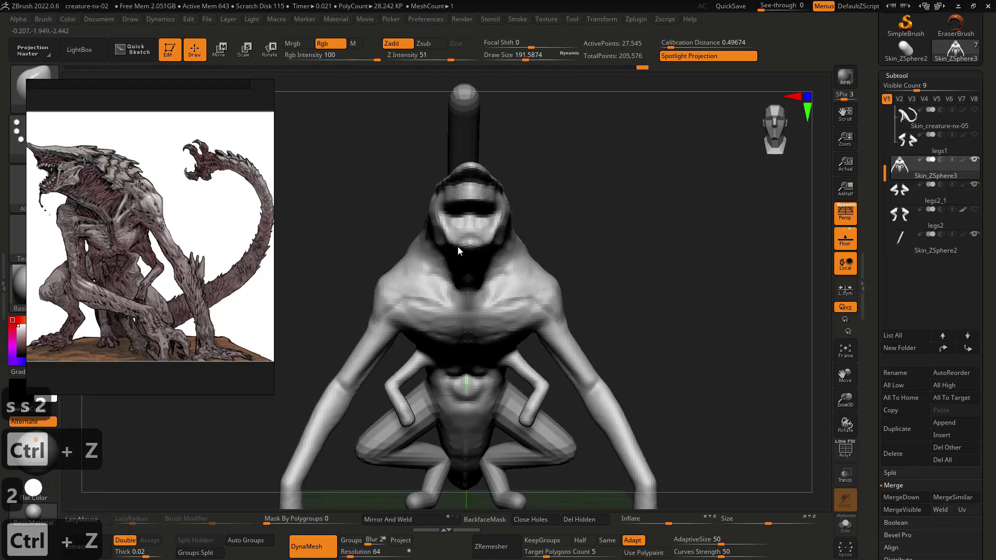
pyautogui.moveTo(453, 209); pyautogui.dragTo(458, 210)
pyautogui.moveTo(459, 211)
pyautogui.keyDown('shift'); pyautogui.mouseDown(button='right')
pyautogui.moveTo(441, 212)
pyautogui.moveTo(485, 197)
pyautogui.moveTo(543, 223)
pyautogui.mouseUp(button='right'); pyautogui.keyUp('shift')
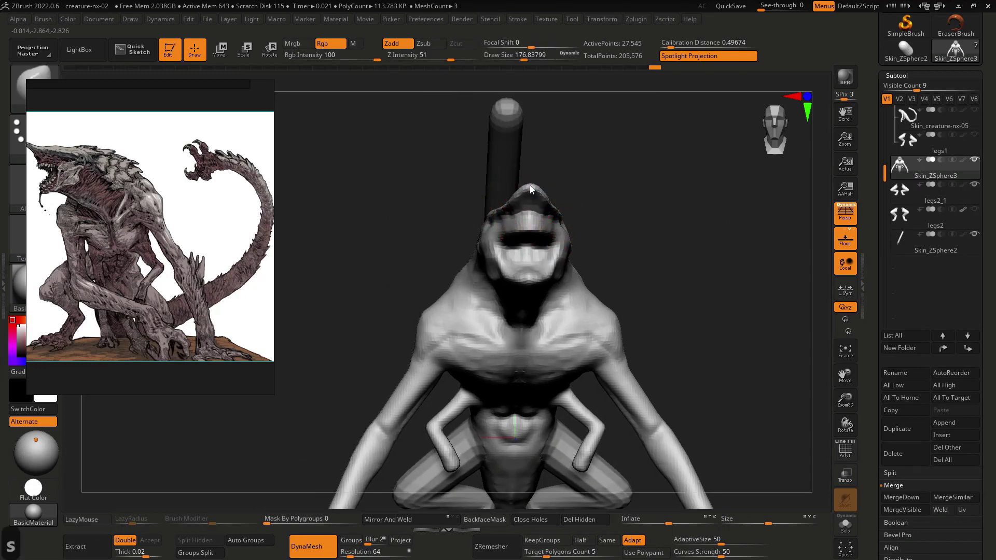
pyautogui.hotkey('ctrl', 'z')
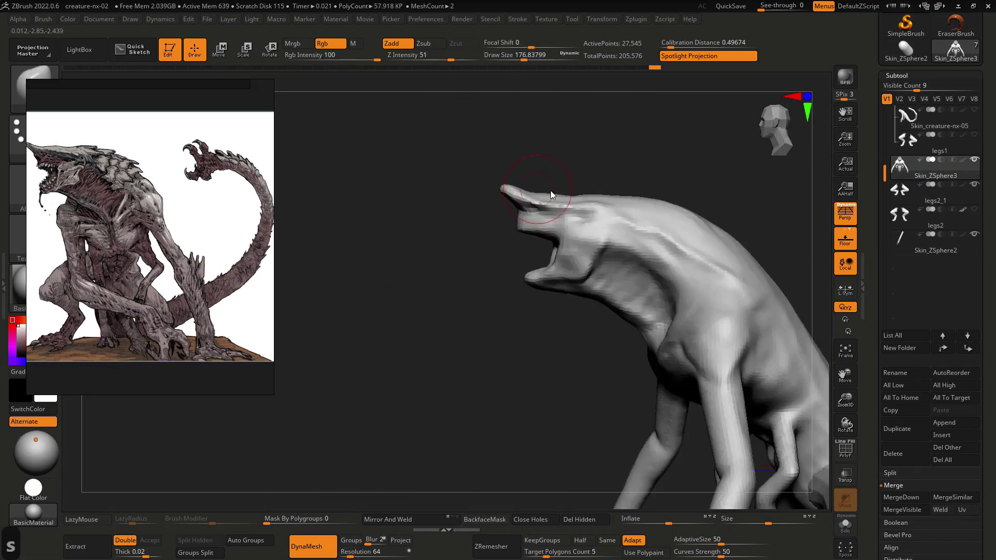
# - Adjust the profile of the head and neck with the Move brush, enlarging the draw size to about 293
pyautogui.moveTo(574, 190); pyautogui.dragTo(574, 192)
pyautogui.press('s')
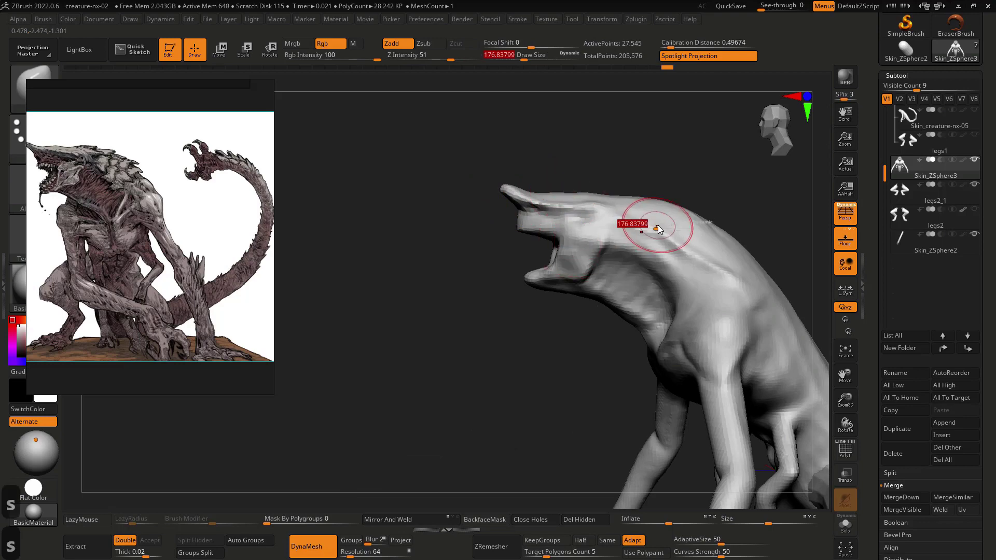
pyautogui.hotkey('ctrl', 'shift', 'z')
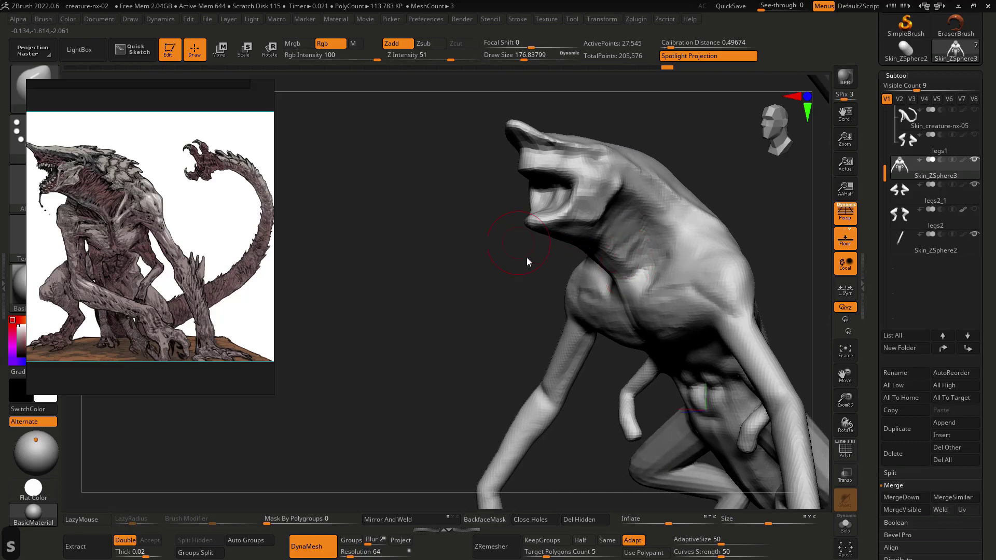
pyautogui.moveTo(527, 257); pyautogui.dragTo(500, 258)
pyautogui.press('s')
pyautogui.moveTo(599, 254); pyautogui.dragTo(609, 253)
# - Mask everything except the head with a softened edge, and try moving the head forward before undoing the move
pyautogui.moveTo(575, 265)
pyautogui.mouseDown()
pyautogui.moveTo(546, 264)
pyautogui.moveTo(611, 208)
pyautogui.moveTo(599, 138)
pyautogui.moveTo(574, 128)
pyautogui.moveTo(599, 129)
pyautogui.mouseUp()
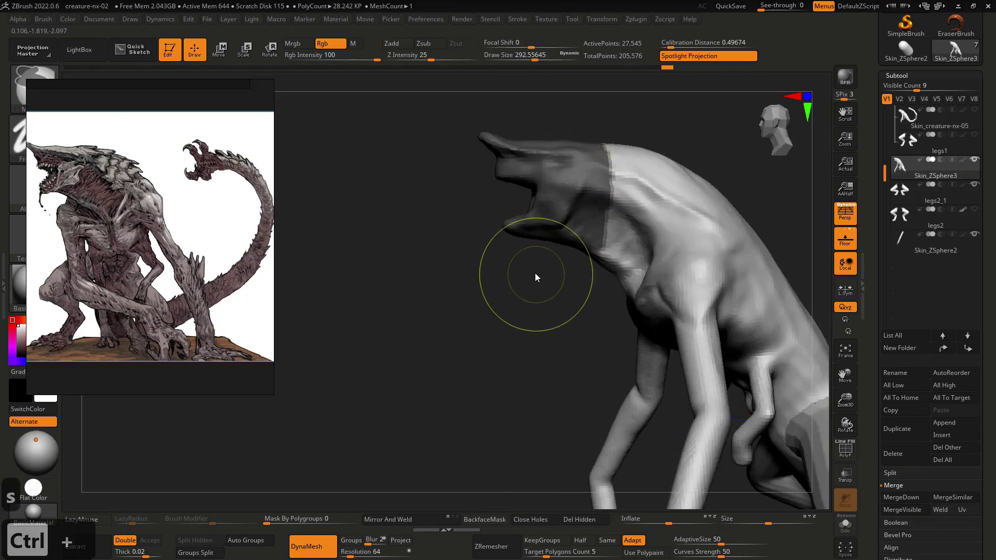
pyautogui.keyDown('ctrl'); pyautogui.click(534, 273); pyautogui.keyUp('ctrl')
pyautogui.keyDown('ctrl'); pyautogui.click(613, 235); pyautogui.keyUp('ctrl')
pyautogui.press('w')
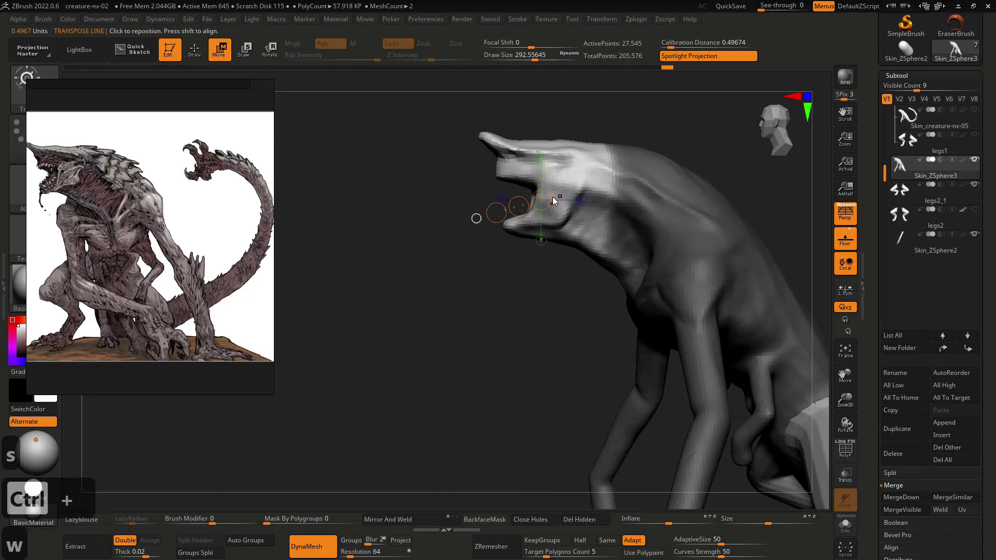
pyautogui.moveTo(524, 200); pyautogui.dragTo(507, 197)
pyautogui.hotkey('ctrl', 'z')
pyautogui.hotkey('ctrl', 'z')
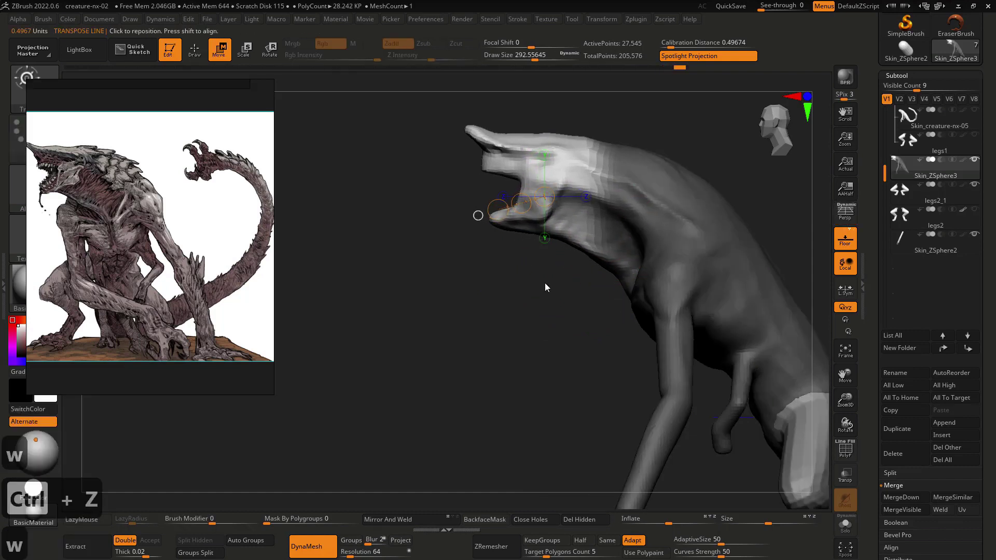
# - Try clearing the mask to check the head against the whole figure, and undo the clearing
pyautogui.moveTo(545, 284); pyautogui.dragTo(638, 321)
pyautogui.press('f')
pyautogui.press('f')
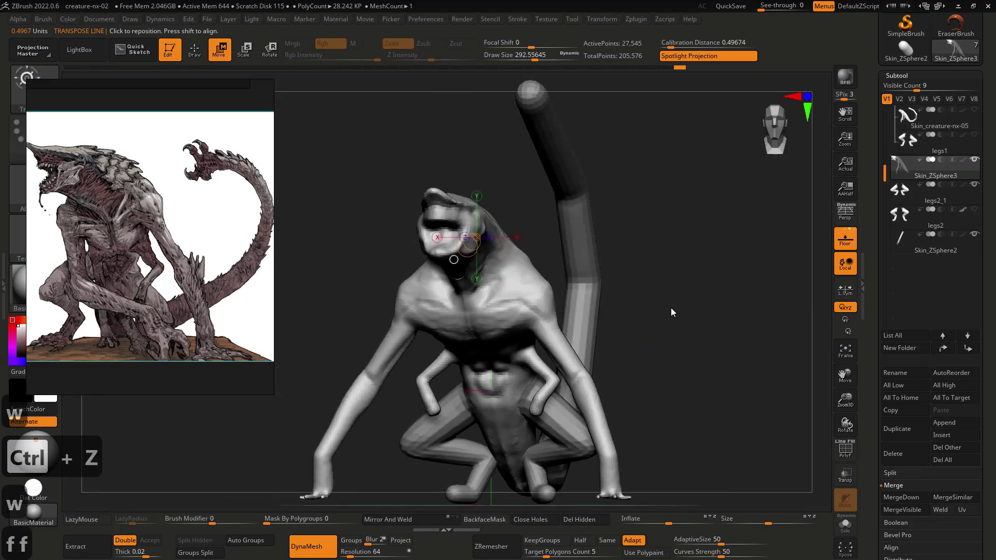
pyautogui.press('q')
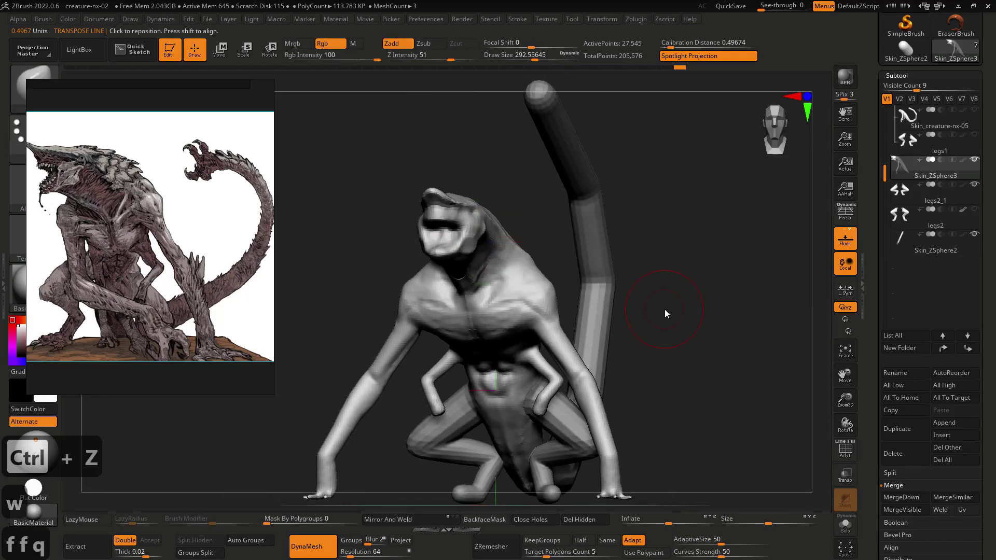
pyautogui.moveTo(664, 310); pyautogui.dragTo(662, 311)
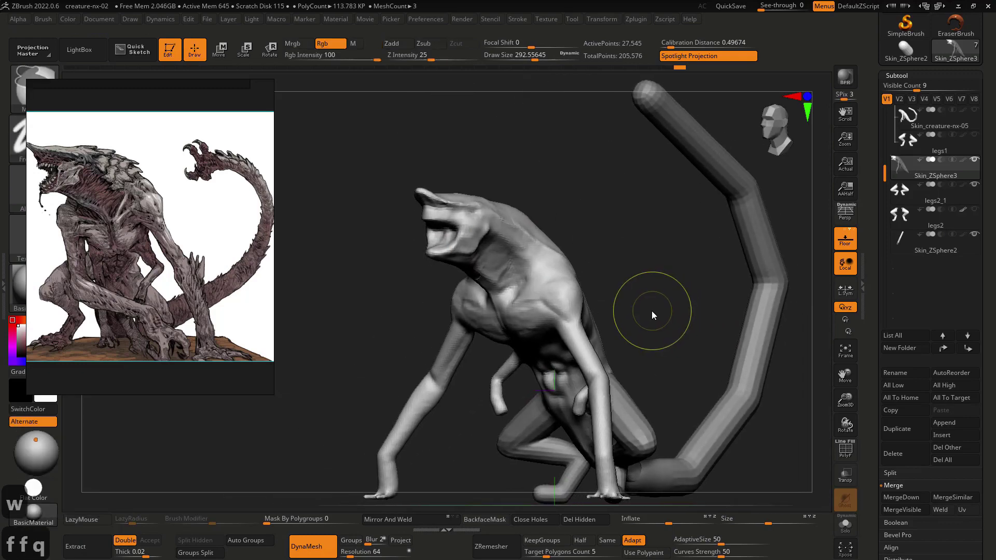
pyautogui.hotkey('ctrl', 'z')
# - Scale the unmasked head up uniformly to about 1.13 with the gizmo and return to the sculpting brush without the mask
pyautogui.press('w')
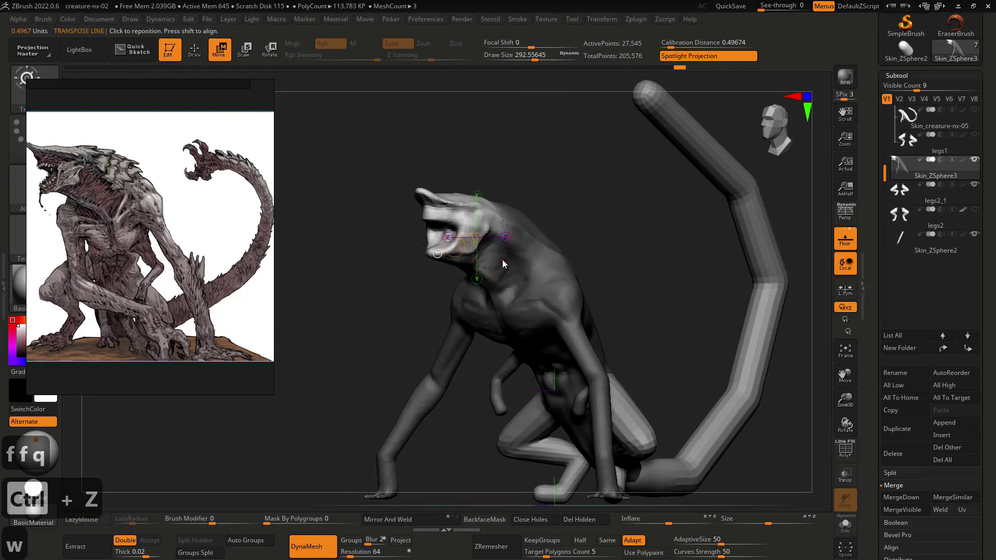
pyautogui.press('y')
pyautogui.moveTo(478, 235); pyautogui.dragTo(481, 227)
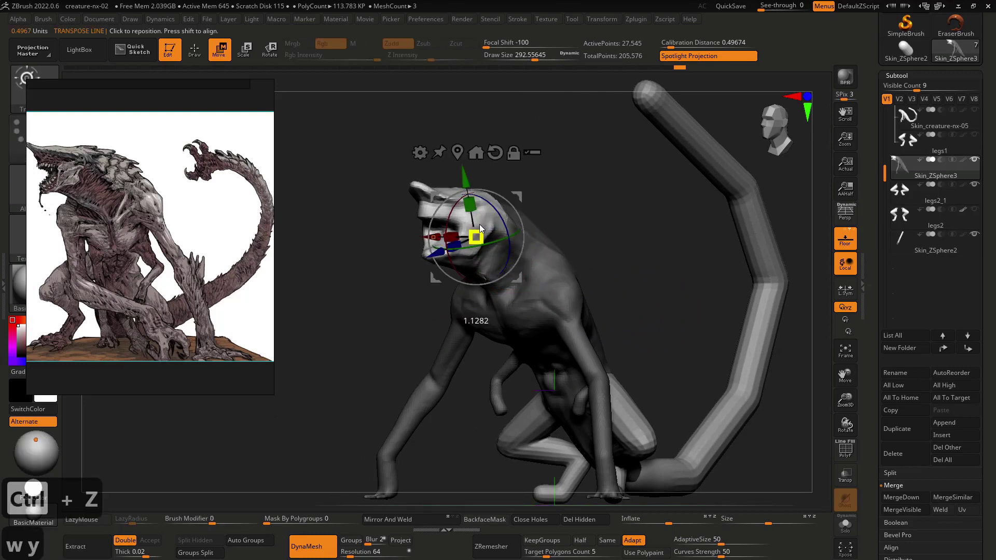
pyautogui.keyDown('shift'); pyautogui.moveTo(484, 225); pyautogui.dragTo(510, 219, button='right'); pyautogui.keyUp('shift')
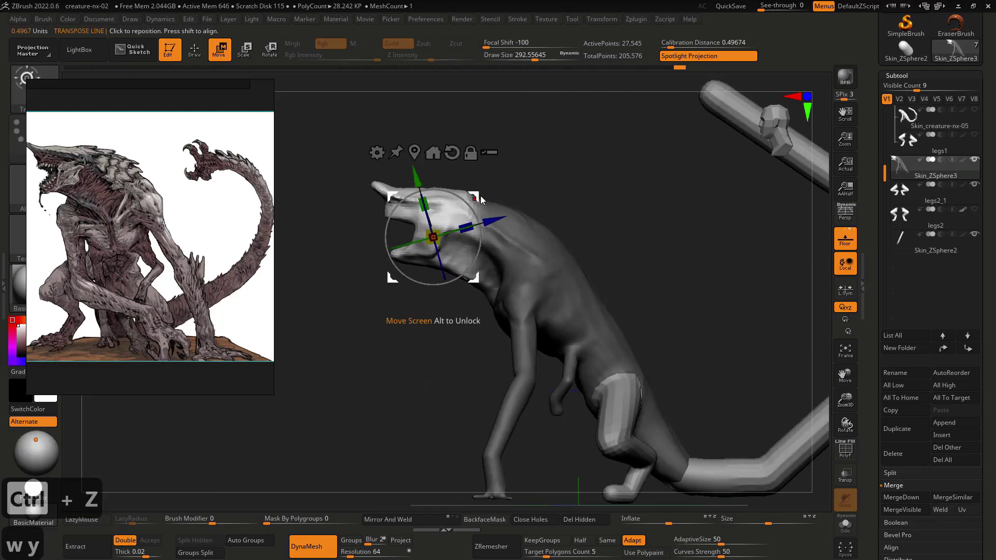
pyautogui.press('q')
pyautogui.press('2')
pyautogui.press('2')
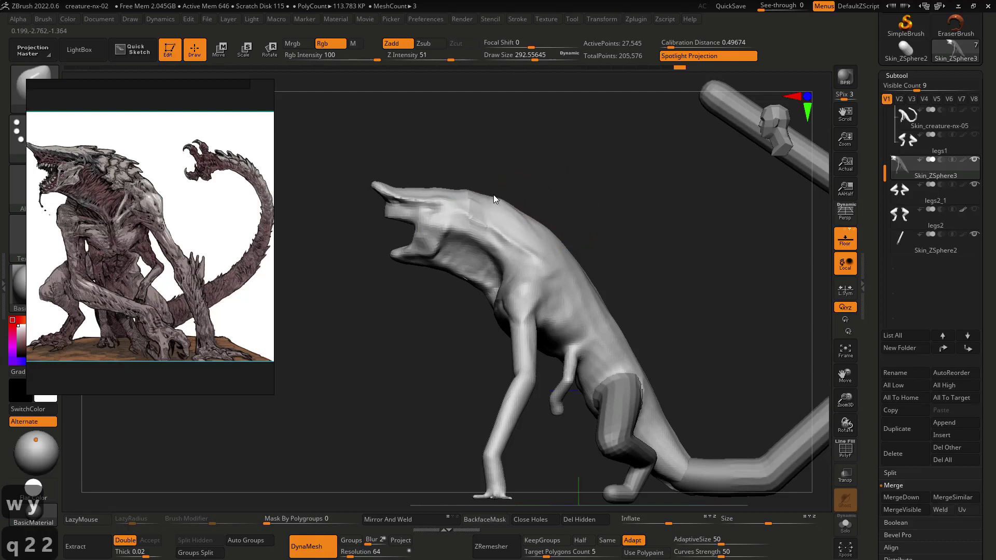
# - Frame the whole figure and turn the perspective view back on
pyautogui.keyDown('shift'); pyautogui.moveTo(611, 244); pyautogui.dragTo(717, 253); pyautogui.keyUp('shift')
pyautogui.press('f')
pyautogui.press('f')
pyautogui.click(836, 220)
# - Step back and forth through the undo history to compare the head before and after its enlargement
pyautogui.hotkey('ctrl', 'z')
pyautogui.hotkey('ctrl', 'z')
pyautogui.hotkey('ctrl', 'z')
pyautogui.hotkey('ctrl', 'z')
pyautogui.hotkey('ctrl', 'z')
pyautogui.hotkey('ctrl', 'z')
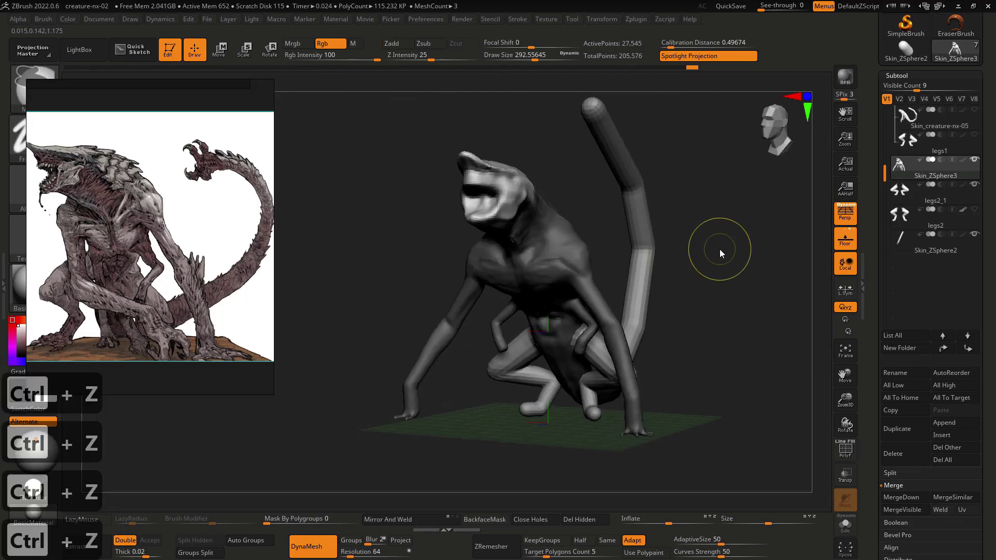
pyautogui.hotkey('ctrl', 'shift', 'z')
pyautogui.hotkey('ctrl', 'shift', 'z')
pyautogui.hotkey('ctrl', 'shift', 'z')
pyautogui.hotkey('ctrl', 'shift', 'z')
pyautogui.hotkey('ctrl', 'shift', 'z')
pyautogui.hotkey('ctrl', 'shift', 'z')
pyautogui.hotkey('ctrl', 'shift', 'z')
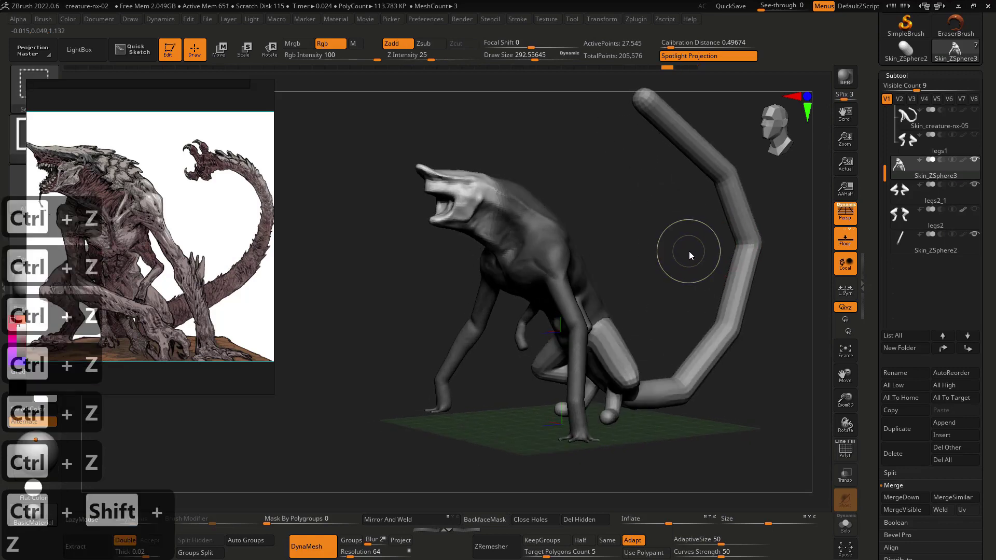
pyautogui.hotkey('ctrl', 'shift', 'z')
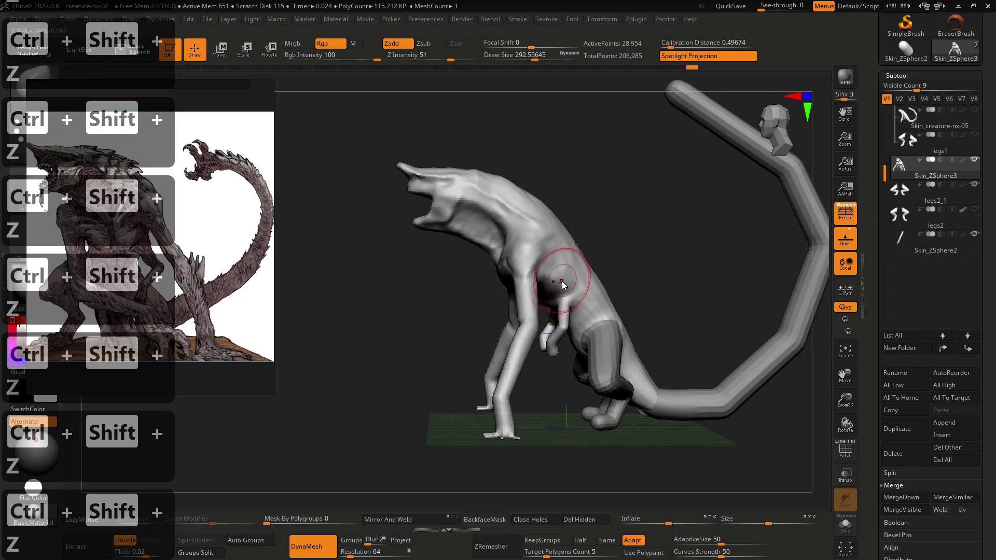
# - Examine the complete creature's proportions from the side and front, toggling isolation of the body
pyautogui.moveTo(568, 282); pyautogui.dragTo(712, 275, button='right')
pyautogui.press('f')
pyautogui.press('f')
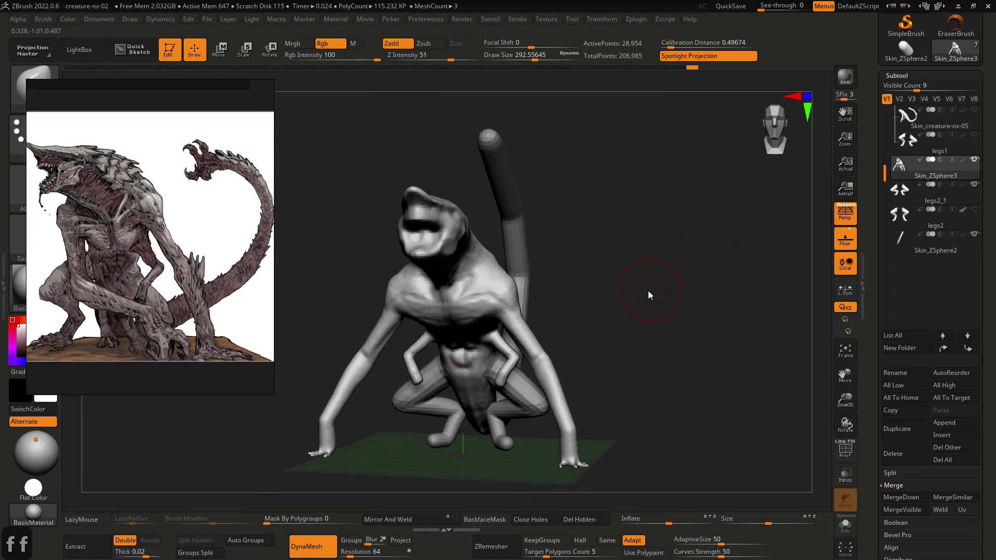
pyautogui.hotkey('alt', 's')
pyautogui.hotkey('alt', 's')
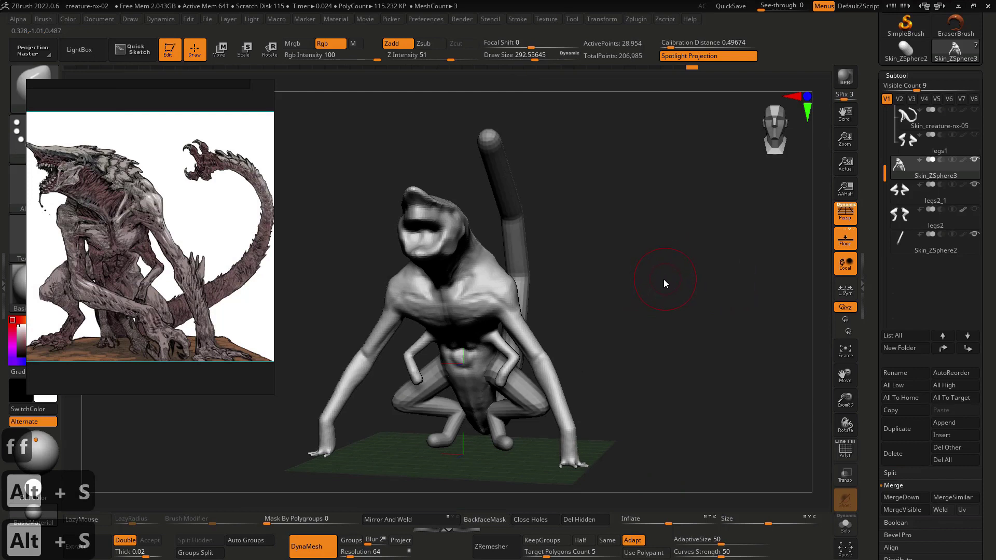
pyautogui.moveTo(664, 279); pyautogui.dragTo(673, 272, button='right')
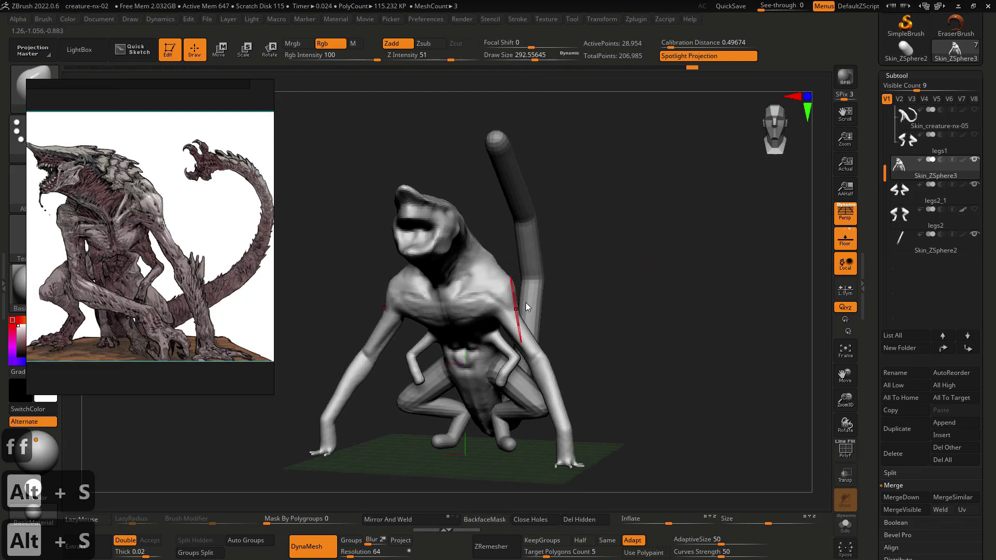
pyautogui.moveTo(885, 175); pyautogui.dragTo(885, 135)
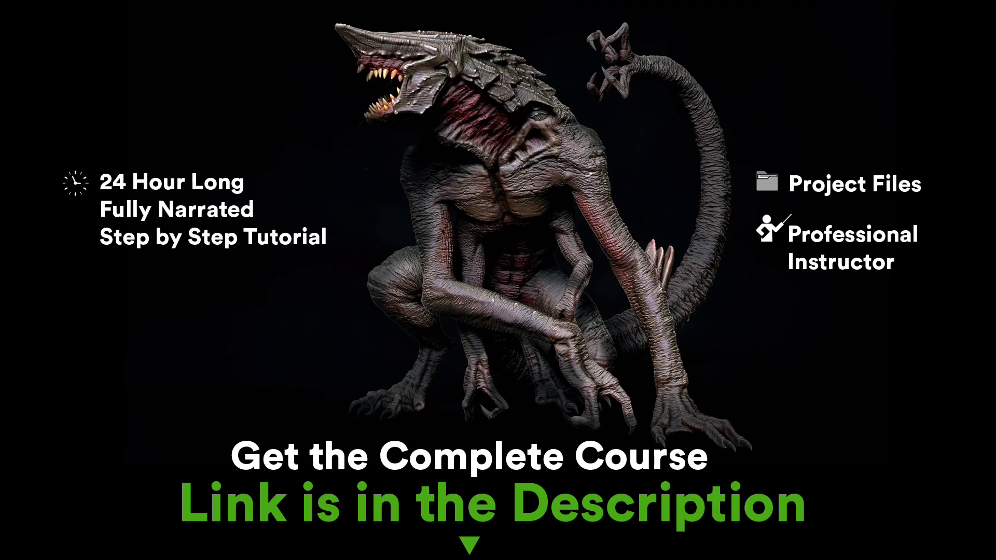